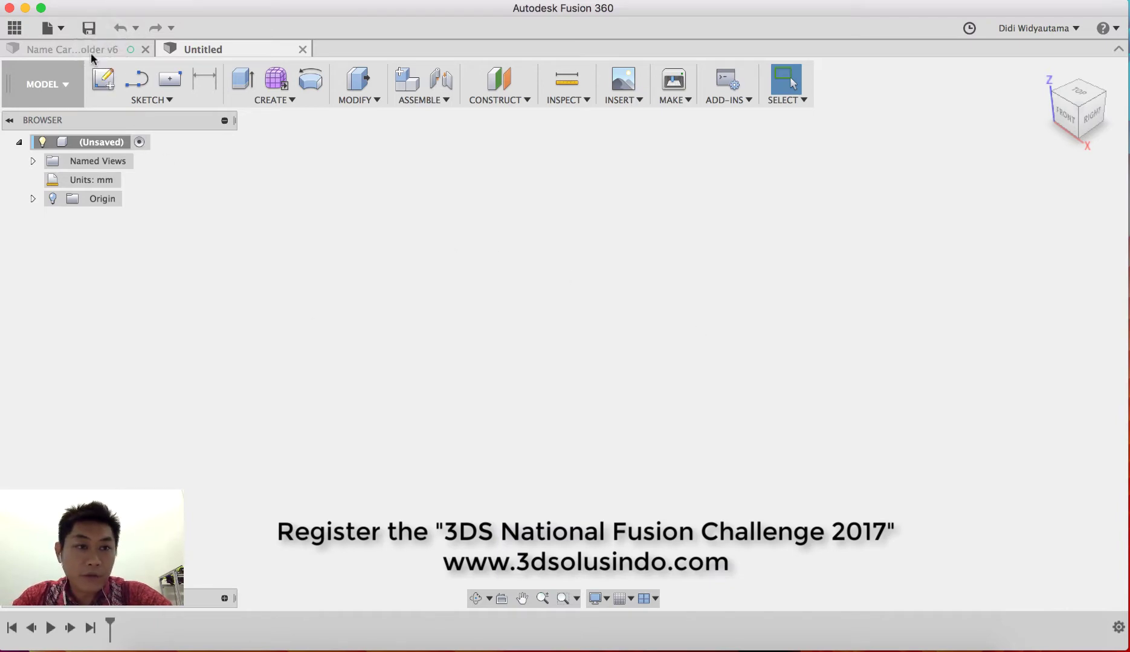
Step: Examine the finished Name Card Holder v6 model from several angles, then return to the untitled design
click(91, 51)
shift+middle_drag(887, 415, 832, 418)
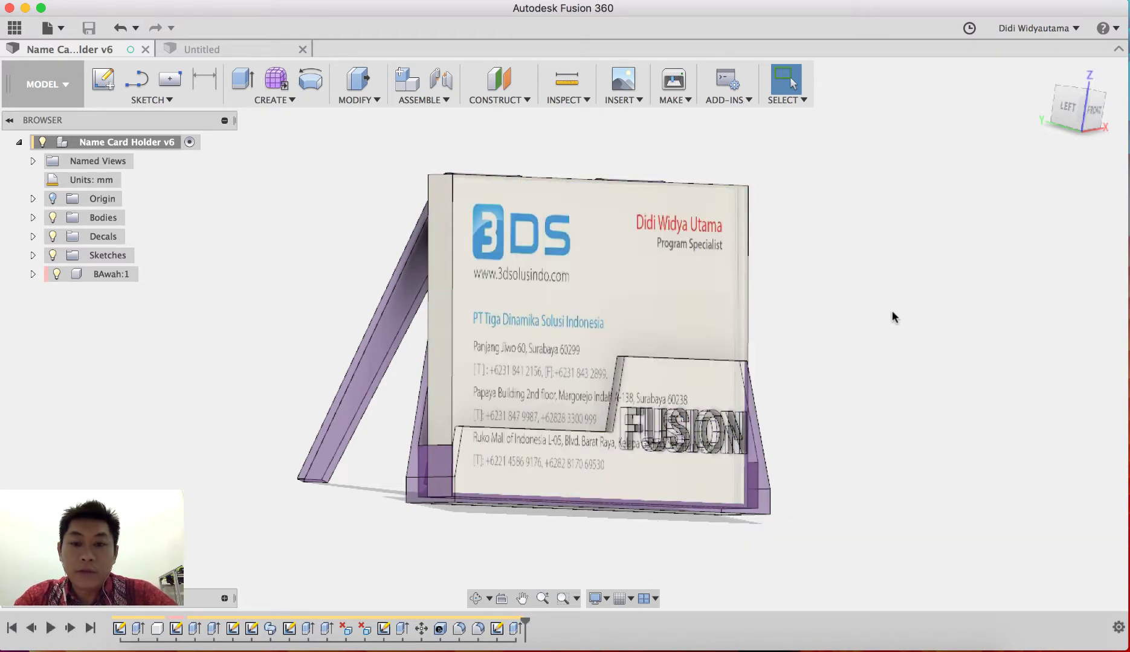
shift+middle_drag(871, 365, 786, 300)
shift+middle_drag(708, 277, 786, 268)
click(245, 52)
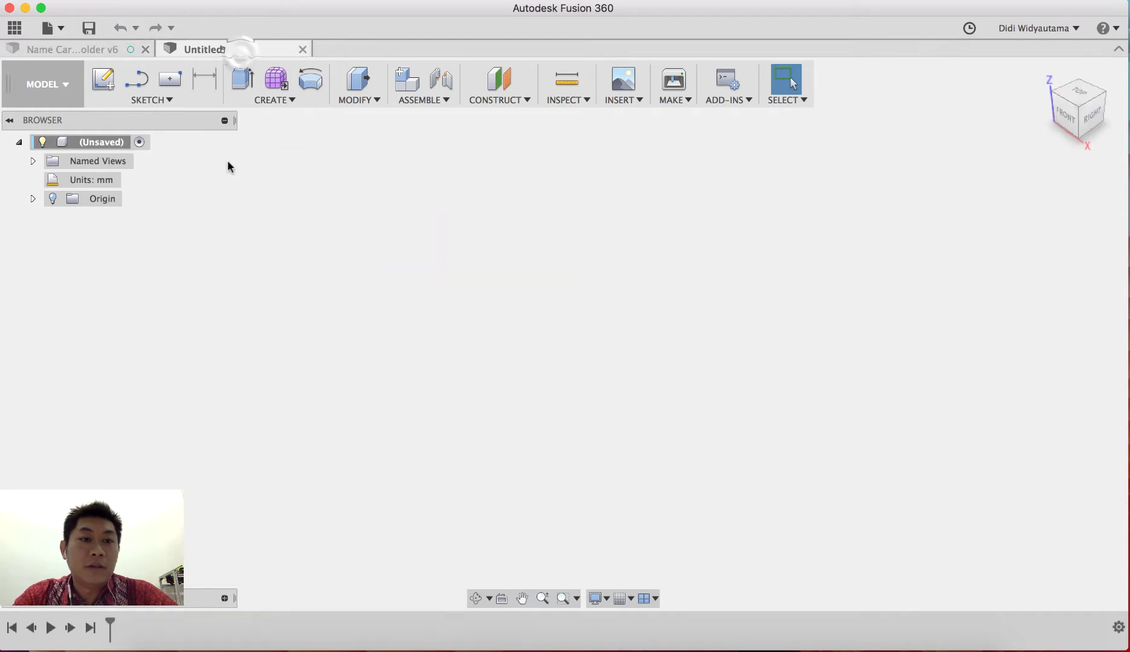
Step: Sketch a center rectangle 90 mm wide and 55 mm high at the origin on the horizontal plane and finish the sketch
click(104, 80)
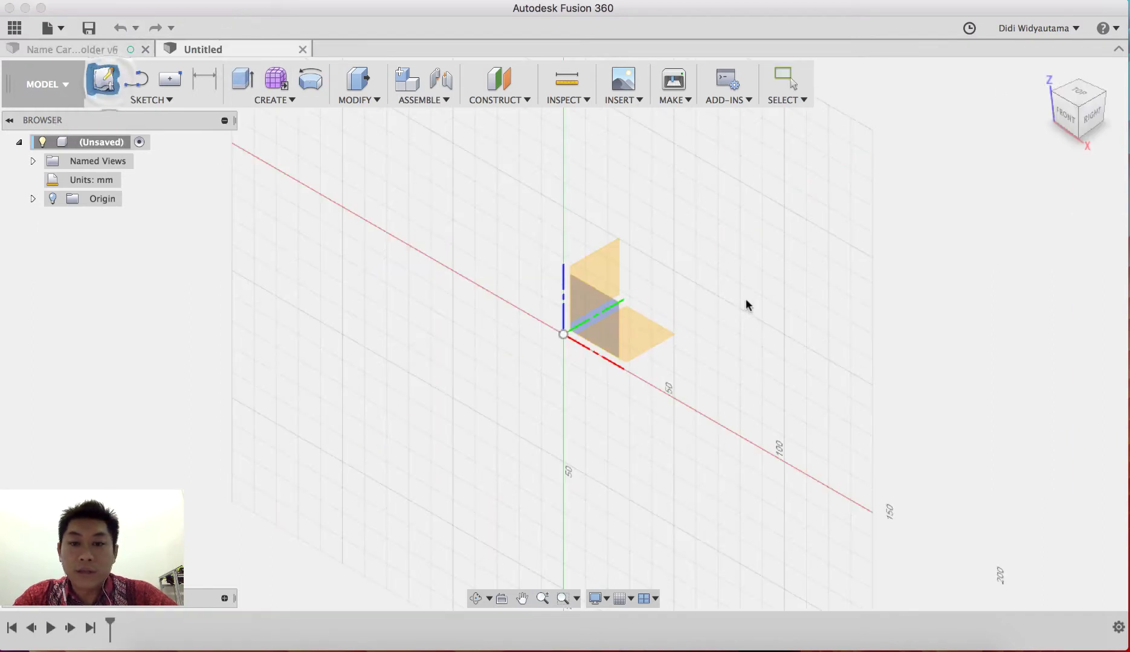
click(639, 337)
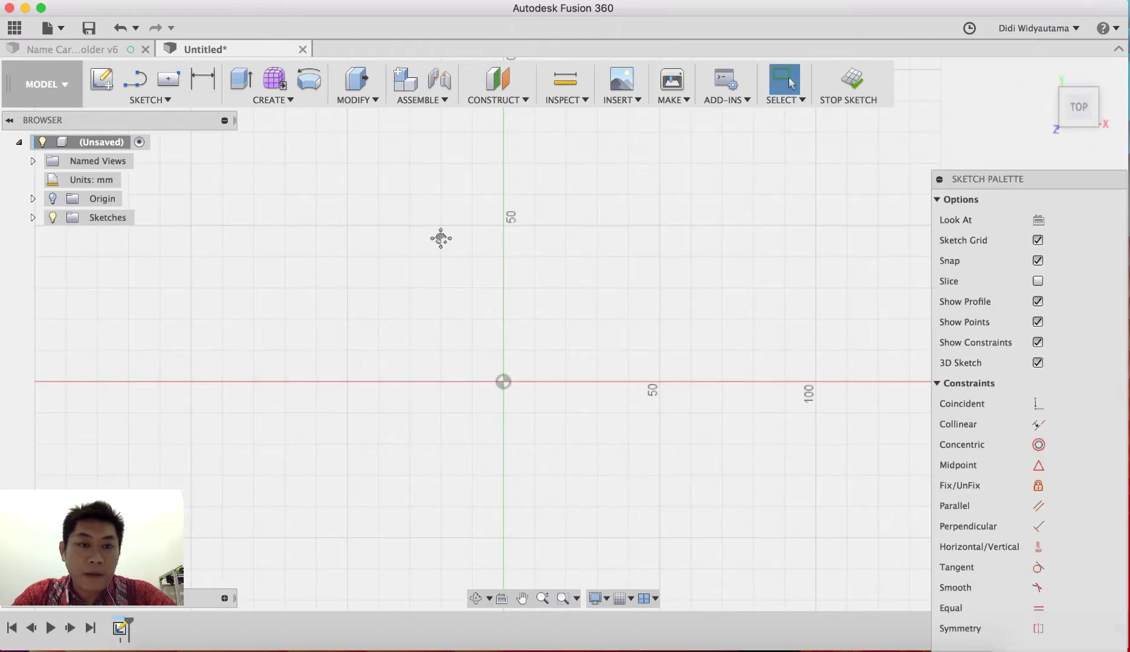
middle_drag(618, 313, 476, 308)
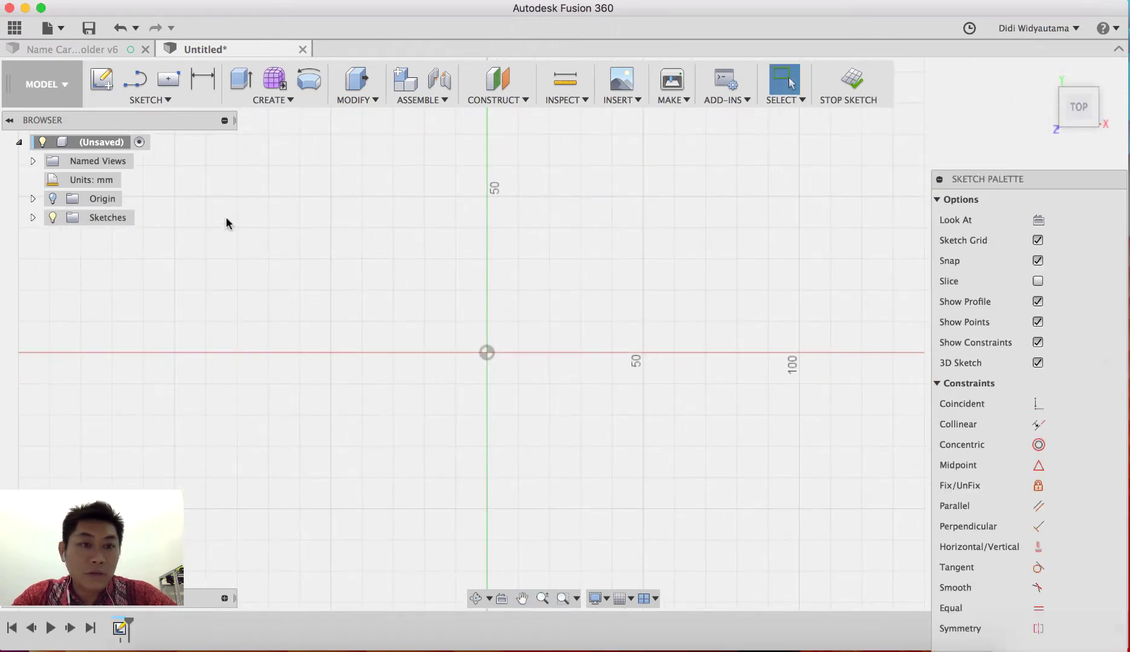
click(165, 85)
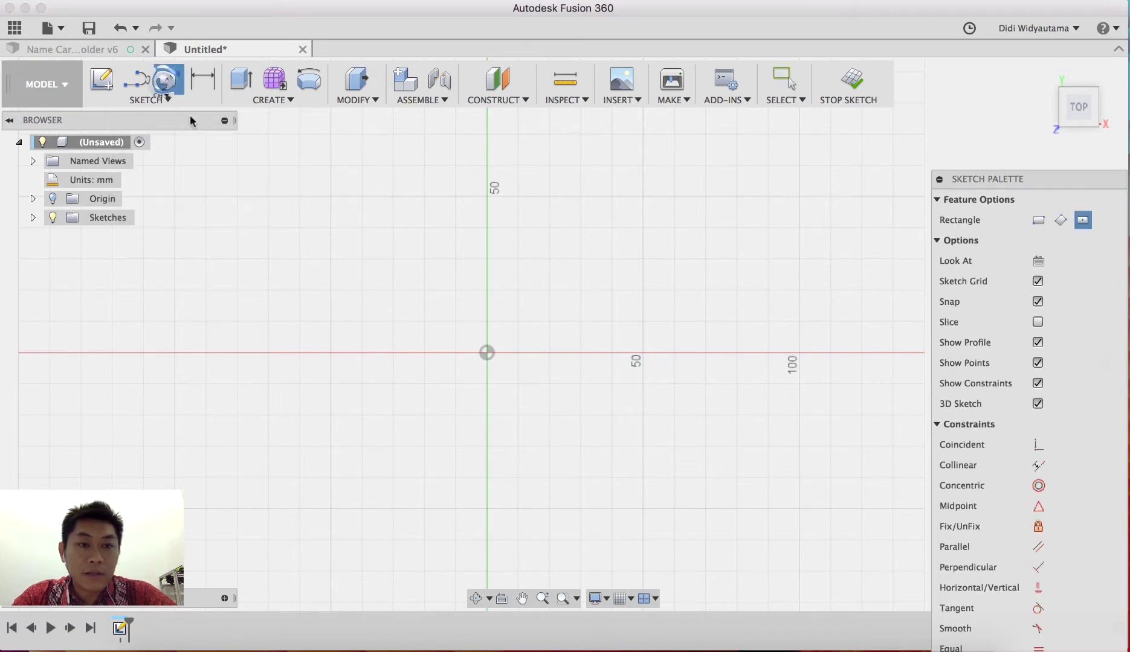
click(487, 353)
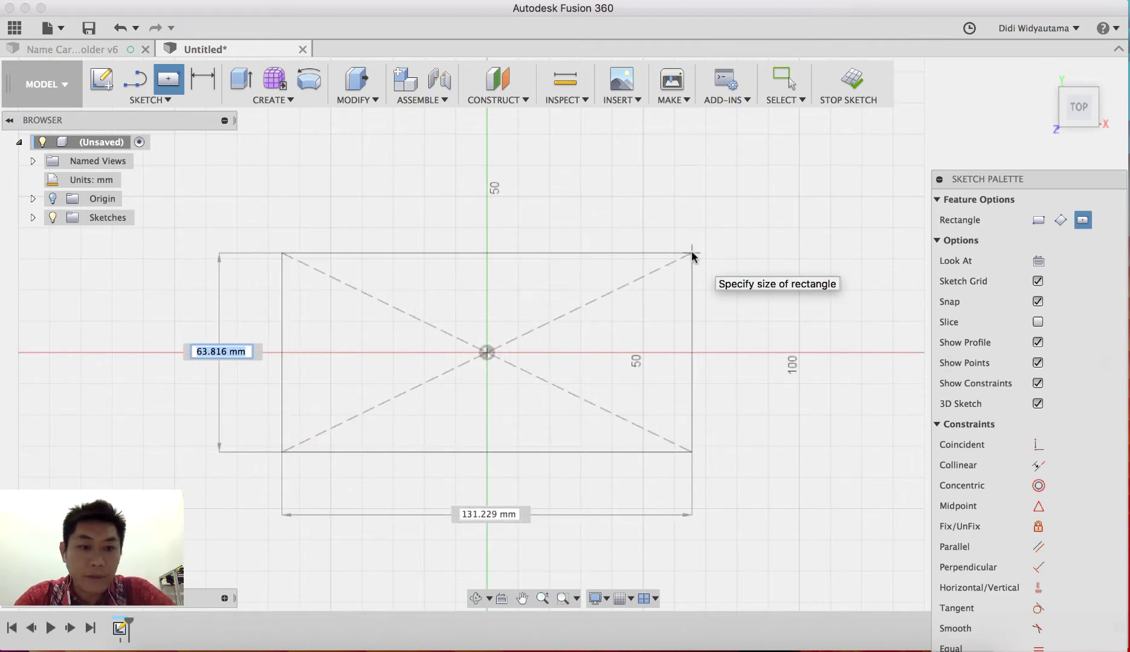
text(55)
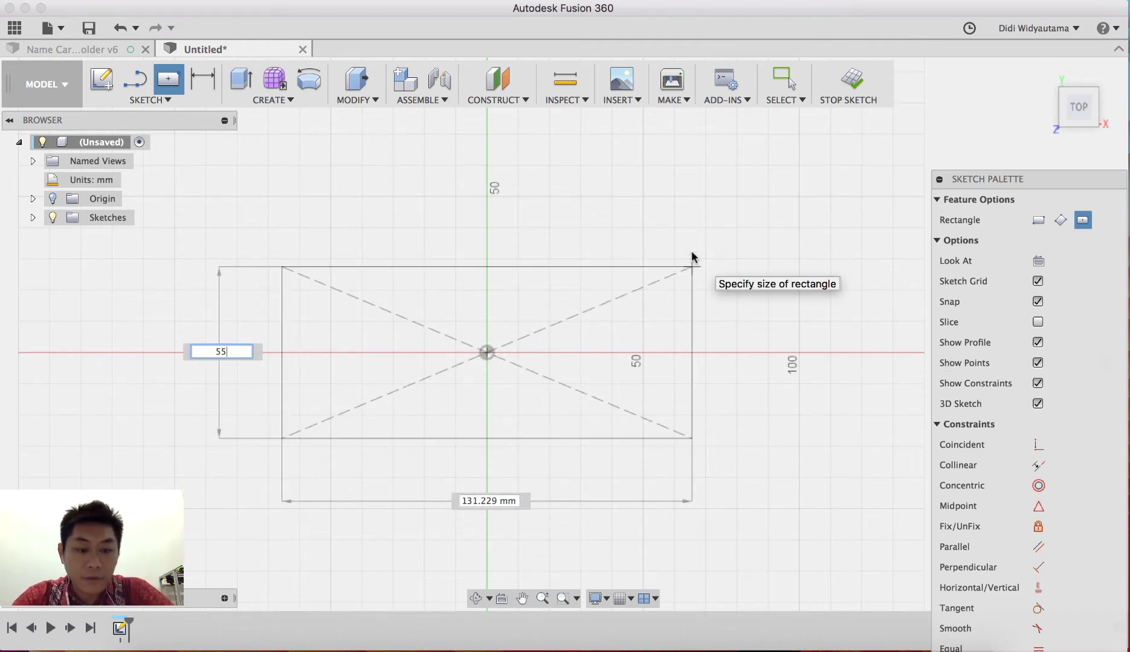
key(Tab)
text(90)
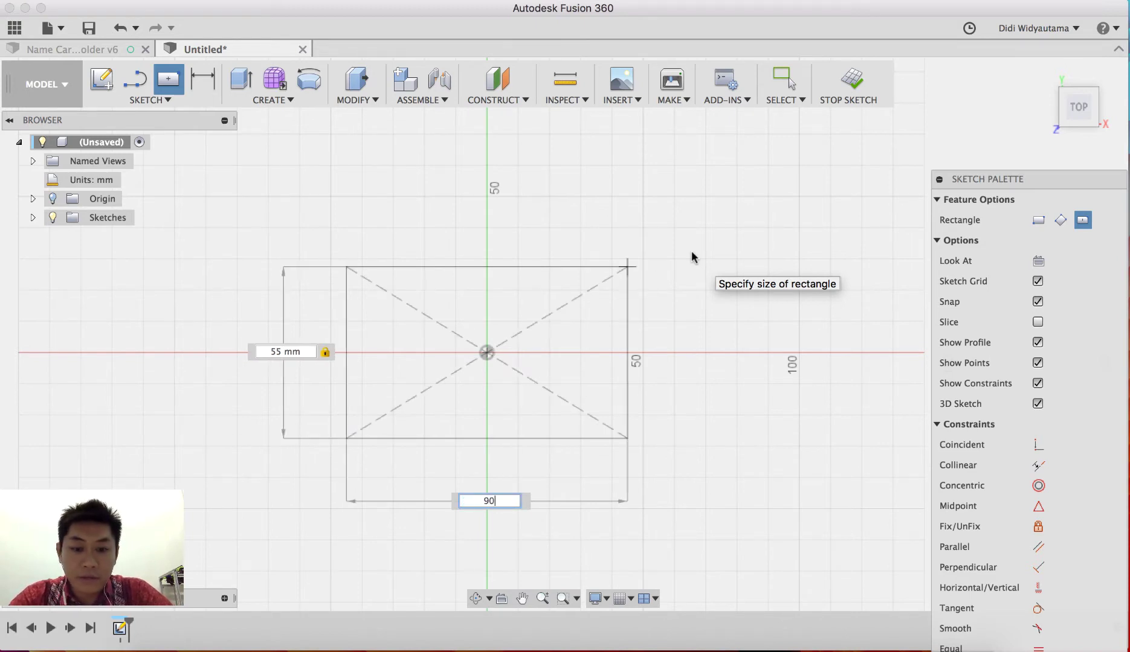
key(Return)
key(Escape)
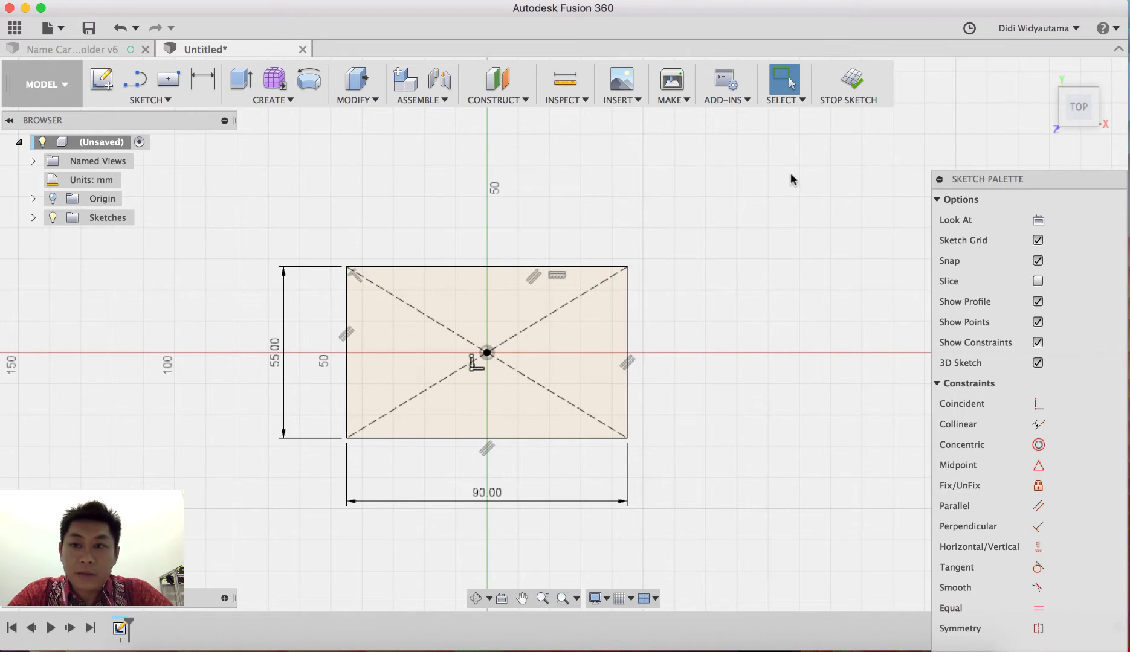
click(845, 86)
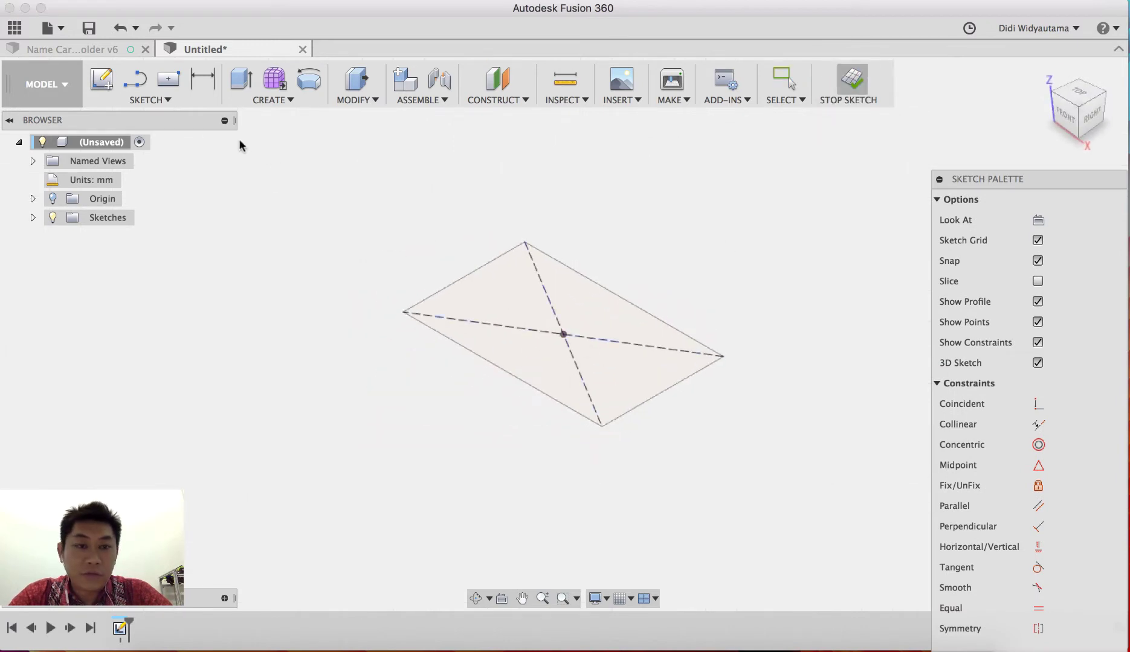
Step: Extrude the rectangle profile 5 mm upward as a new body
click(240, 84)
click(518, 286)
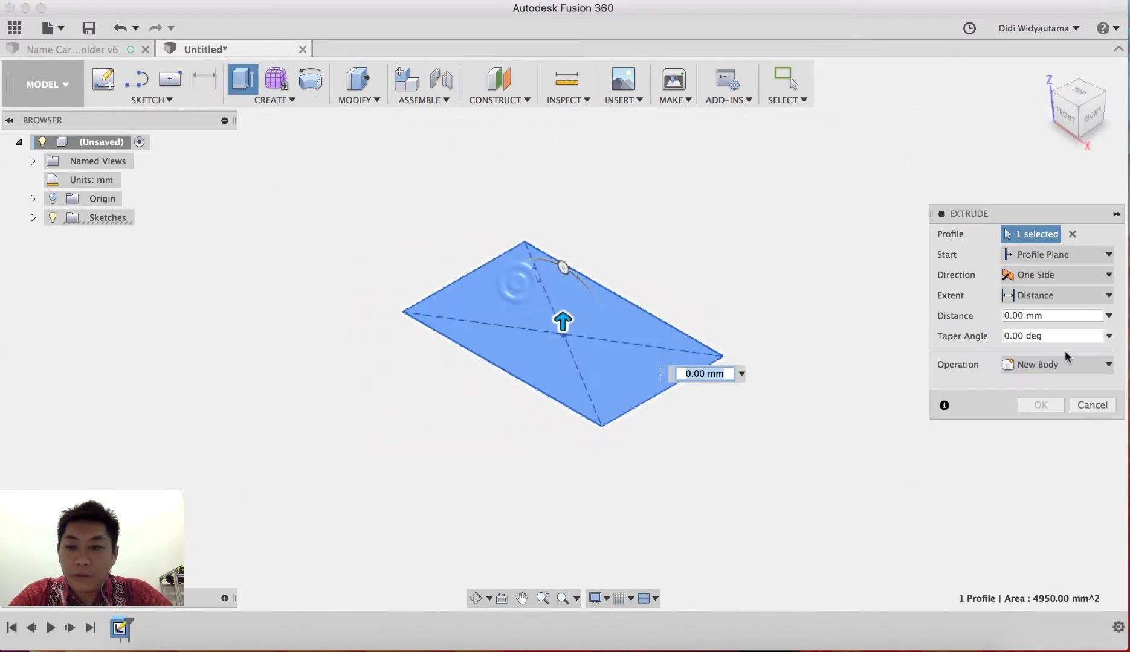
click(1035, 319)
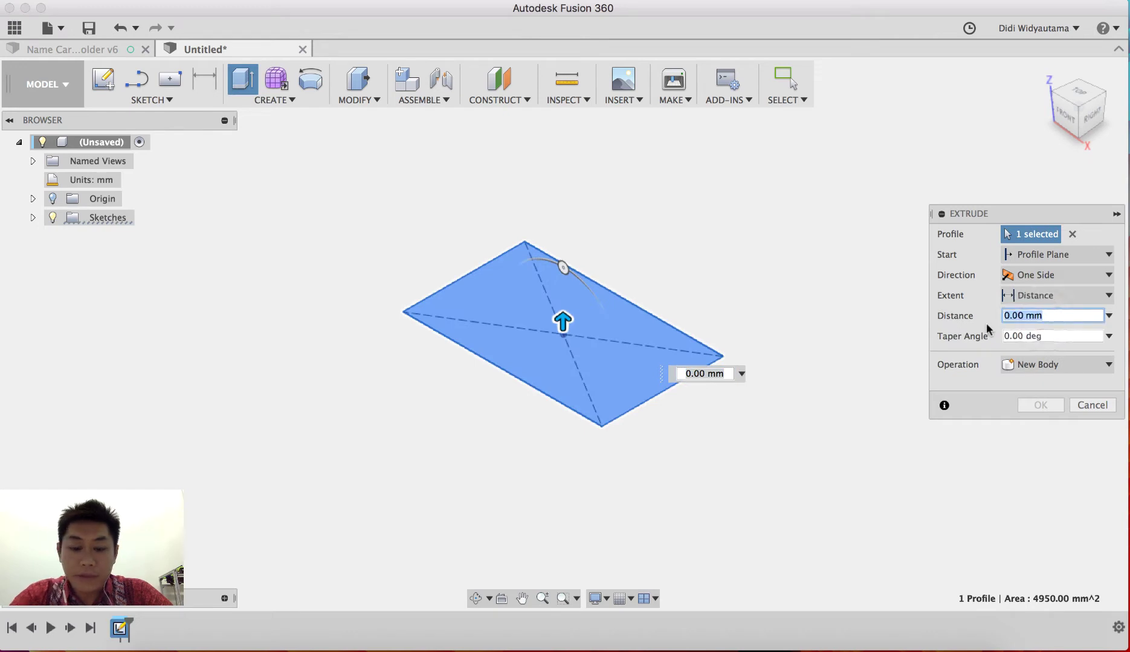
text(5)
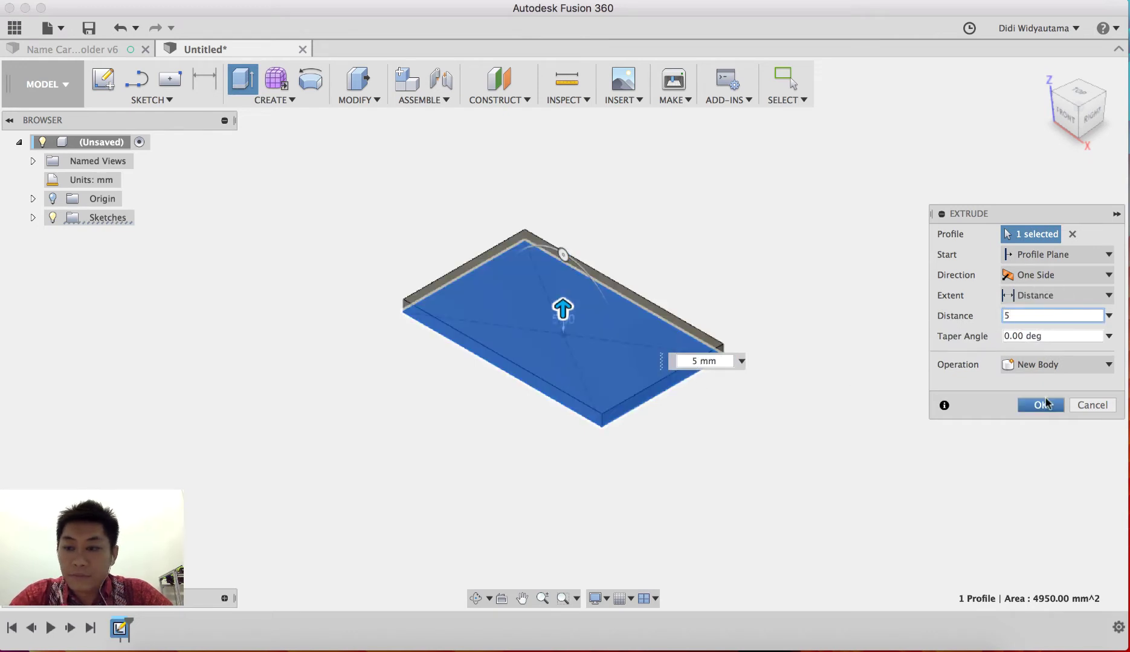
click(1040, 406)
shift+middle_drag(651, 323, 789, 267)
scroll(619, 313, up, 3)
mouse_move(619, 312)
middle_down()
mouse_move(622, 332)
mouse_move(611, 329)
middle_up()
key(Escape)
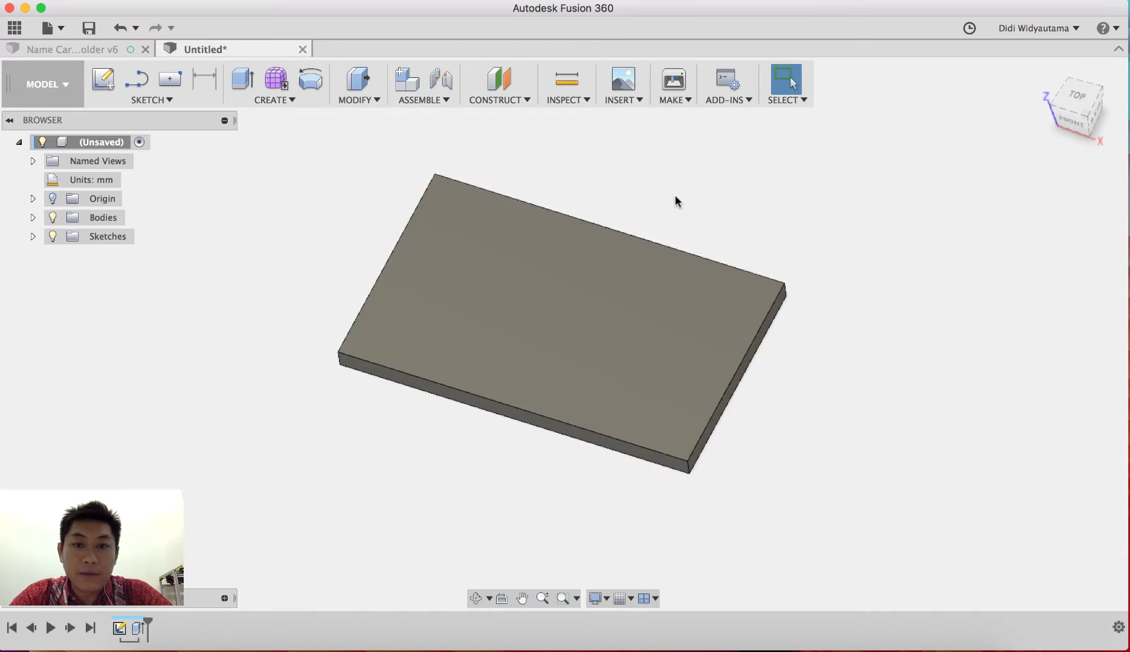
Step: Place the business card image as a decal on the top face of the card body
click(634, 101)
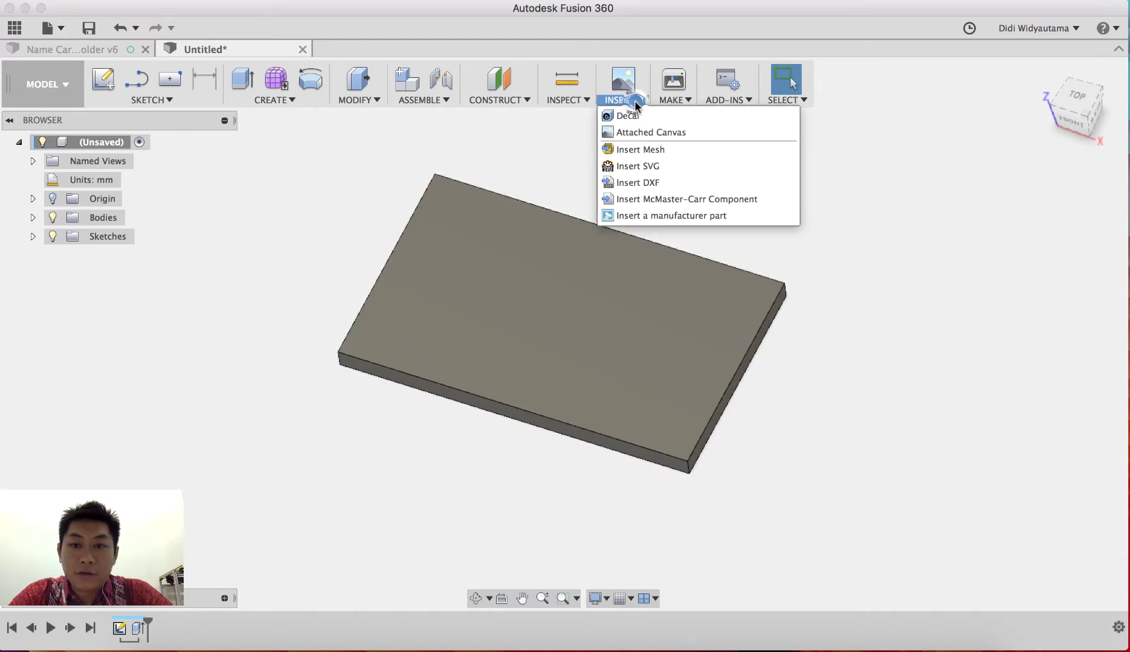
click(639, 115)
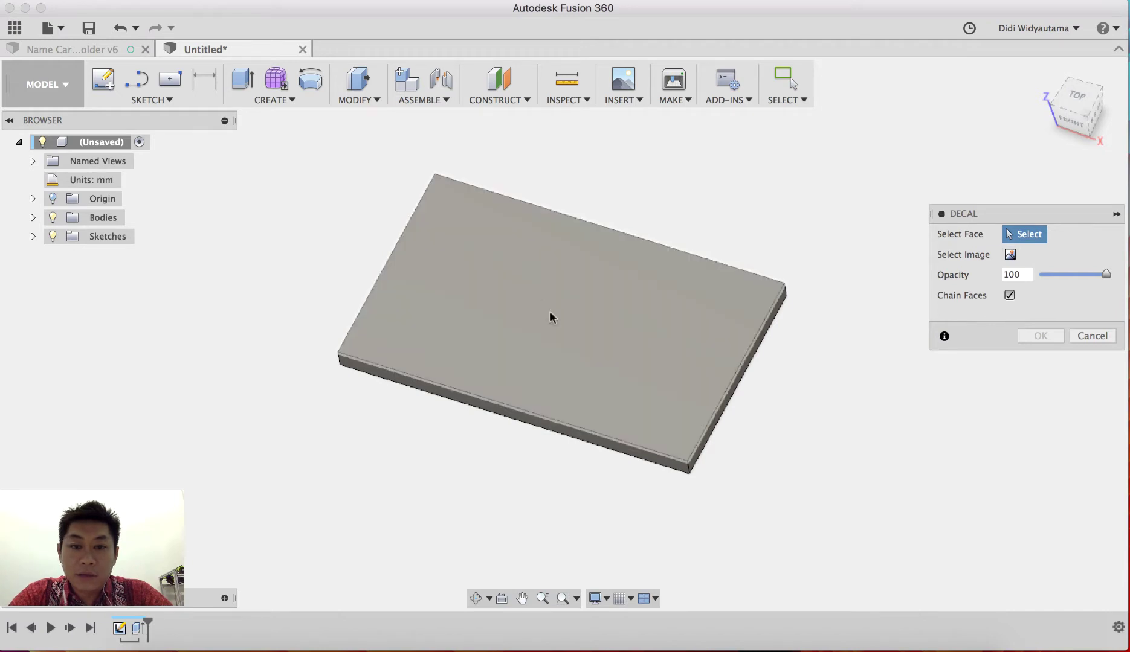
click(580, 298)
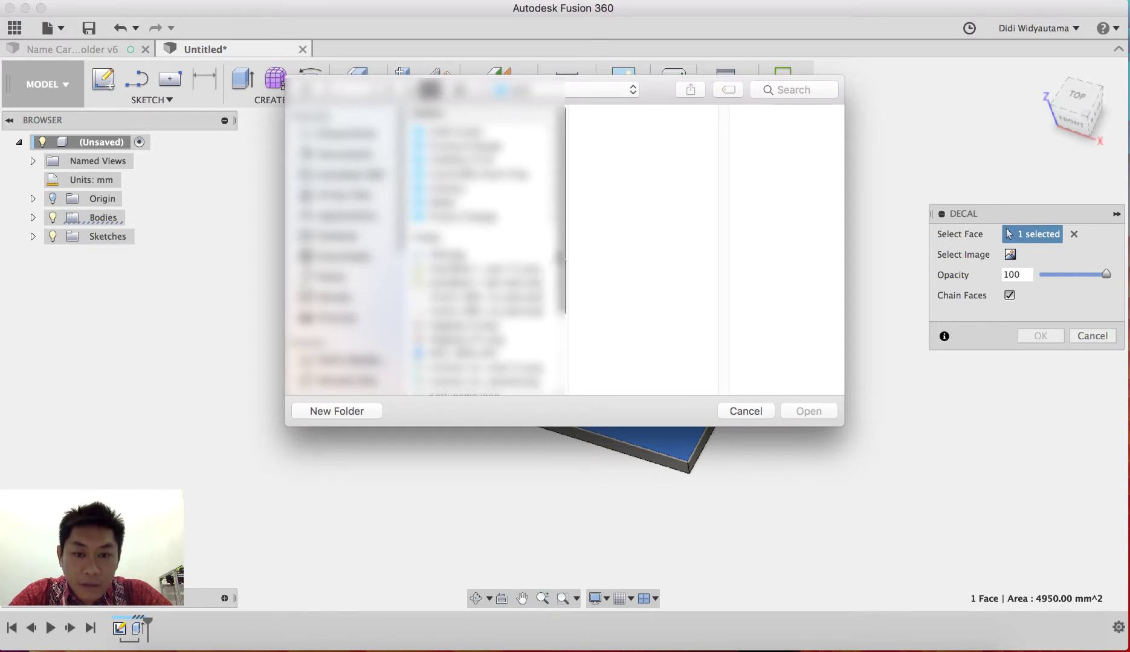
scroll(563, 258, down, 5)
click(477, 322)
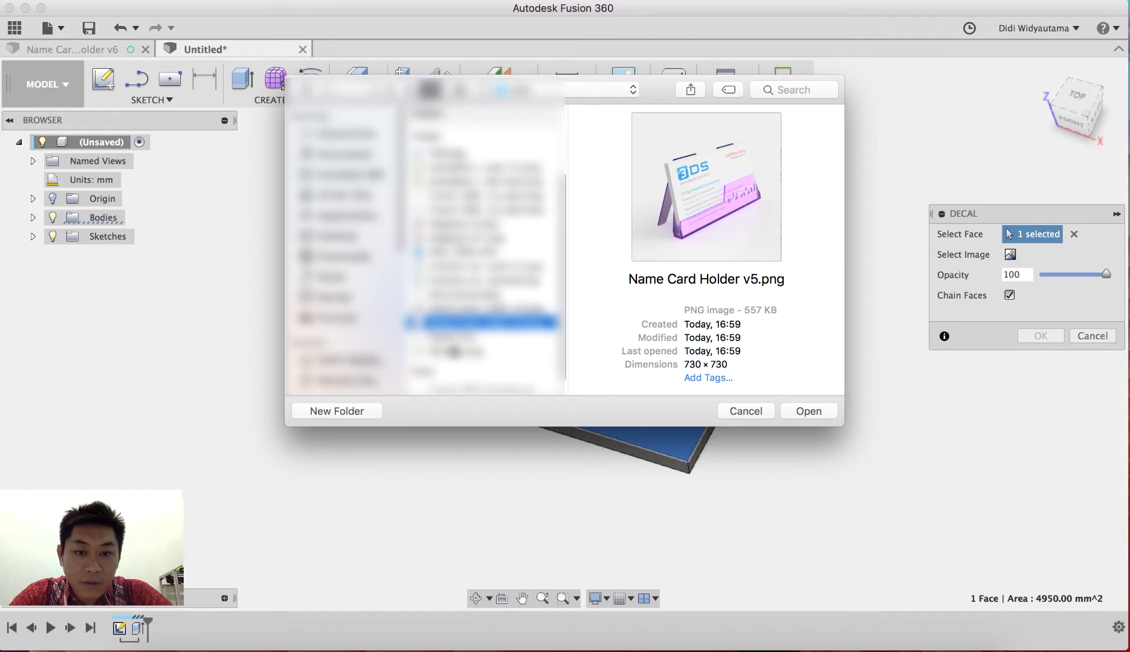
click(454, 337)
click(799, 412)
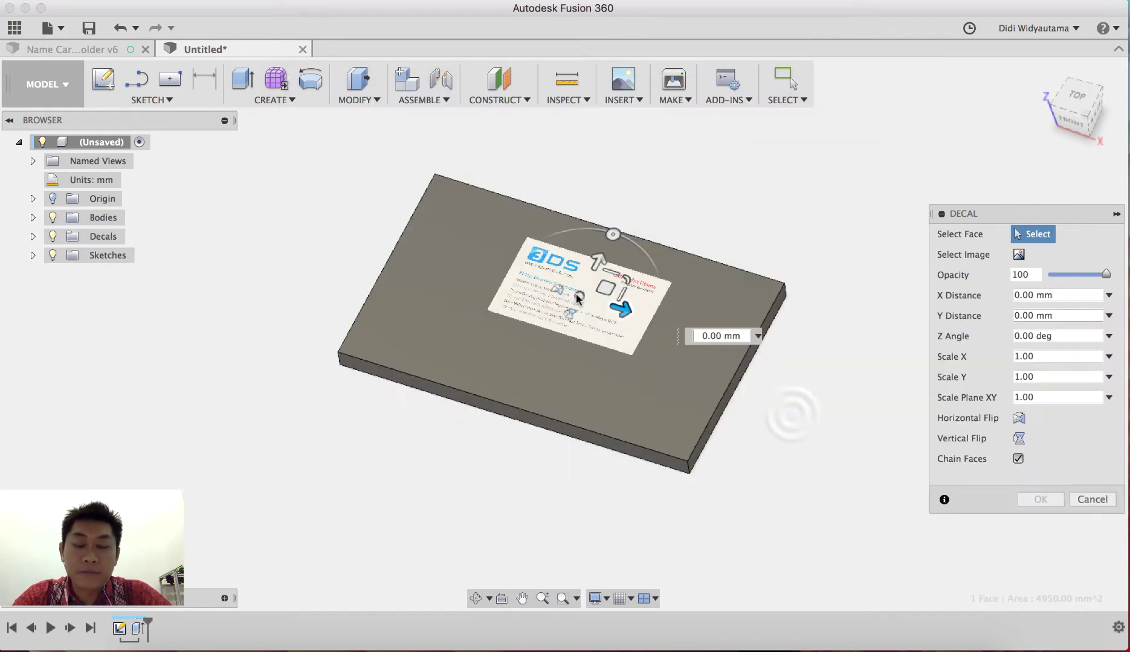
Step: Enlarge the business card decal uniformly until it covers the whole top face, and apply it
click(1075, 98)
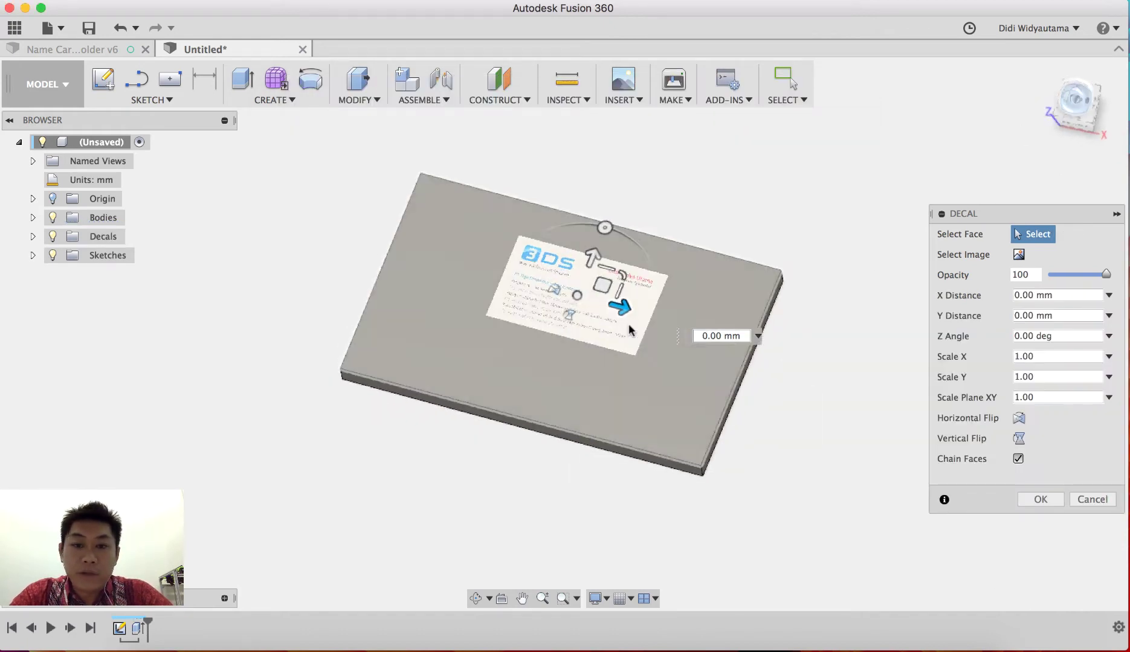
drag(585, 290, 628, 264)
drag(568, 322, 598, 296)
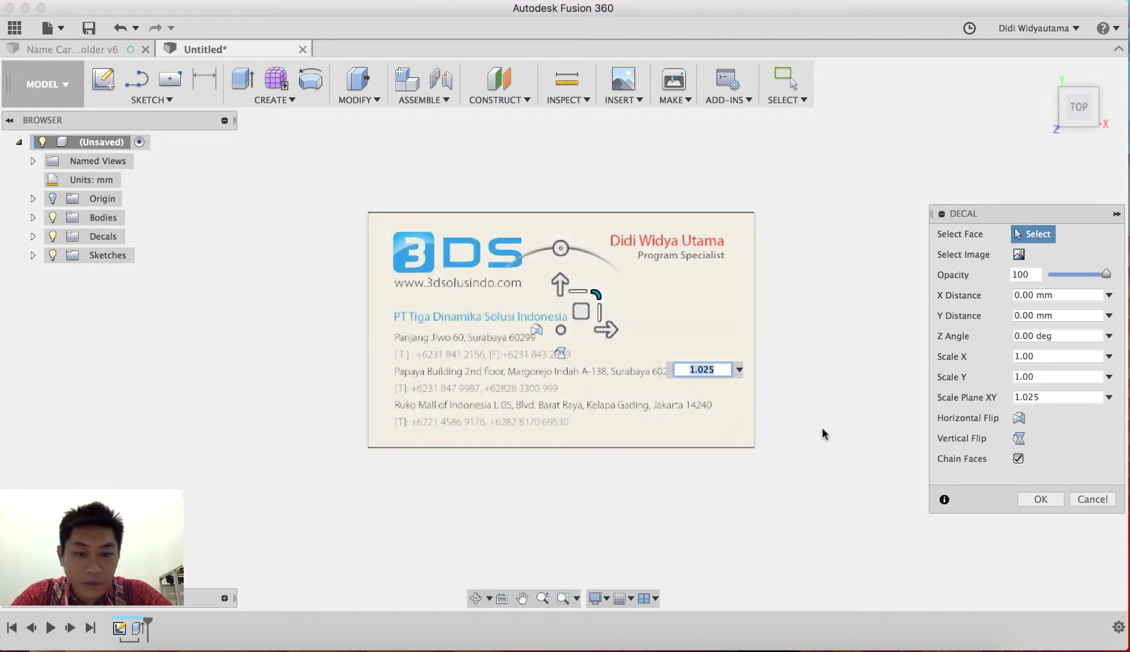
drag(582, 314, 586, 318)
click(1037, 499)
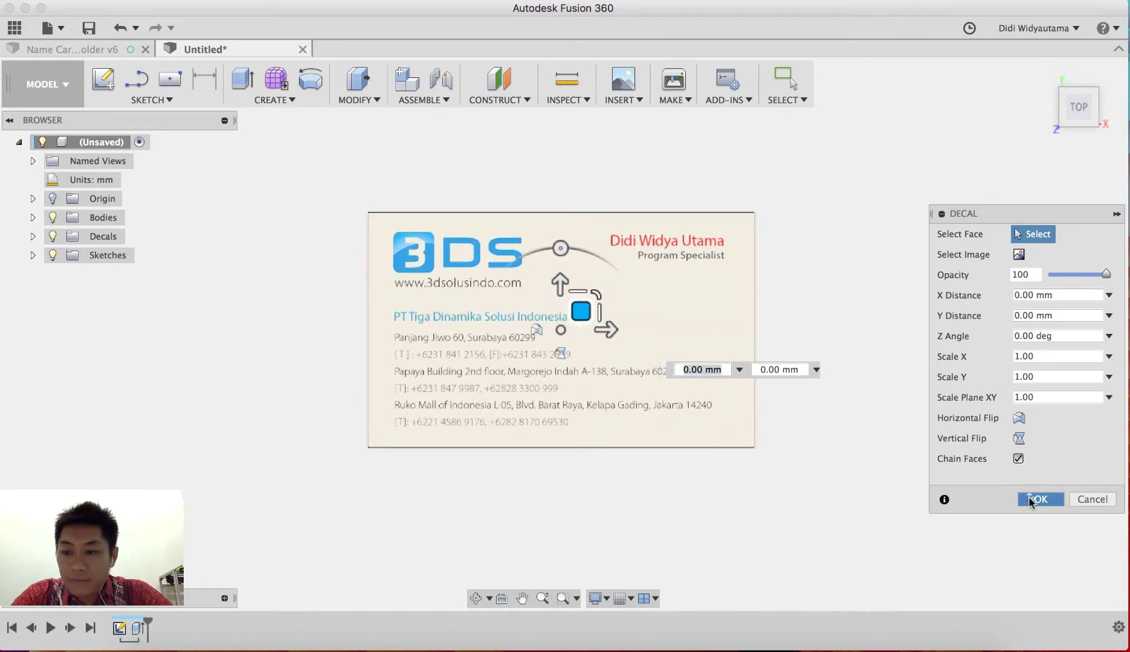
shift+middle_drag(840, 360, 799, 393)
mouse_move(798, 393)
mouse_down()
mouse_move(799, 408)
mouse_move(759, 396)
mouse_move(742, 423)
mouse_move(778, 409)
mouse_move(781, 381)
mouse_move(805, 402)
mouse_up()
key(Escape)
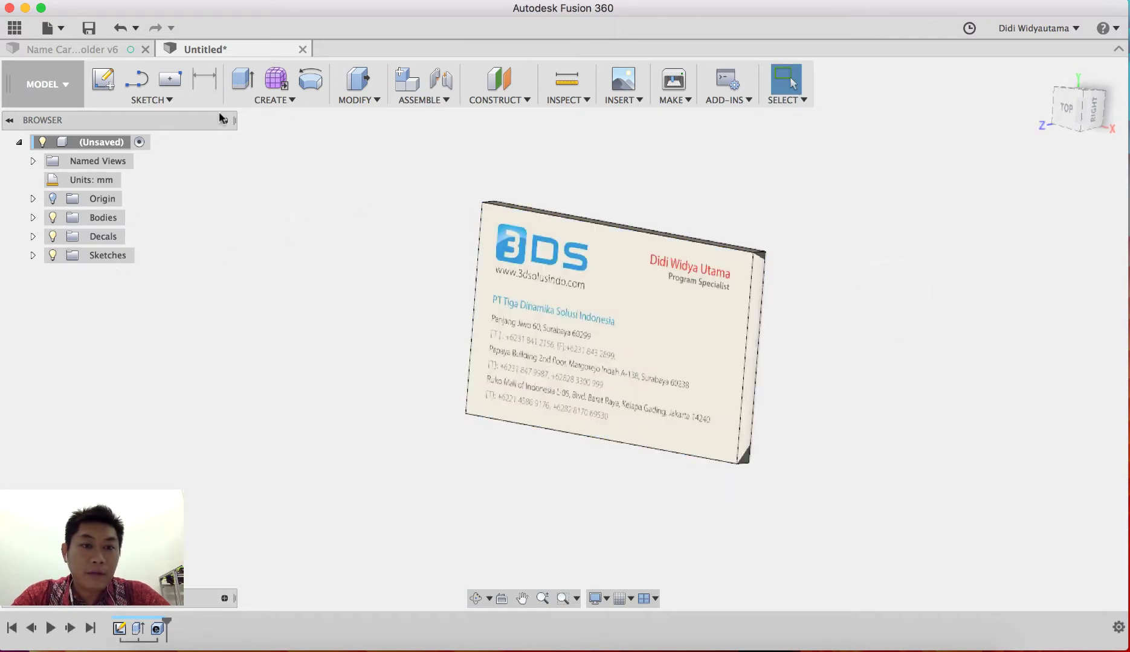
Step: Create an empty, activated component named Card Holder under the root design
click(274, 100)
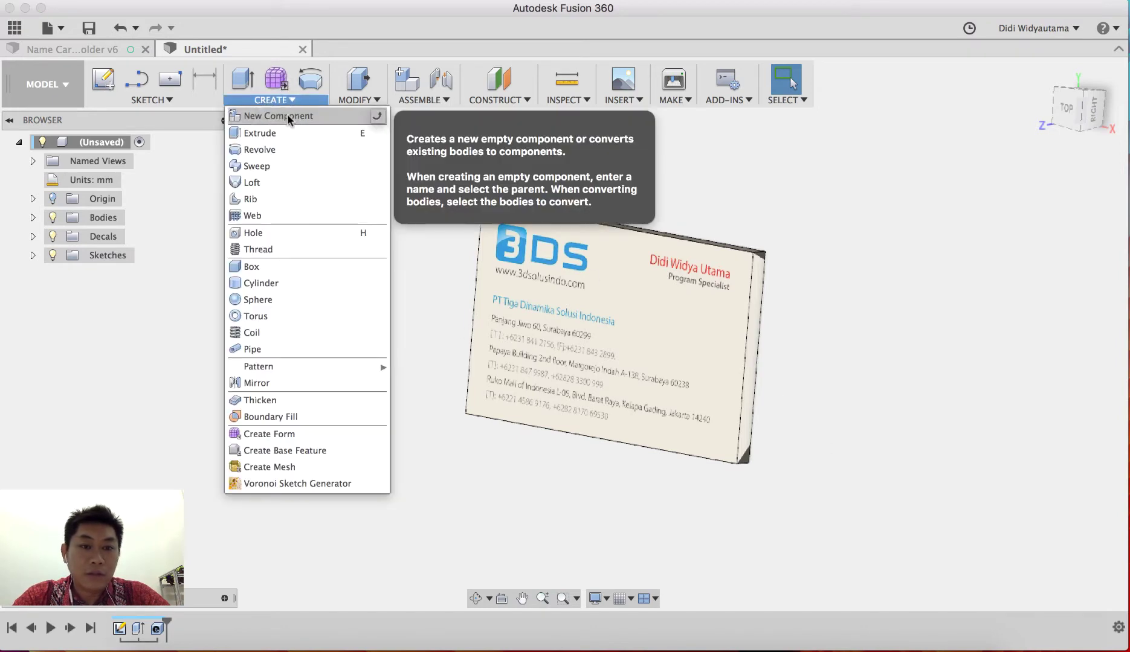
click(253, 116)
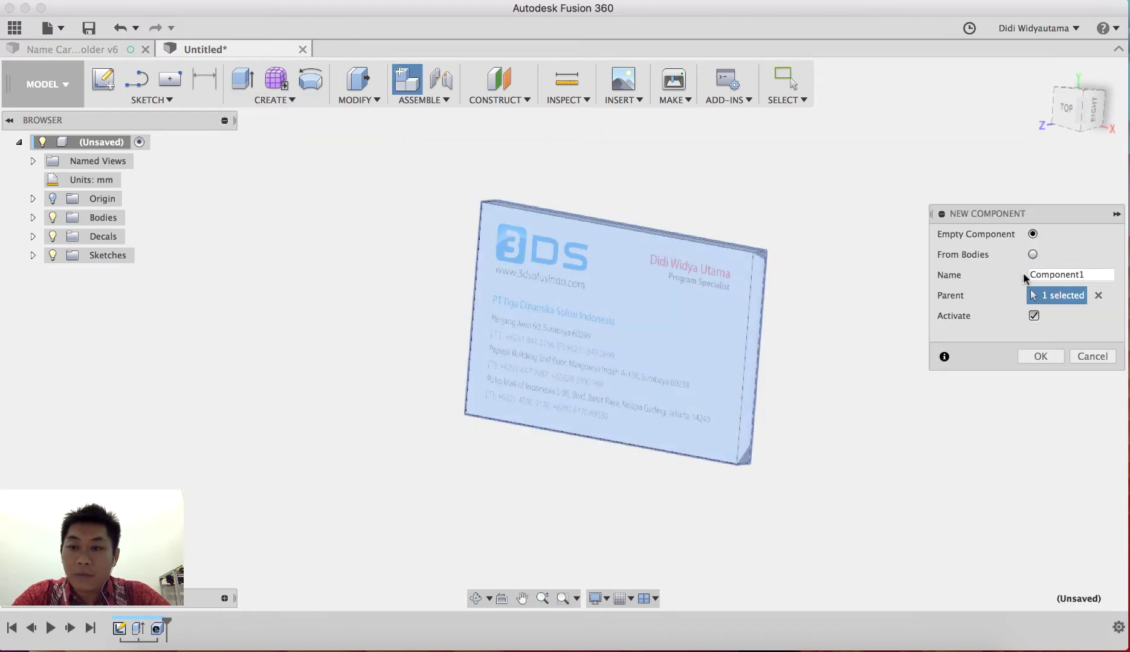
click(1093, 275)
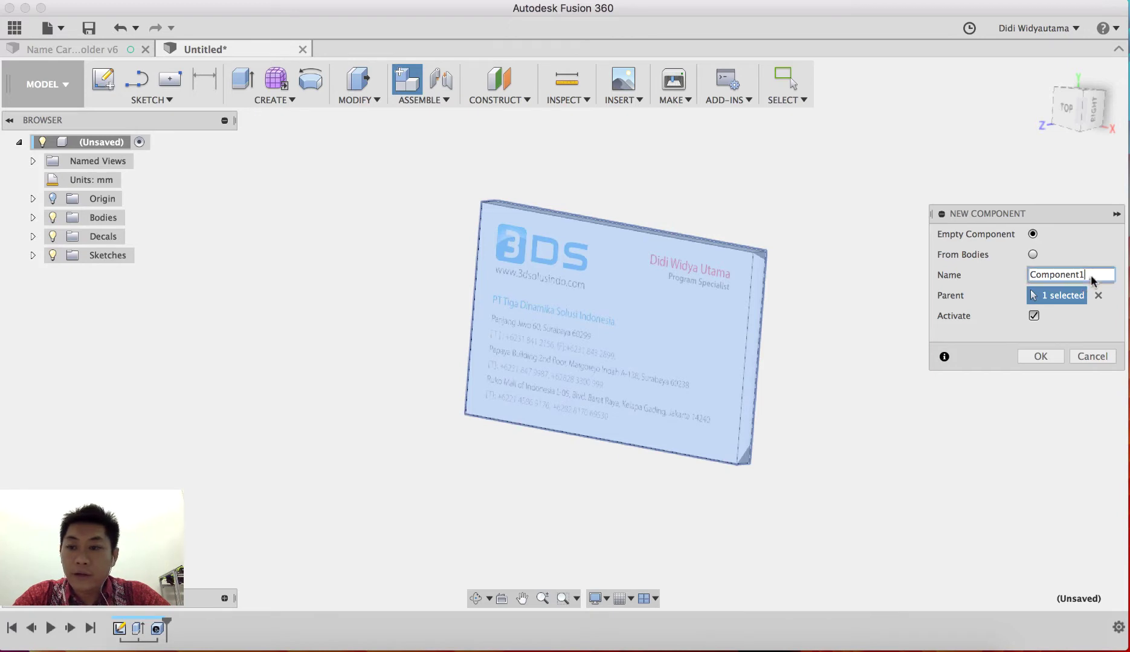
double_click(1093, 275)
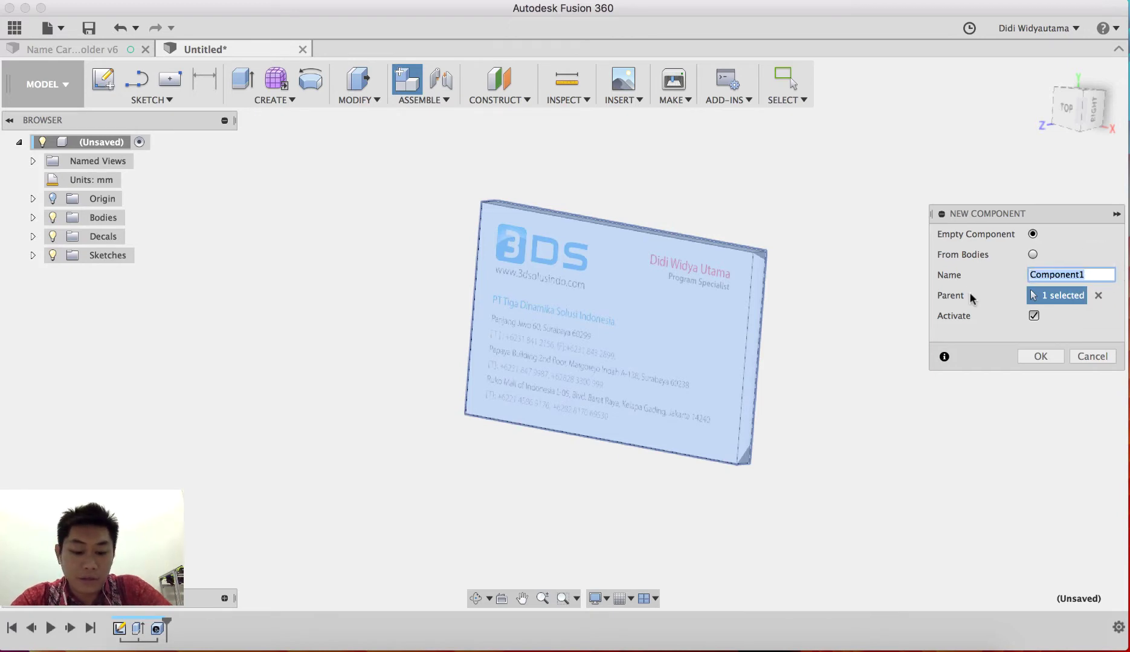
text(Card H)
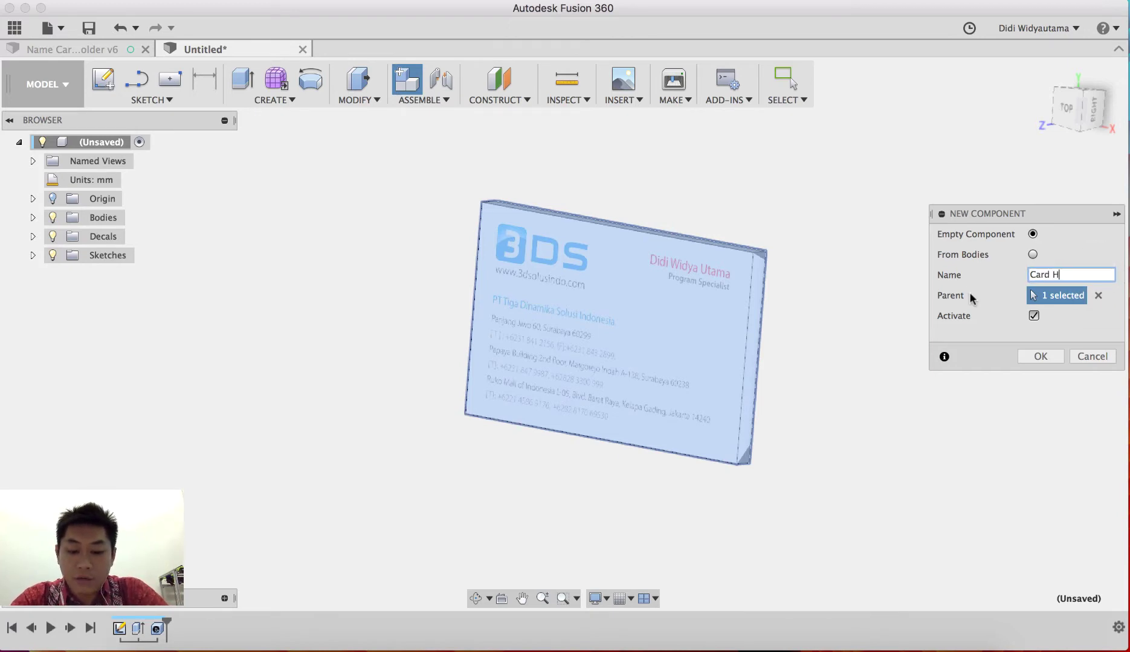
text(older)
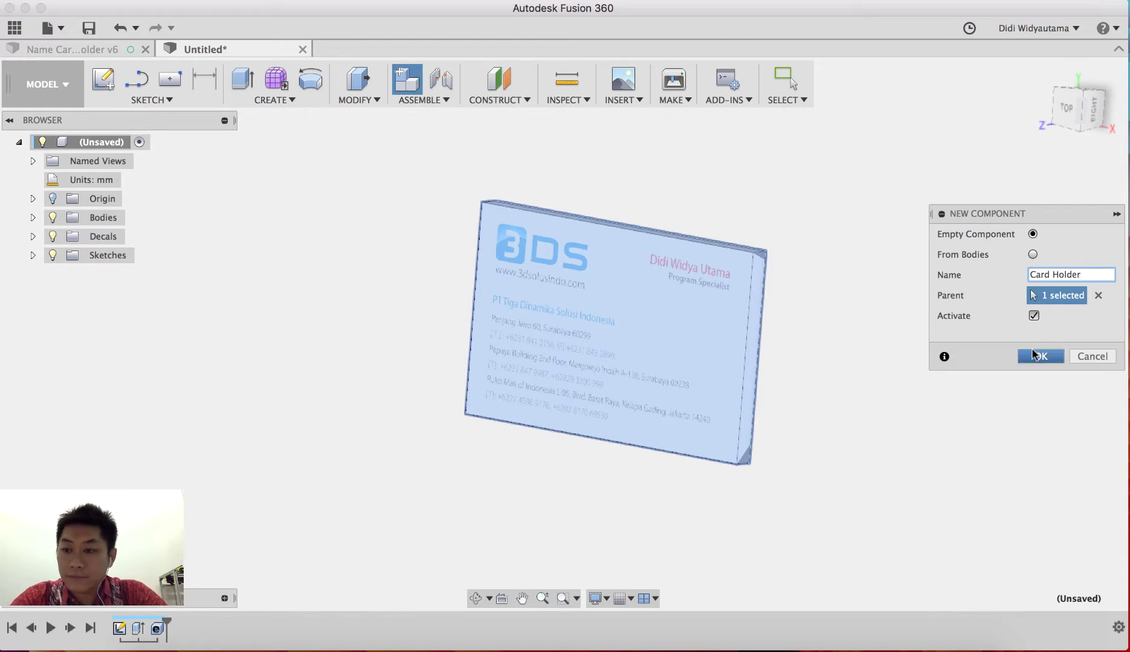
click(1039, 356)
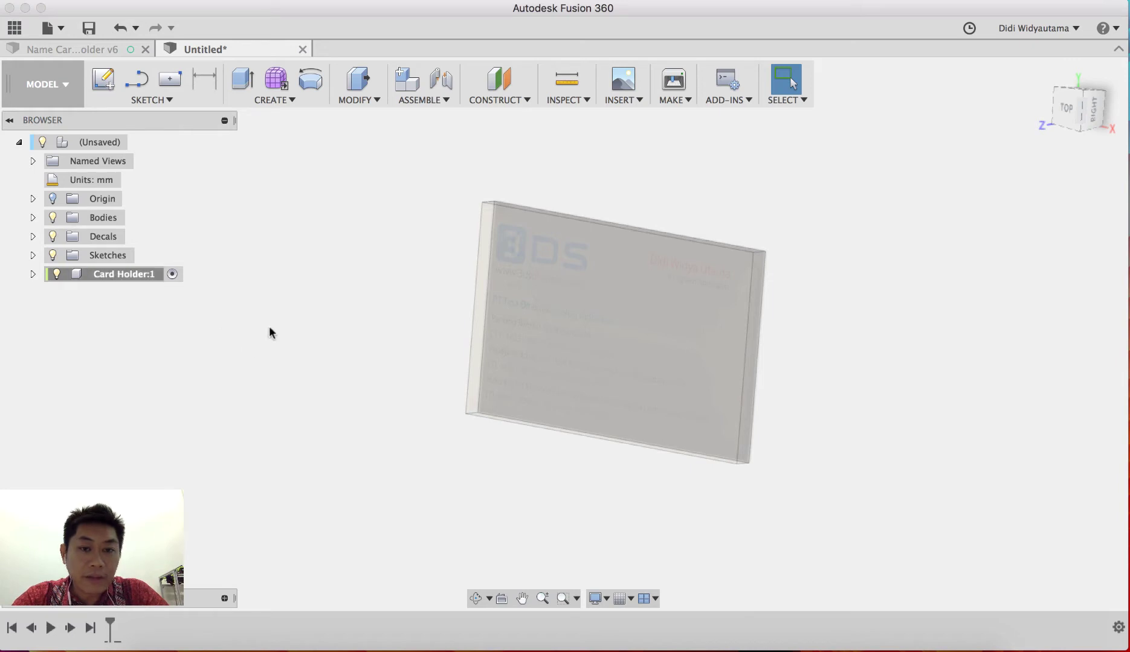
Step: Start a sketch in the Card Holder component on the long, narrow front face of the card body
shift+middle_drag(1031, 241, 911, 284)
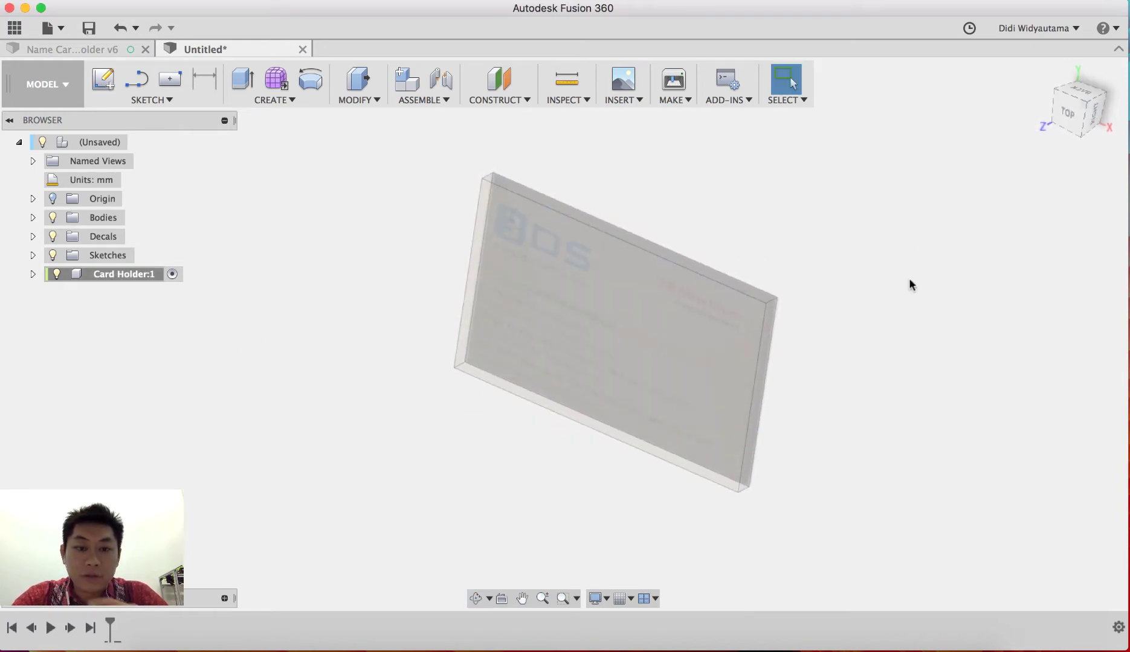
shift+middle_drag(816, 385, 837, 301)
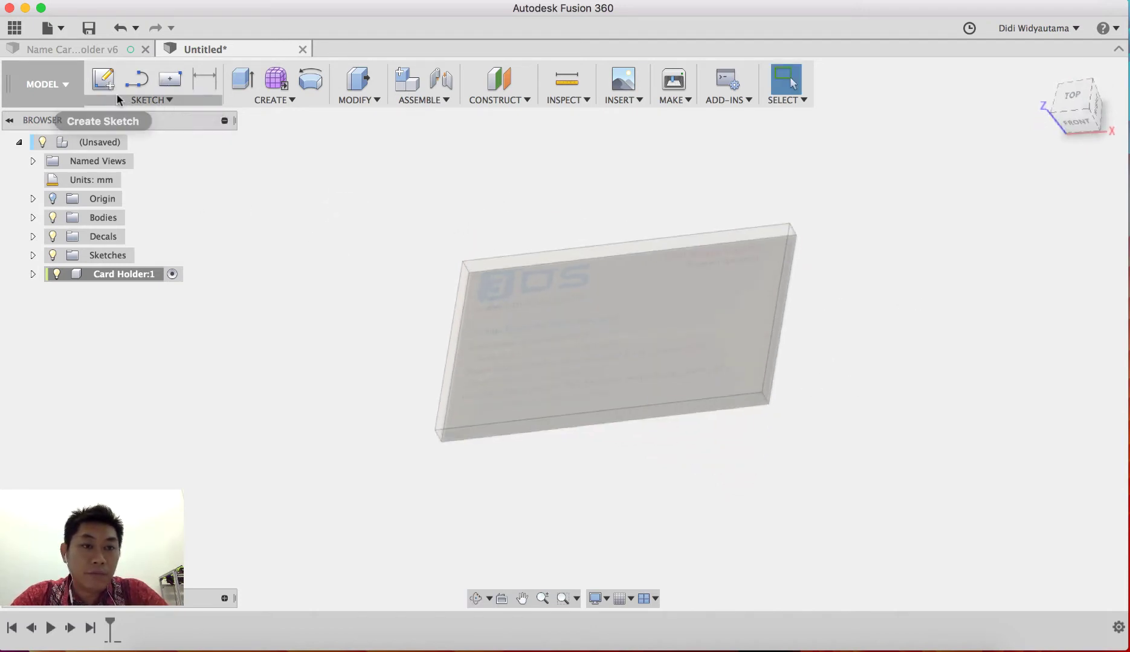
click(103, 79)
mouse_move(739, 309)
shift+middle_down()
mouse_move(726, 406)
mouse_move(706, 421)
mouse_move(696, 331)
mouse_move(710, 266)
mouse_move(514, 452)
mouse_move(517, 418)
shift+middle_up()
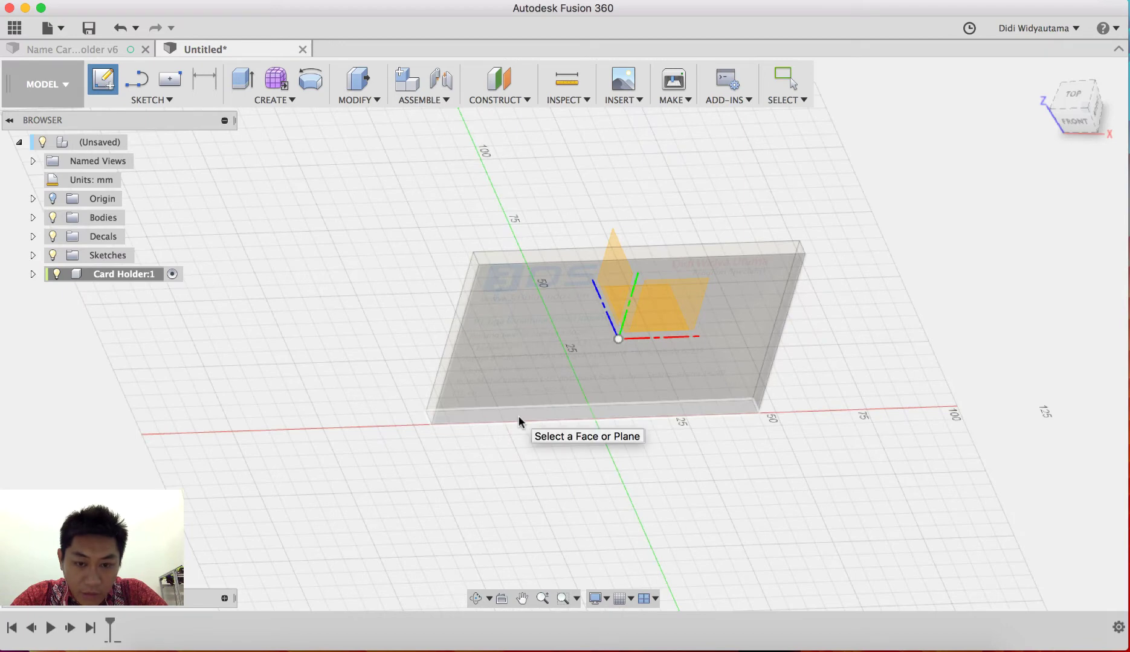
click(519, 416)
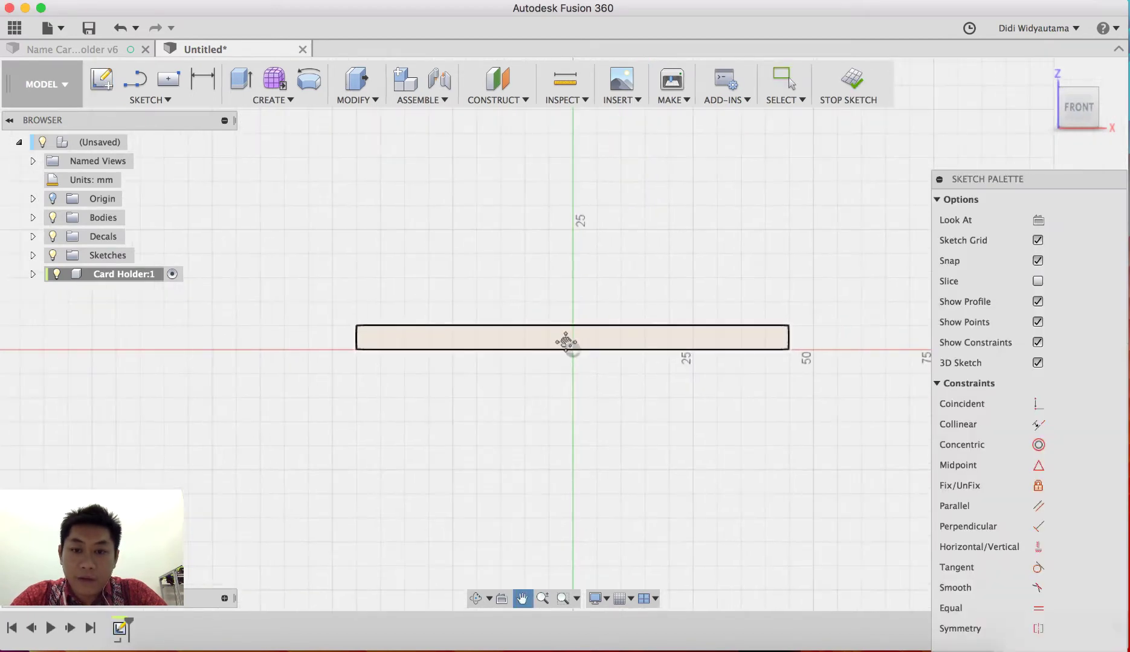
Step: Project the outline of the card body's front face into the active sketch
click(168, 100)
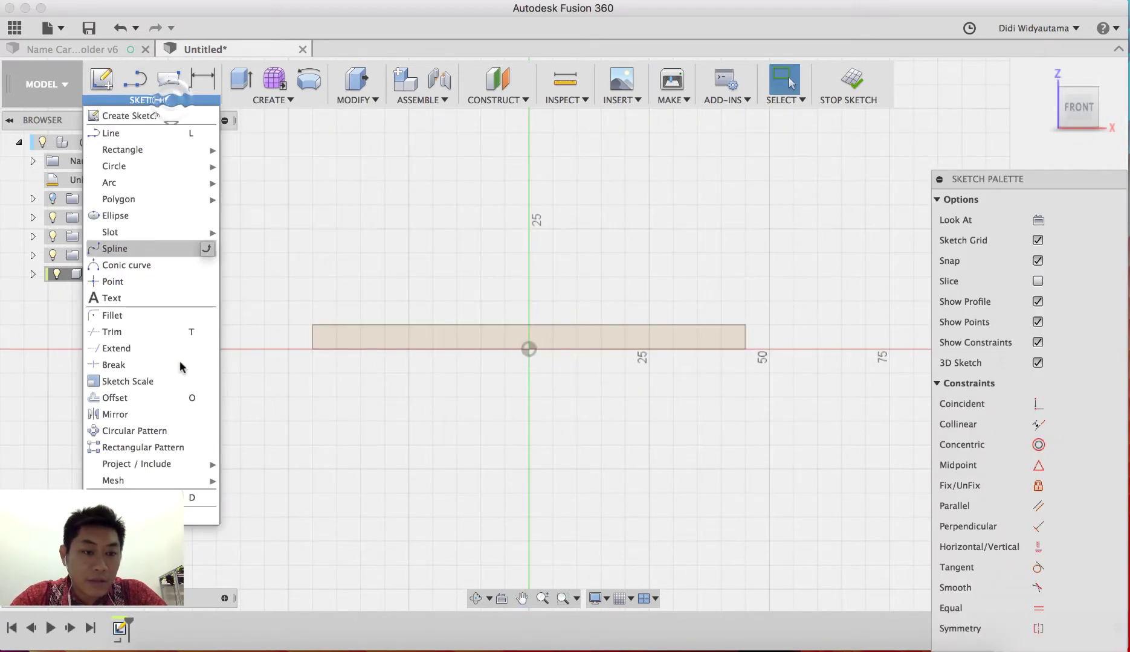
mouse_move(183, 469)
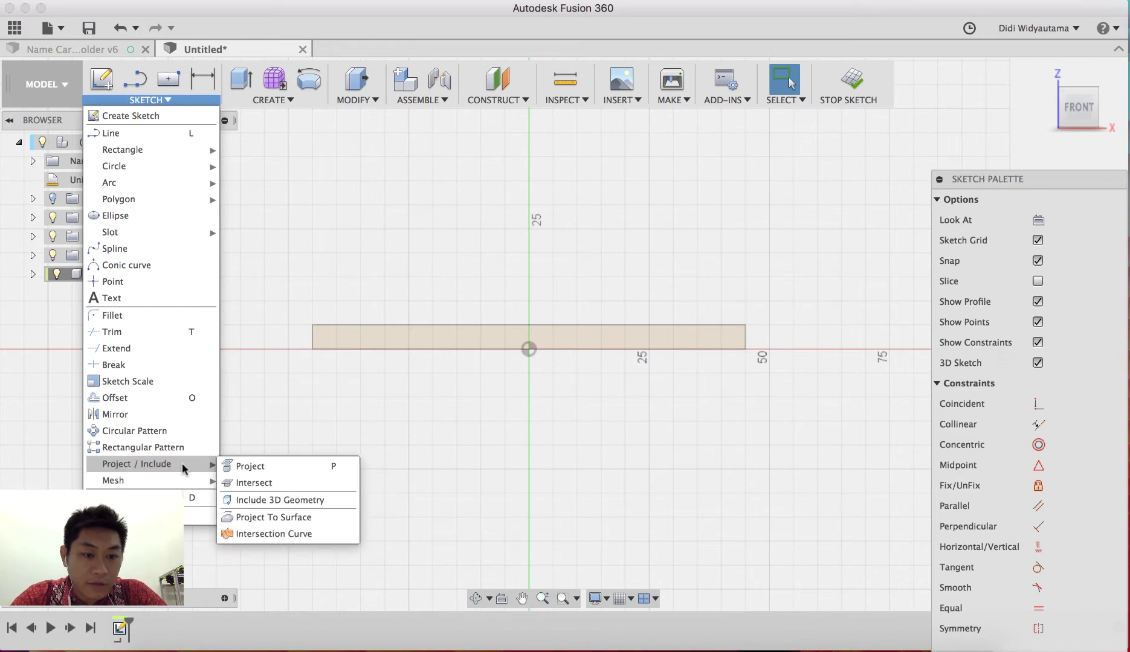
click(250, 467)
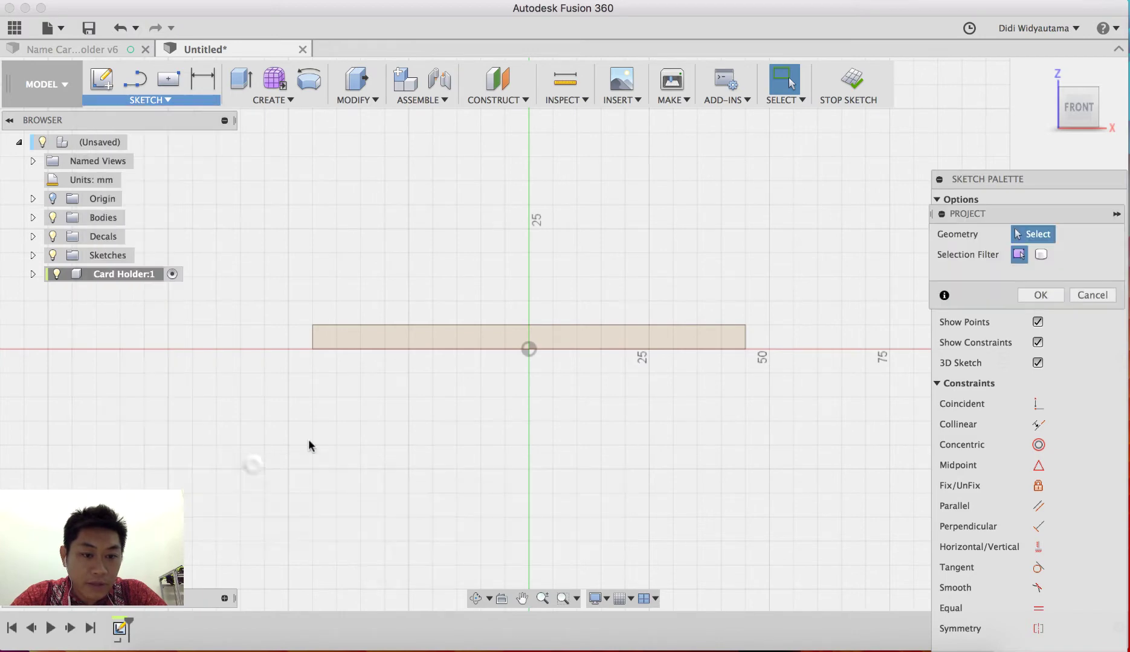
click(447, 334)
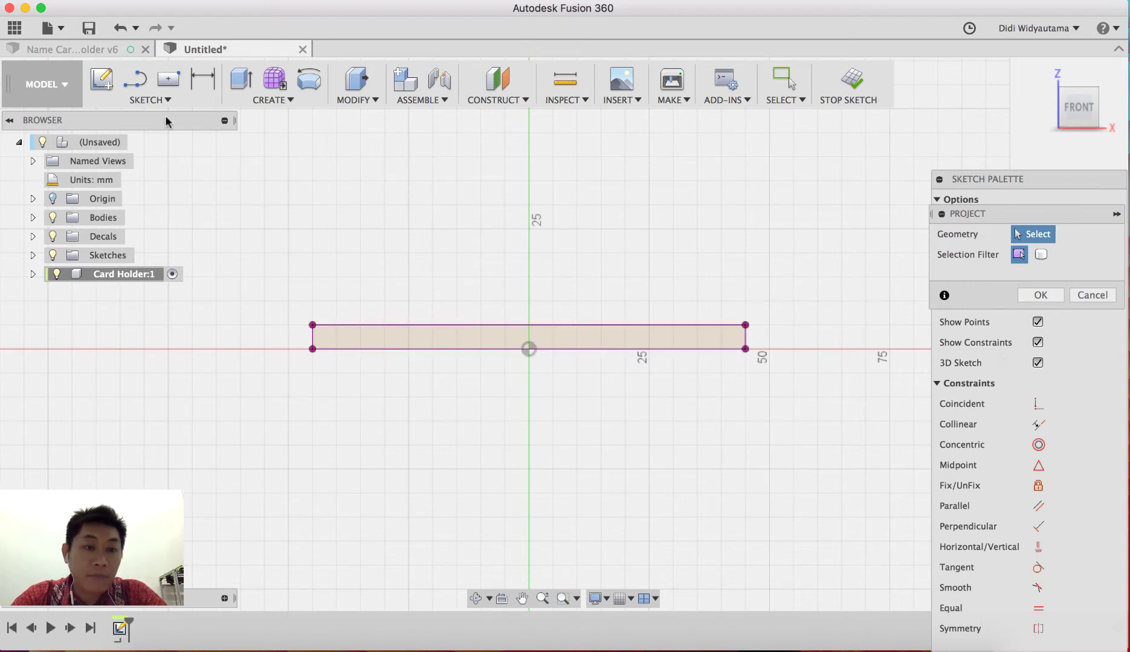
Step: Offset the projected card outline outward by 1 mm
click(156, 100)
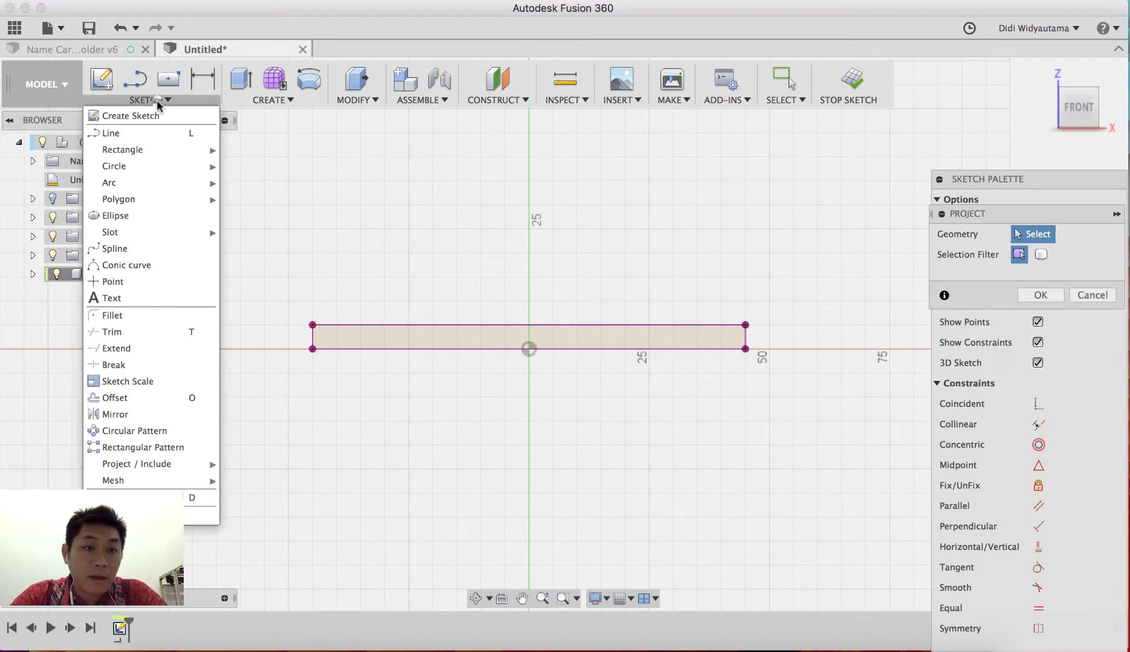
click(159, 397)
click(374, 325)
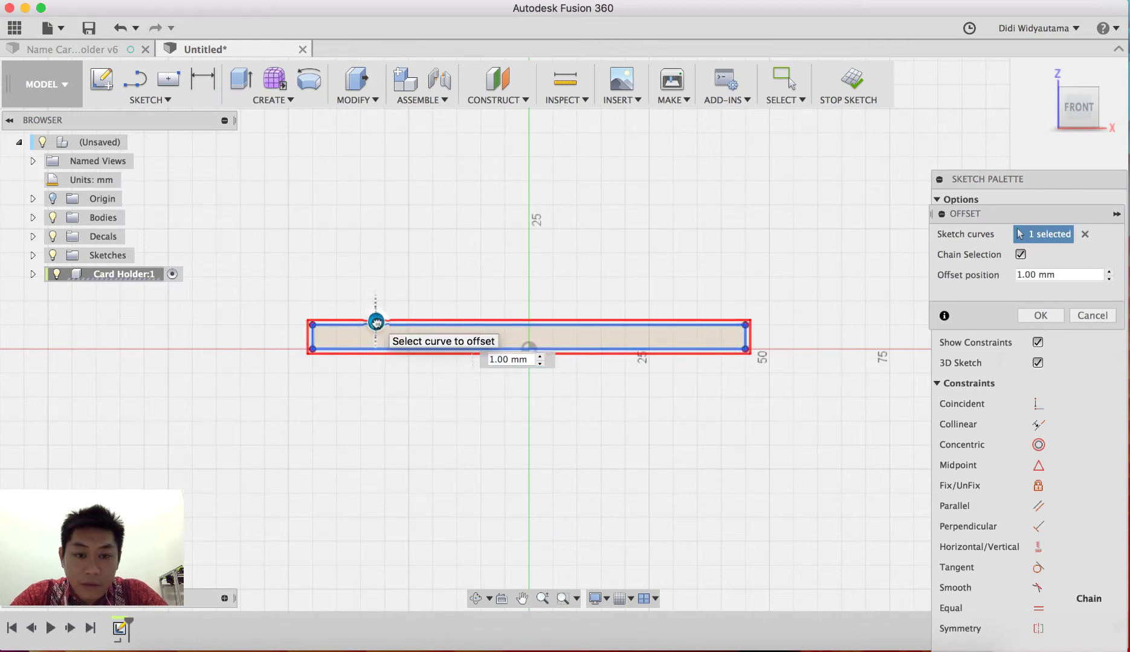
drag(376, 324, 376, 320)
scroll(418, 330, up, 1)
scroll(394, 330, up, 2)
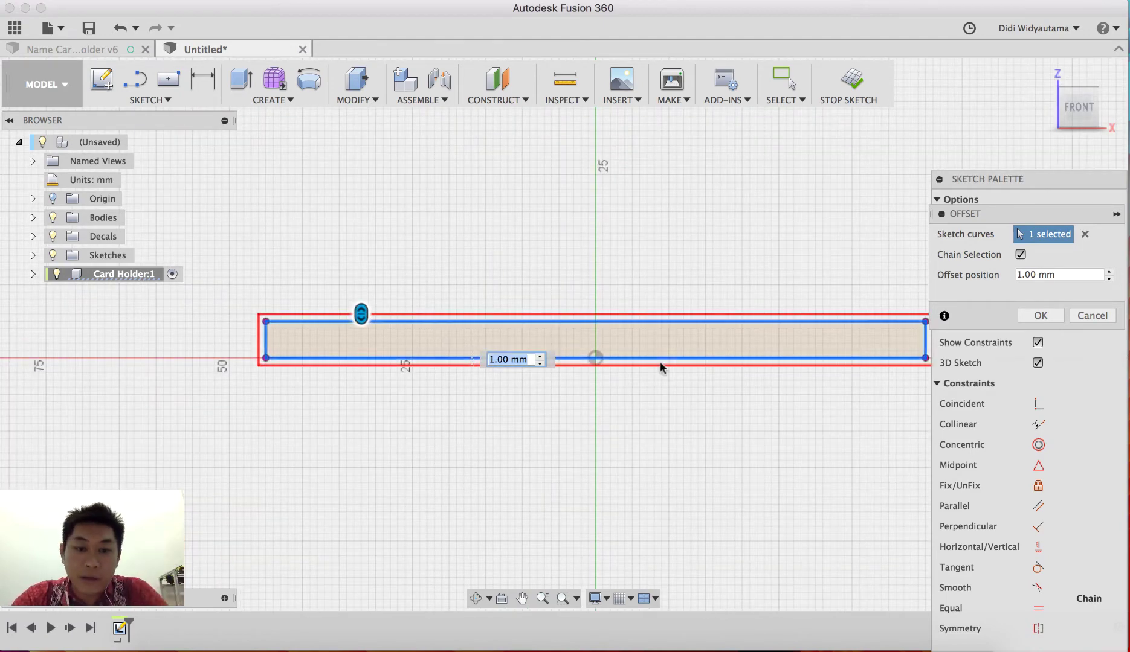
middle_drag(683, 292, 628, 308)
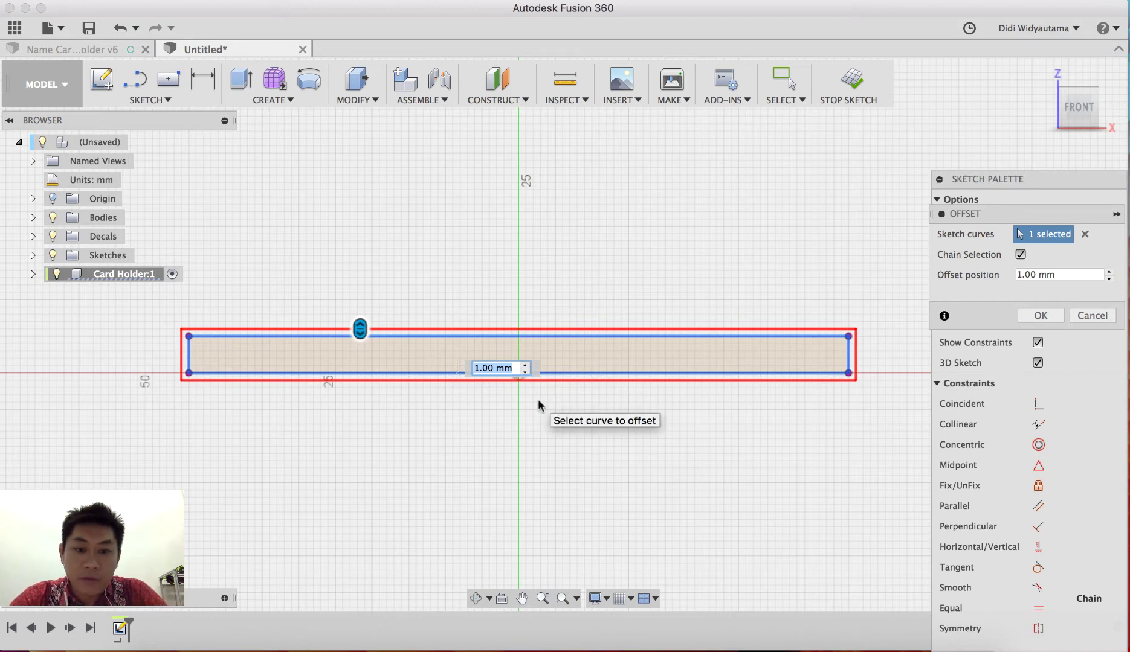
key(Return)
click(149, 100)
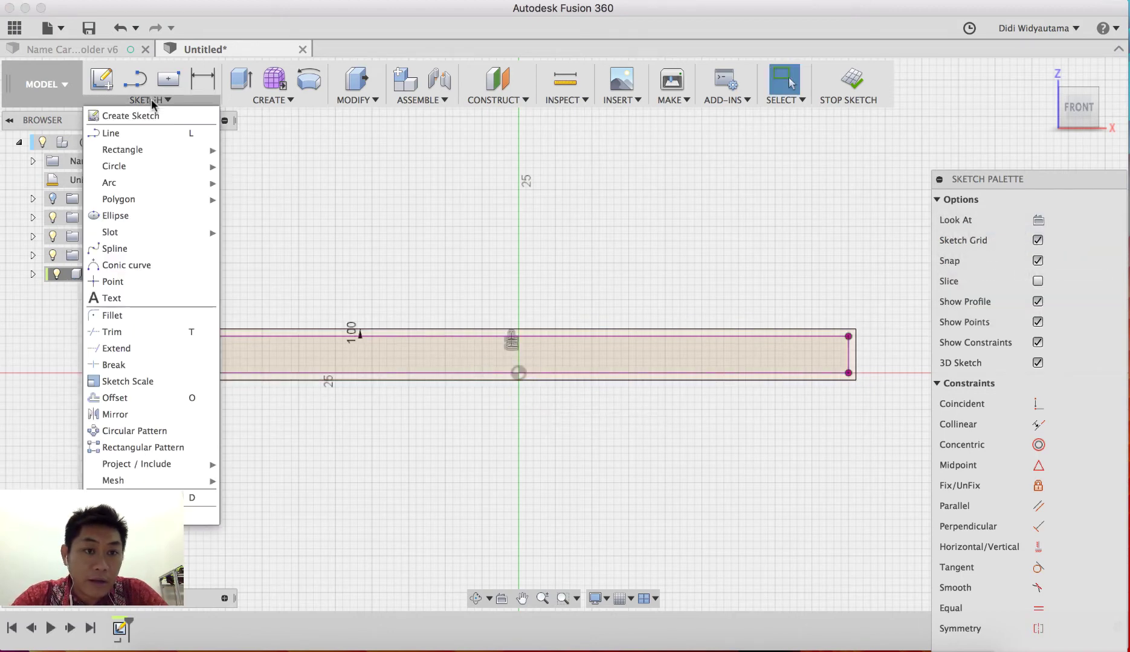
click(163, 397)
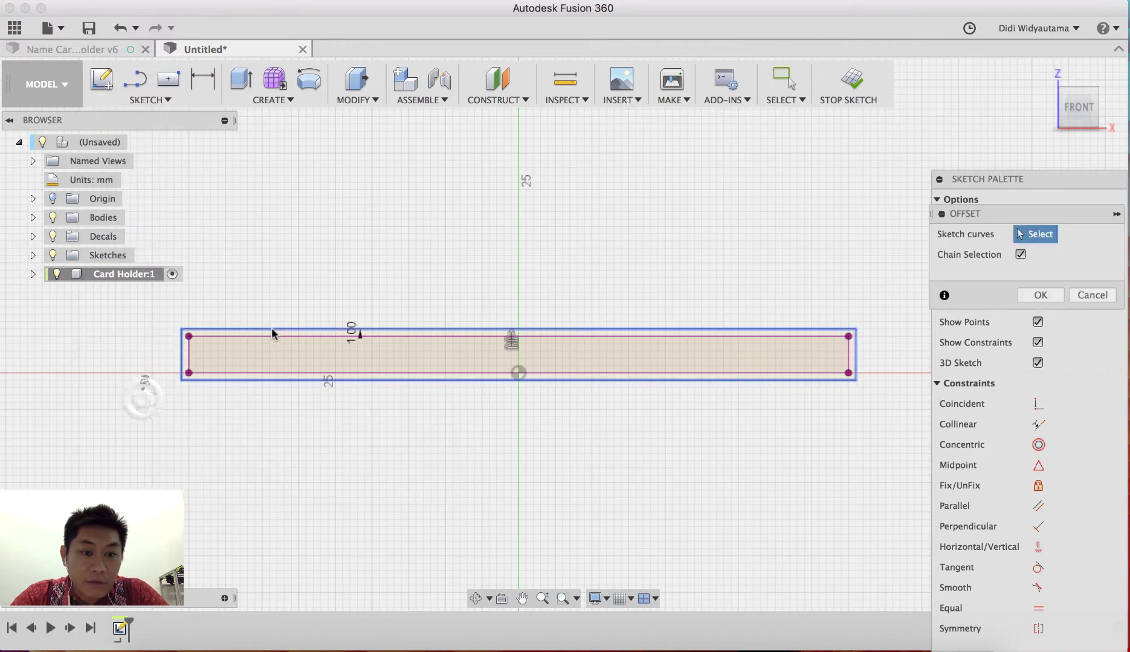
click(273, 329)
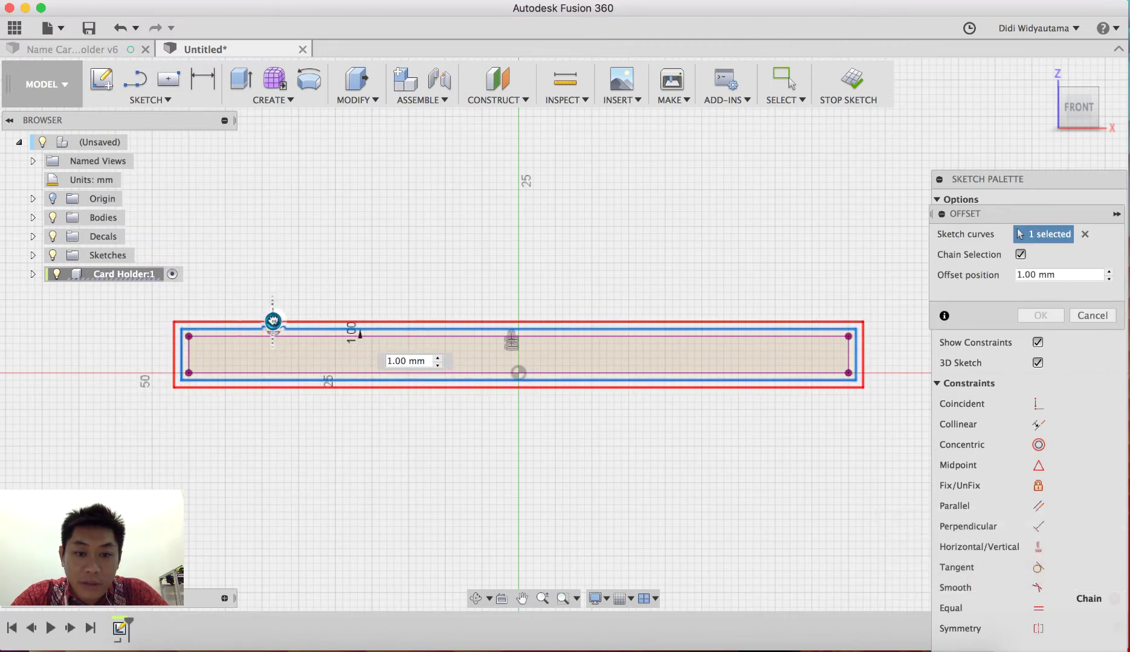
drag(273, 325, 275, 320)
text(1)
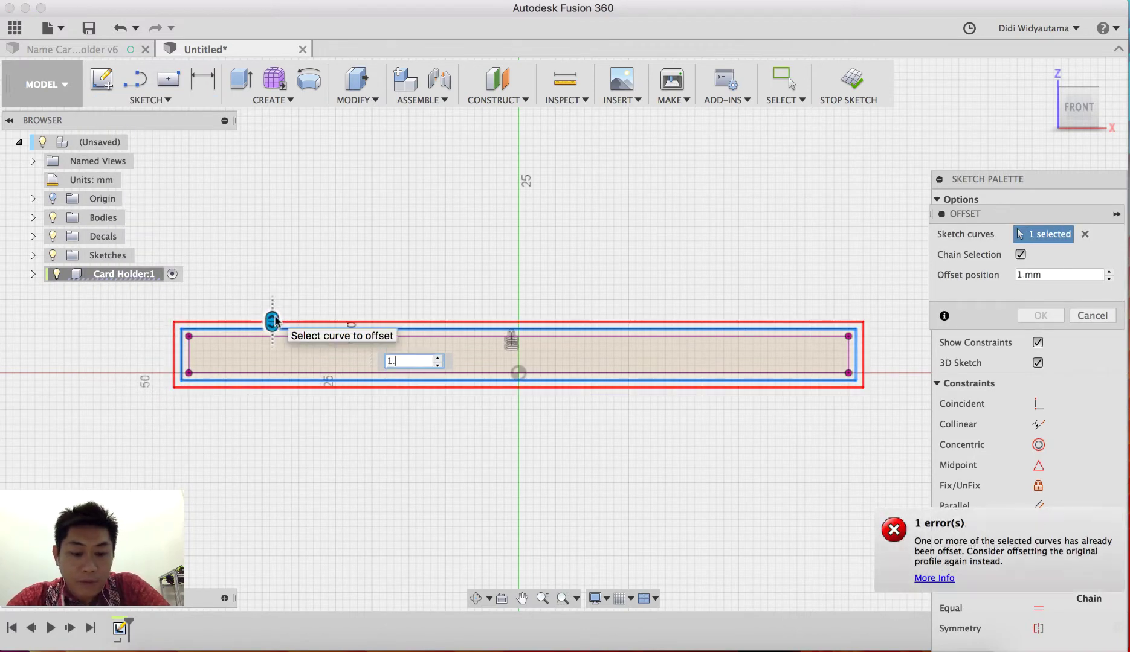
text(.5)
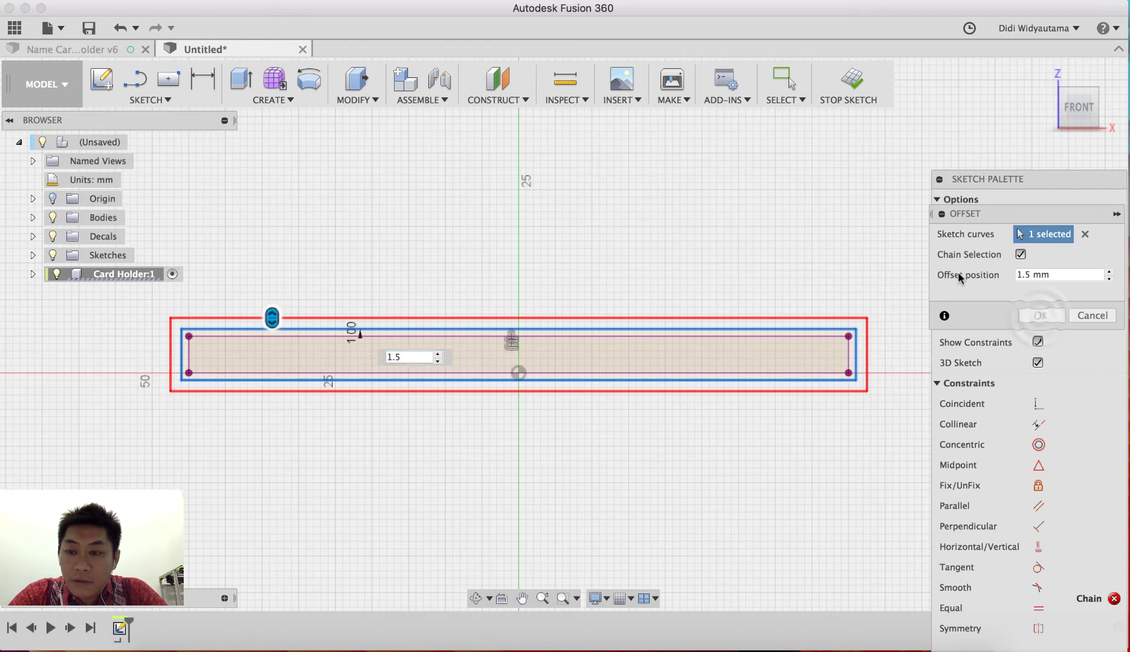
drag(272, 318, 272, 322)
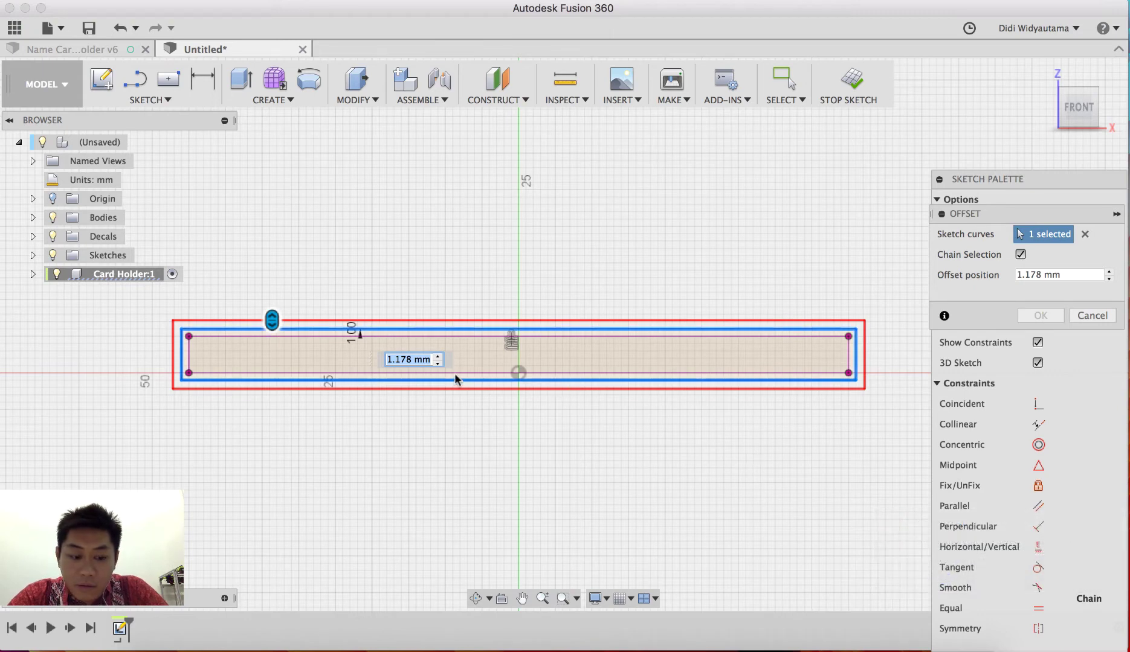
key(Escape)
Step: Offset the original projected card outline outward by 2.5 mm and finish the sketch
click(150, 100)
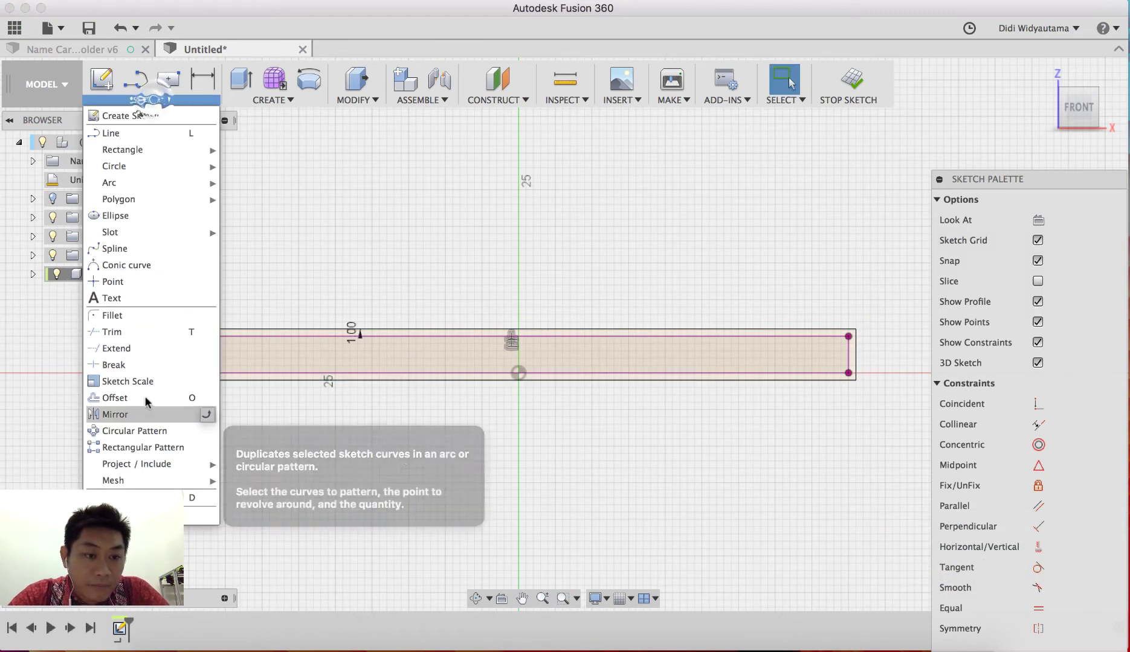
click(121, 397)
click(313, 337)
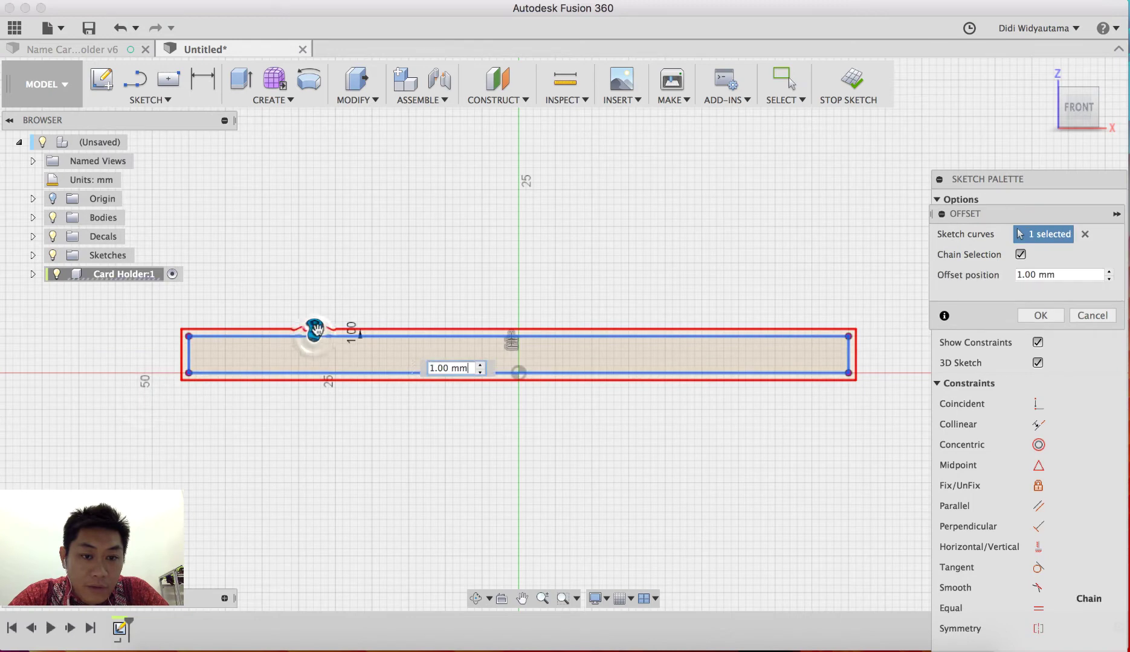
drag(314, 315, 314, 321)
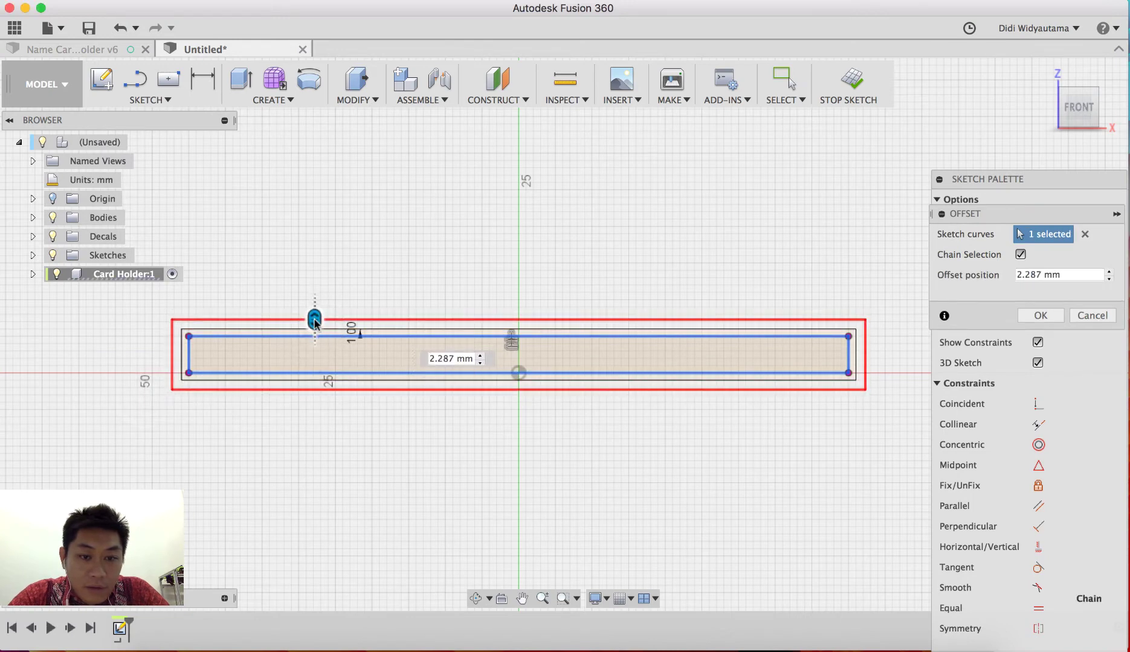
text(2.5)
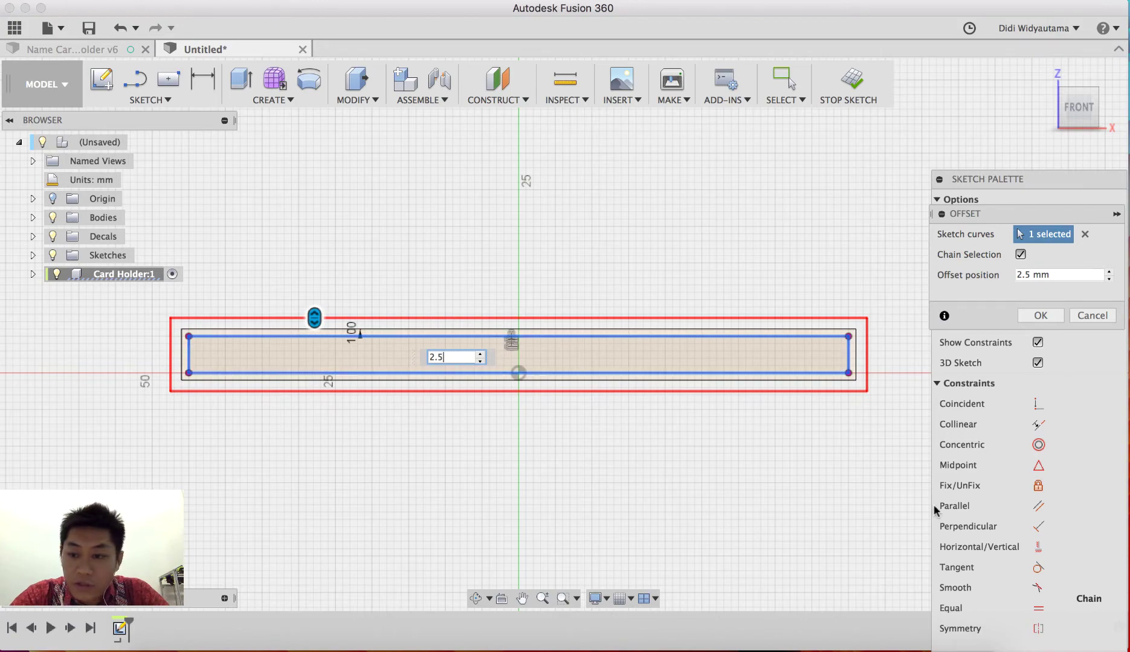
click(1040, 316)
shift+middle_drag(537, 315, 529, 382)
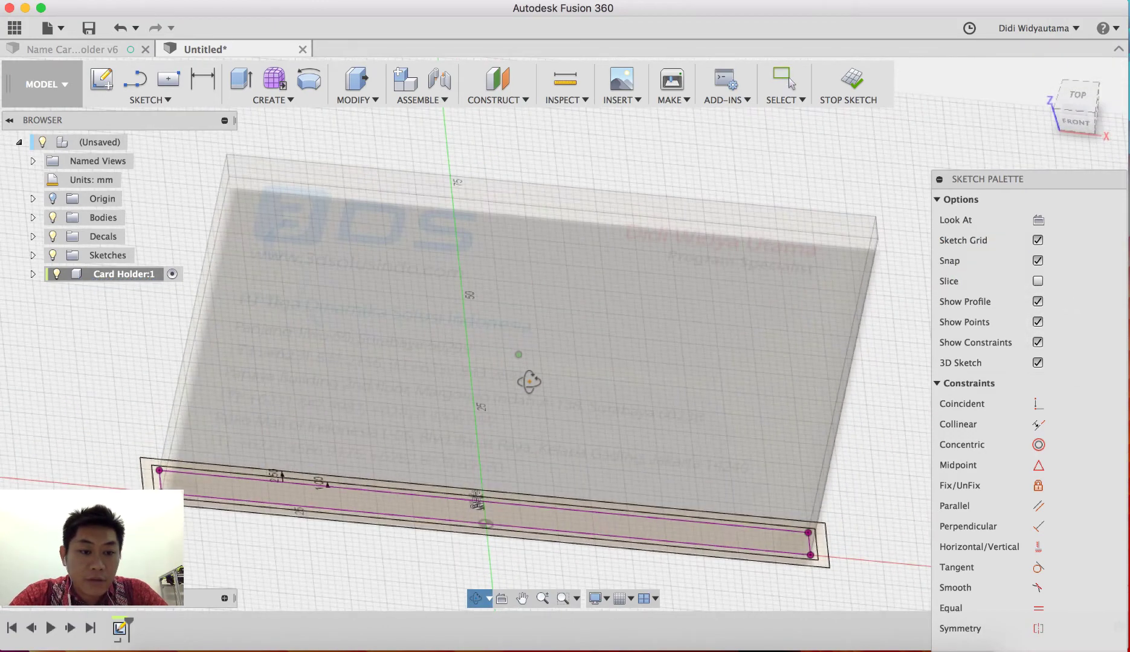
middle_drag(443, 448, 601, 385)
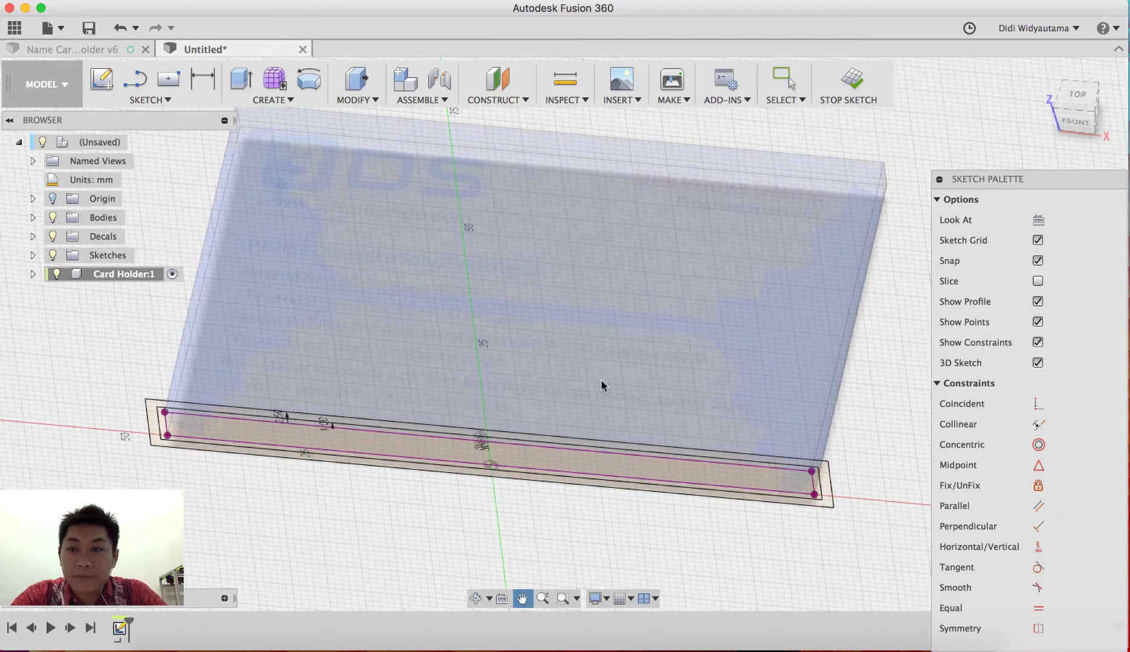
click(849, 82)
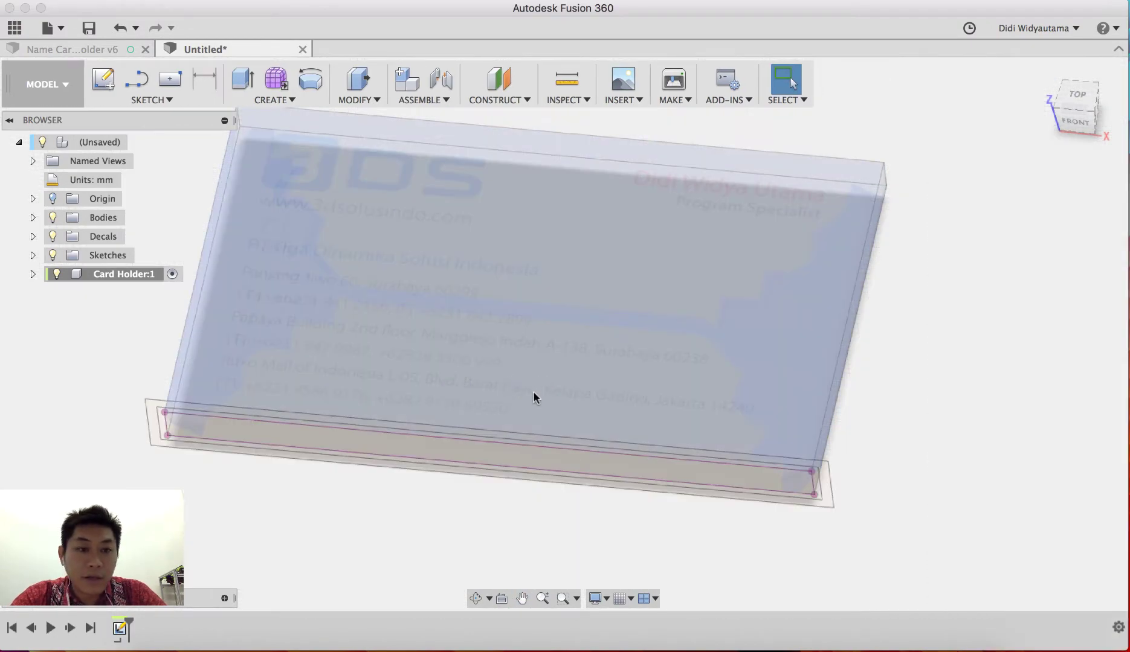
Step: Extrude the outer ring between the two offset outlines by -55 mm along the card as a new body
click(241, 79)
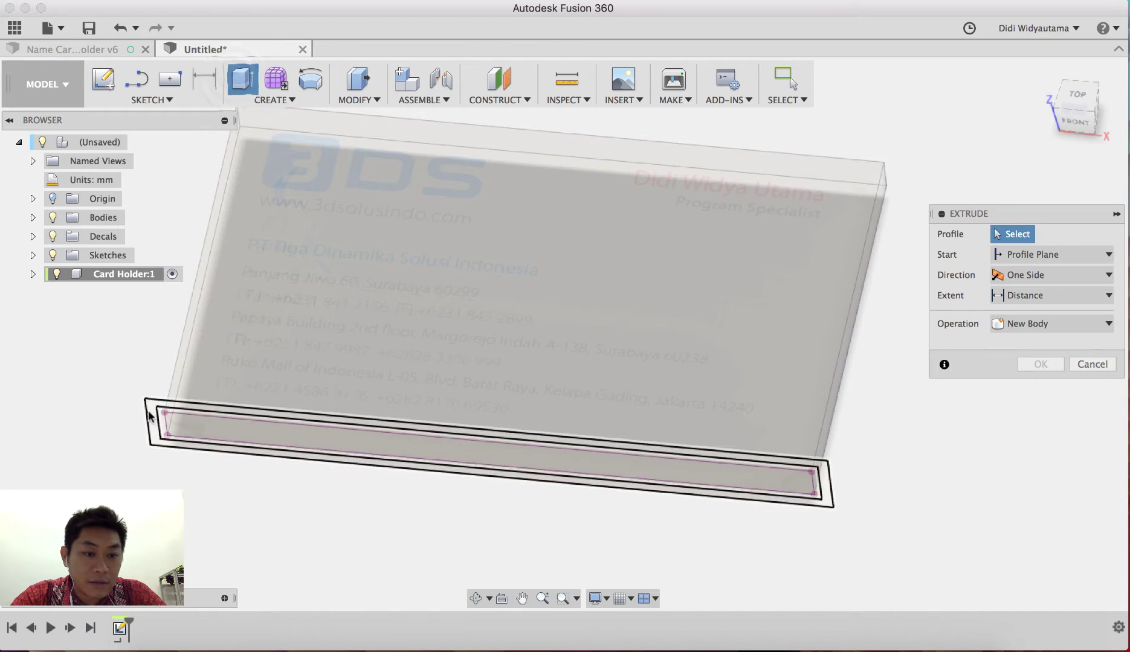
click(151, 417)
shift+middle_drag(431, 378, 389, 479)
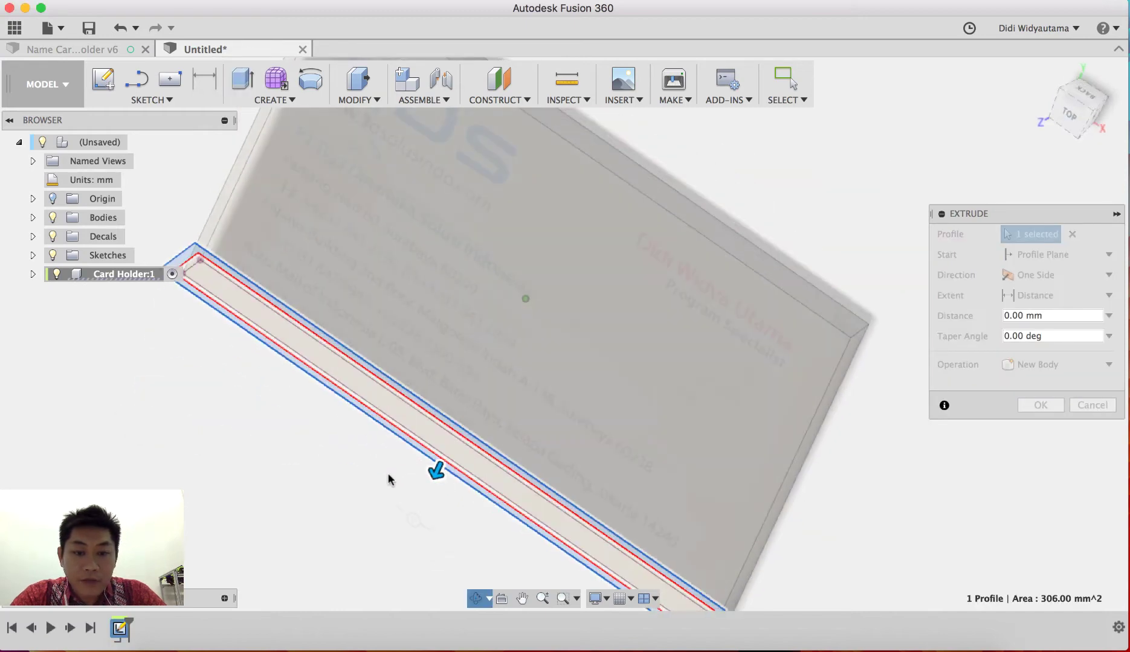
drag(434, 464, 540, 270)
shift+middle_drag(676, 297, 701, 284)
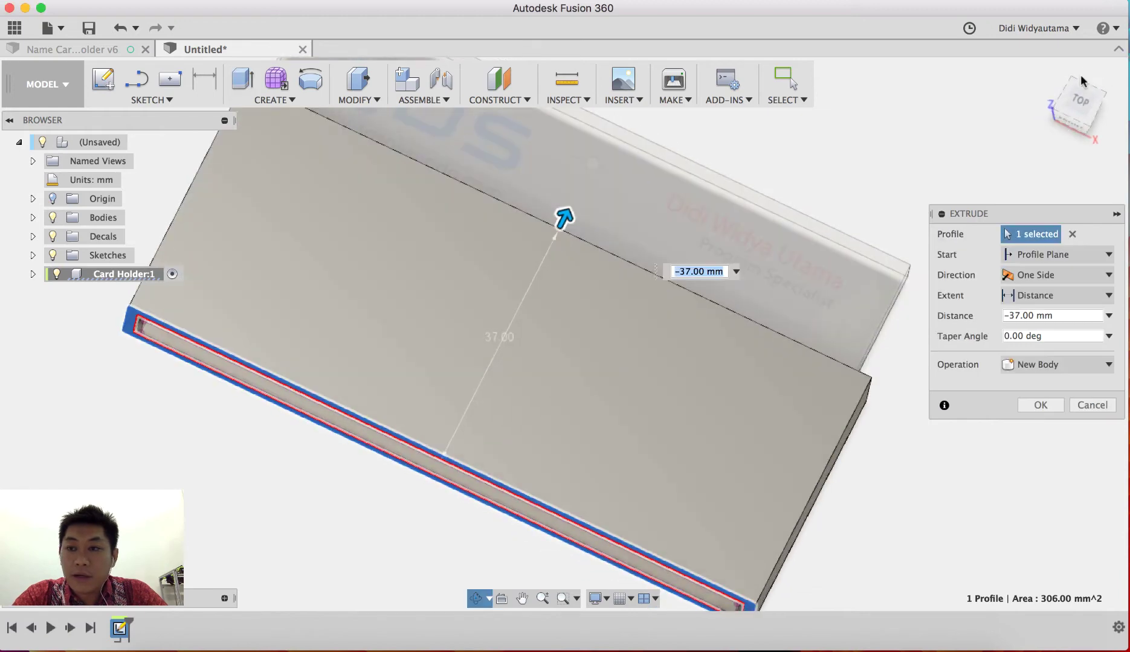
click(1082, 85)
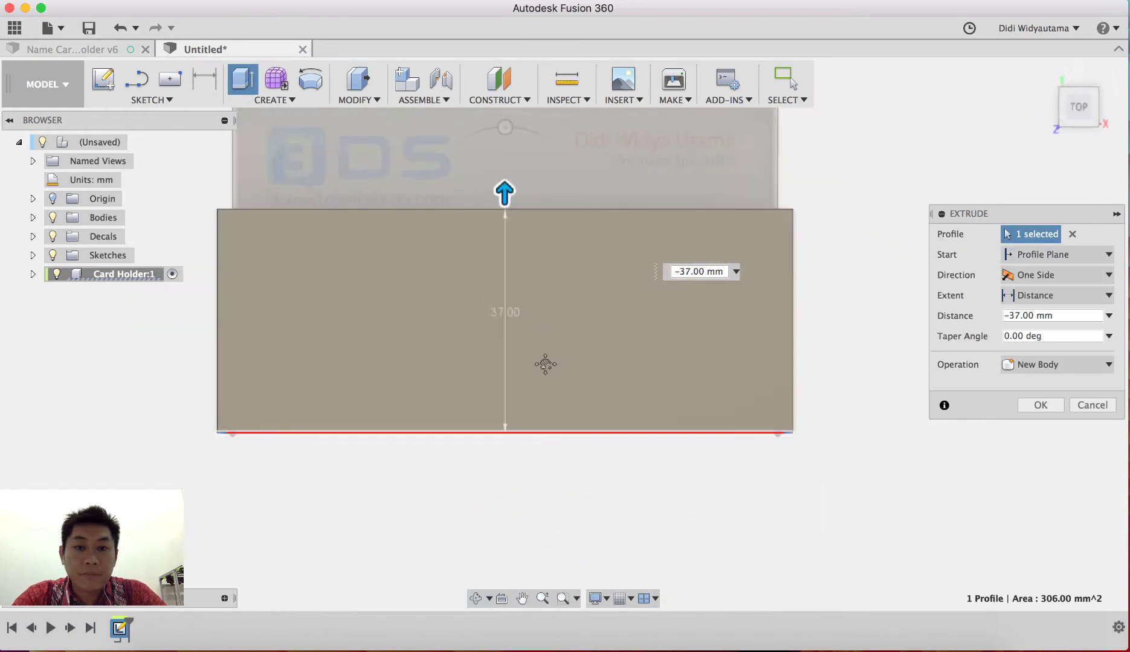
middle_drag(545, 365, 563, 473)
drag(528, 301, 538, 219)
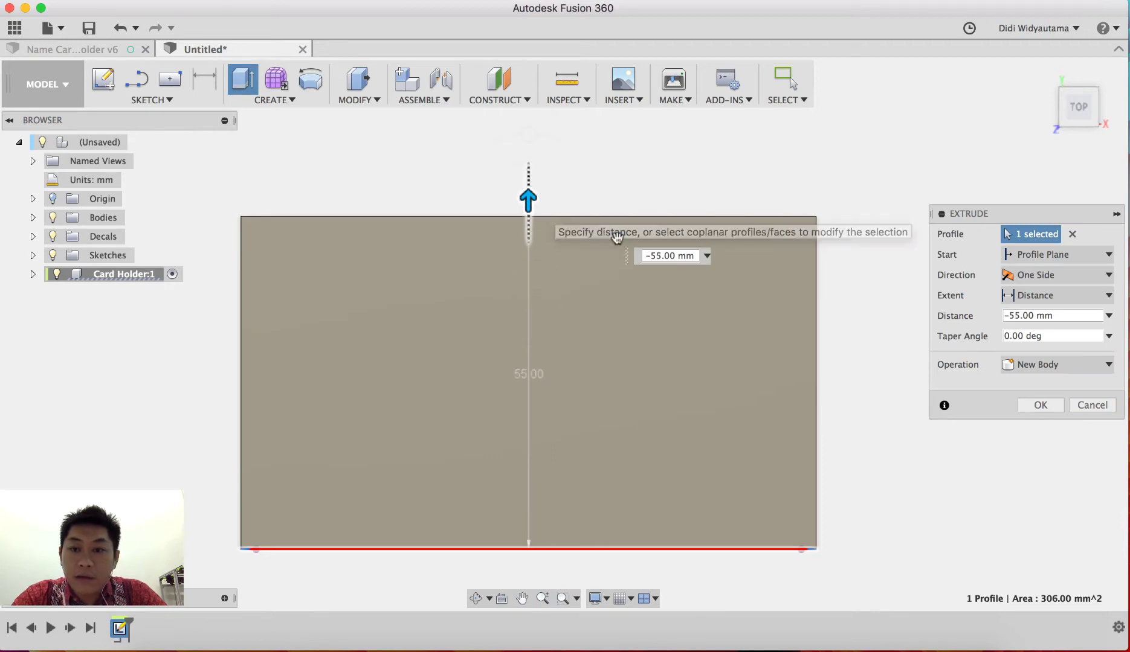
click(667, 255)
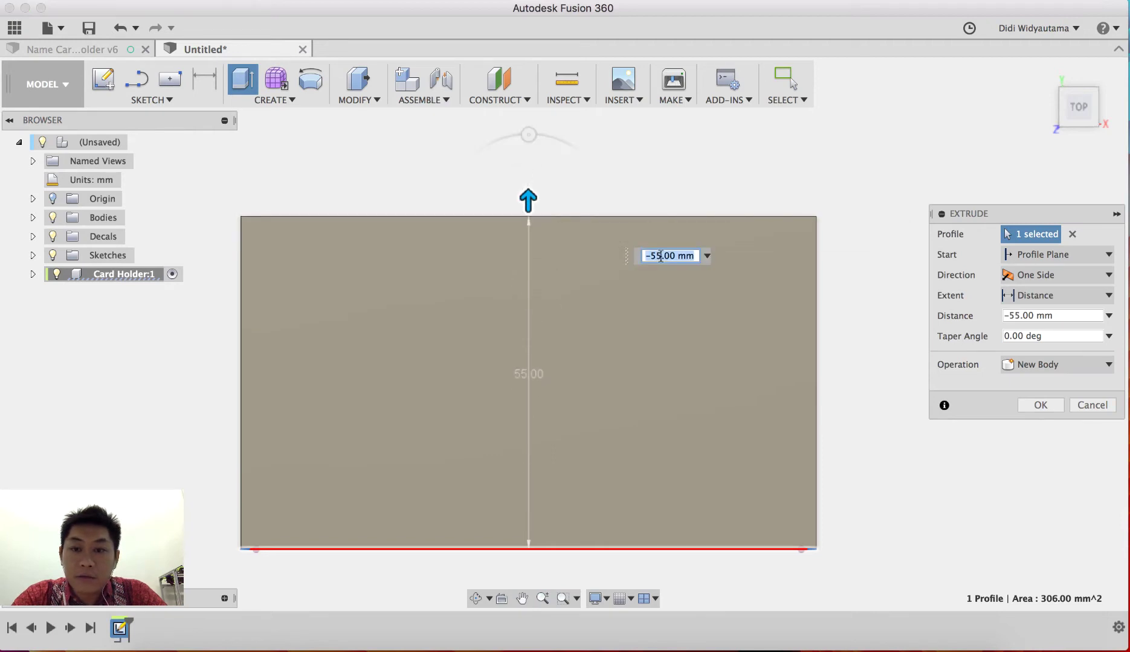
click(1041, 405)
Step: Expand the Card Holder component's sketches and make Sketch1 visible again
shift+middle_drag(812, 453, 712, 459)
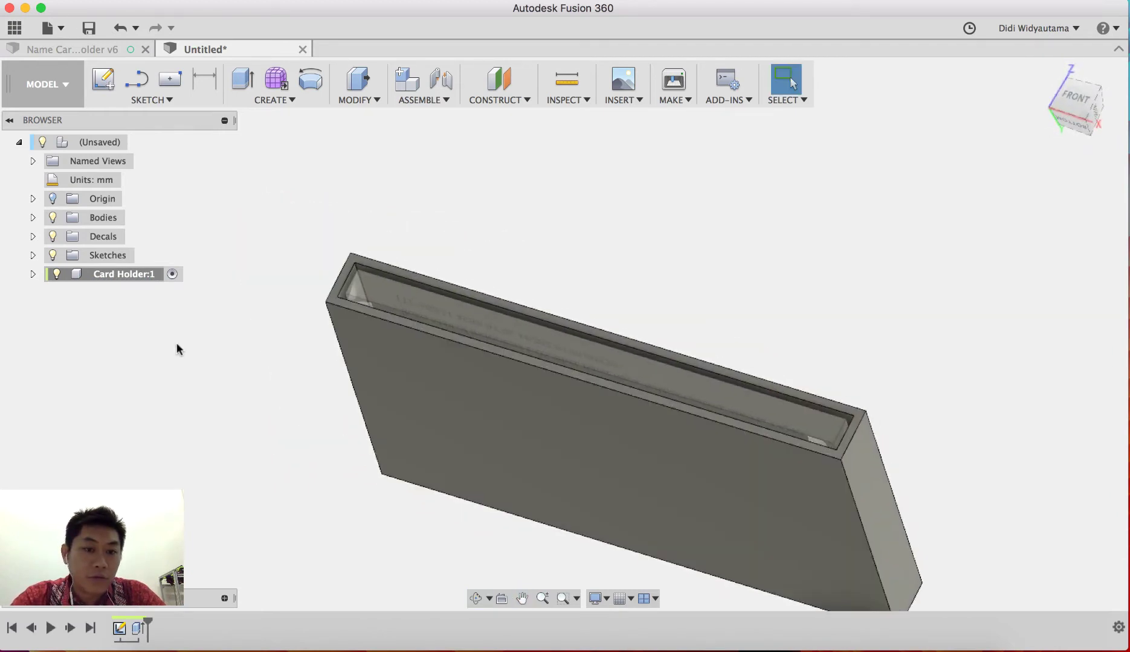
click(34, 274)
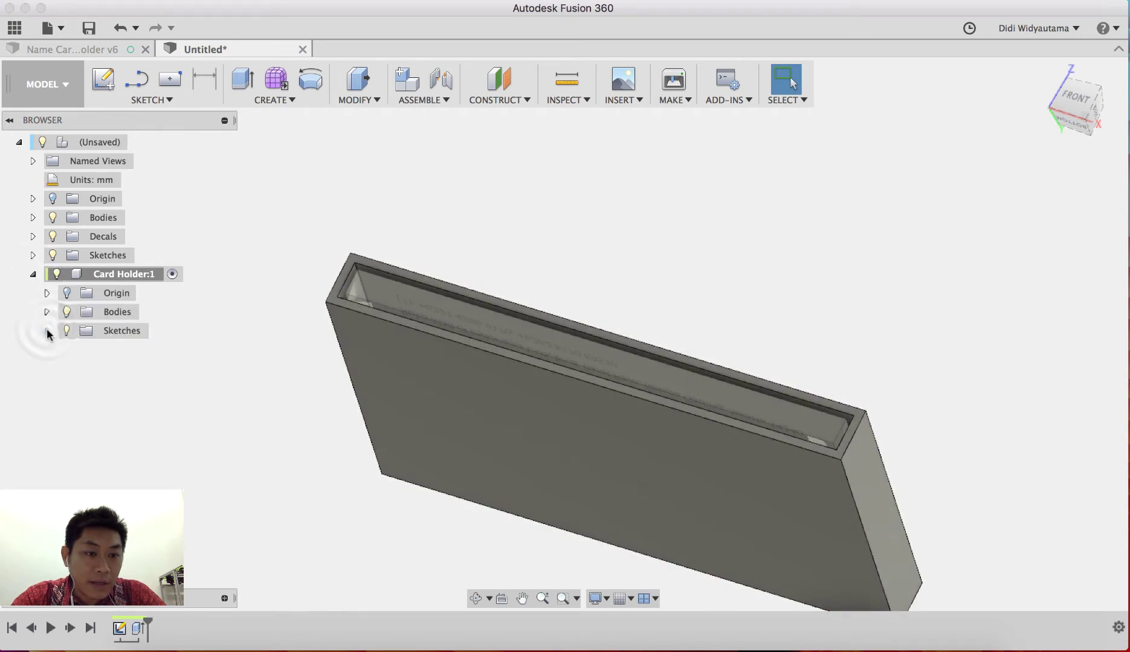
click(80, 349)
mouse_move(569, 202)
shift+middle_down()
mouse_move(76, 335)
mouse_move(106, 364)
shift+middle_up()
Step: Extrude all three nested Sketch1 profiles 1 mm outward, joined to the holder to close its open end, and hide the sketch
click(242, 80)
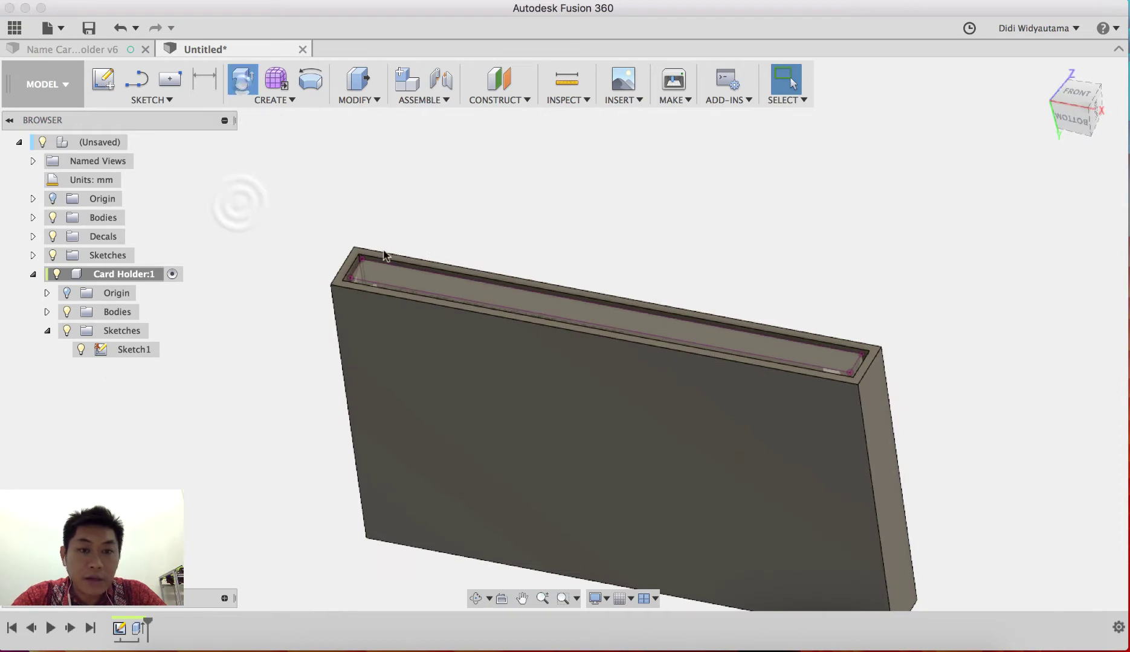
click(373, 260)
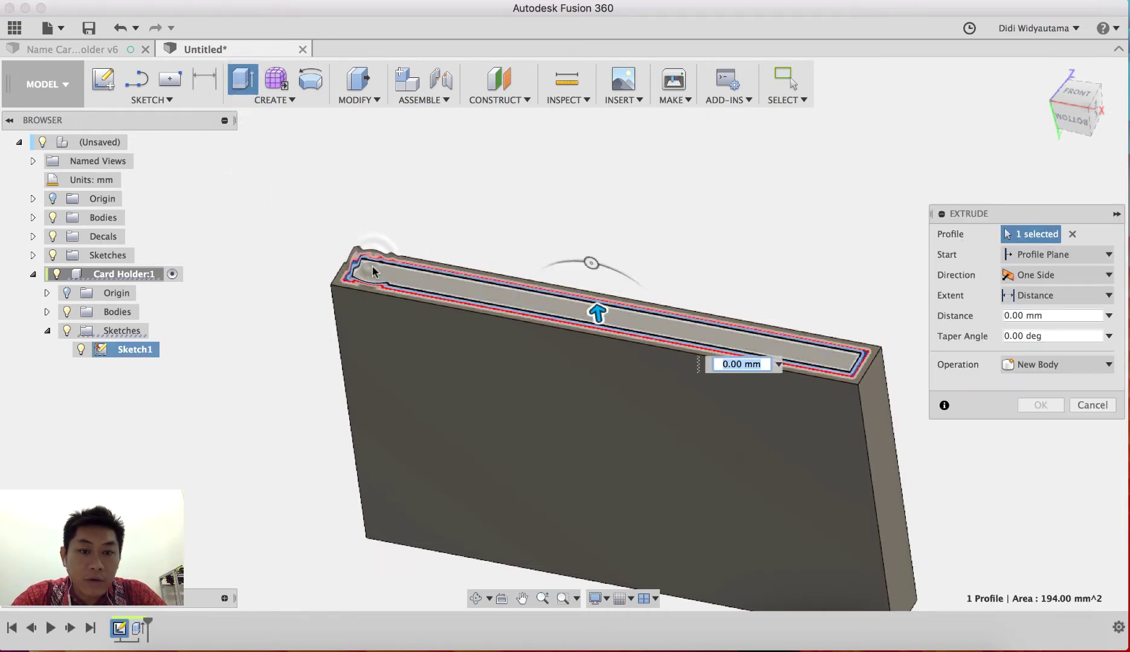
click(354, 278)
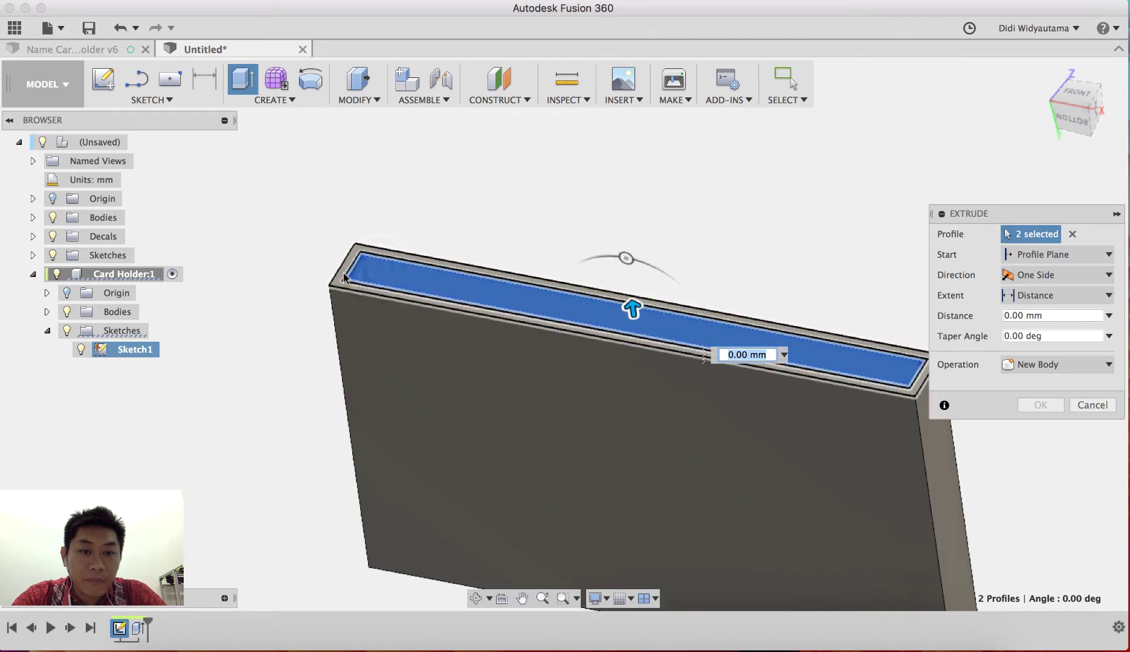
scroll(350, 272, up, 5)
click(542, 289)
shift+middle_drag(543, 289, 605, 132)
scroll(605, 145, down, 3)
middle_drag(990, 284, 725, 282)
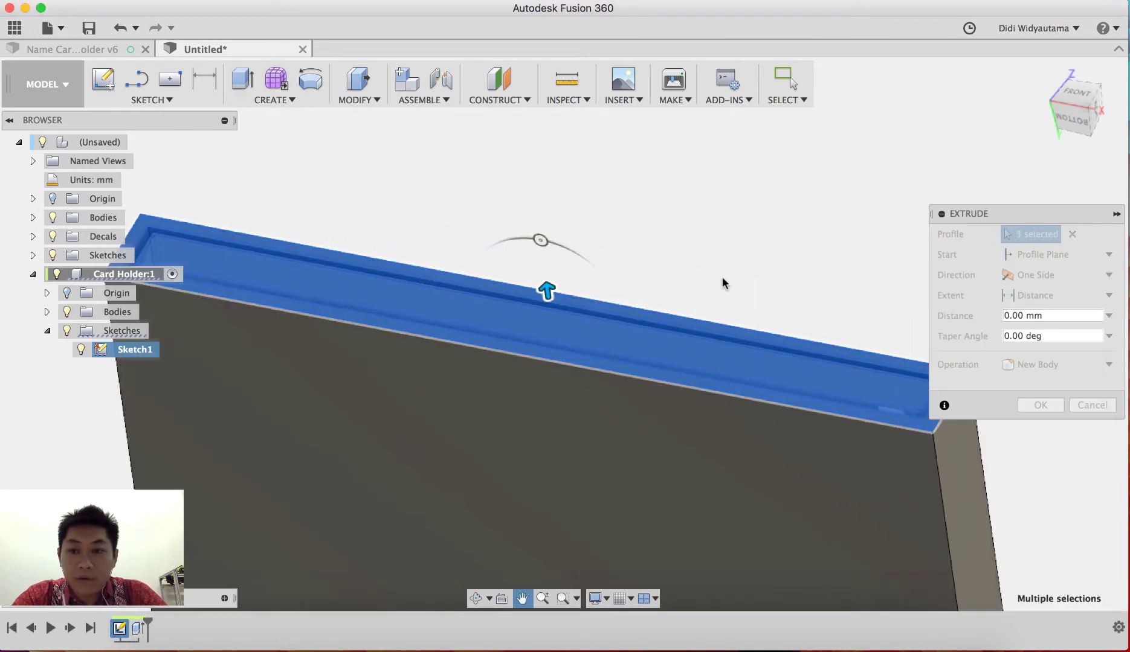
drag(546, 289, 546, 284)
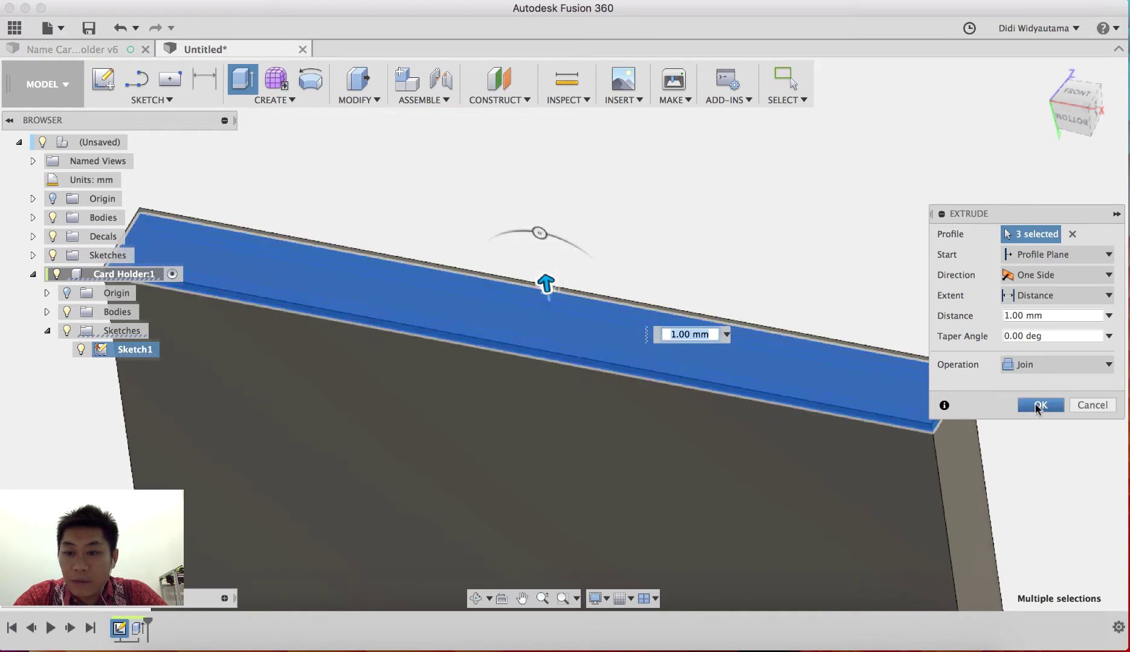
click(1037, 408)
shift+middle_drag(756, 271, 713, 440)
click(81, 350)
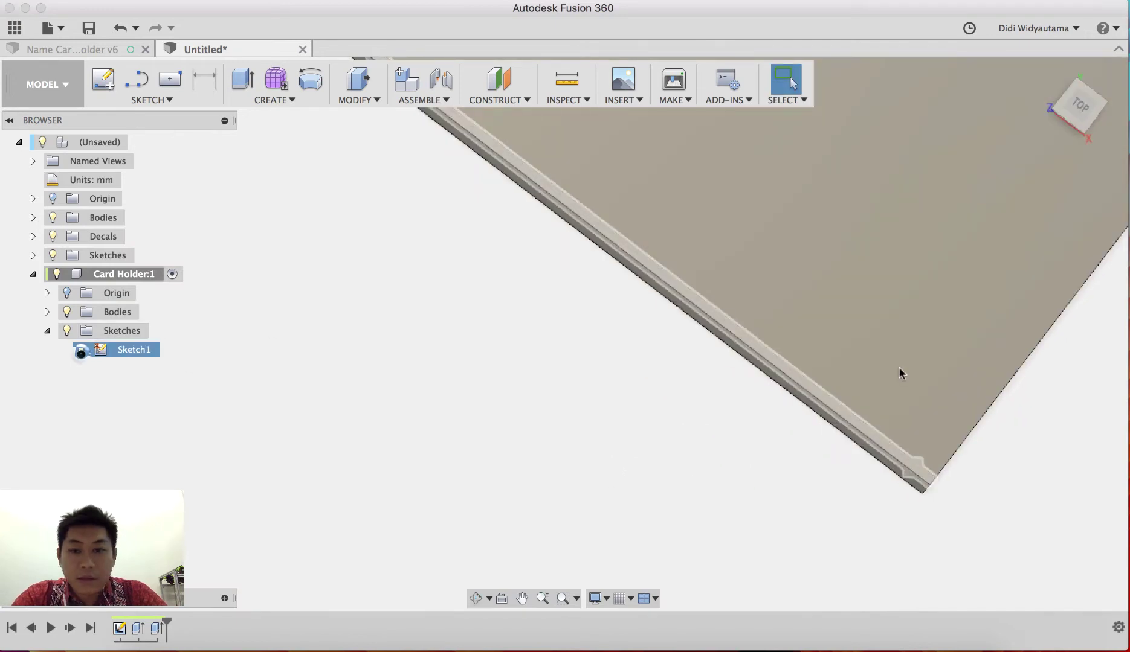
Step: Edit the holder's outer ring extrusion to a distance of -28 mm along the card
mouse_move(968, 411)
shift+middle_down()
mouse_move(969, 373)
mouse_move(929, 473)
shift+middle_up()
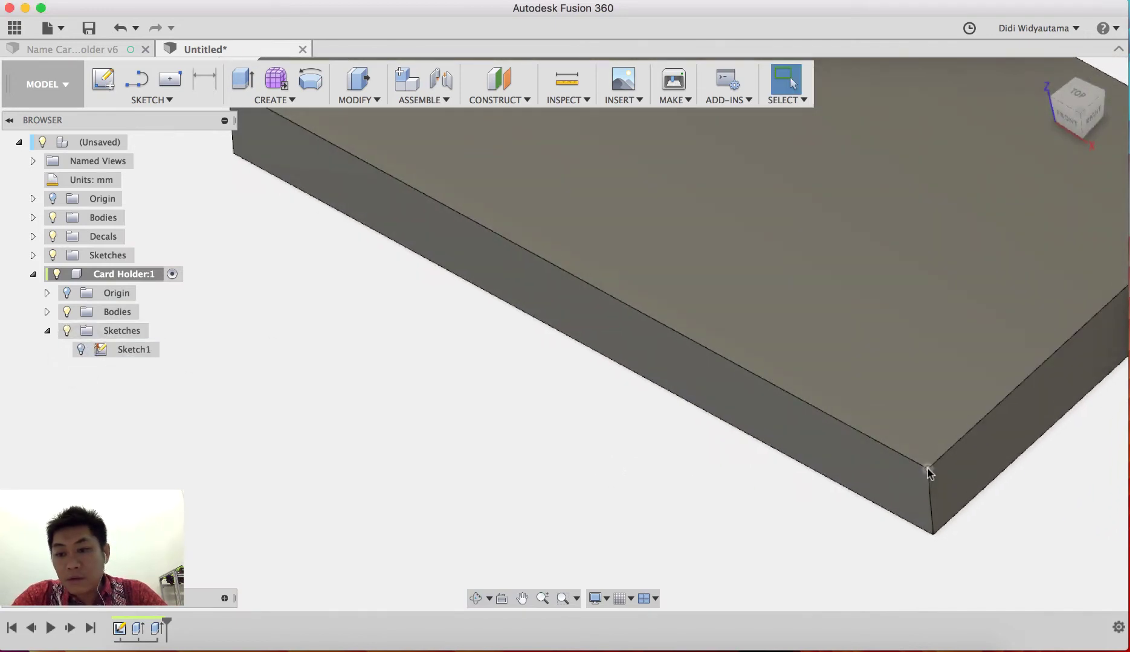
scroll(557, 392, down, 3)
shift+middle_drag(547, 386, 746, 365)
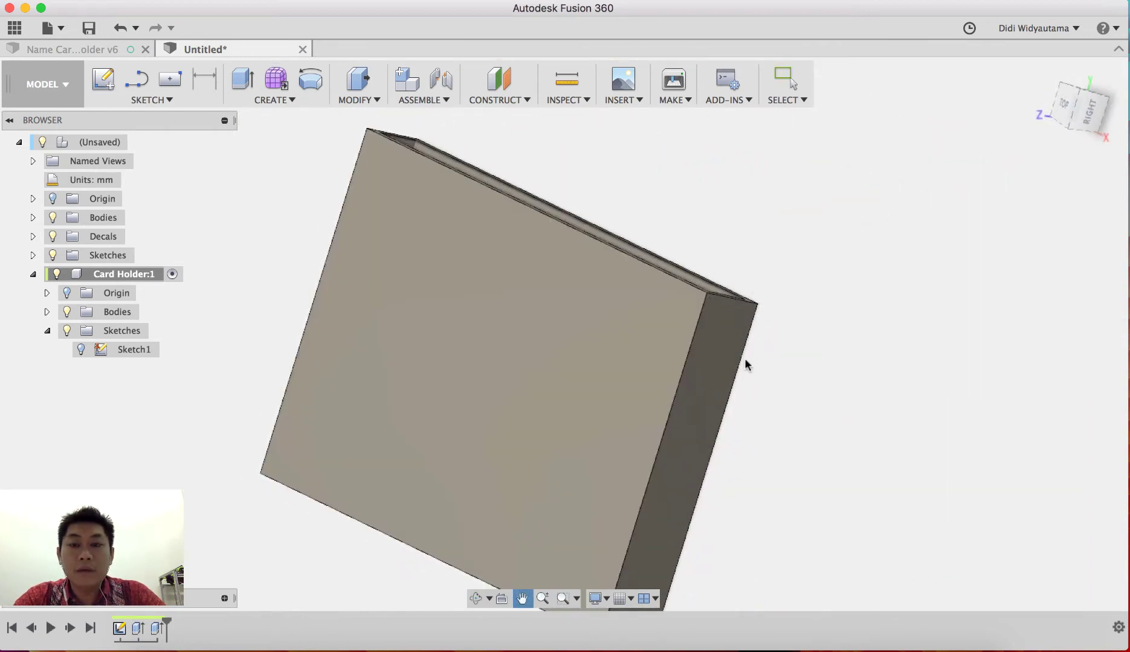
shift+middle_drag(837, 361, 798, 348)
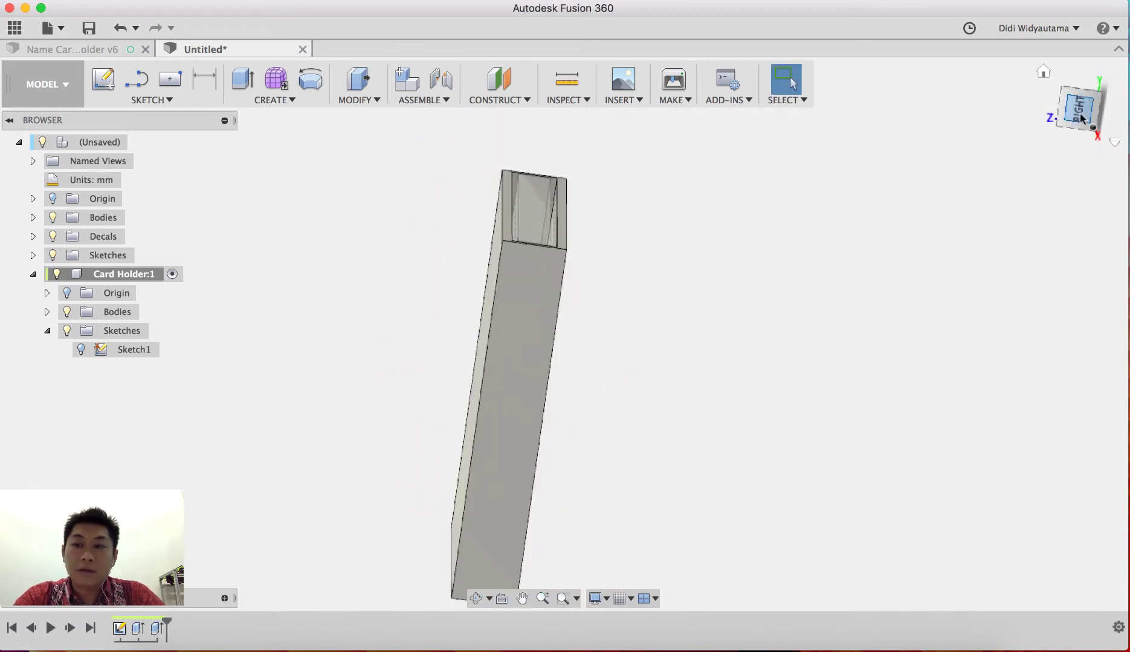
shift+middle_drag(666, 325, 2, 337)
double_click(154, 630)
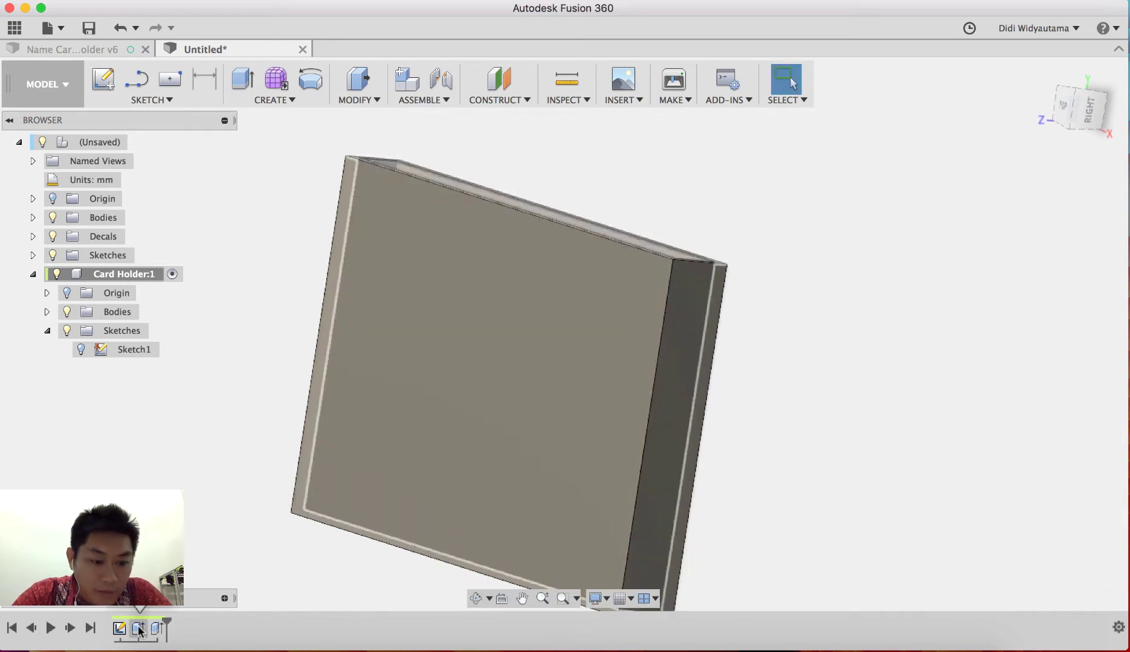
drag(518, 192, 492, 363)
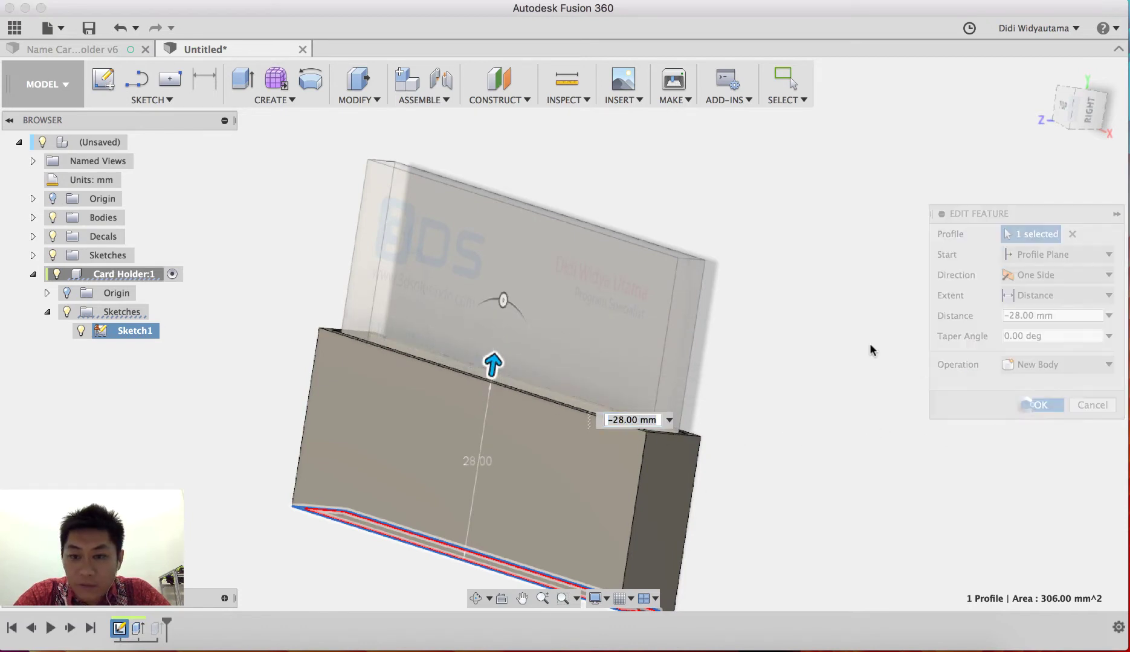
key(Return)
Step: Start a sketch on the origin plane facing the Right view, orient it with the card upright, and turn on Slice
mouse_move(814, 353)
shift+middle_down()
mouse_move(823, 343)
mouse_move(807, 343)
shift+middle_up()
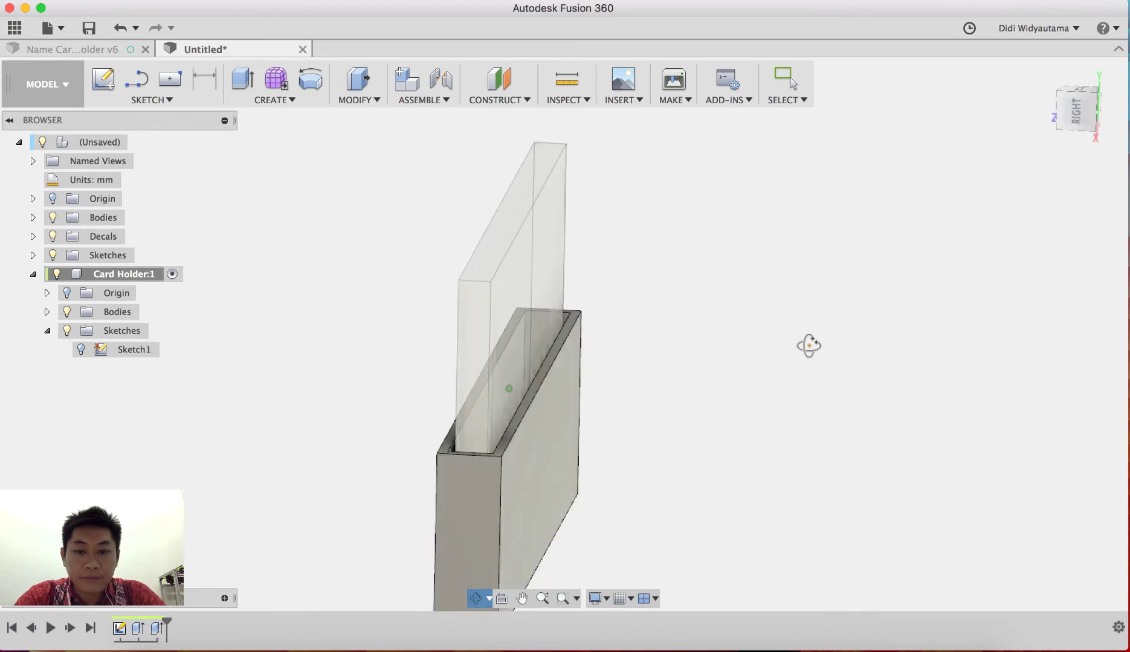
click(165, 99)
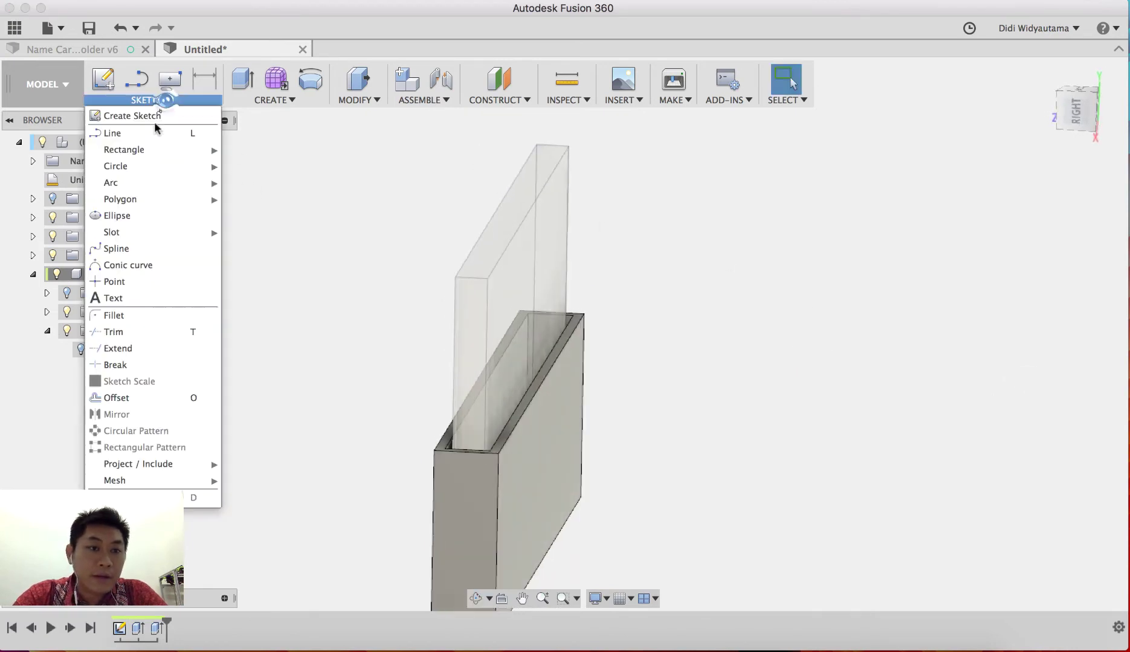
click(102, 79)
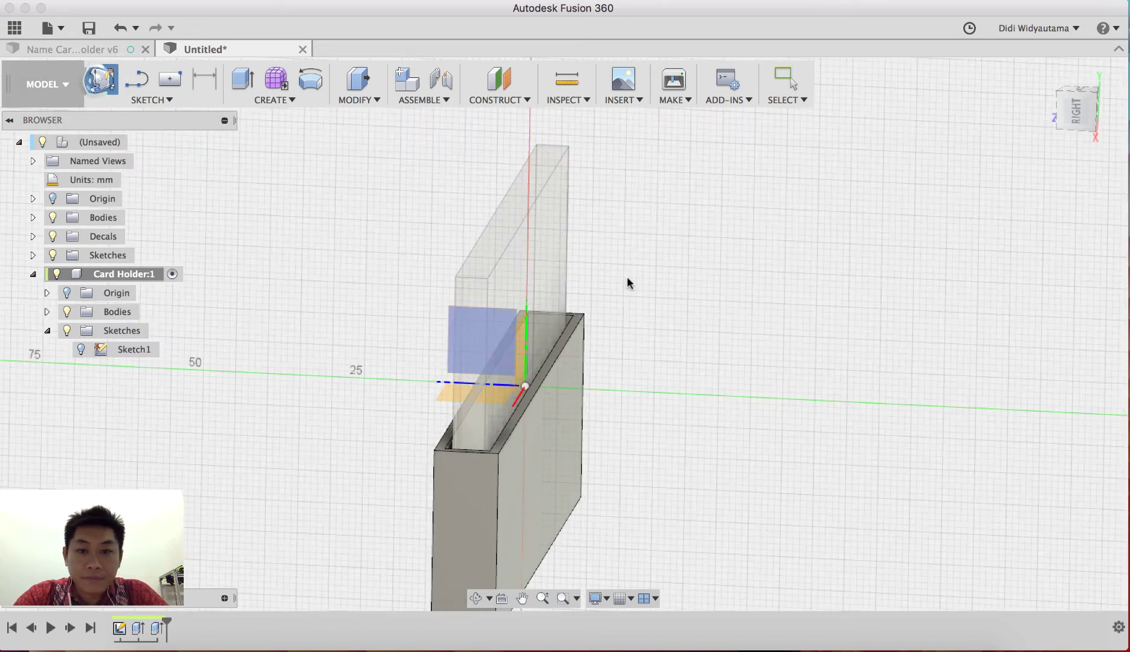
mouse_move(668, 300)
shift+middle_down()
mouse_move(698, 300)
mouse_move(683, 300)
shift+middle_up()
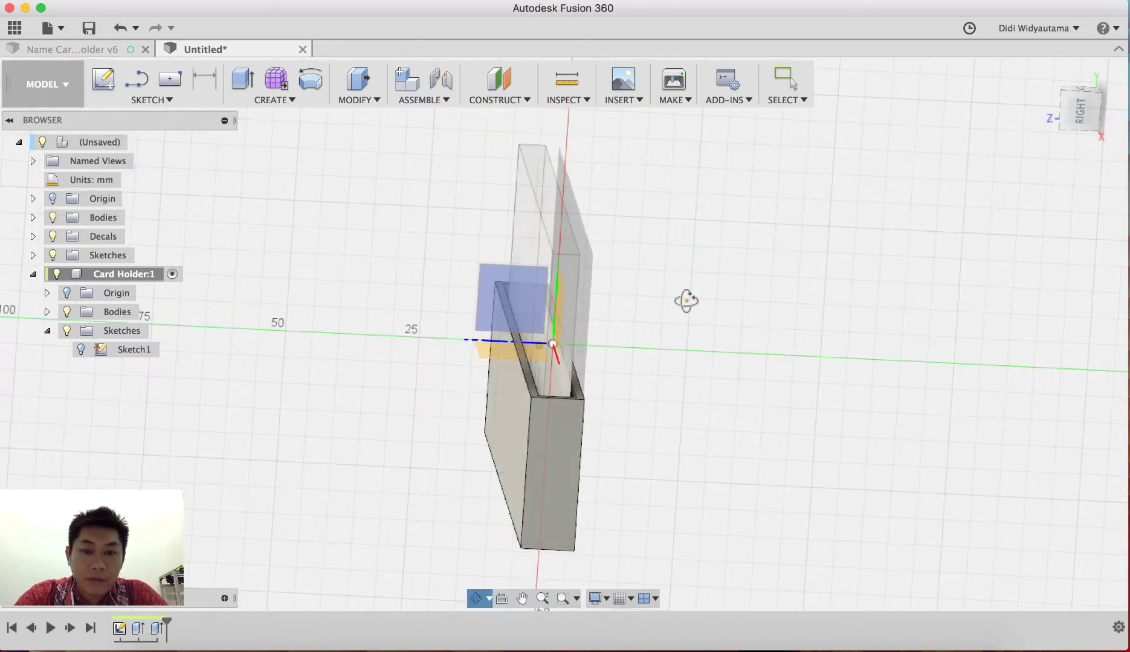
click(490, 278)
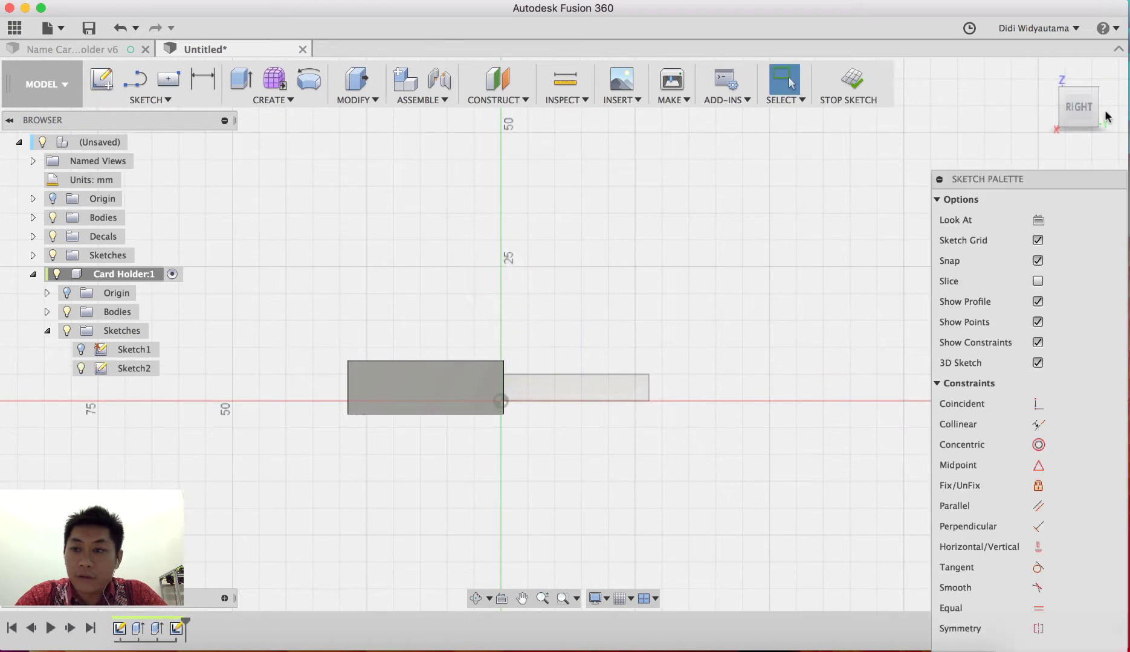
click(1101, 75)
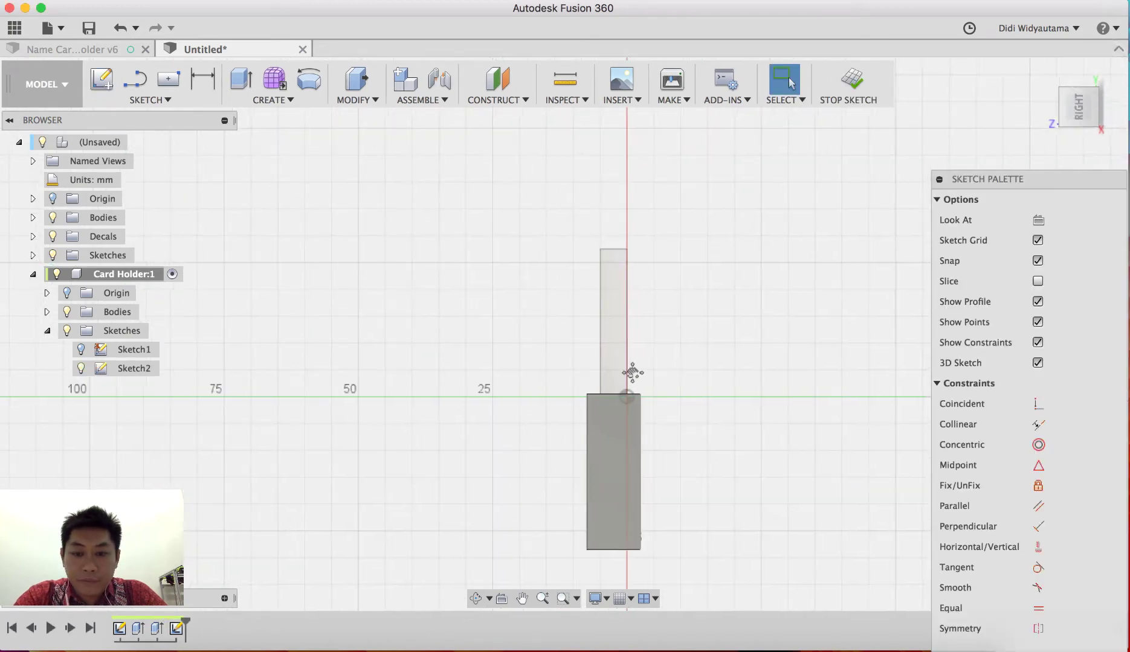
middle_drag(632, 372, 444, 342)
click(134, 80)
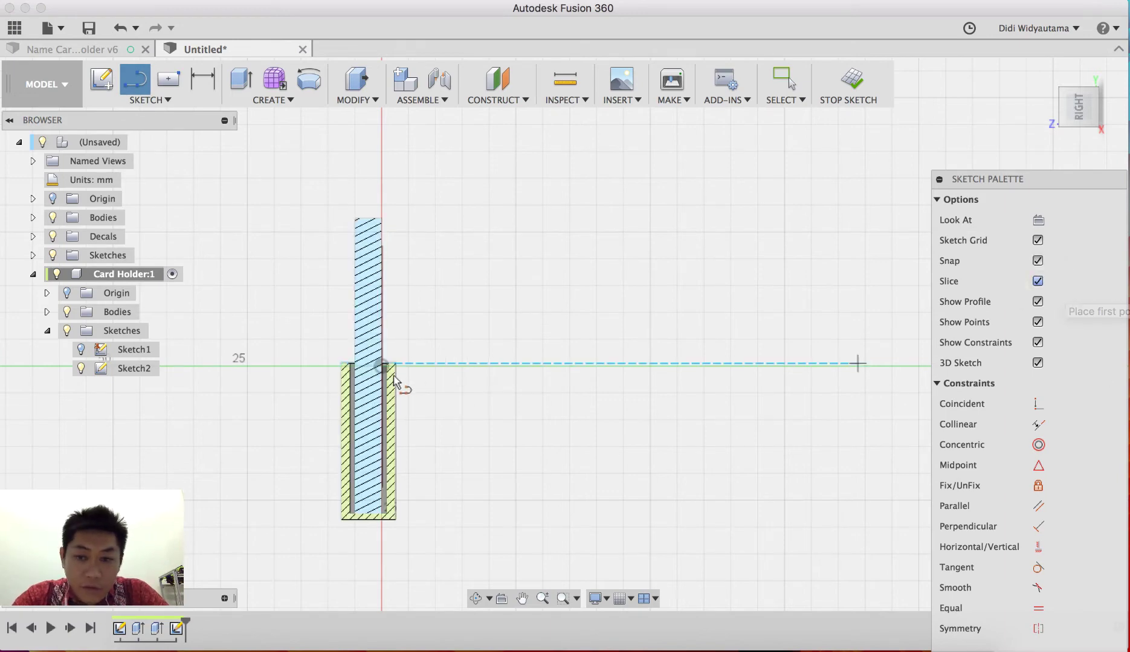
scroll(392, 375, up, 5)
middle_drag(643, 361, 650, 303)
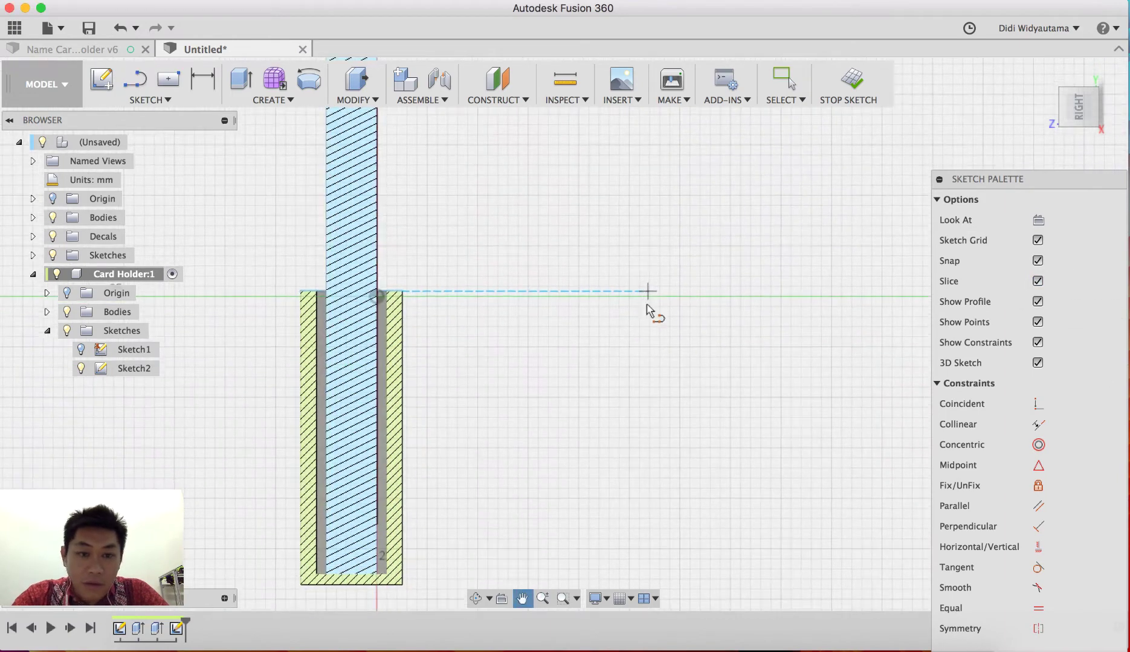
Step: Use Intersect to bring the holder's long outer wall edge, on the side away from the card, into the sketch
click(168, 99)
mouse_move(183, 471)
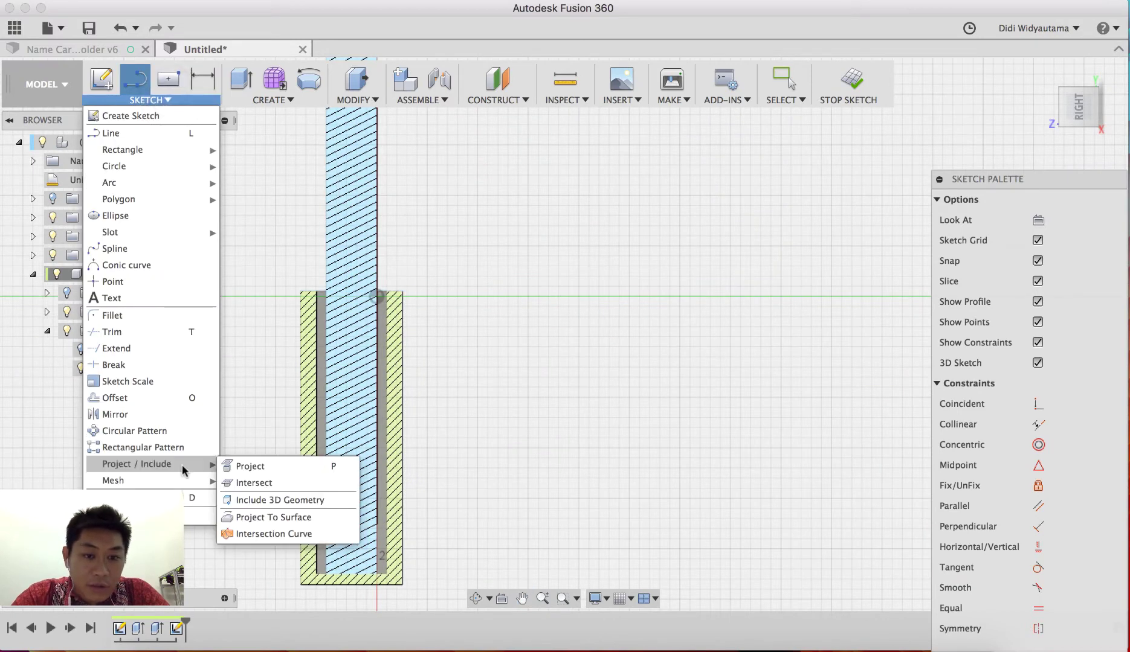
click(241, 484)
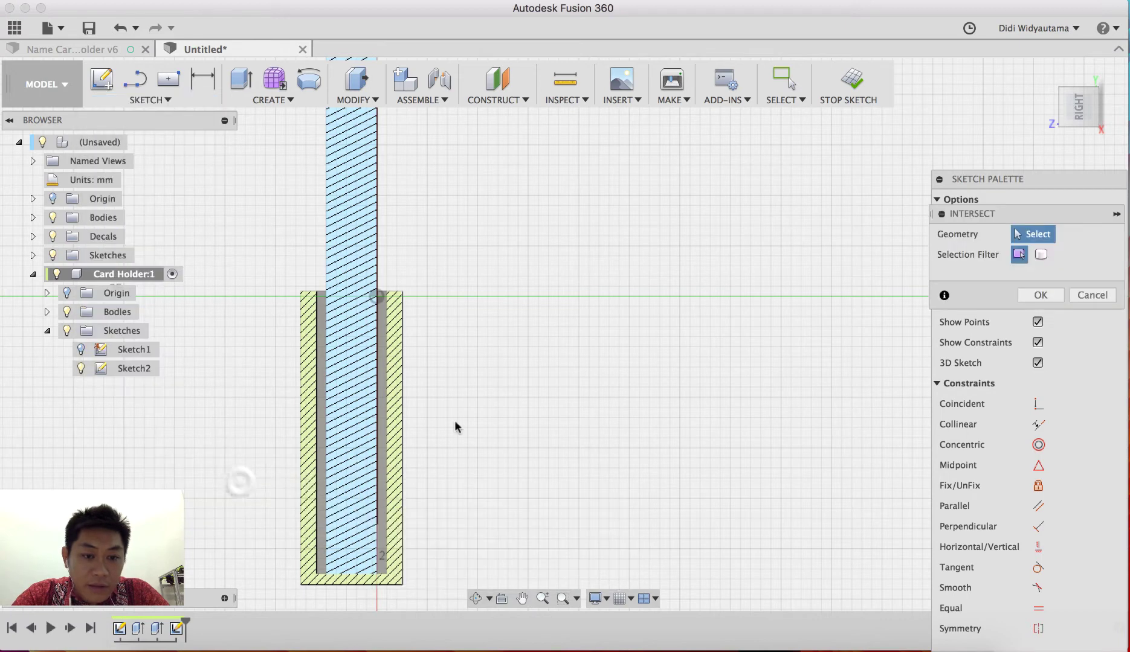
click(404, 305)
Step: Sketch a 27.5 mm line from the holder's upper outer corner, tilted 10 degrees away from the card
click(124, 83)
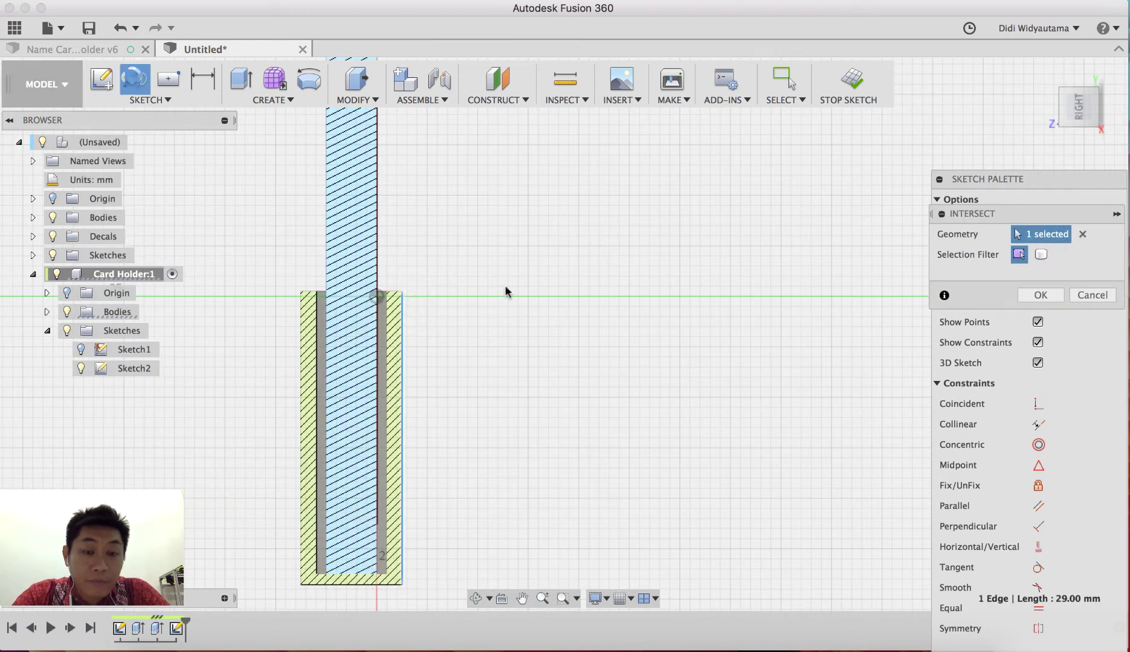
click(401, 296)
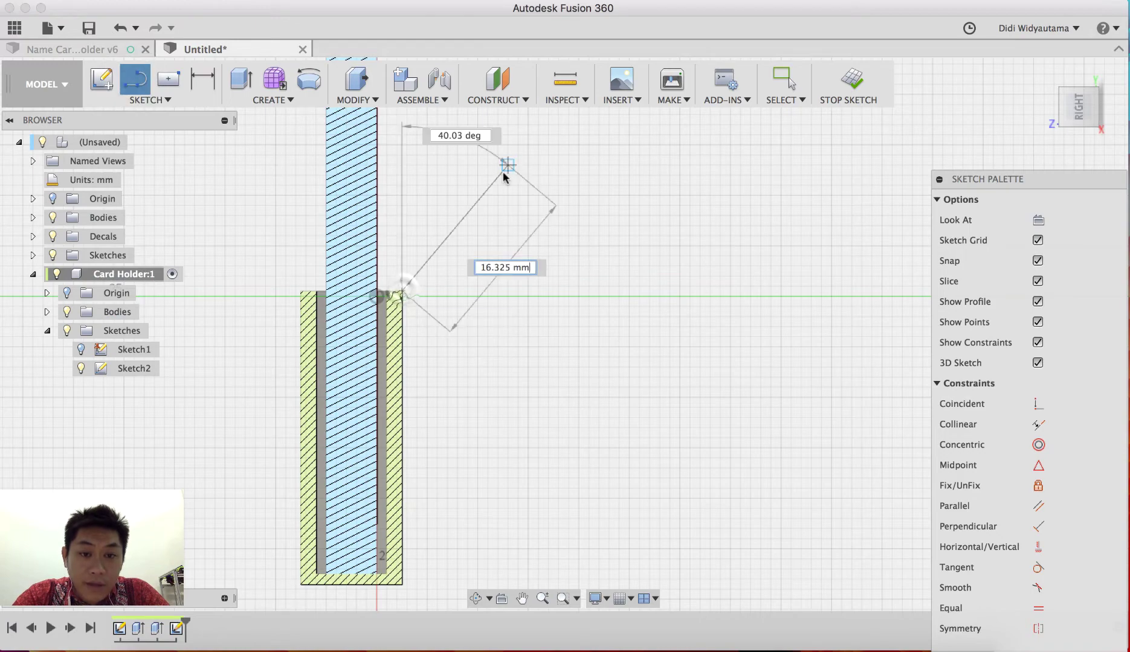
scroll(497, 181, down, 3)
scroll(441, 327, up, 5)
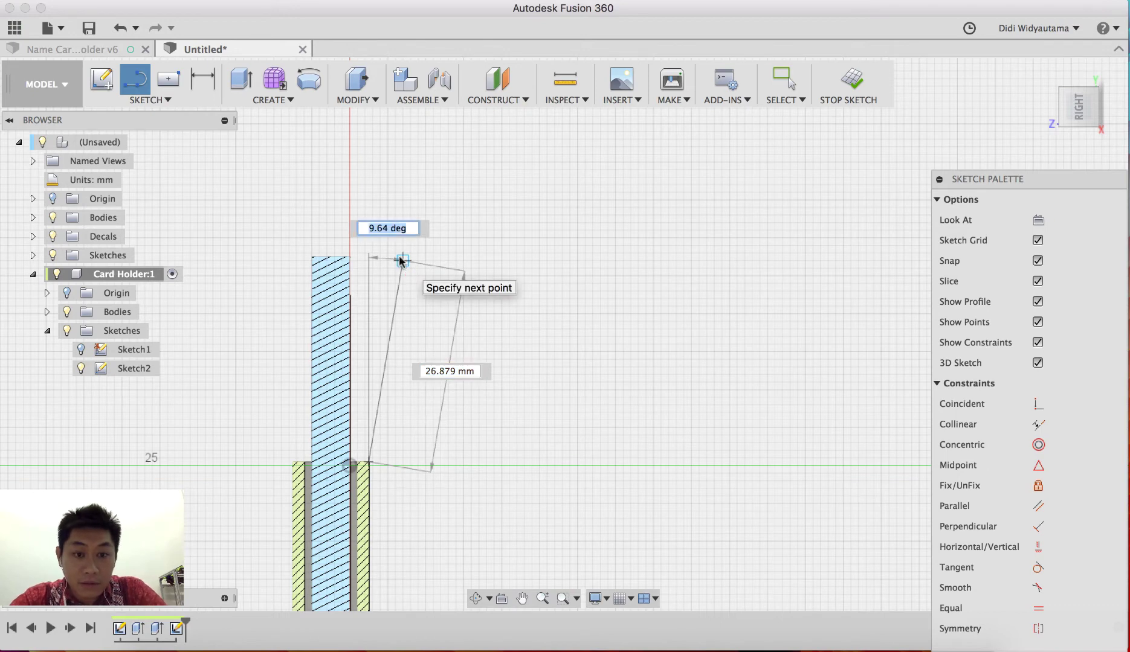
text(10)
key(Tab)
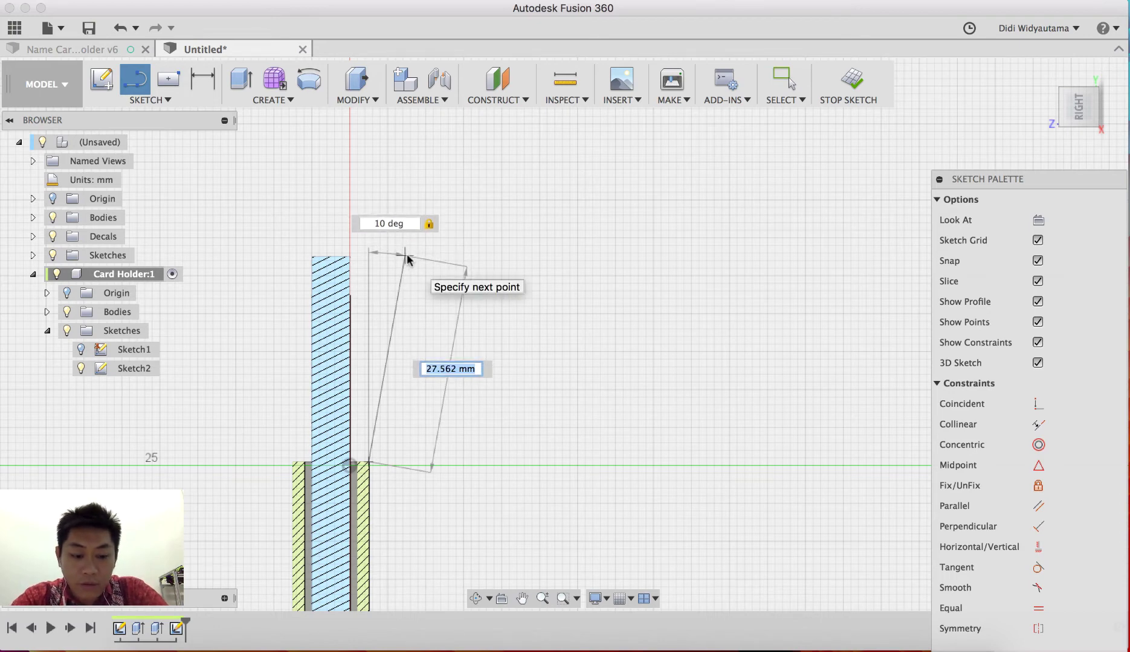
text(27.5)
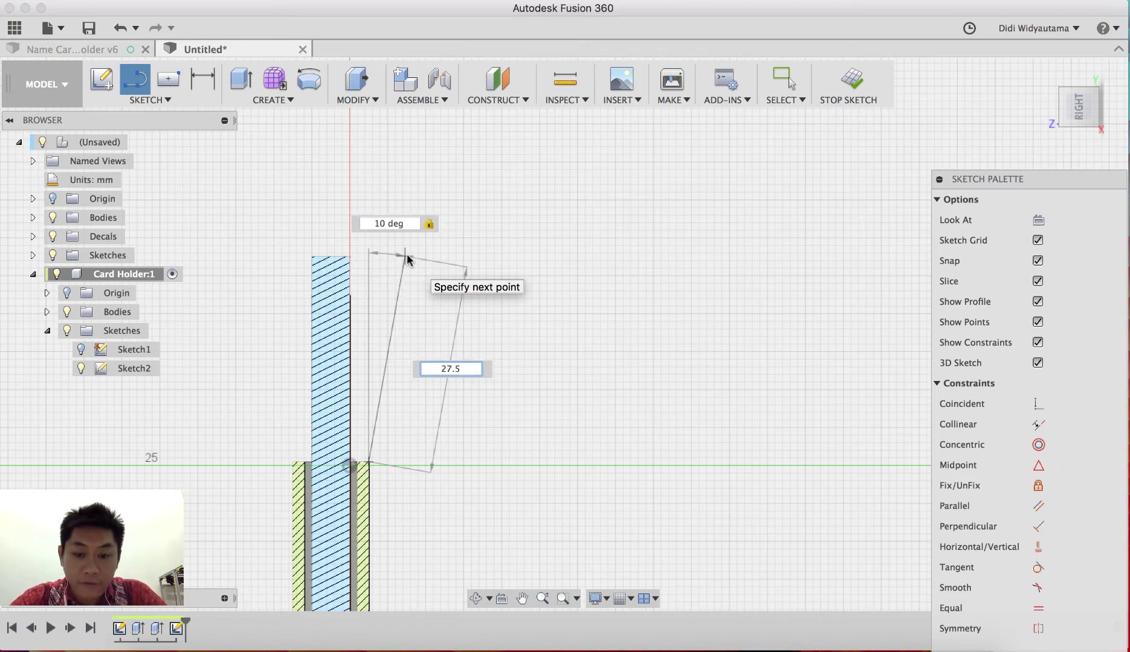
key(Return)
key(Escape)
Step: Delete the tilted 27.5 mm line together with its dimensions
mouse_move(568, 296)
middle_down()
mouse_move(588, 278)
mouse_move(487, 171)
middle_up()
click(135, 80)
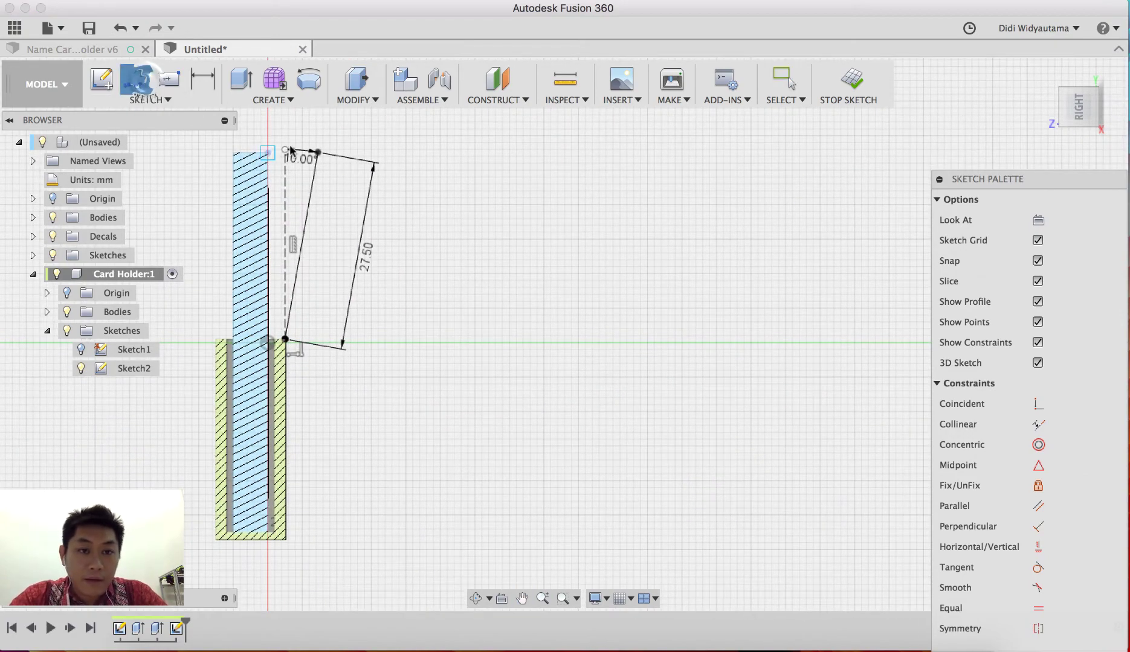
click(318, 152)
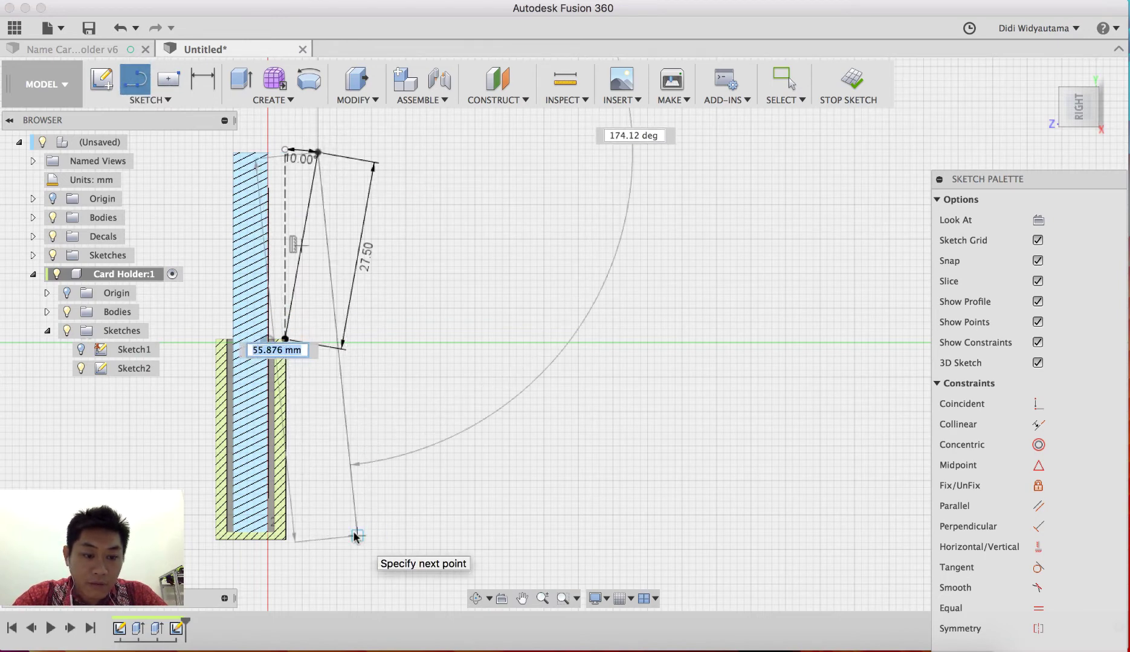
key(Escape)
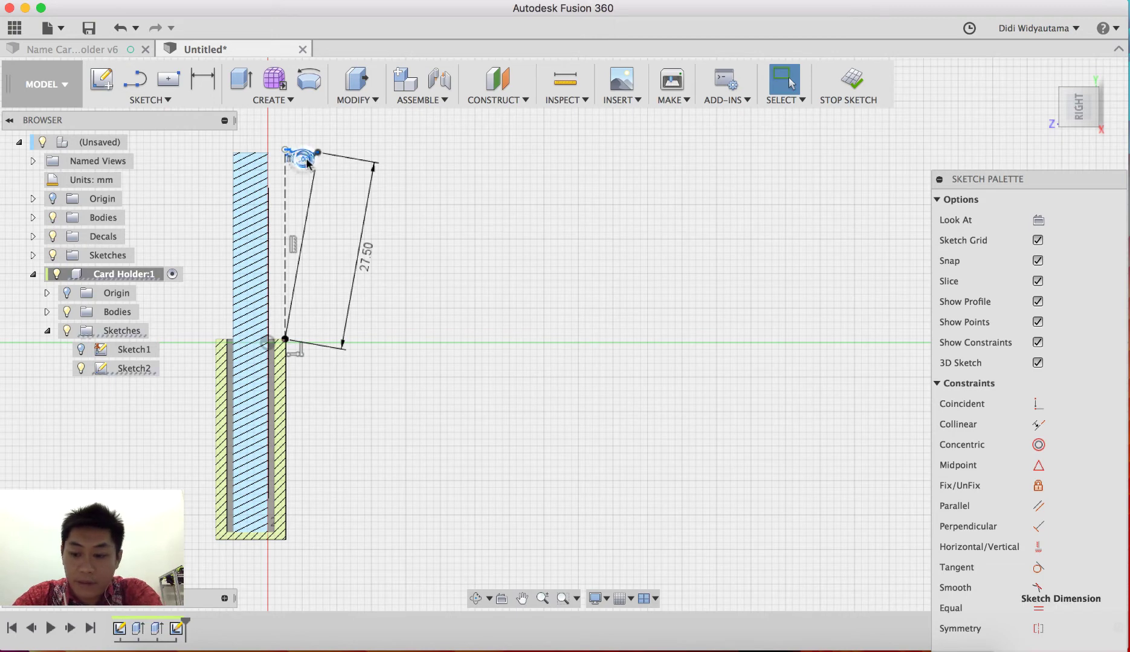
click(306, 170)
key(Delete)
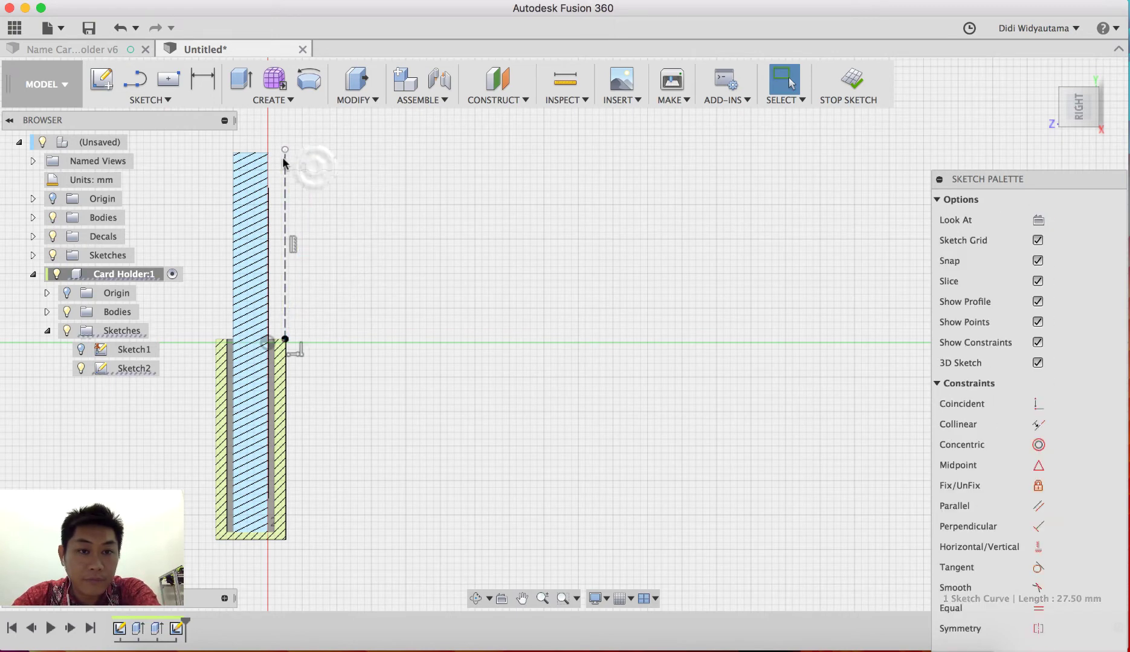
click(360, 195)
key(l)
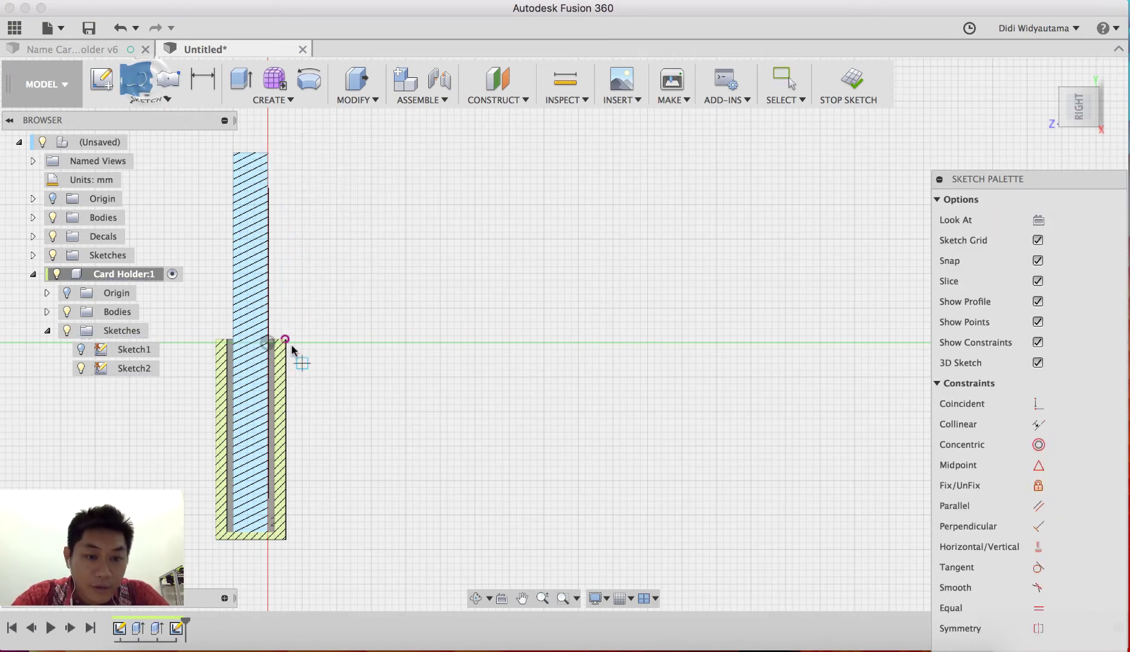
click(284, 340)
click(302, 314)
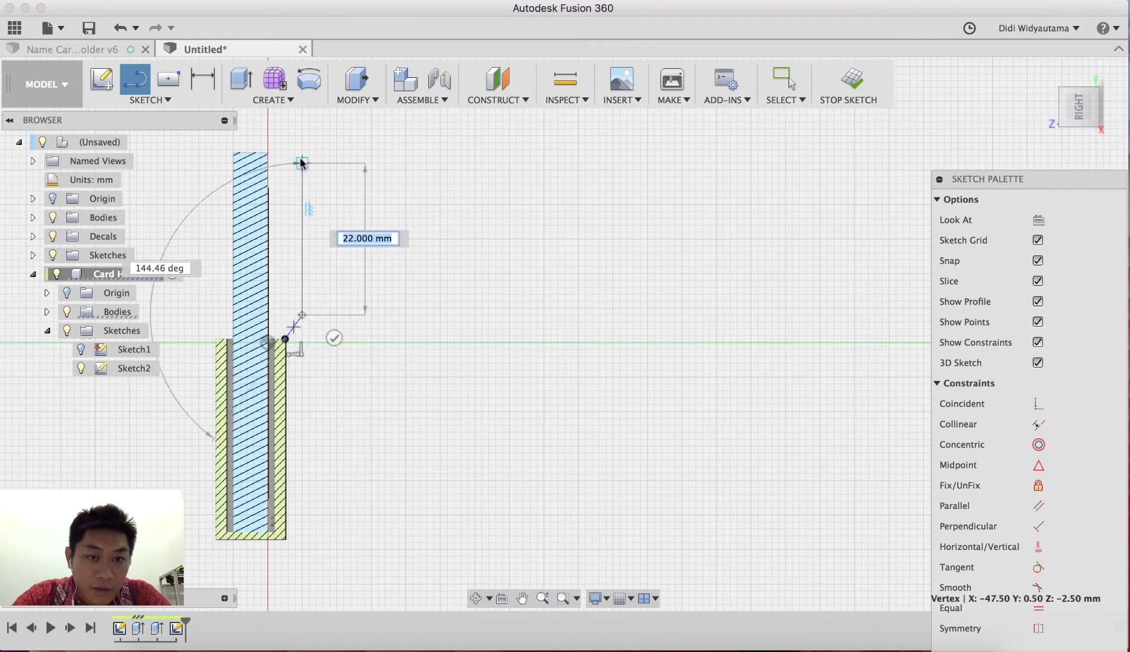
key(Escape)
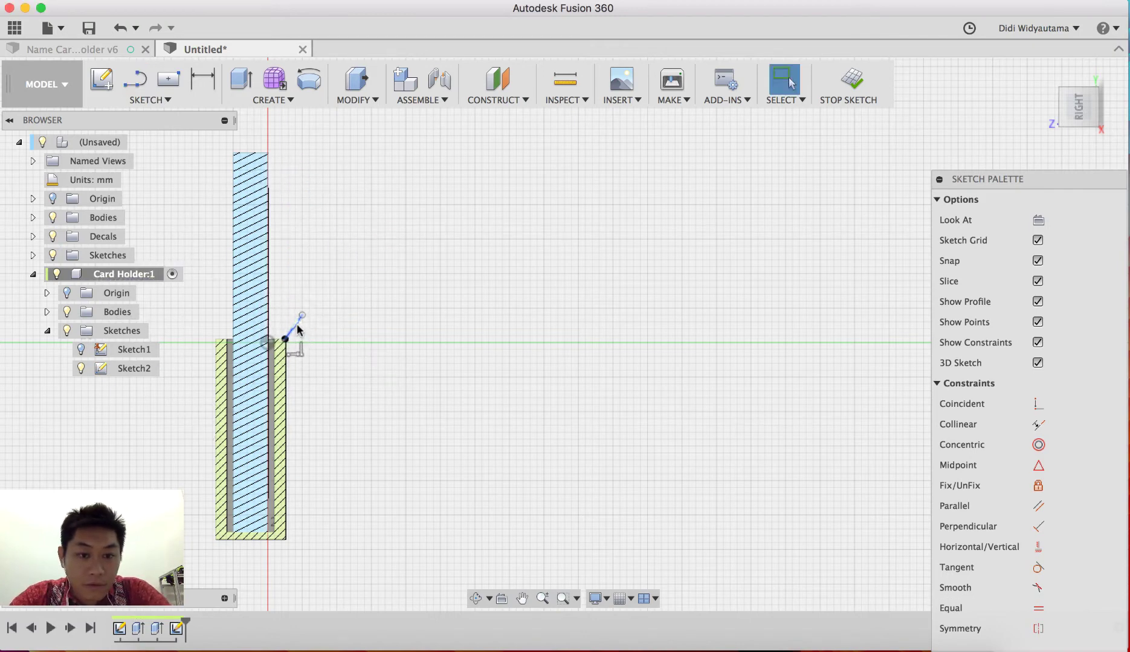
click(296, 323)
key(Delete)
Step: Sketch a vertical line from the holder's upper outer corner to card-top height, then a 15-degree outward line about 58 mm long down to the holder's base level
click(135, 78)
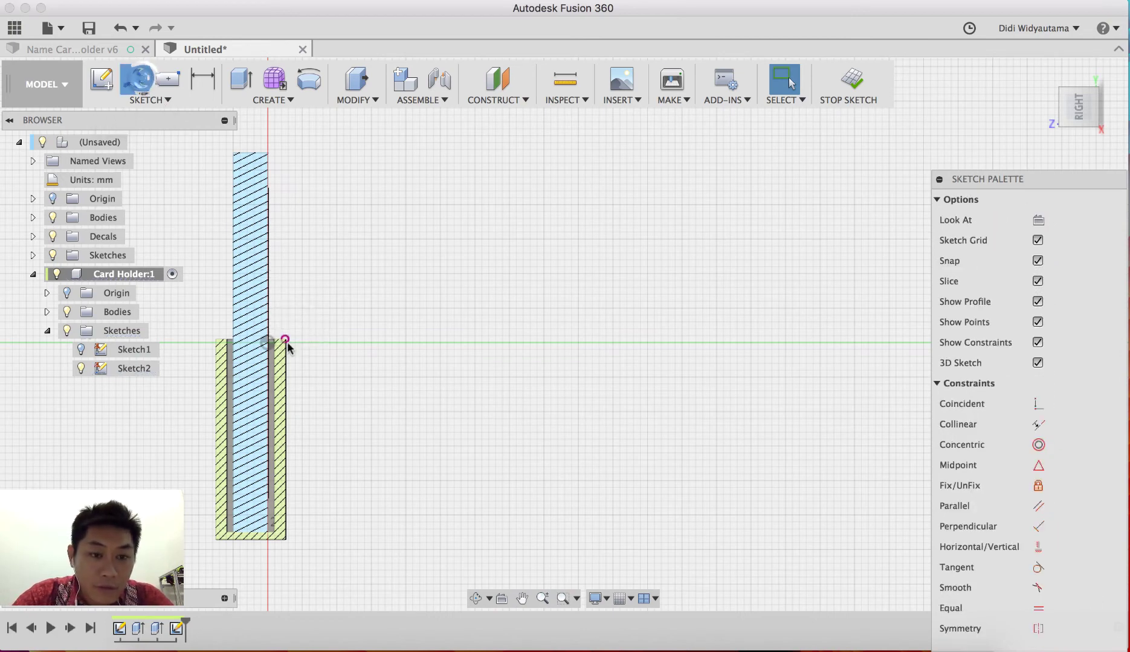
click(285, 340)
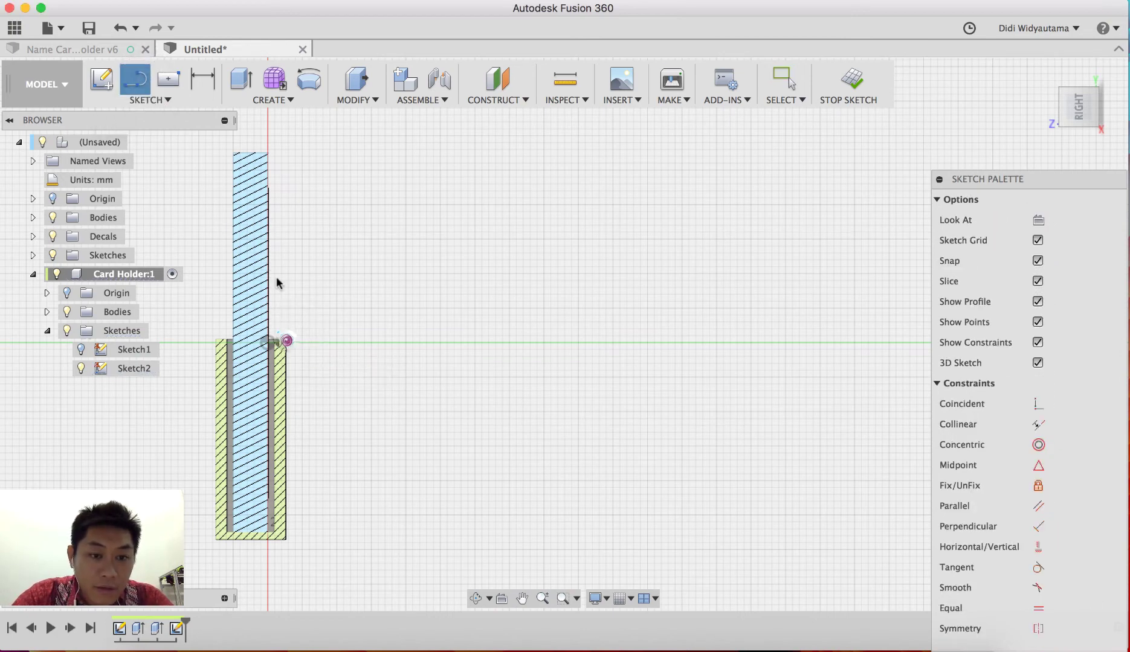
click(284, 150)
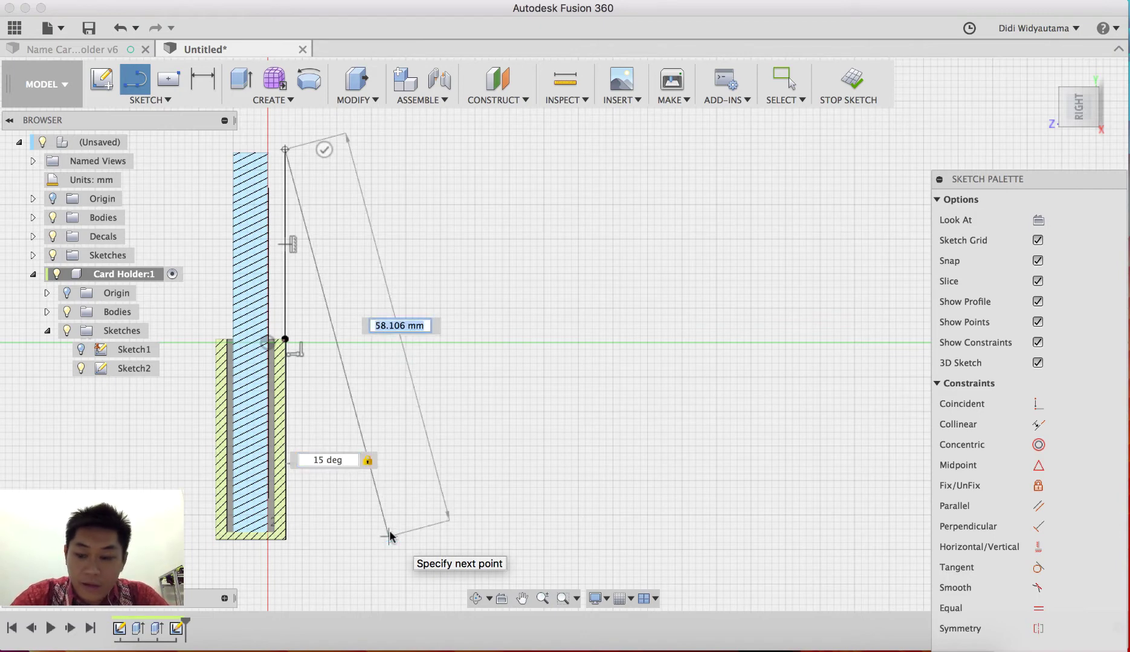
click(389, 536)
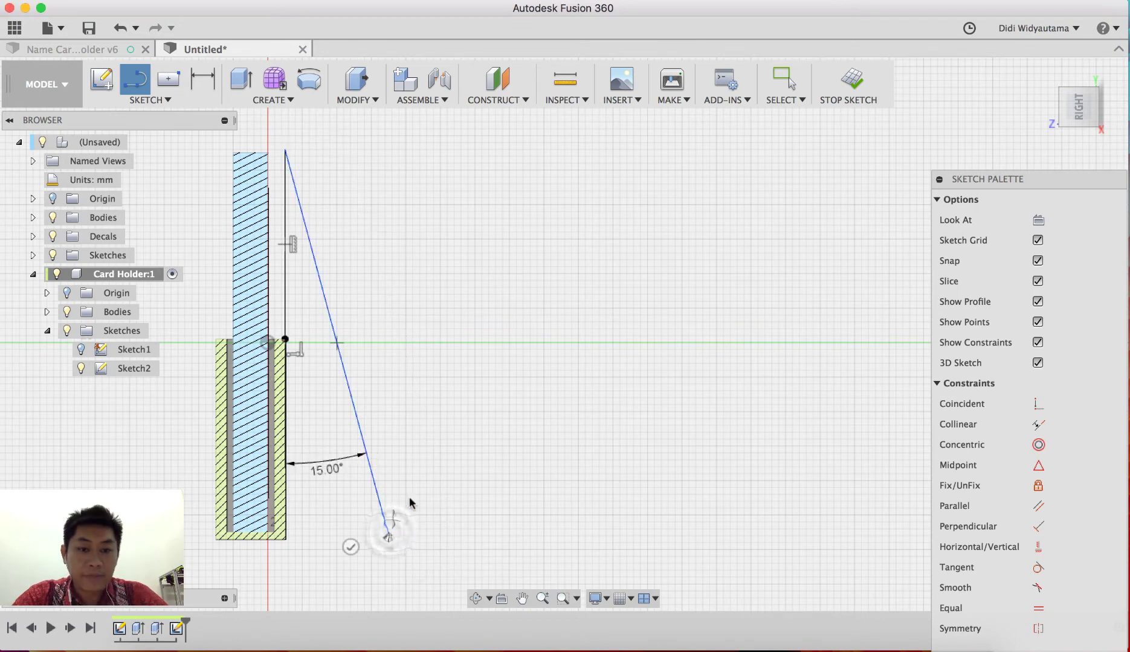
key(Escape)
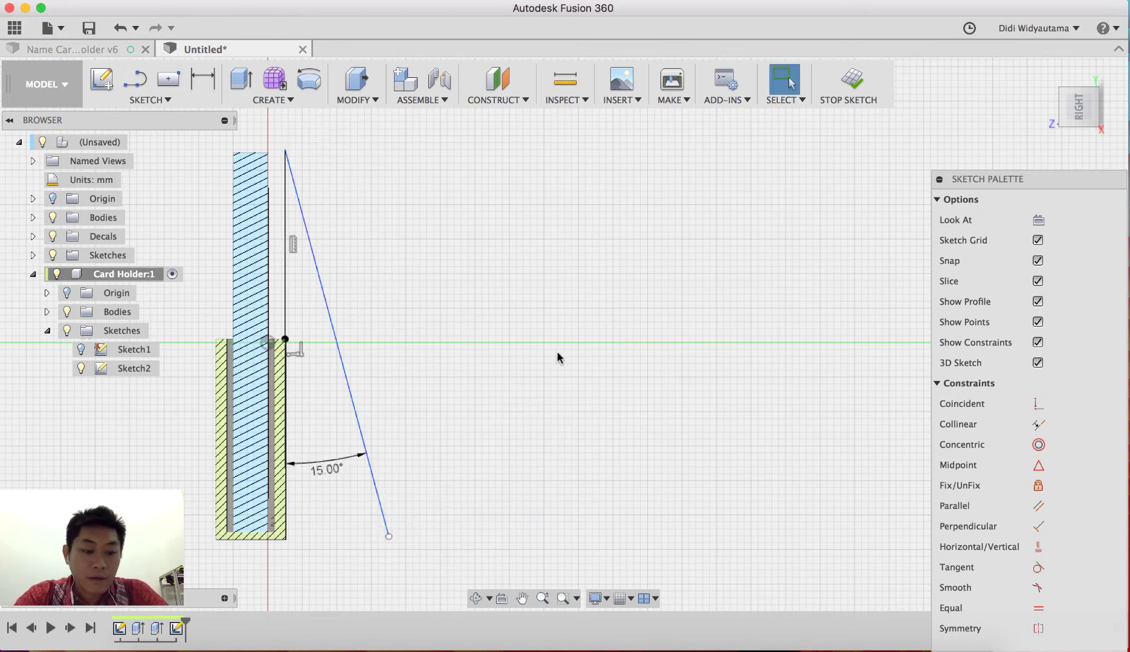
click(467, 339)
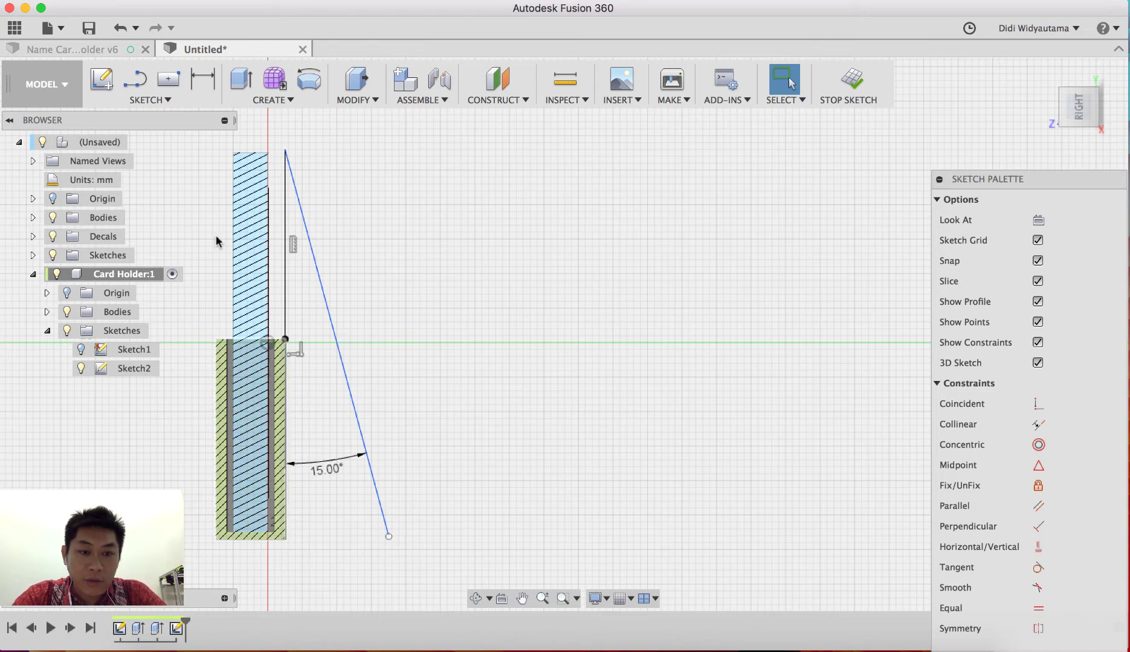
Step: Draw a center-diameter circle about 113 mm across, centred on the slanted line's upper end and passing through the holder's lower outer corner
middle_drag(454, 250, 583, 226)
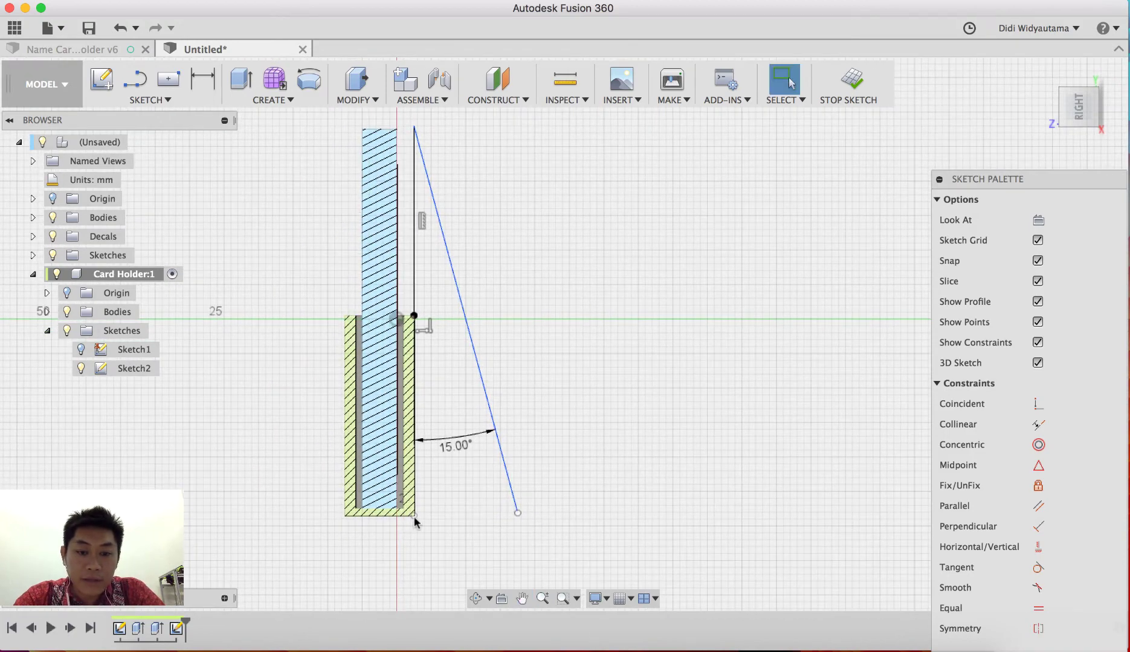
mouse_move(516, 510)
middle_down()
mouse_move(627, 474)
mouse_move(337, 299)
middle_up()
click(141, 101)
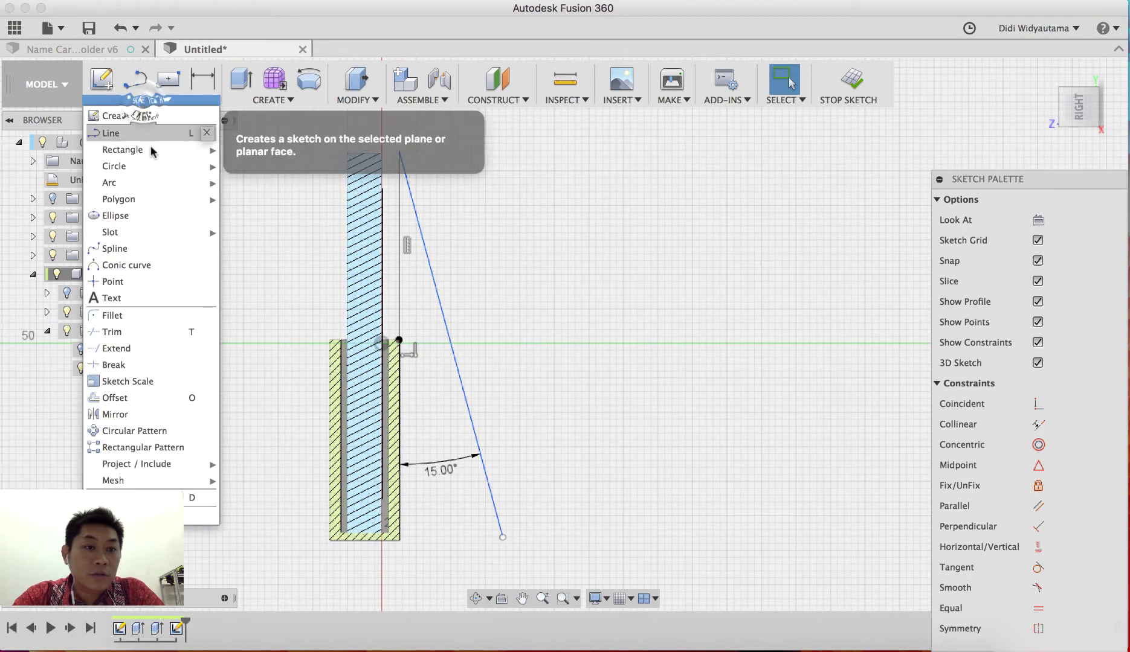
mouse_move(152, 152)
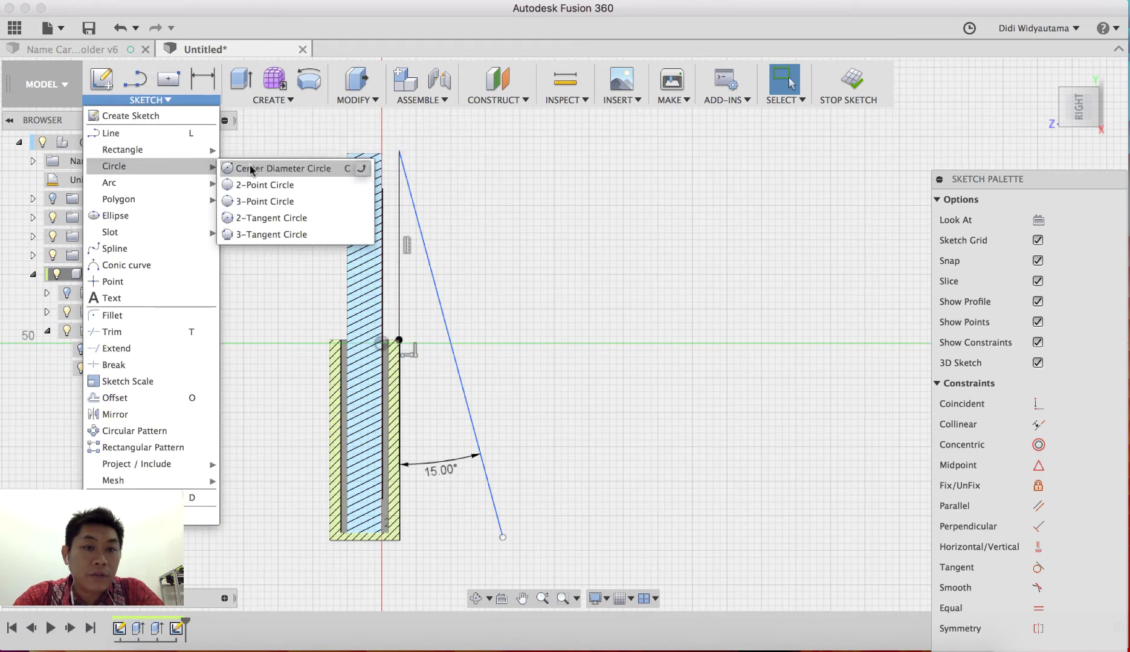
click(251, 170)
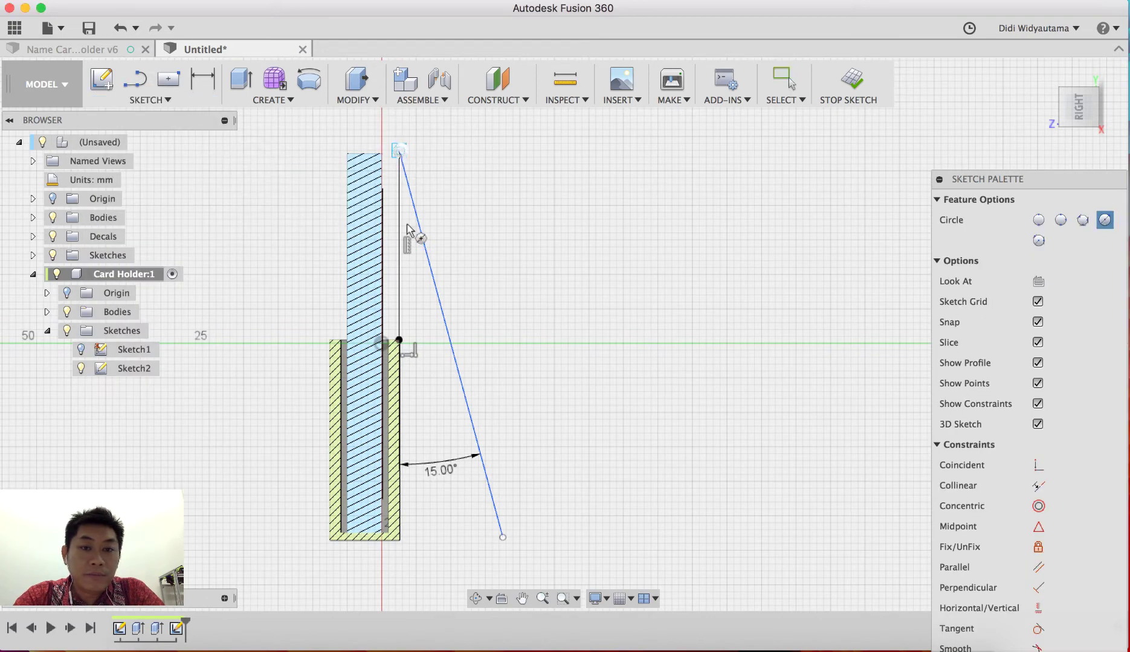
click(399, 151)
click(399, 539)
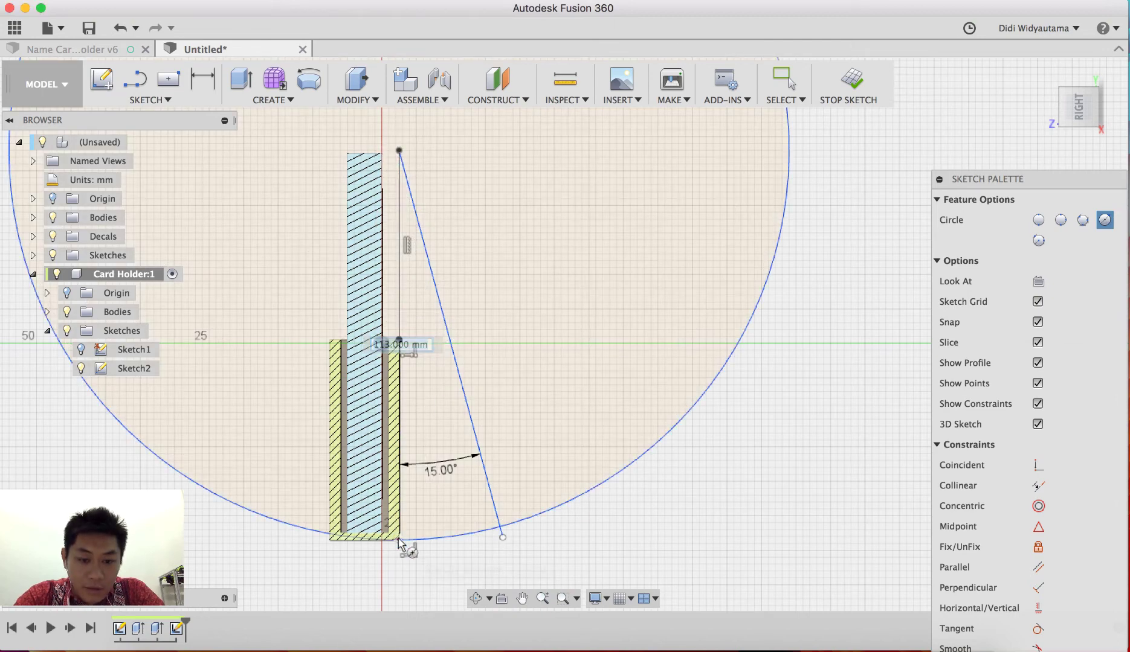
key(Escape)
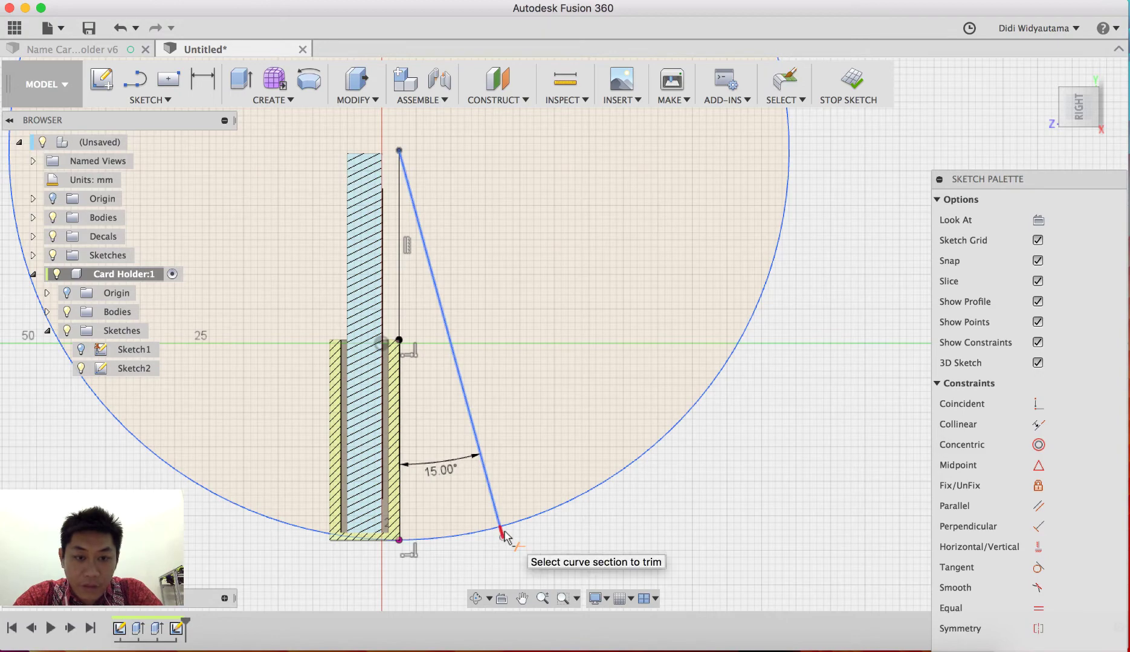
Step: Trim the slanted line's lower end where it extends beyond the circle, and delete the circle
click(148, 100)
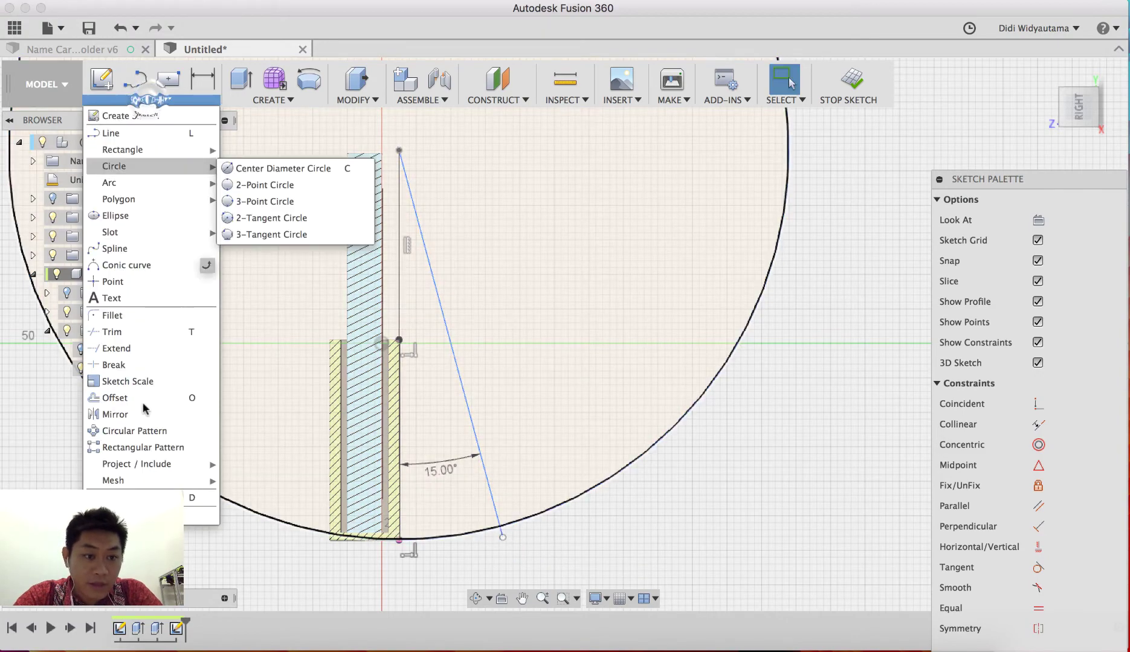
click(130, 331)
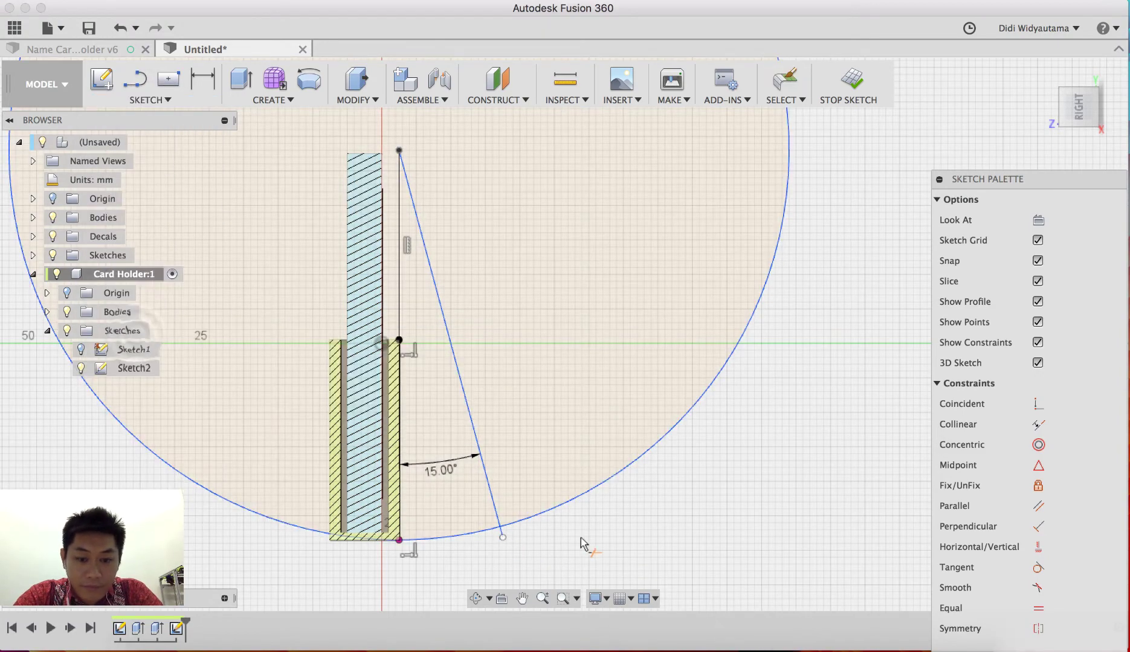
click(502, 536)
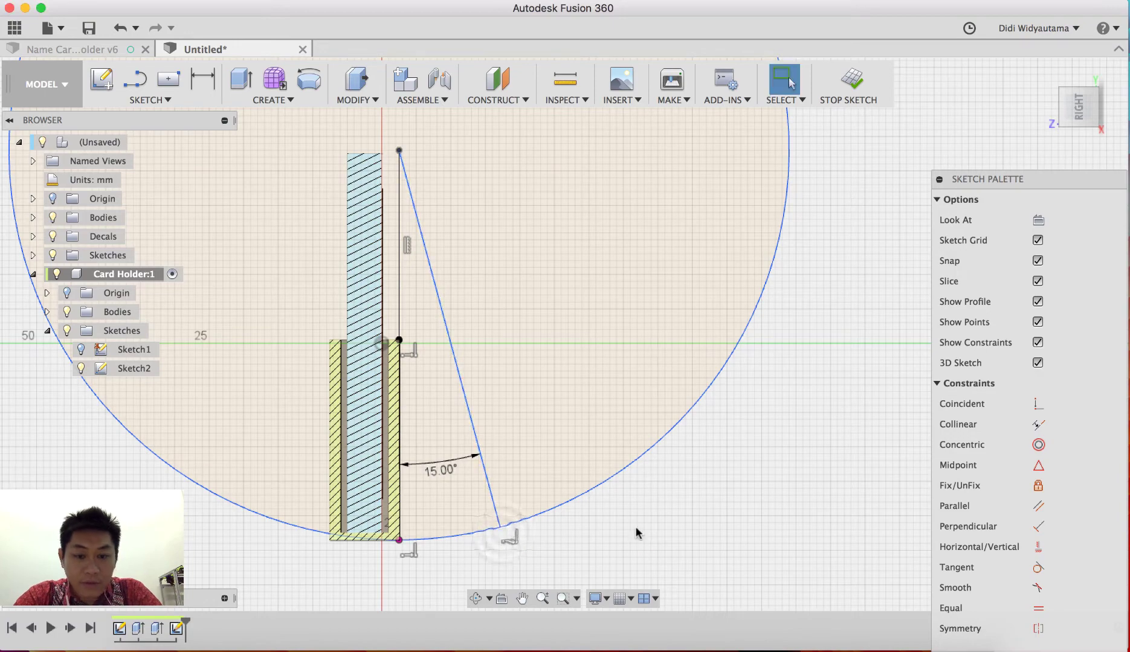
click(637, 461)
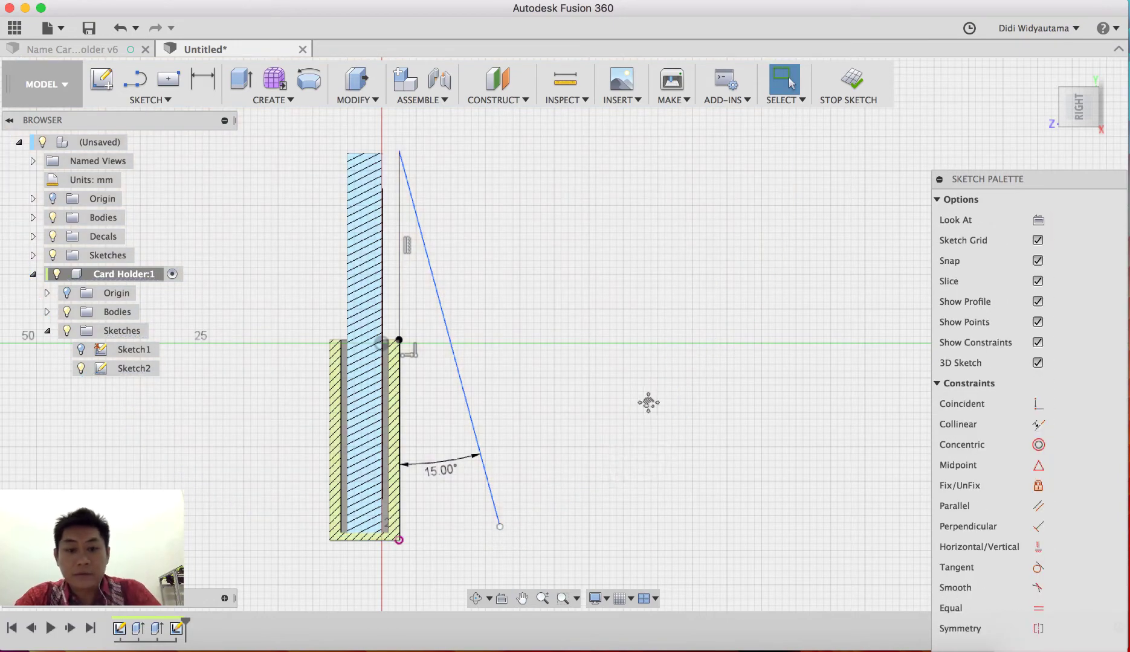
Step: Dimension the slanted line's length at 56.50 mm and finish the sketch
middle_drag(649, 403, 642, 435)
click(202, 80)
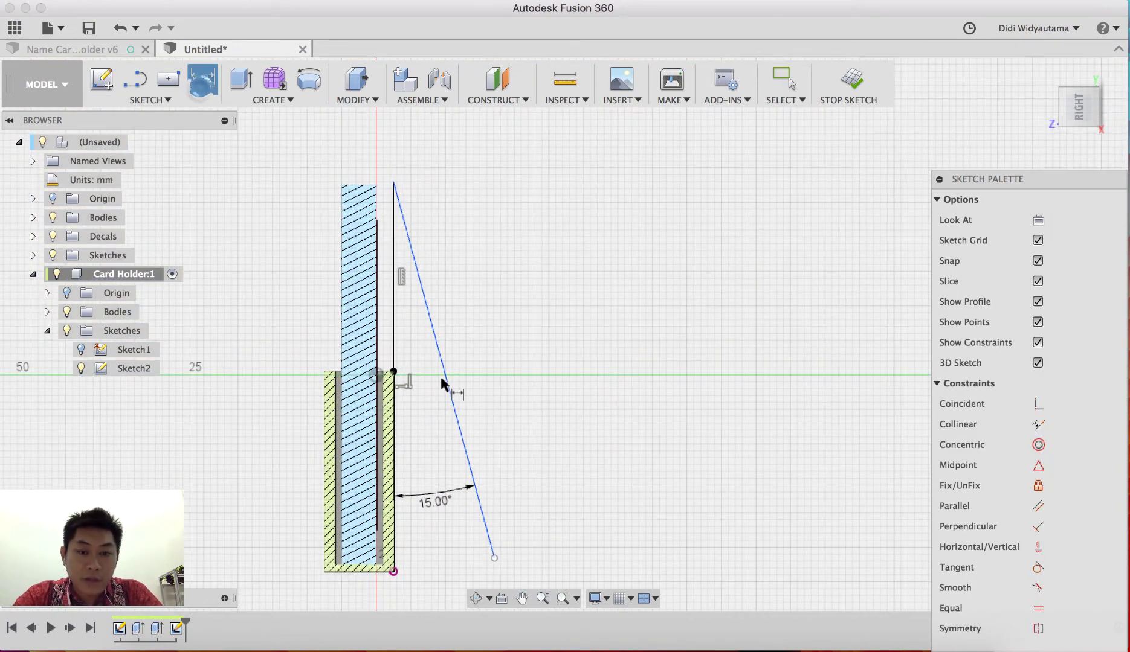
click(440, 355)
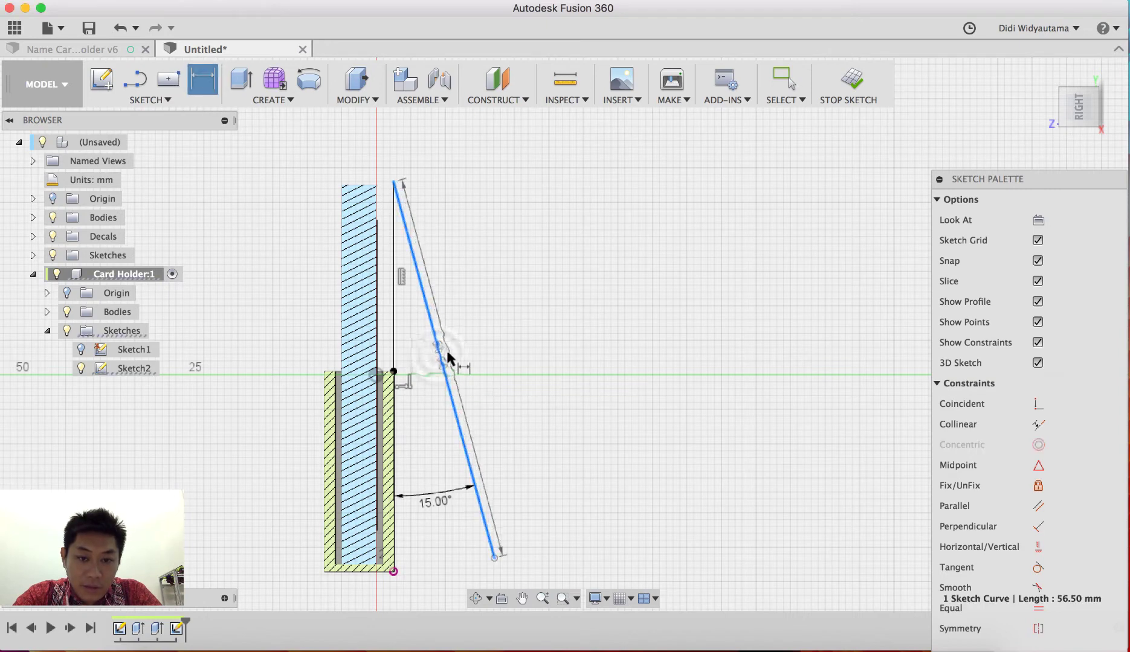
click(459, 344)
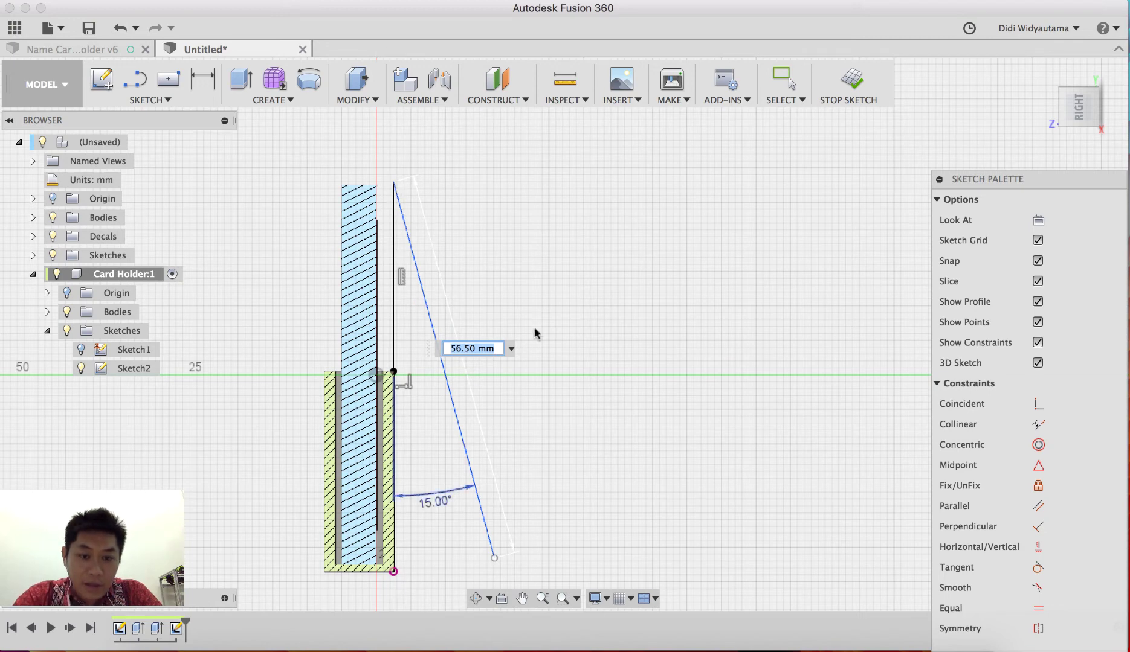
key(Return)
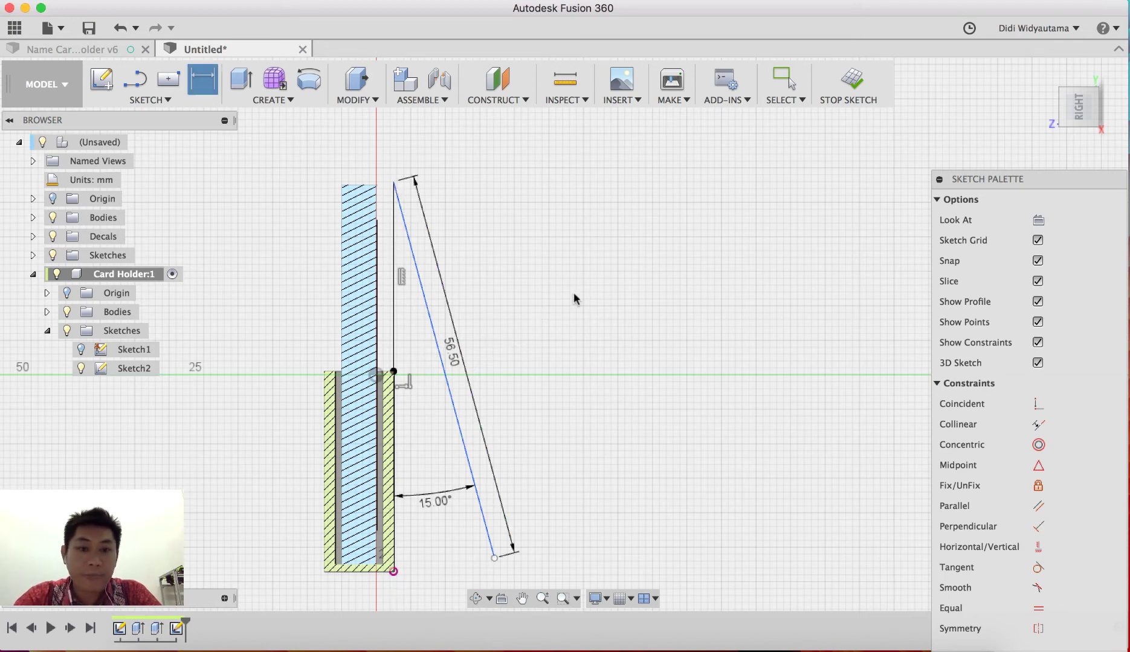
click(845, 91)
Step: Reopen the stand sketch and fillet the upper corner between the vertical and slanted lines with a 0.50 mm radius
mouse_move(663, 355)
shift+middle_down()
mouse_move(611, 375)
mouse_move(668, 361)
mouse_move(648, 374)
shift+middle_up()
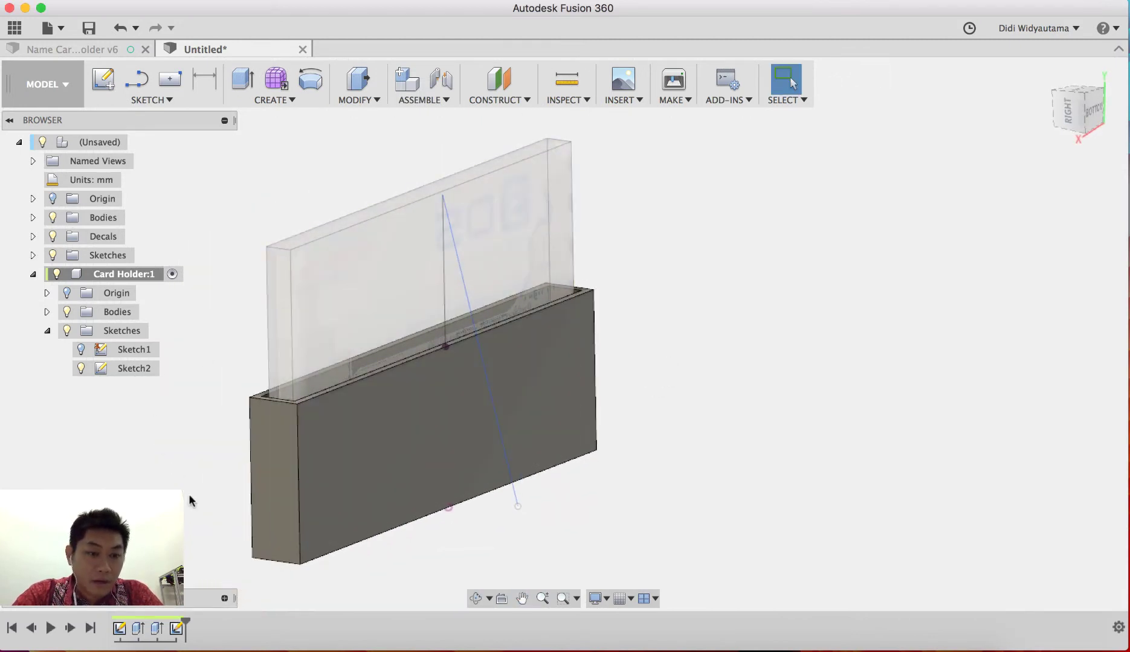
double_click(176, 628)
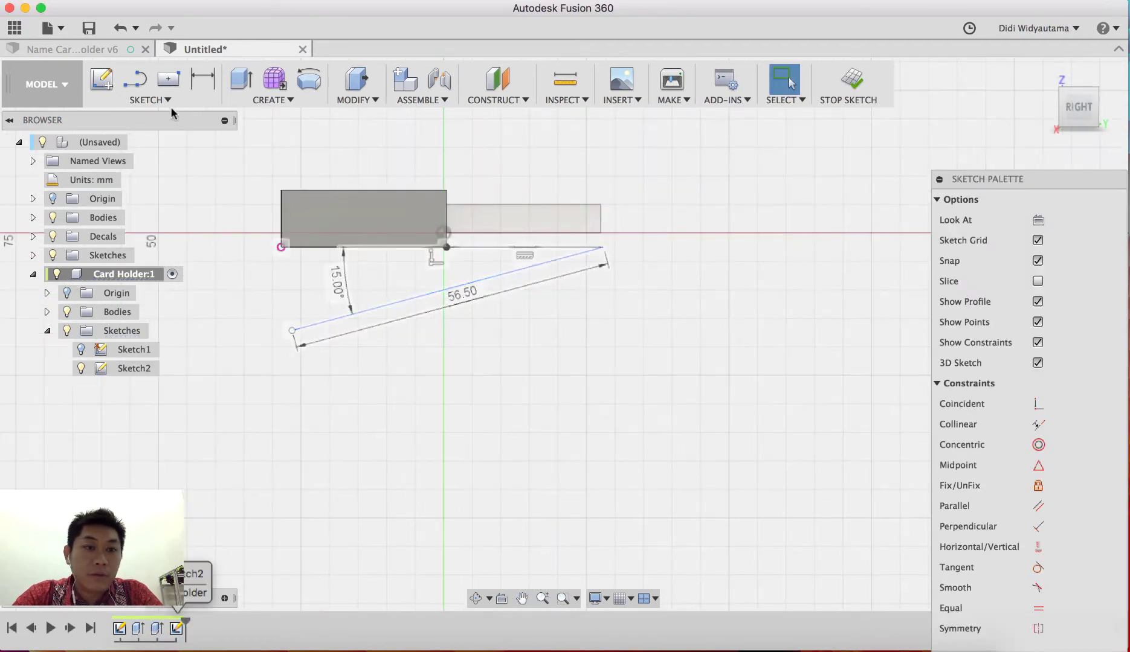
click(166, 101)
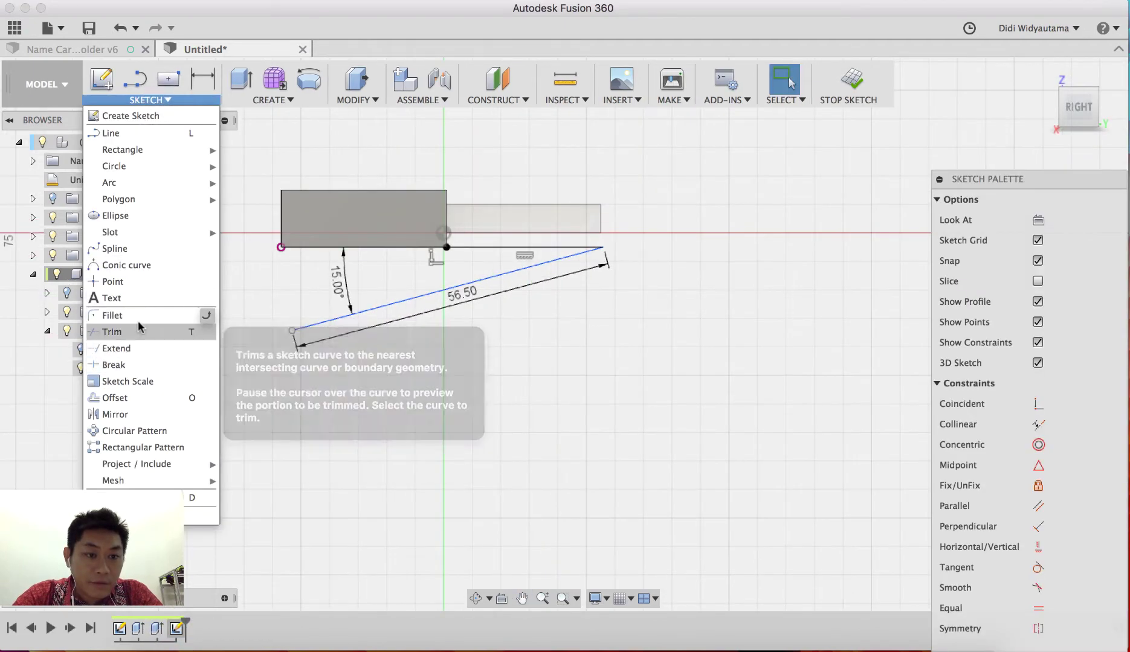
click(140, 331)
scroll(595, 254, up, 3)
click(585, 249)
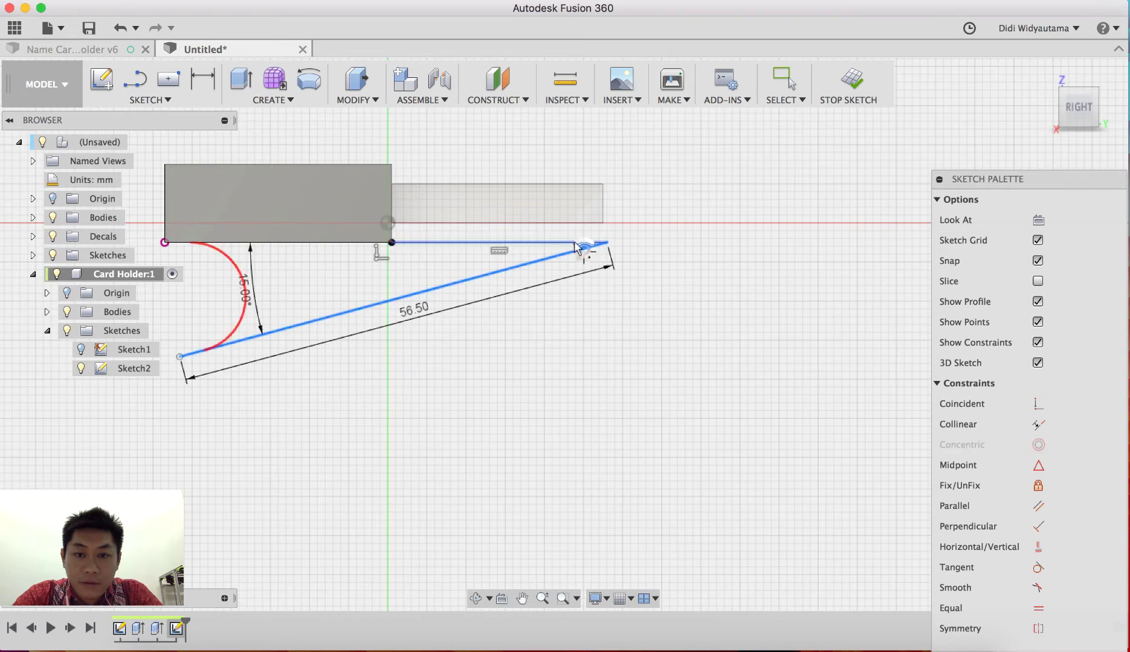
click(559, 242)
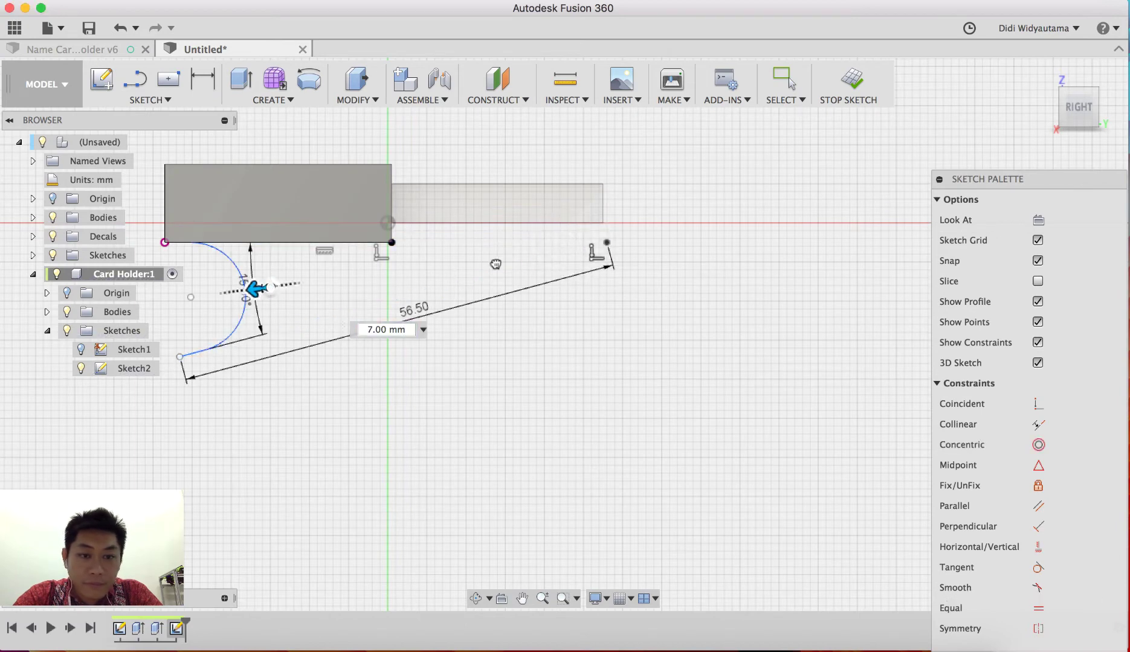
drag(253, 290, 586, 244)
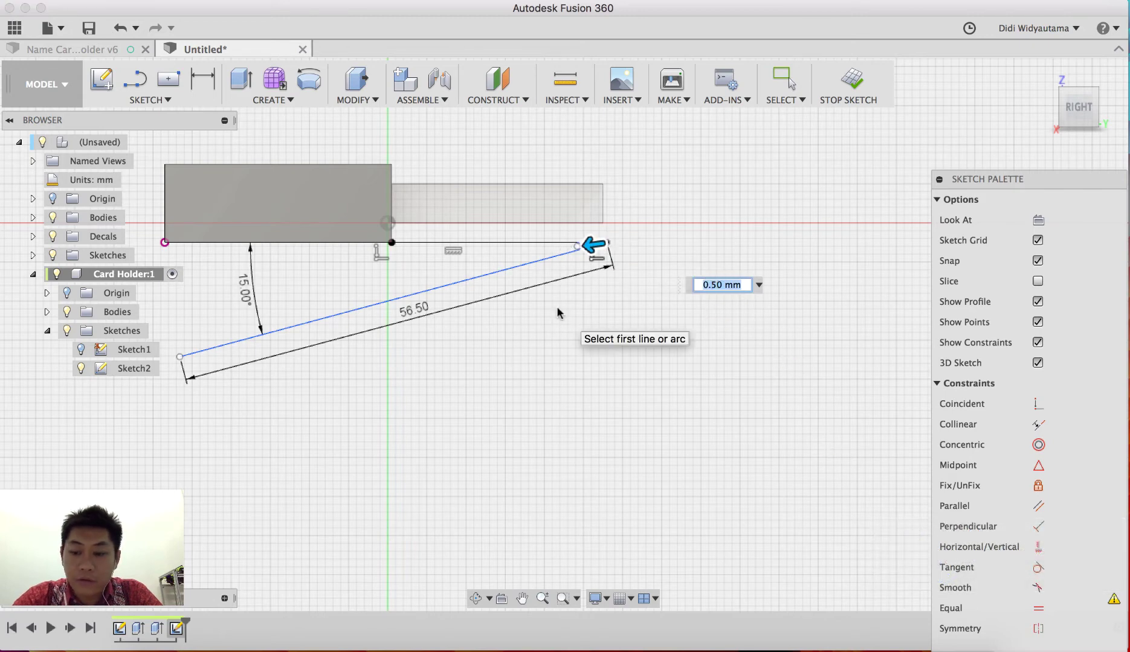
key(Return)
shift+middle_drag(517, 413, 699, 391)
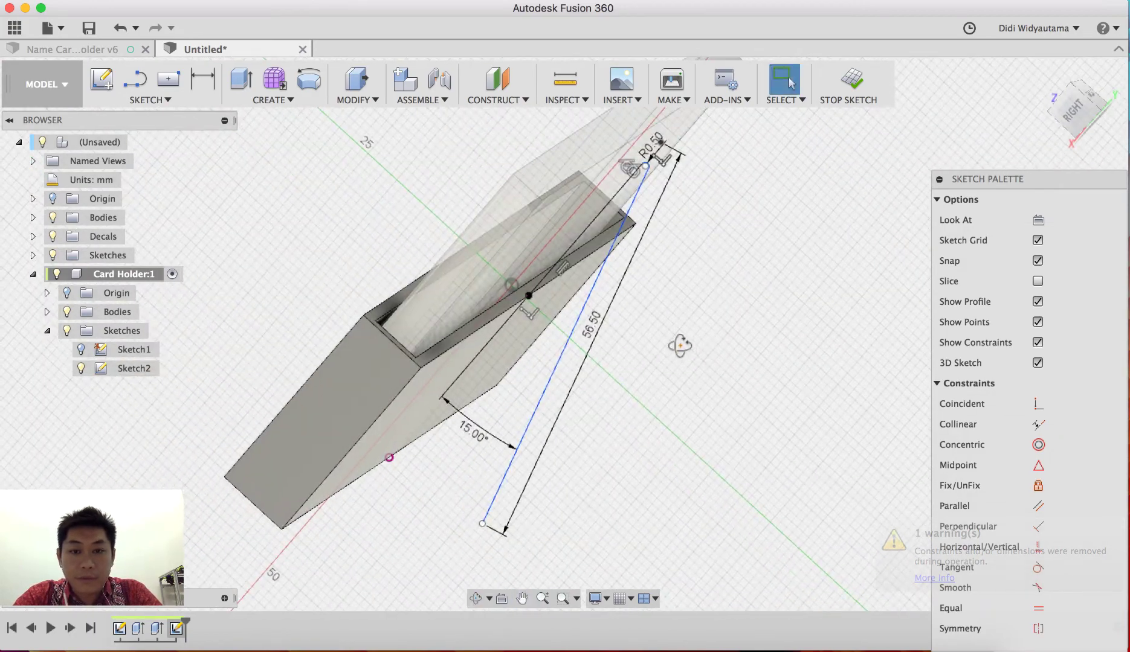
shift+middle_drag(676, 346, 527, 182)
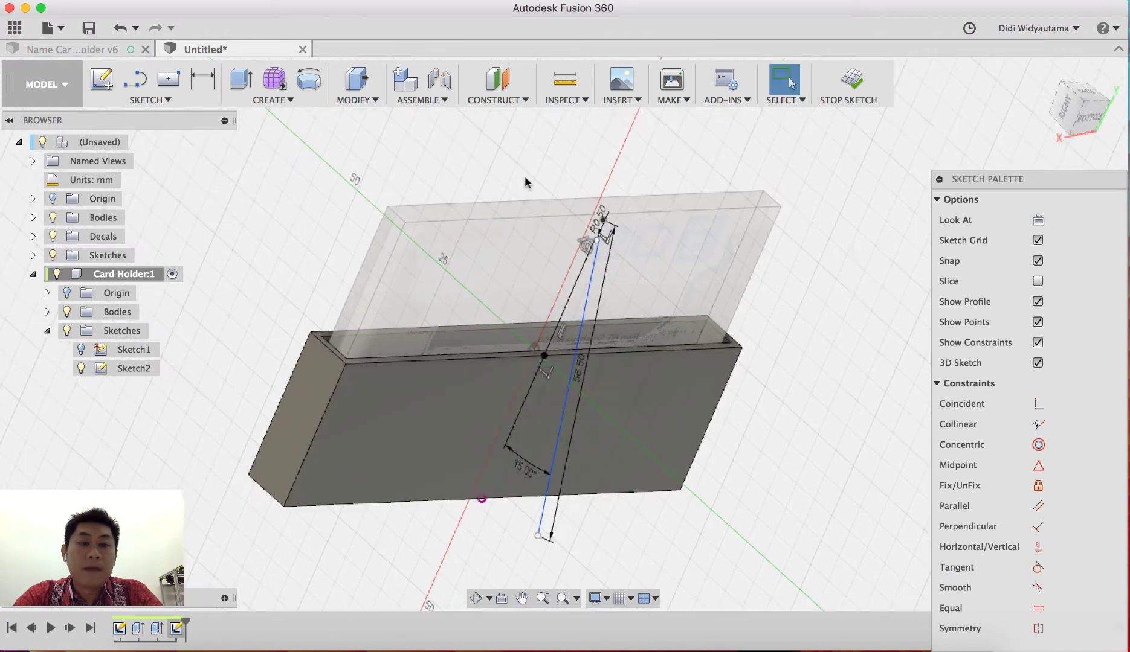
click(270, 100)
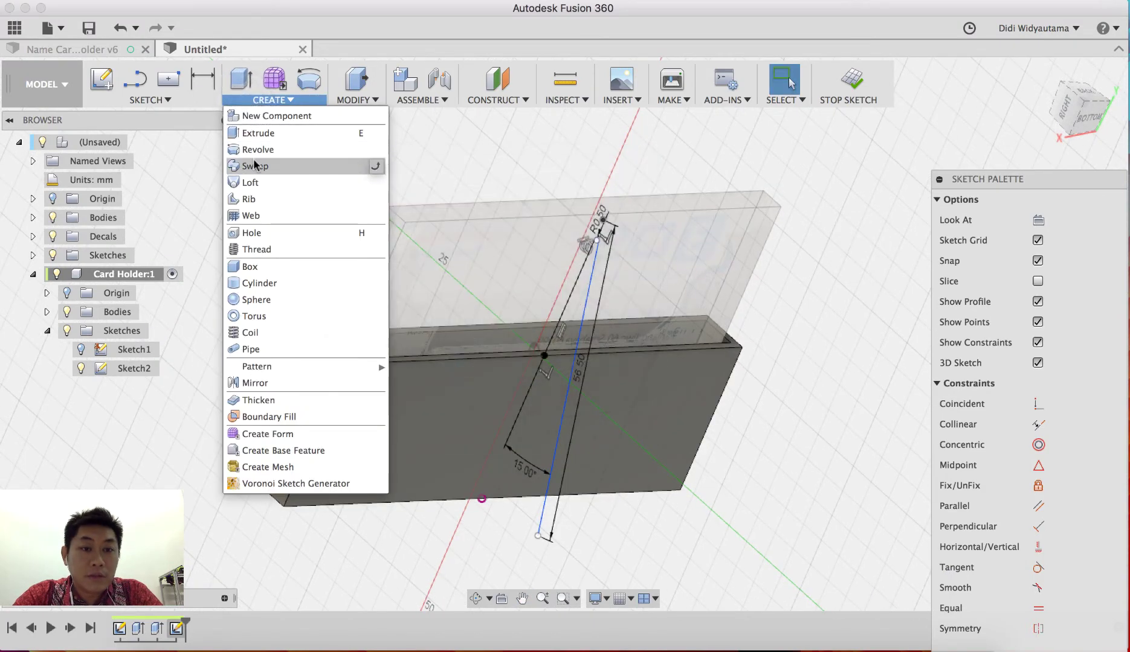
click(255, 166)
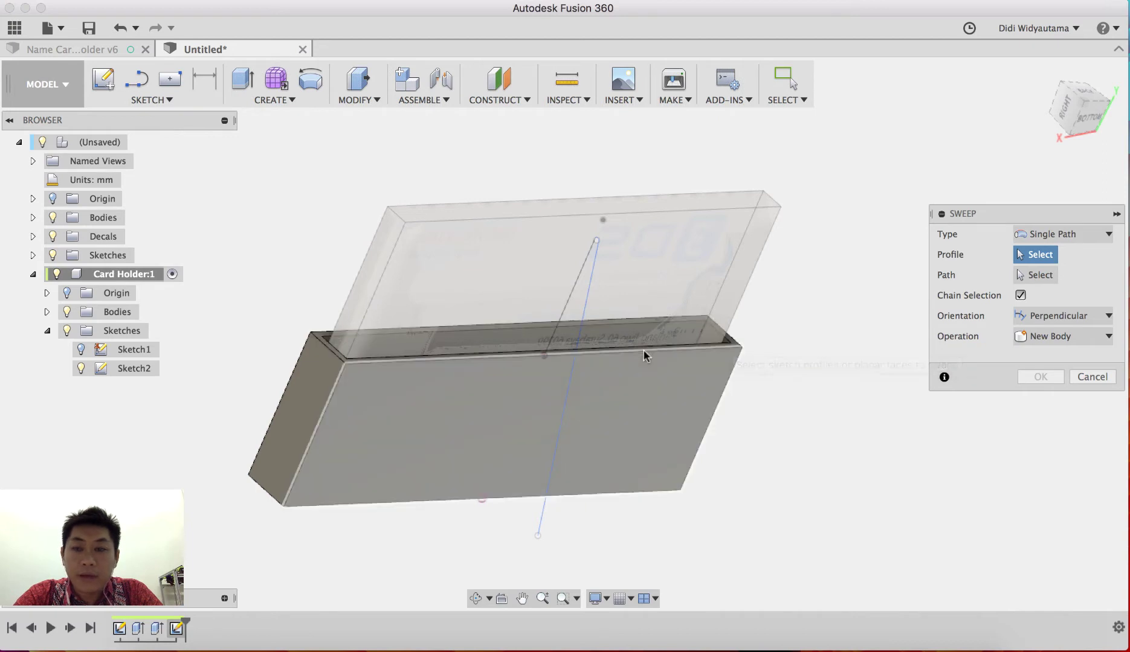
shift+middle_drag(762, 348, 725, 417)
scroll(496, 423, up, 5)
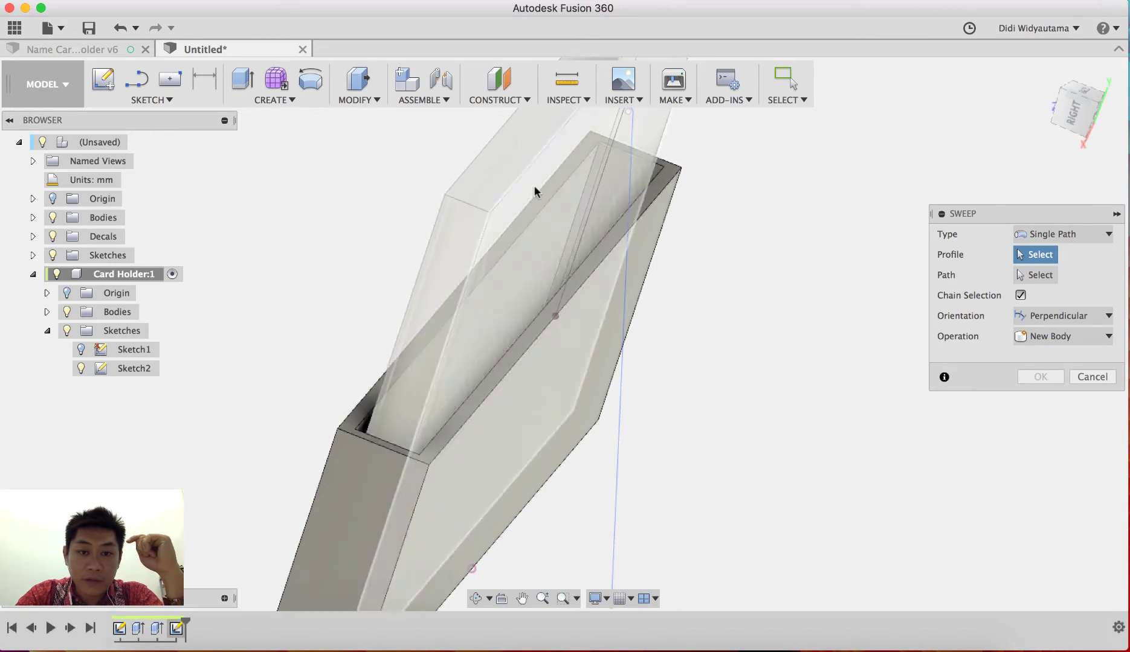
scroll(508, 266, down, 2)
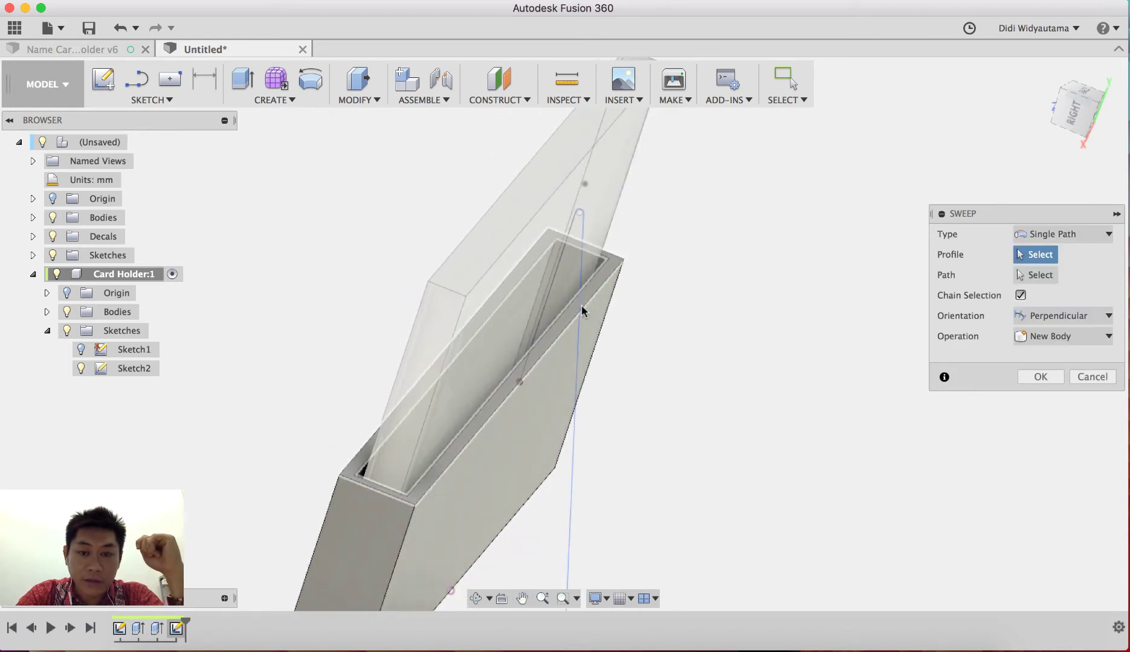
double_click(613, 257)
click(113, 87)
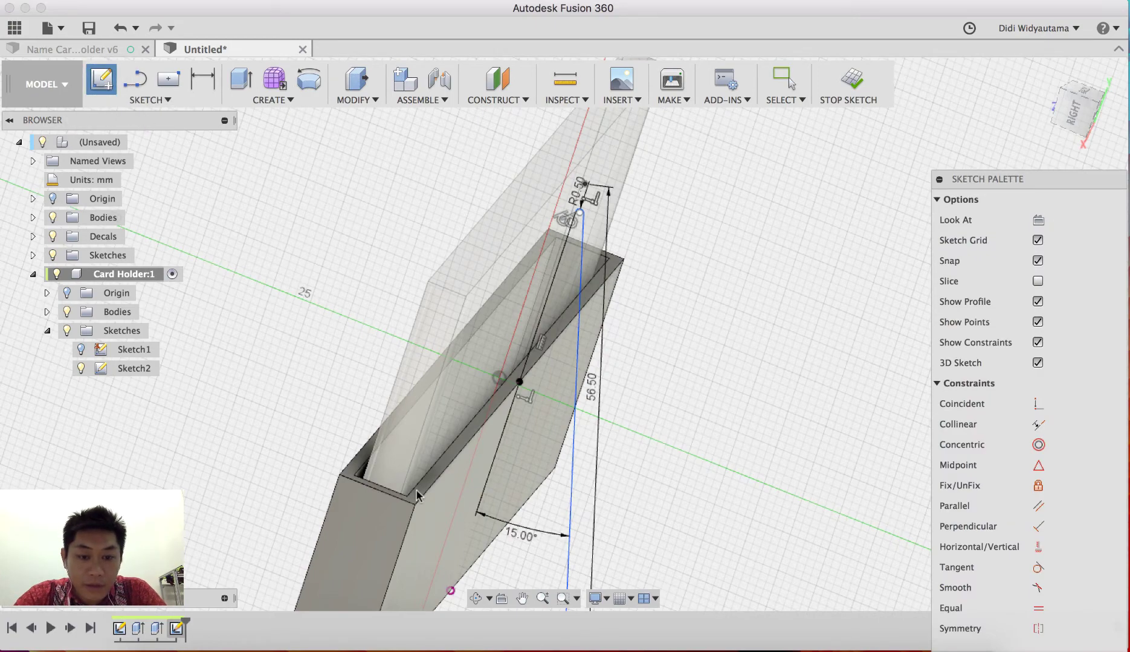
scroll(510, 362, up, 5)
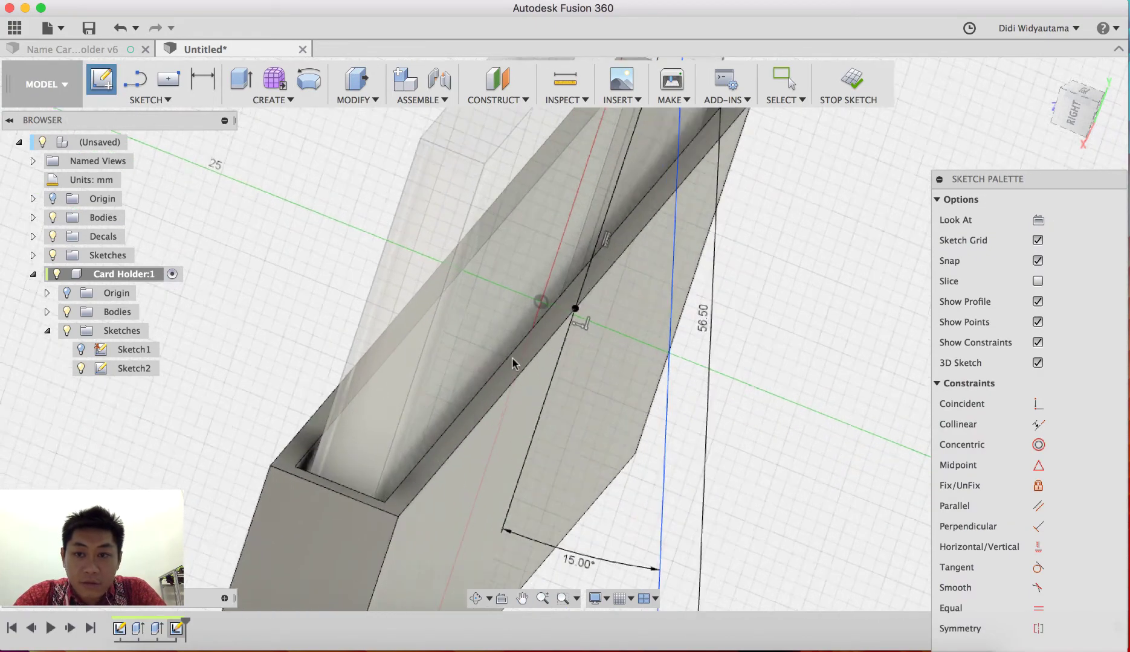
click(148, 100)
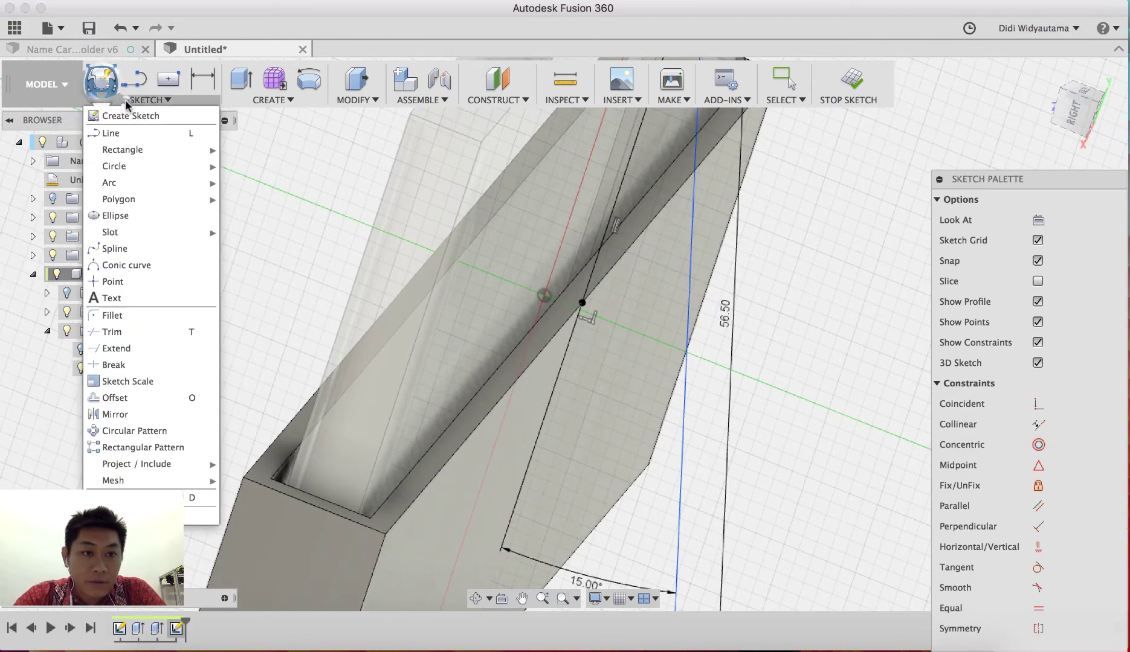
click(129, 113)
mouse_move(384, 516)
middle_down()
mouse_move(444, 525)
mouse_move(558, 428)
middle_up()
key(Escape)
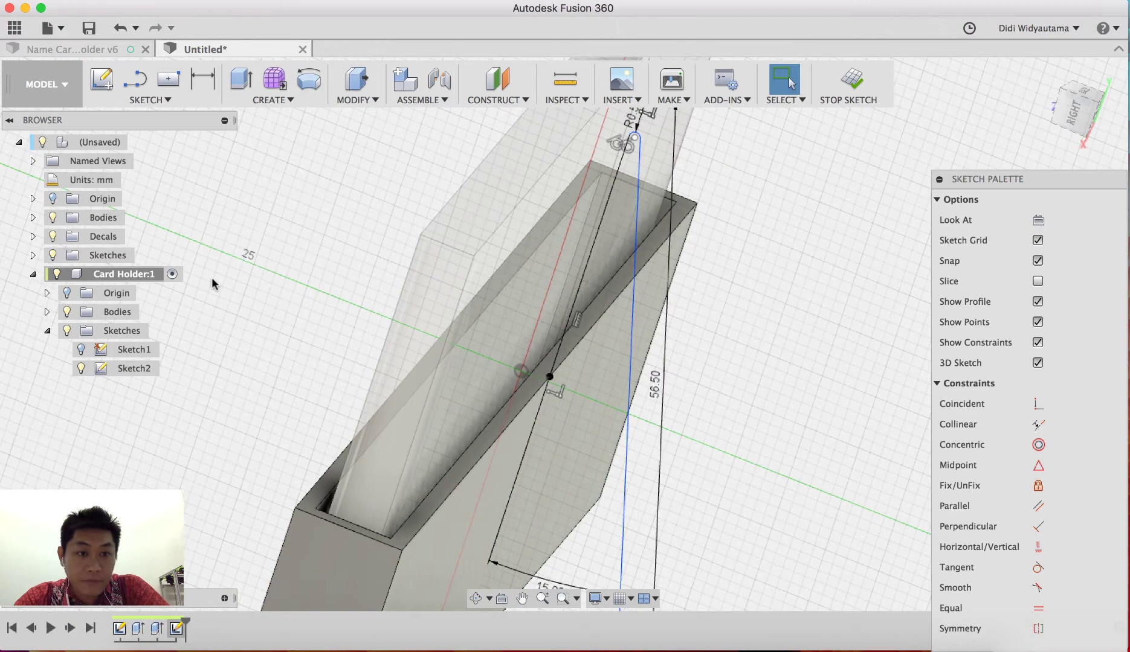
Step: Finish the stand path sketch and create a new sketch on the holder's upper rim face
click(849, 82)
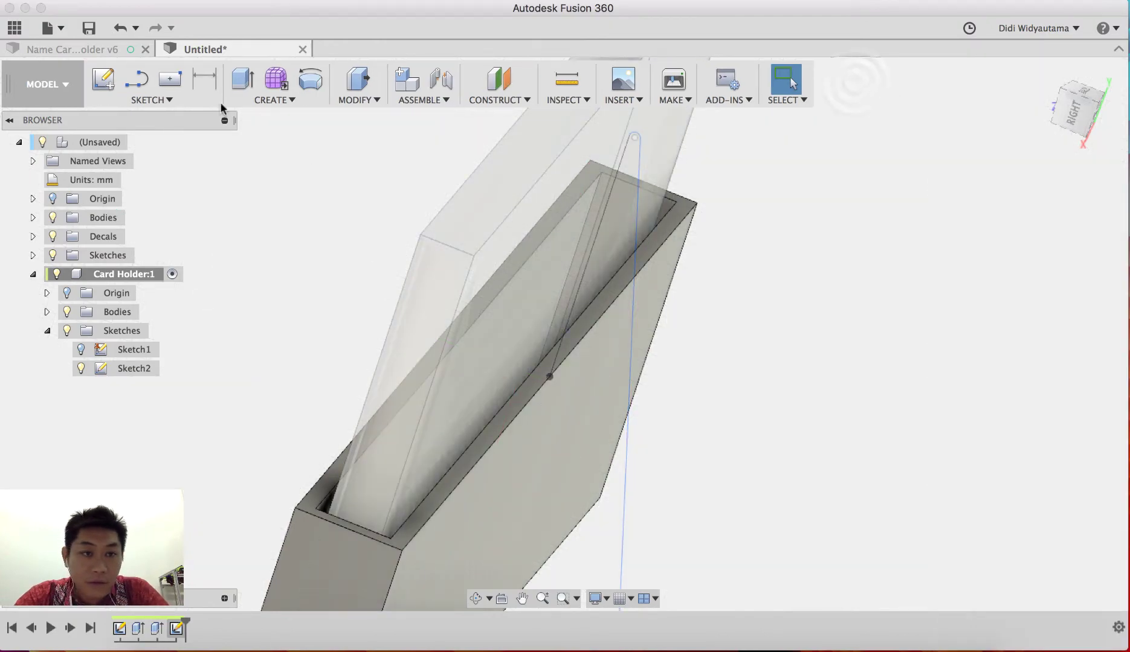
click(103, 79)
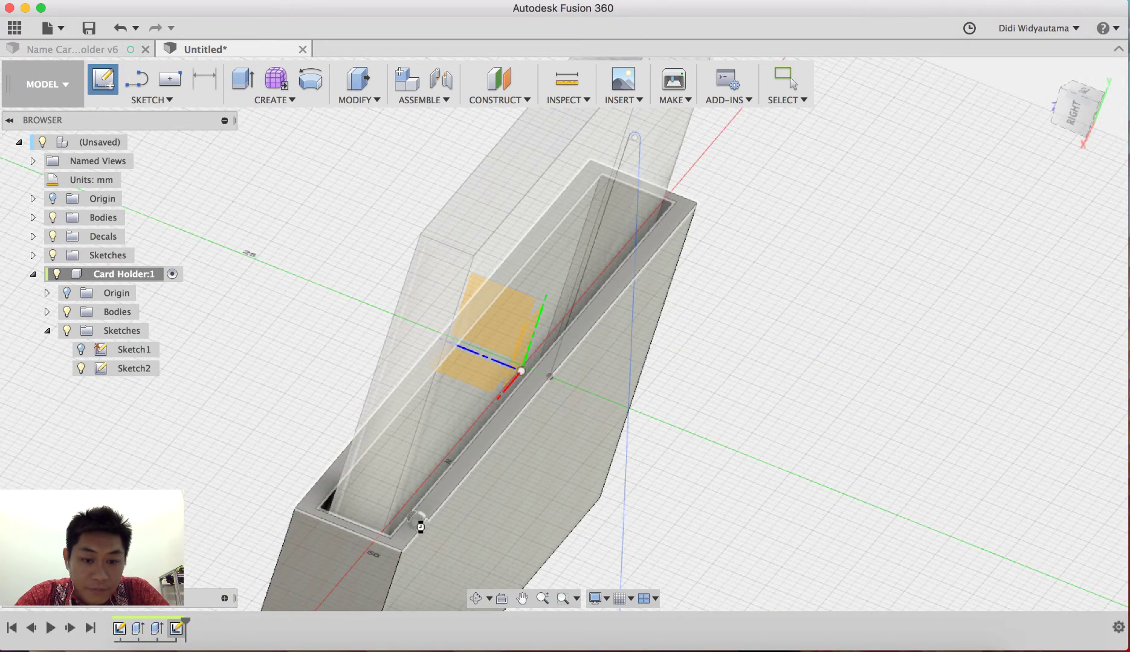
click(417, 520)
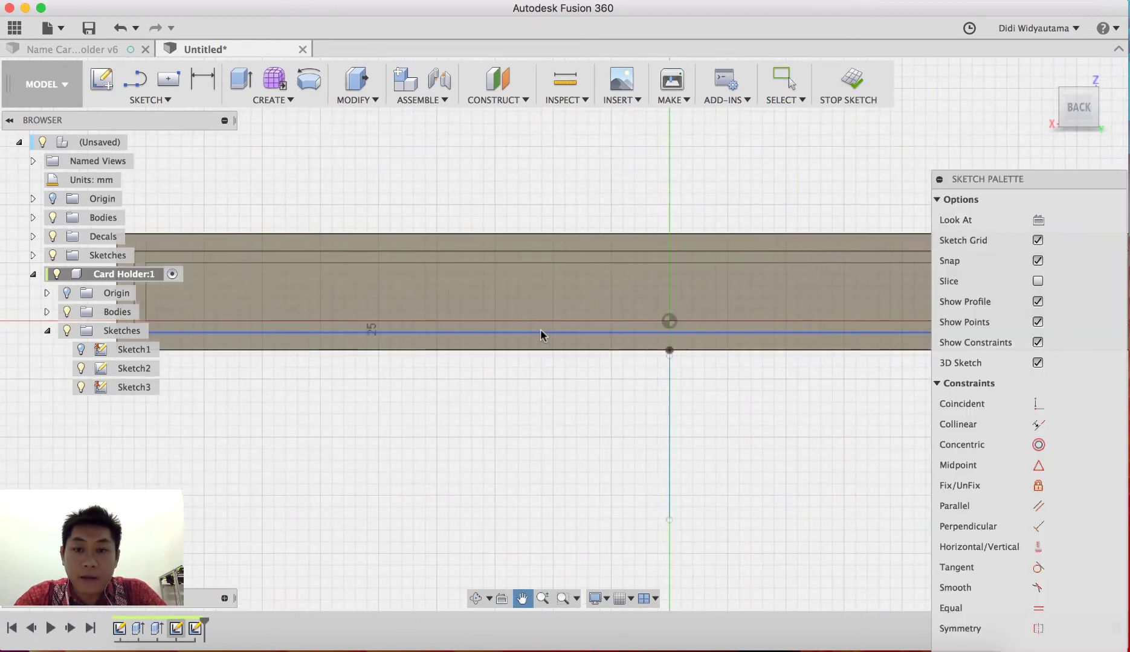
click(144, 86)
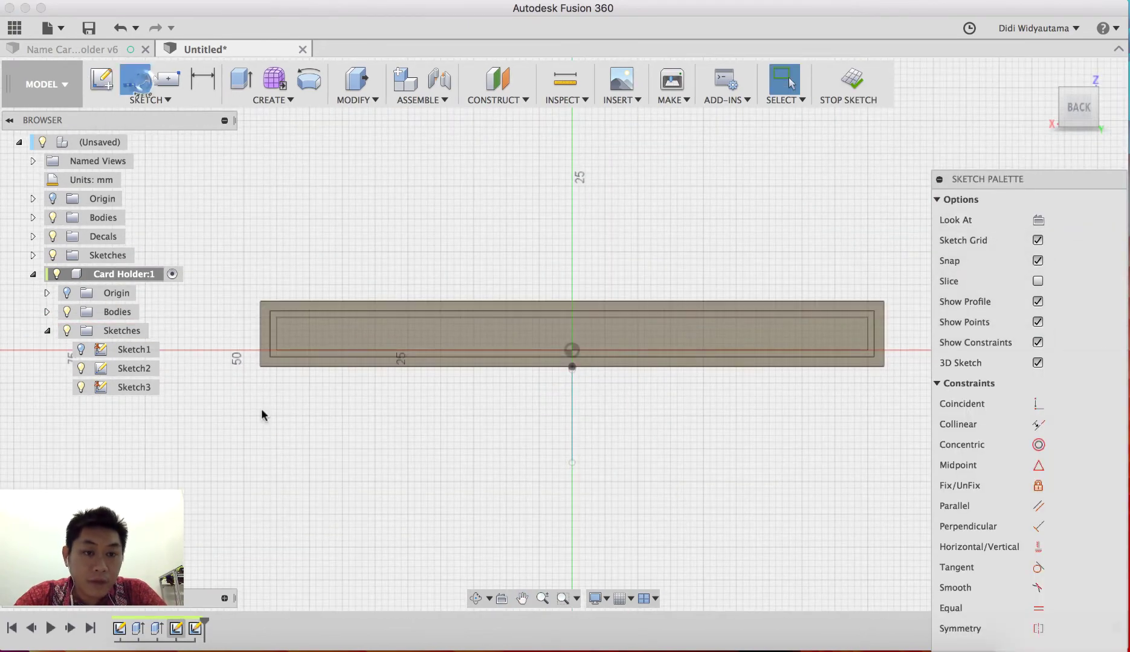
scroll(270, 354, up, 3)
scroll(269, 354, up, 1)
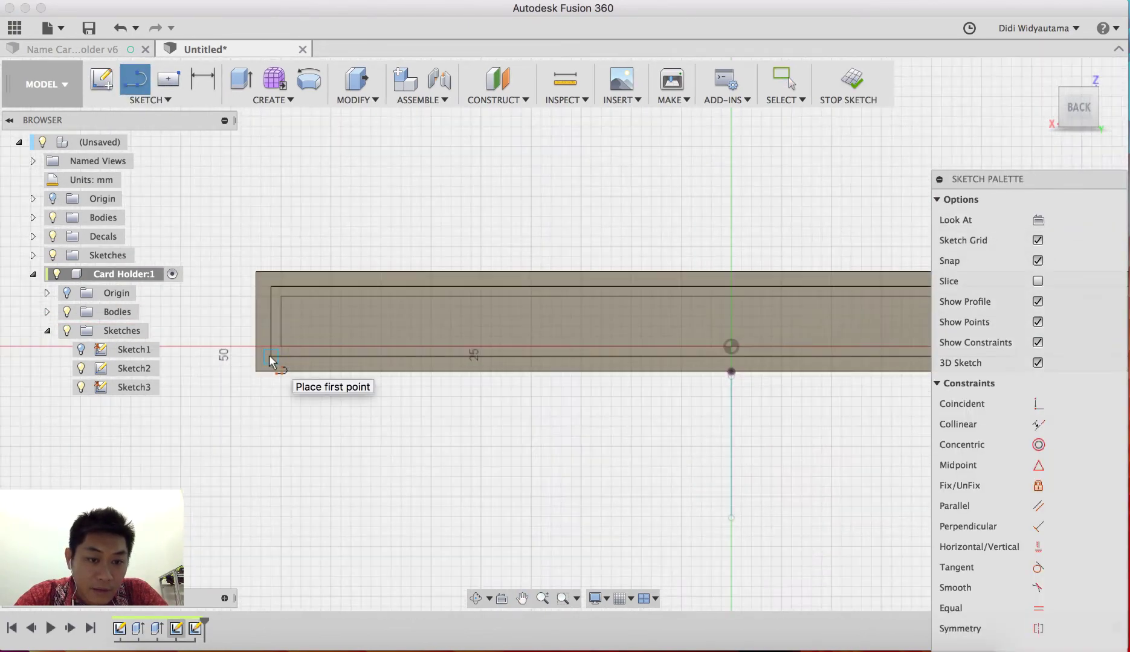
click(269, 356)
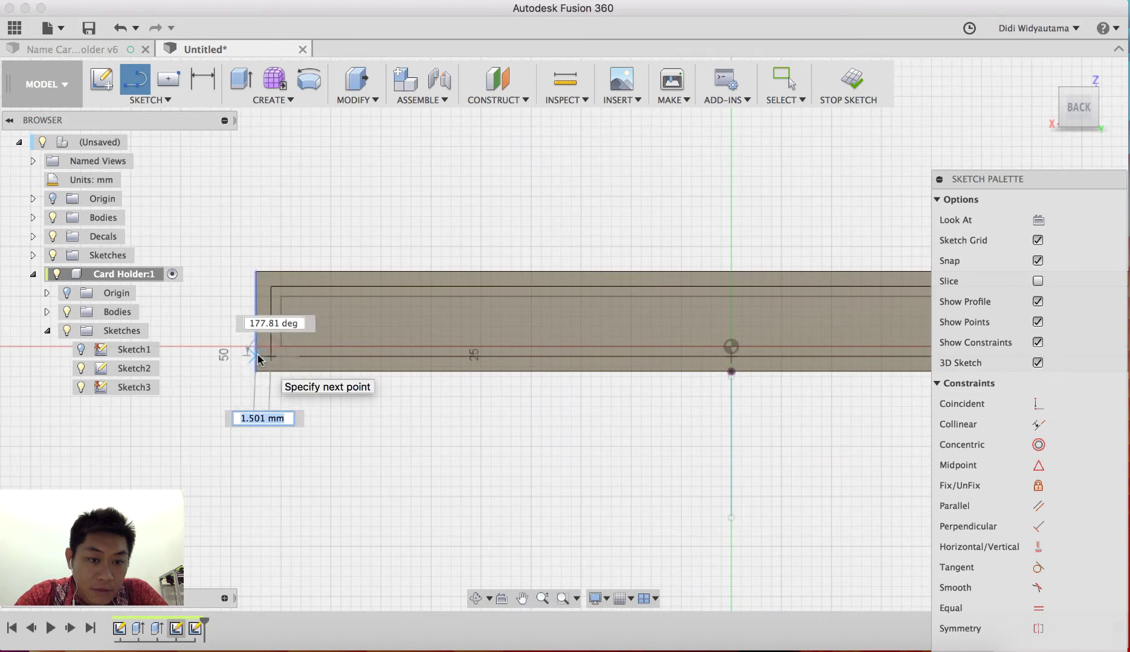
double_click(257, 358)
scroll(323, 405, up, 4)
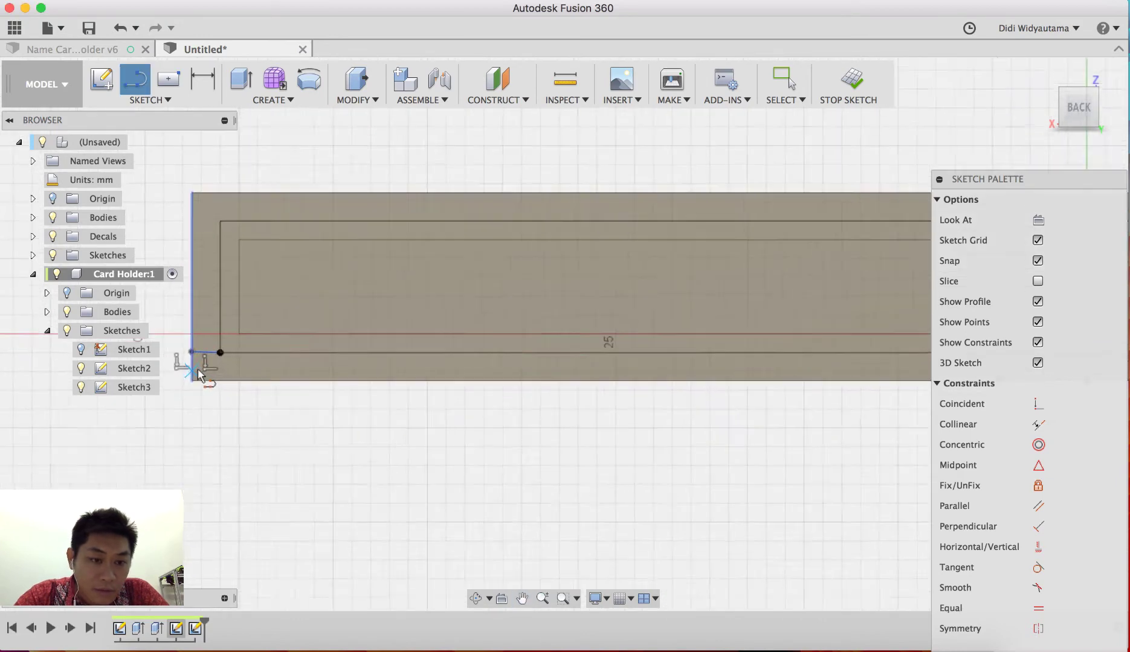
scroll(205, 367, up, 2)
click(207, 346)
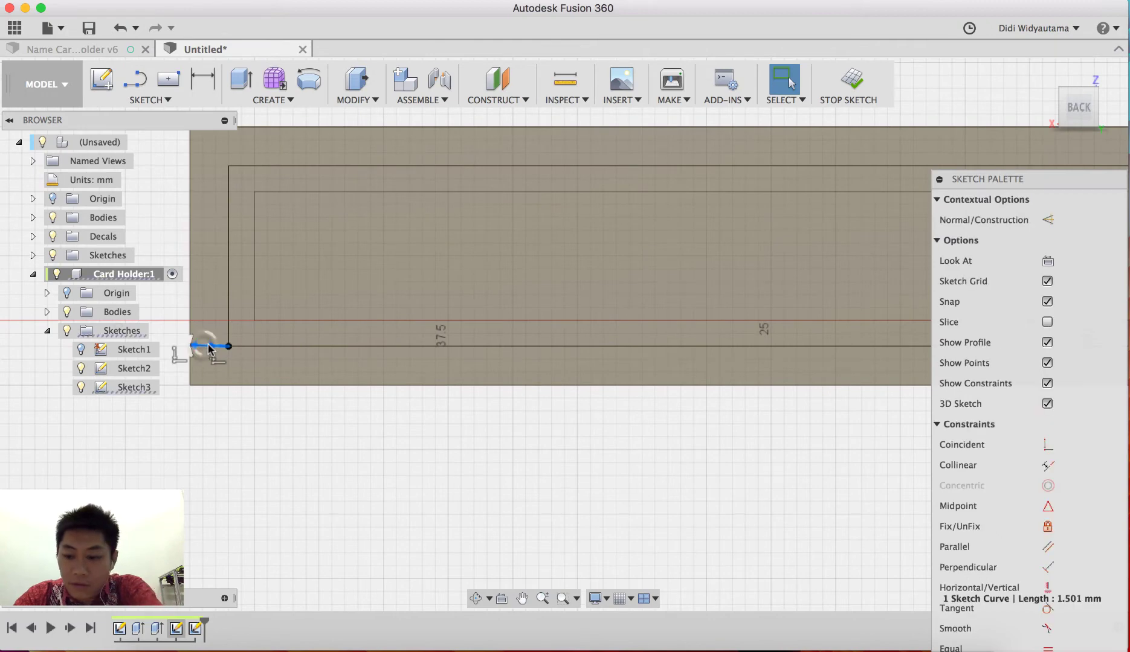
key(Delete)
Step: Draw short lines from the inner rim outline's two lower corners straight out to the outer side edges, and finish the sketch
key(l)
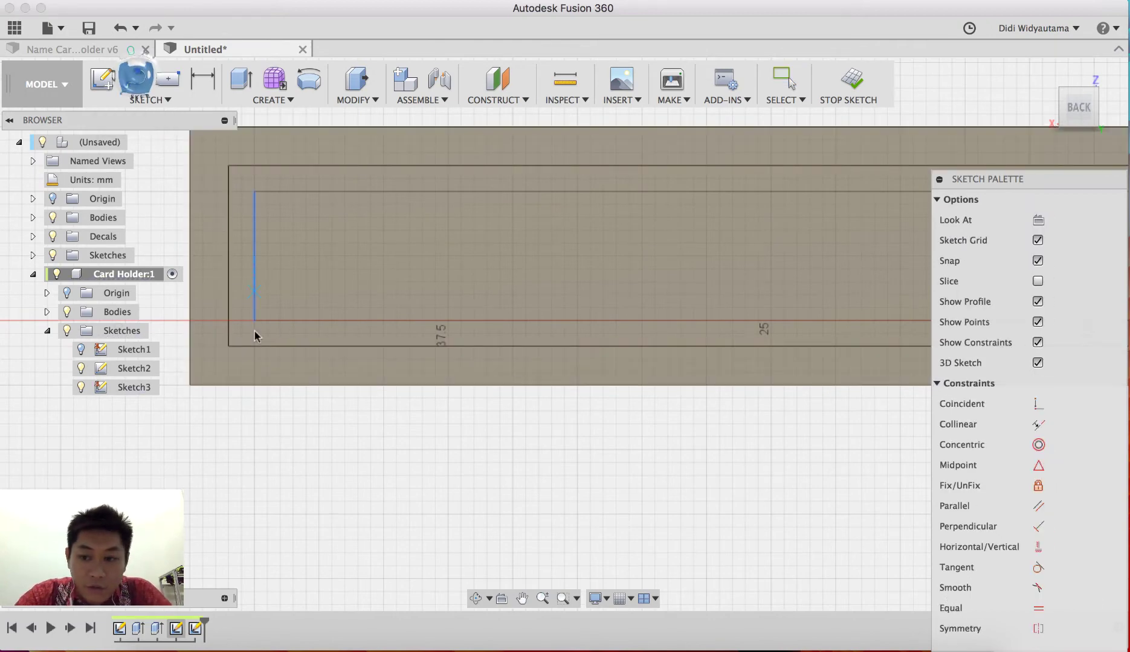
click(224, 343)
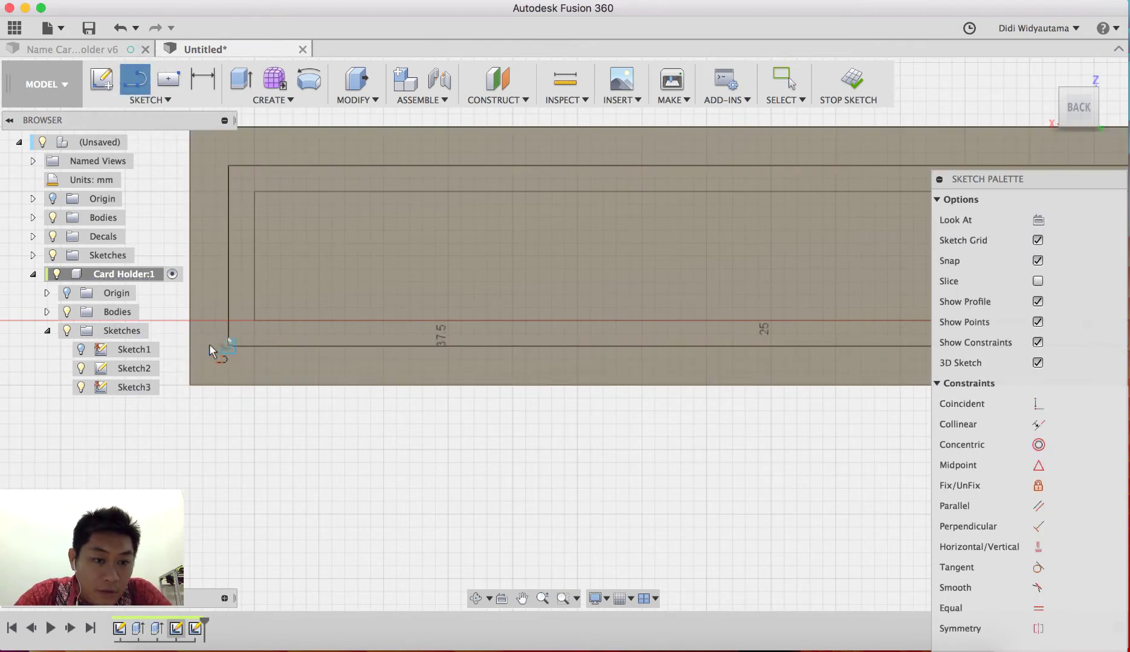
click(192, 345)
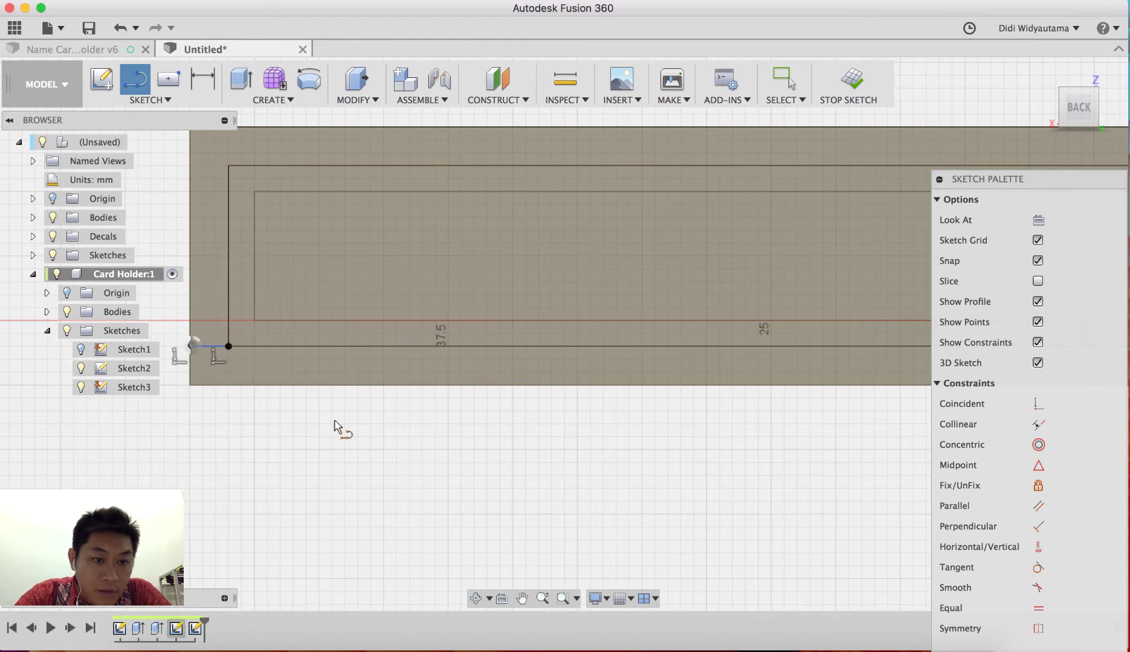
middle_drag(456, 425, 35, 405)
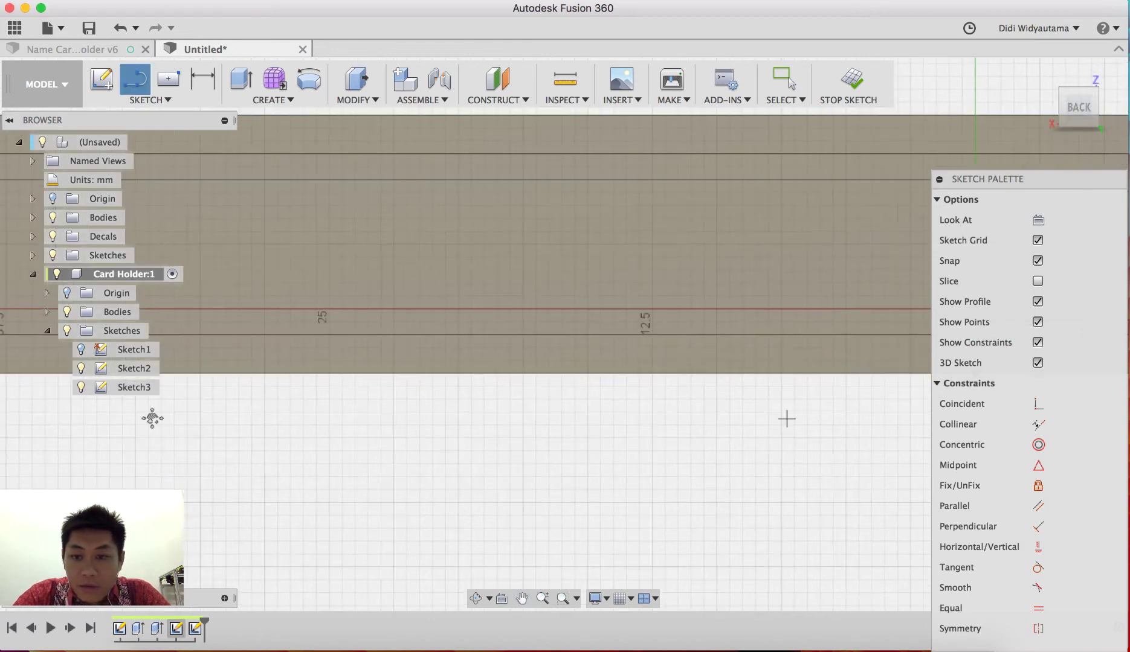
mouse_move(530, 421)
middle_down()
mouse_move(660, 403)
mouse_move(574, 367)
middle_up()
click(560, 363)
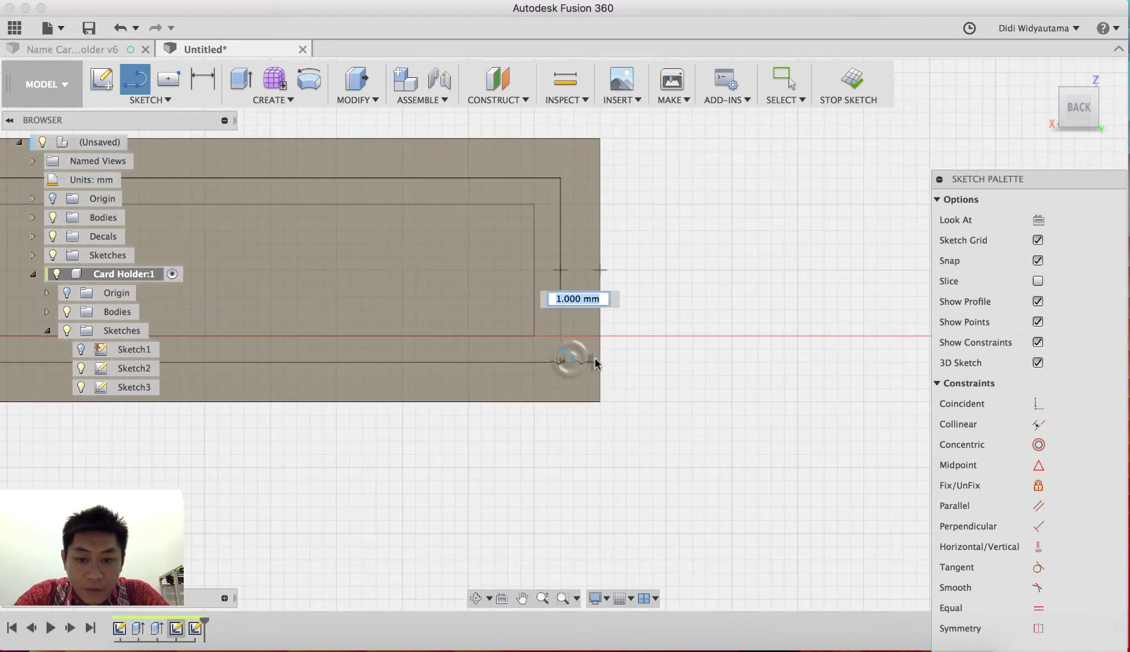
click(596, 362)
scroll(710, 361, down, 3)
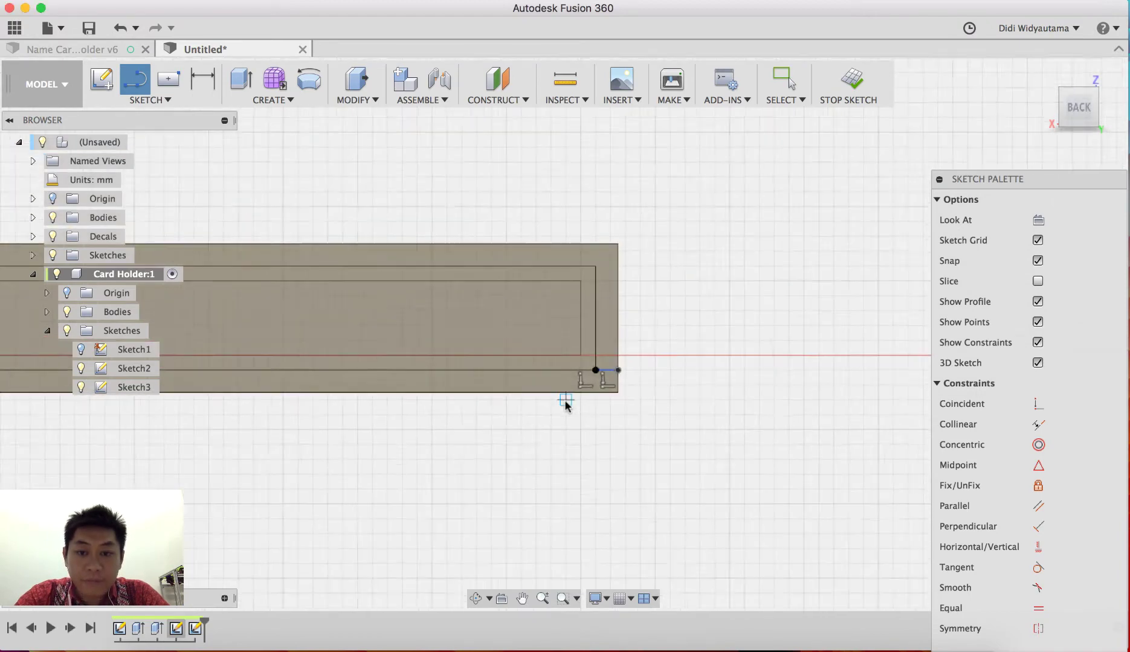
mouse_move(595, 370)
middle_down()
mouse_move(928, 368)
mouse_move(918, 344)
middle_up()
click(854, 92)
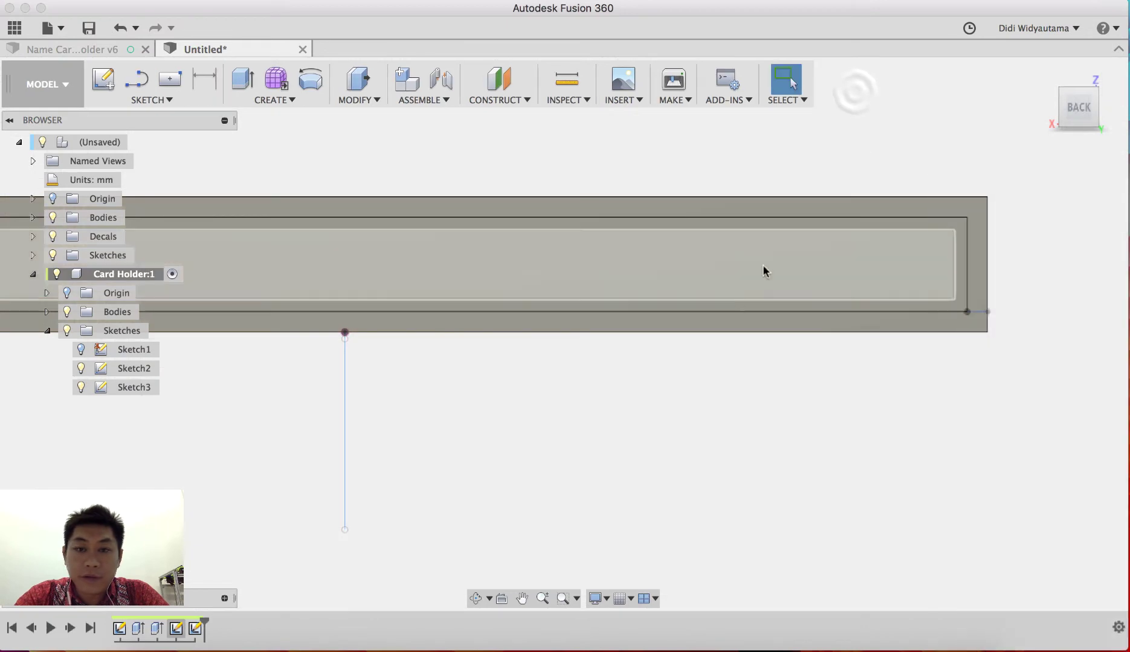
Step: Sweep the closed rear rim strip along the filleted stand path as a single path, joining it to the holder body
mouse_move(715, 336)
shift+middle_down()
mouse_move(709, 386)
mouse_move(753, 309)
mouse_move(784, 316)
mouse_move(643, 282)
shift+middle_up()
click(258, 100)
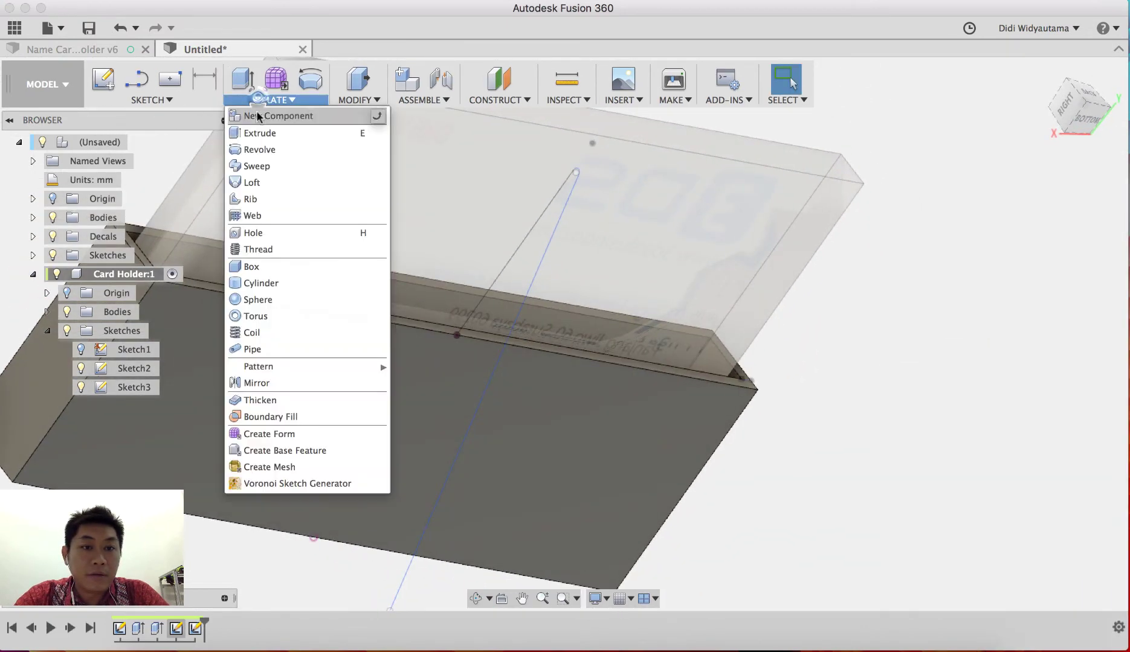
click(254, 165)
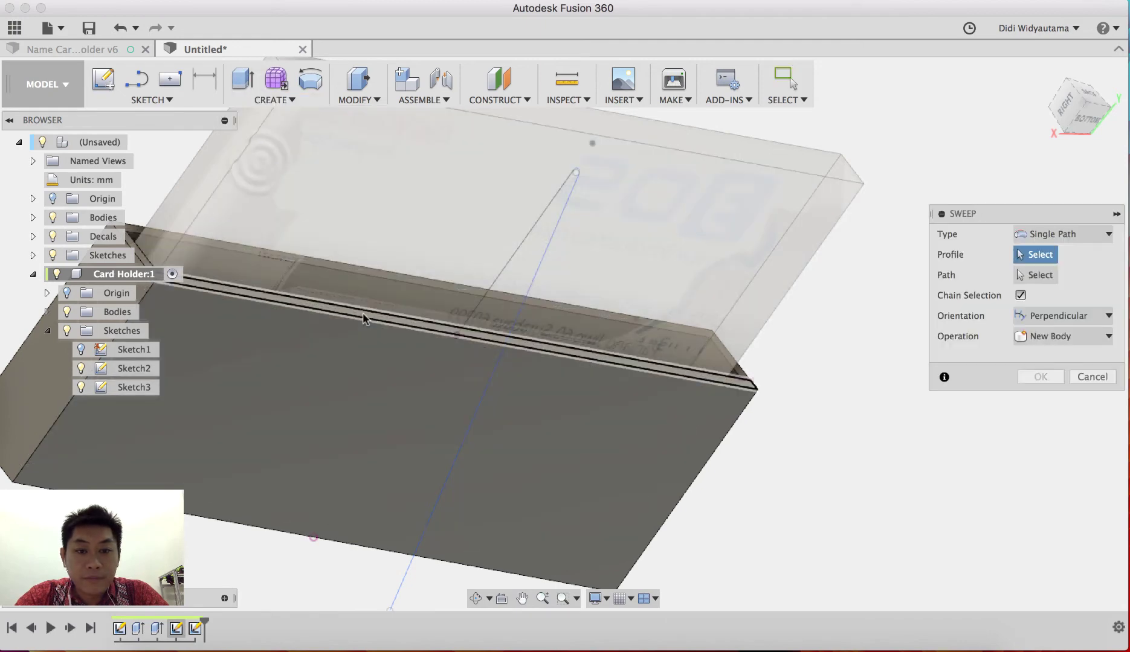
click(366, 308)
scroll(848, 361, down, 3)
scroll(858, 363, down, 2)
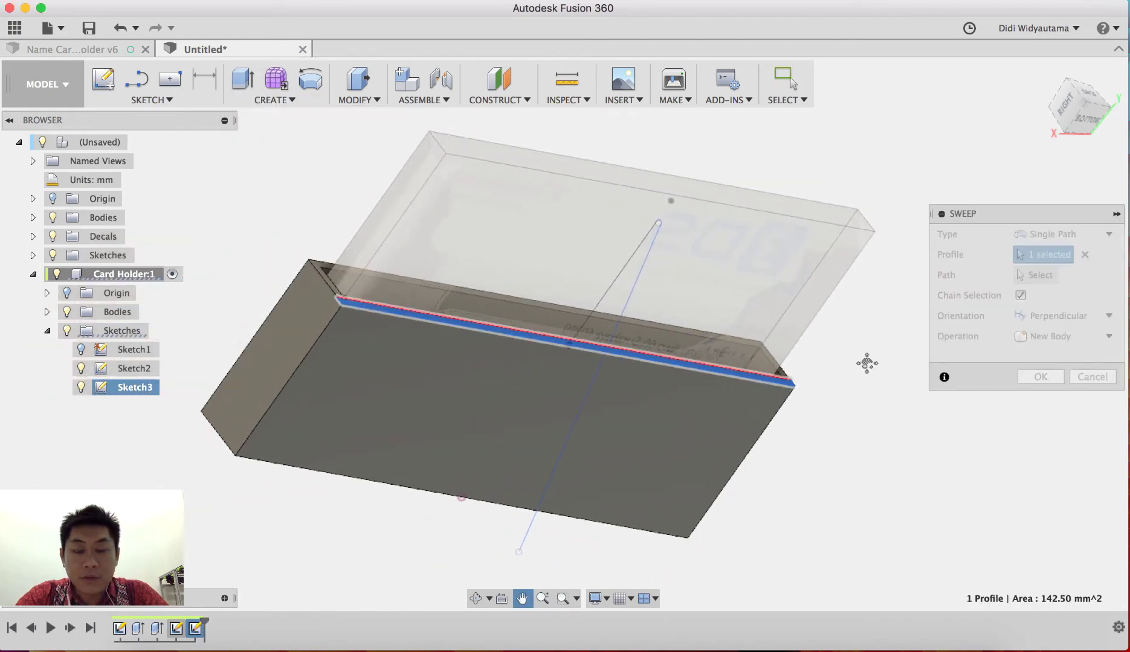
click(667, 253)
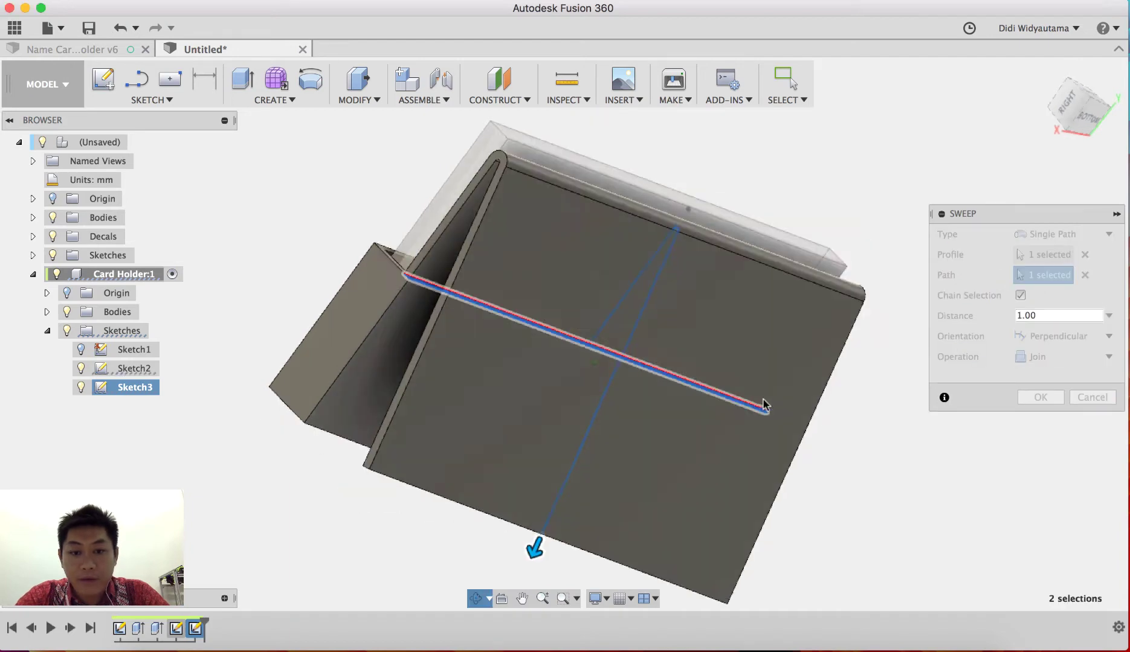
shift+middle_drag(763, 405, 754, 462)
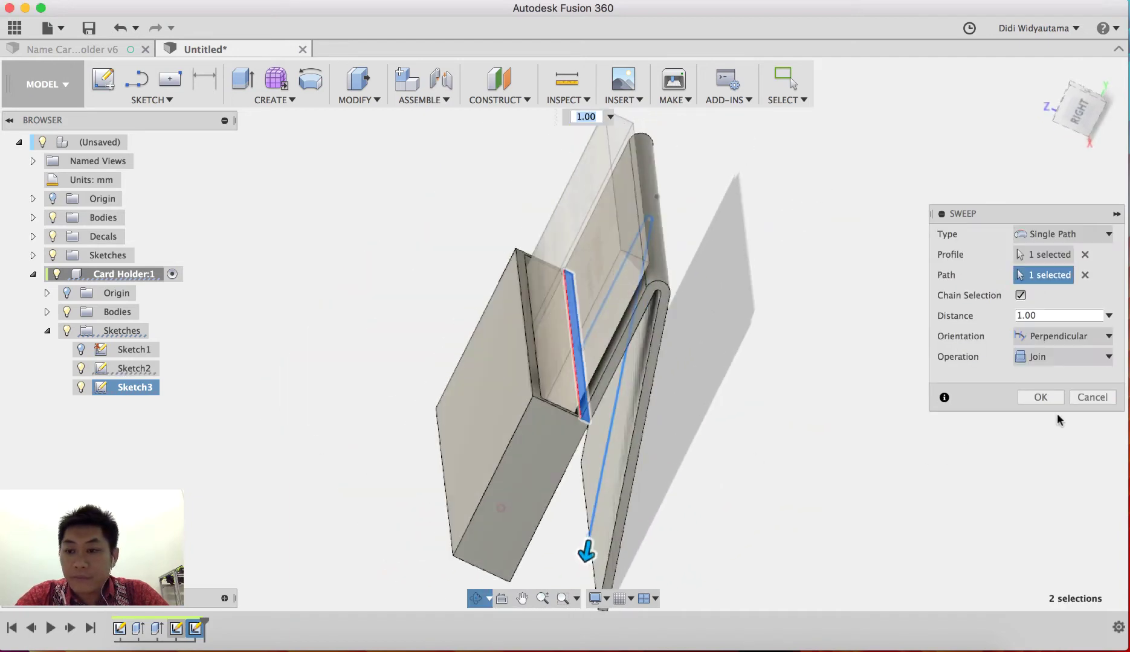
click(1051, 402)
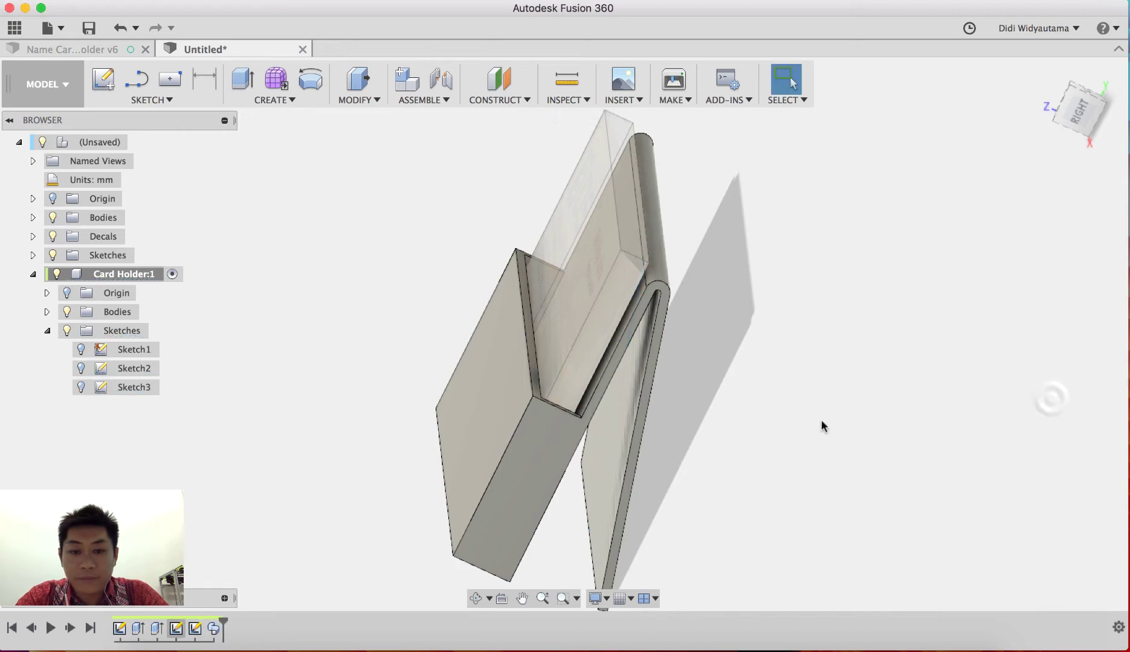
Step: Create a new sketch on the XY origin plane behind the stand
shift+middle_drag(820, 426, 748, 401)
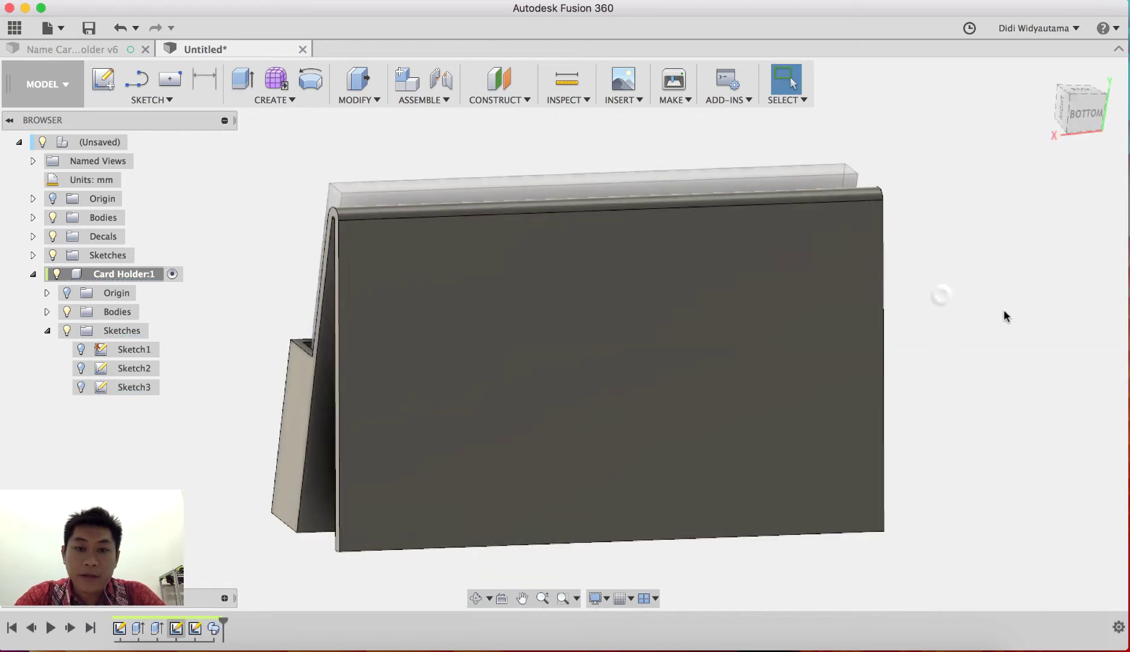
shift+middle_drag(1003, 315, 861, 321)
drag(846, 379, 933, 345)
key(Escape)
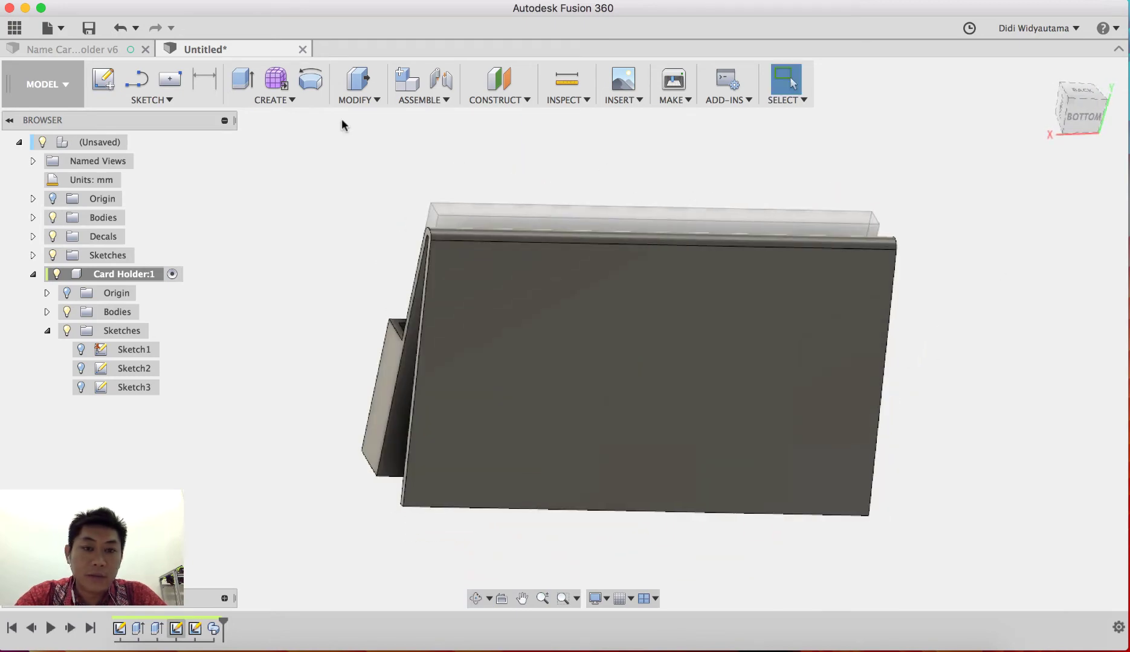
click(110, 86)
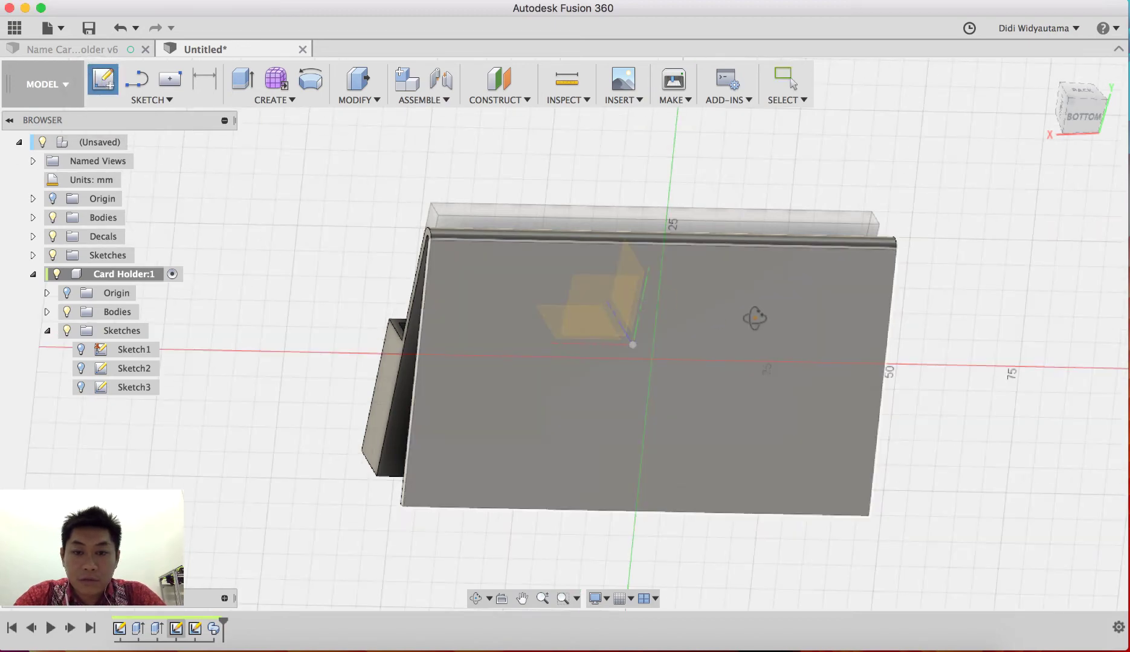
mouse_move(755, 318)
shift+middle_down()
mouse_move(752, 297)
mouse_move(763, 318)
shift+middle_up()
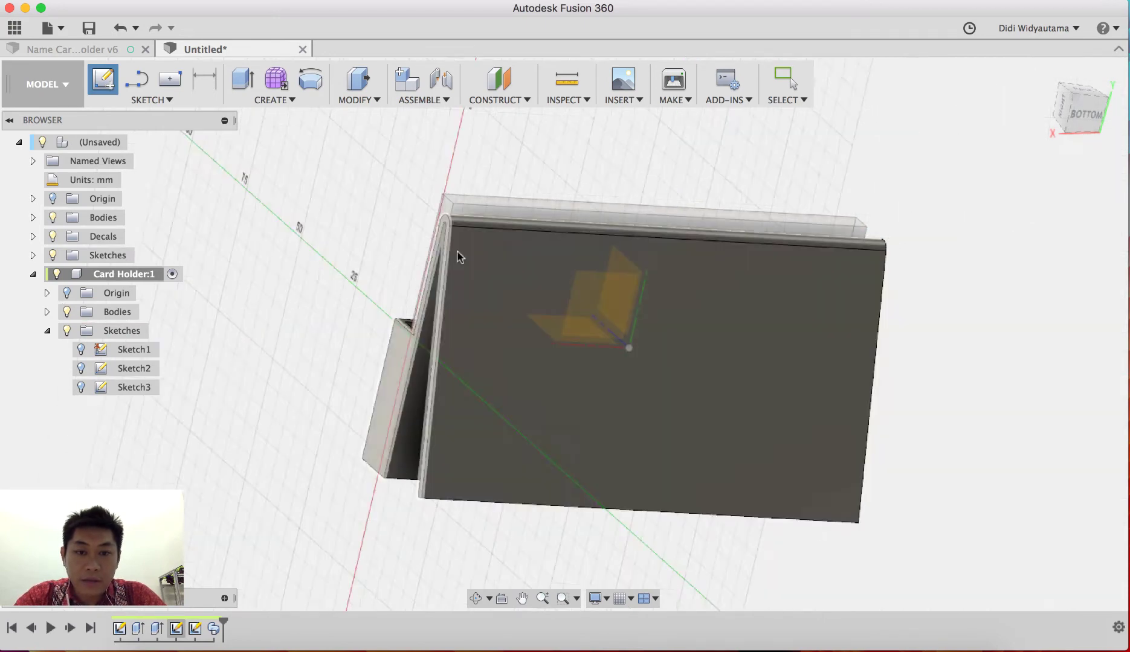
click(586, 298)
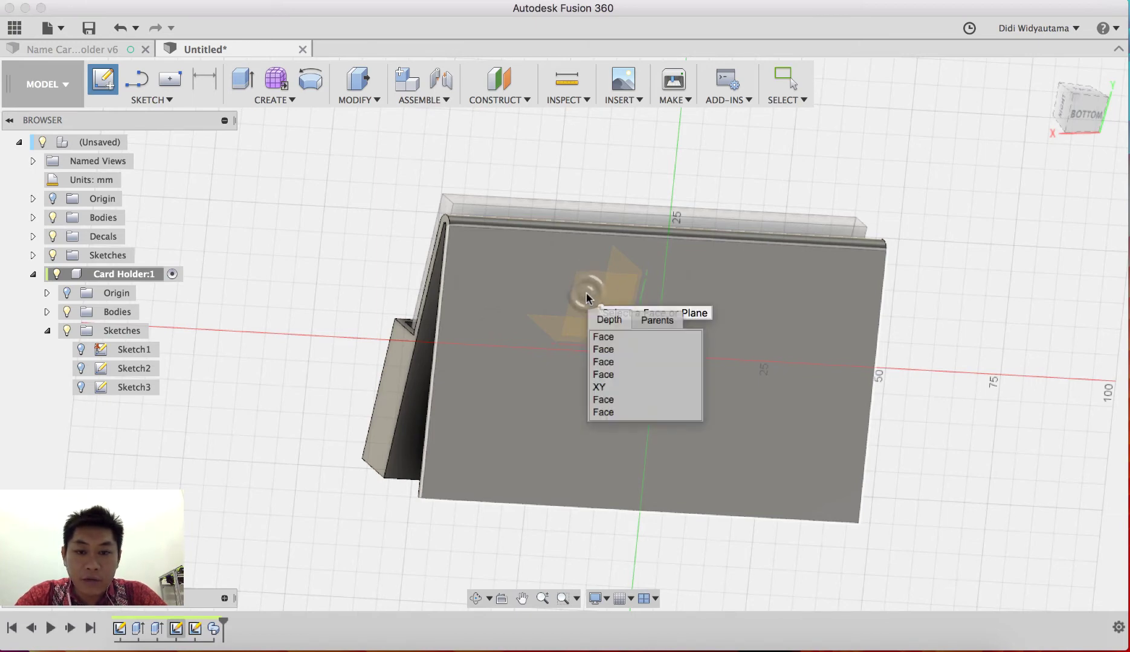
click(604, 390)
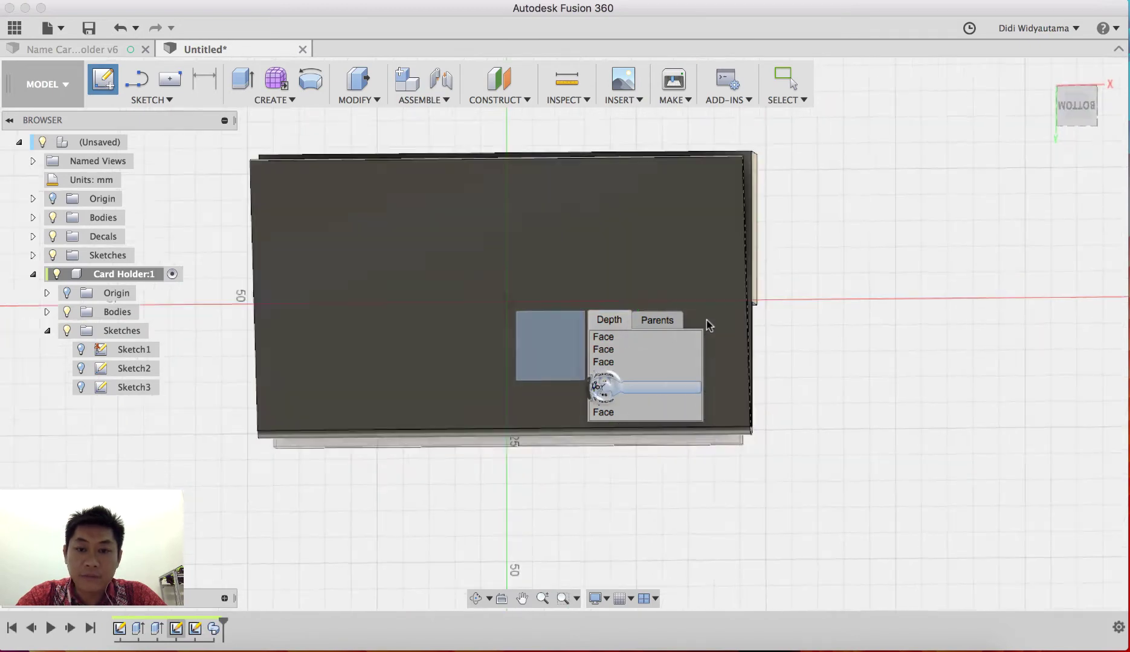
Step: Draw a closed triangle over the stand's left side, from its lower corner up a slanted side about 63 mm long, extending past the top edge
click(1095, 71)
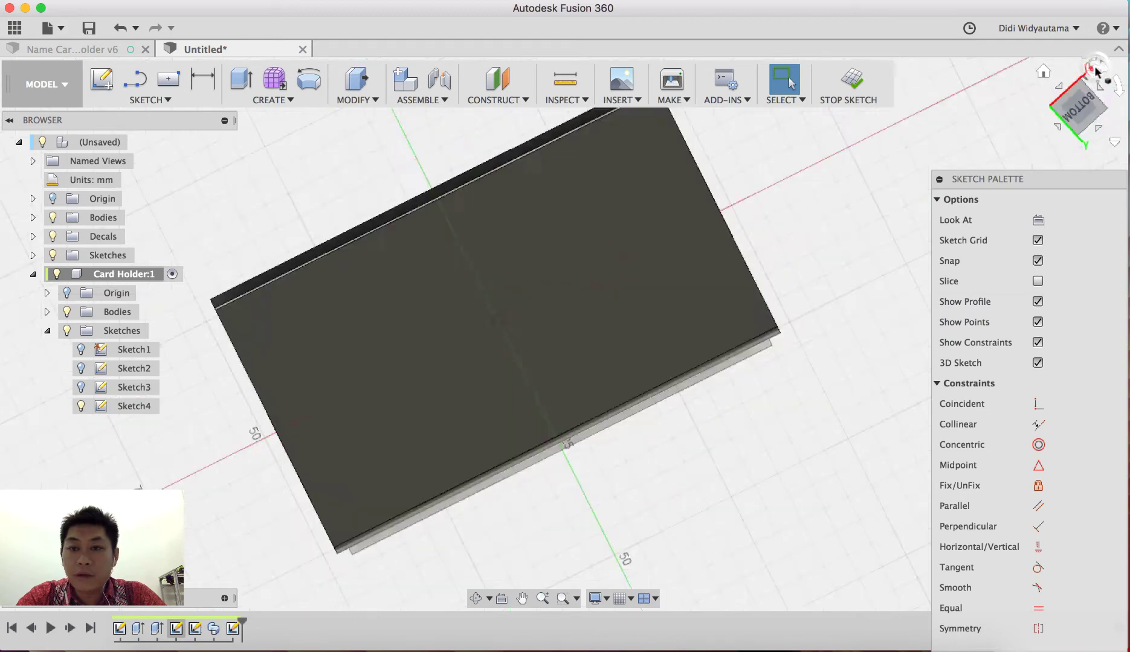
click(1096, 71)
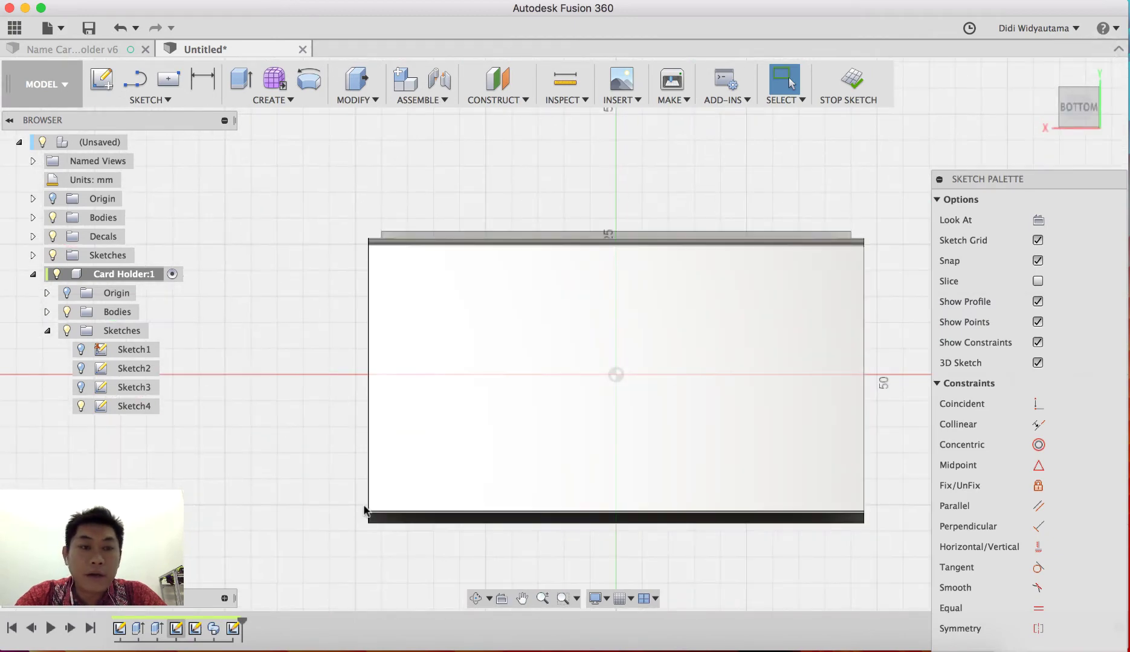
click(136, 80)
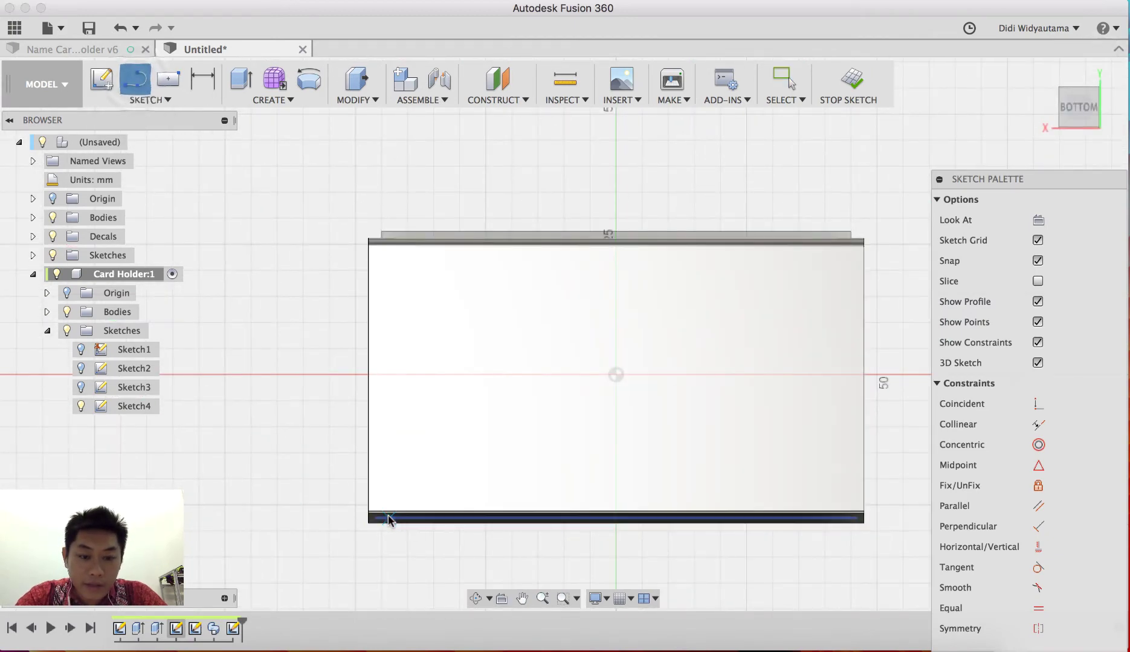
mouse_move(475, 551)
shift+middle_down()
mouse_move(517, 540)
mouse_move(504, 542)
shift+middle_up()
click(1081, 107)
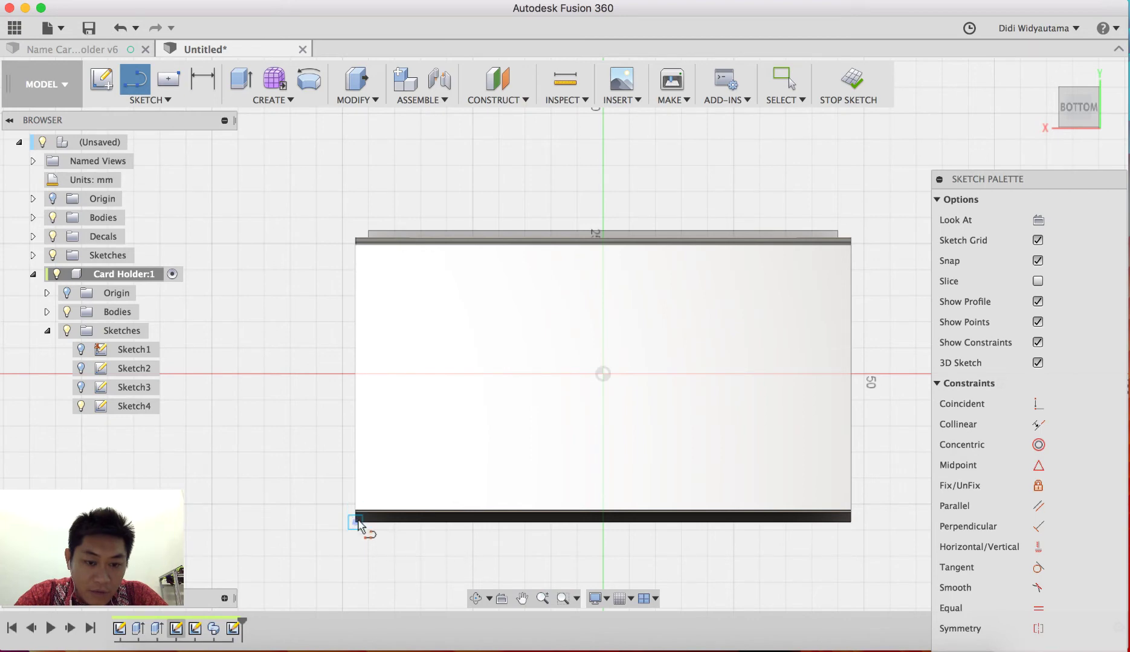
click(357, 523)
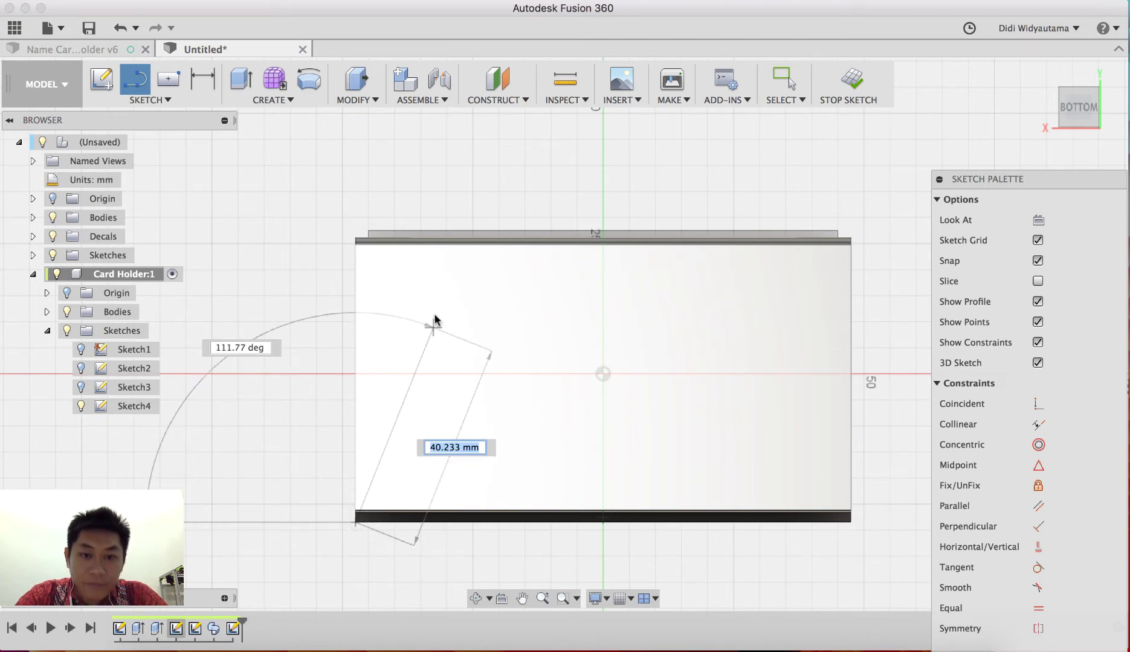
click(452, 210)
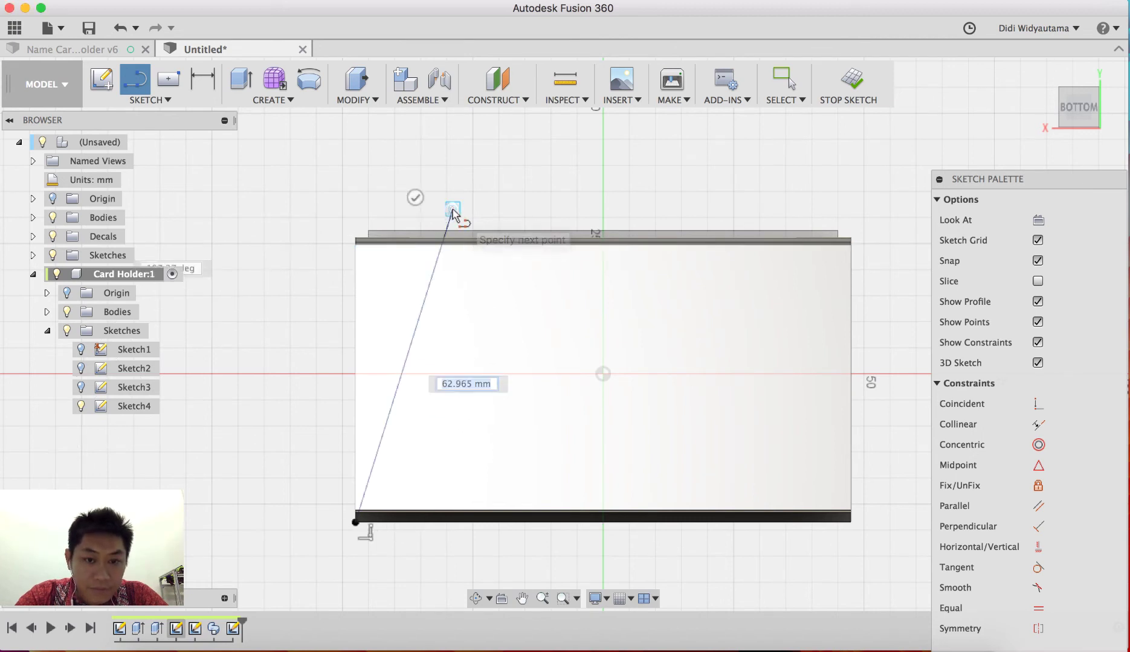
click(356, 210)
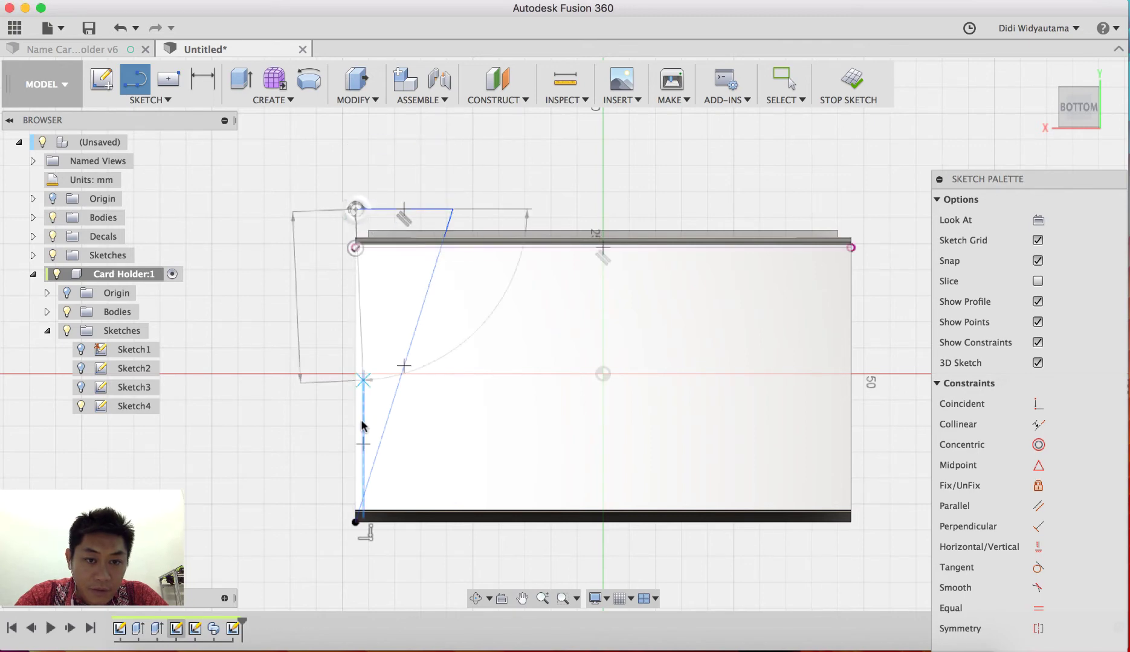
click(356, 521)
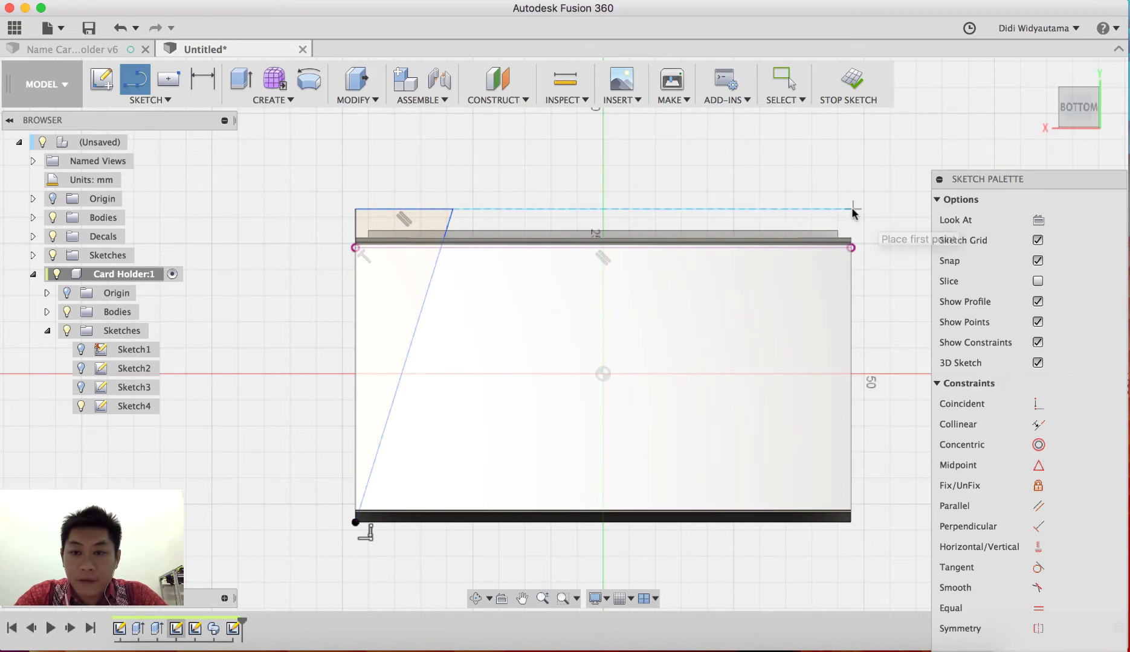
Step: Draw a closed triangle over the stand's right side, from its lower corner up a slanted side to the left triangle's top height
click(850, 522)
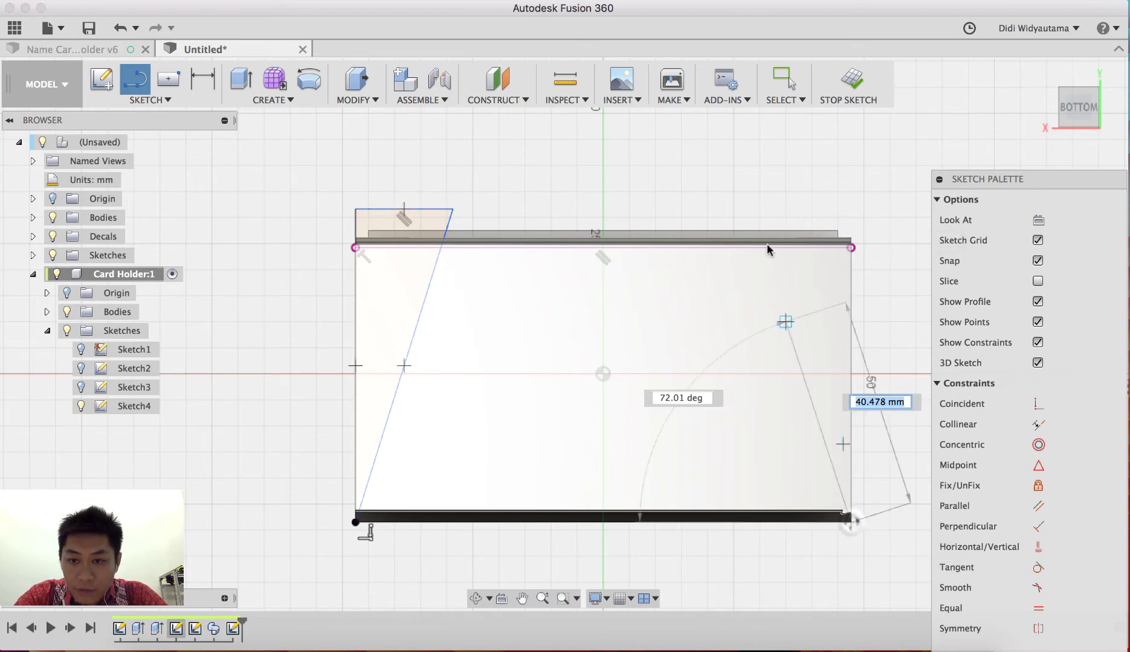
click(759, 210)
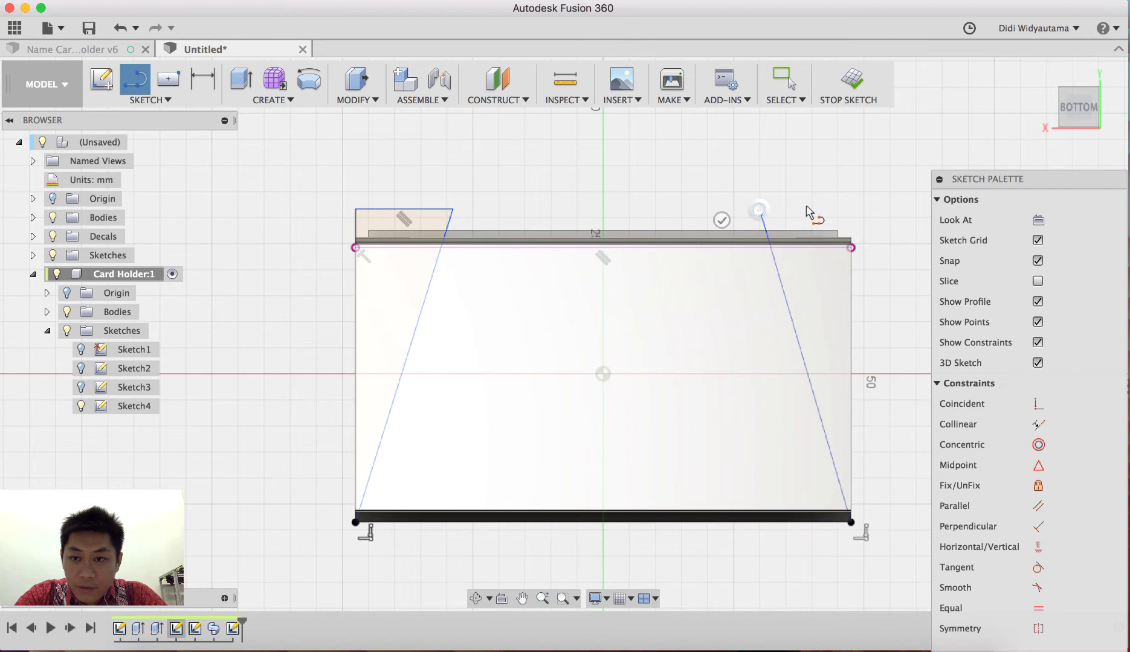
click(852, 210)
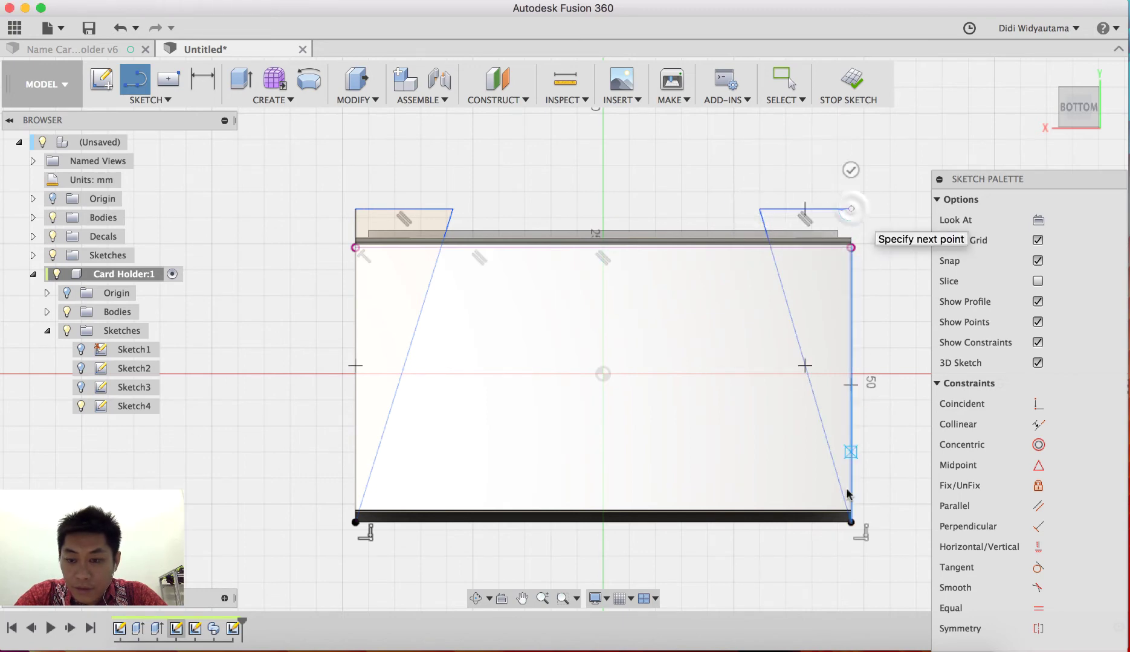
click(851, 522)
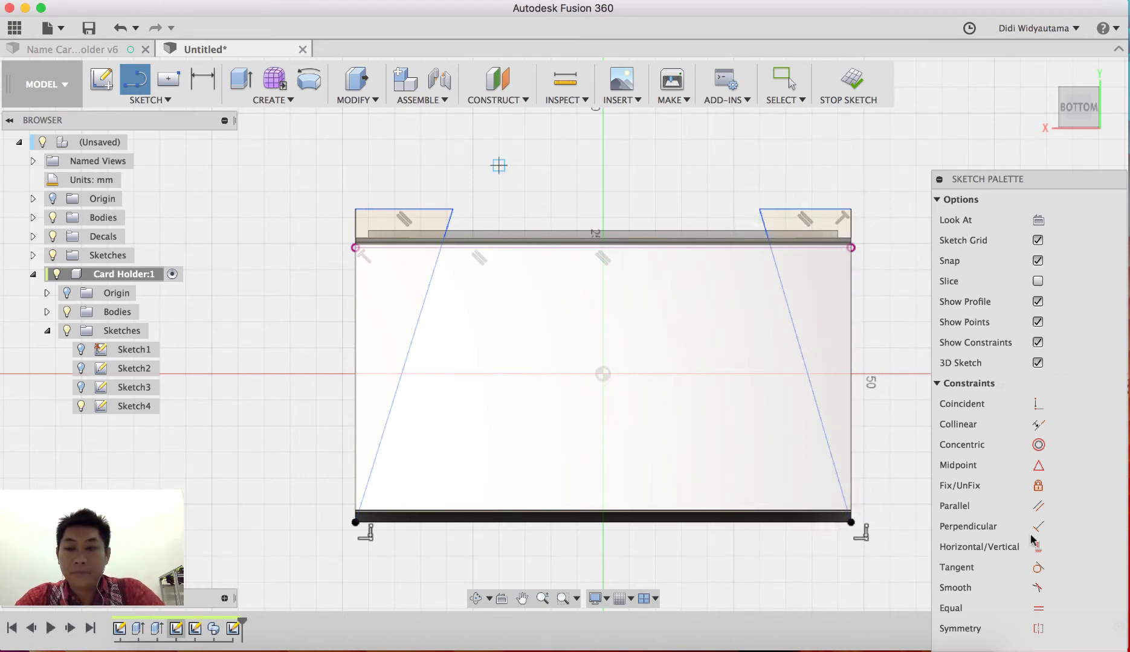
key(Escape)
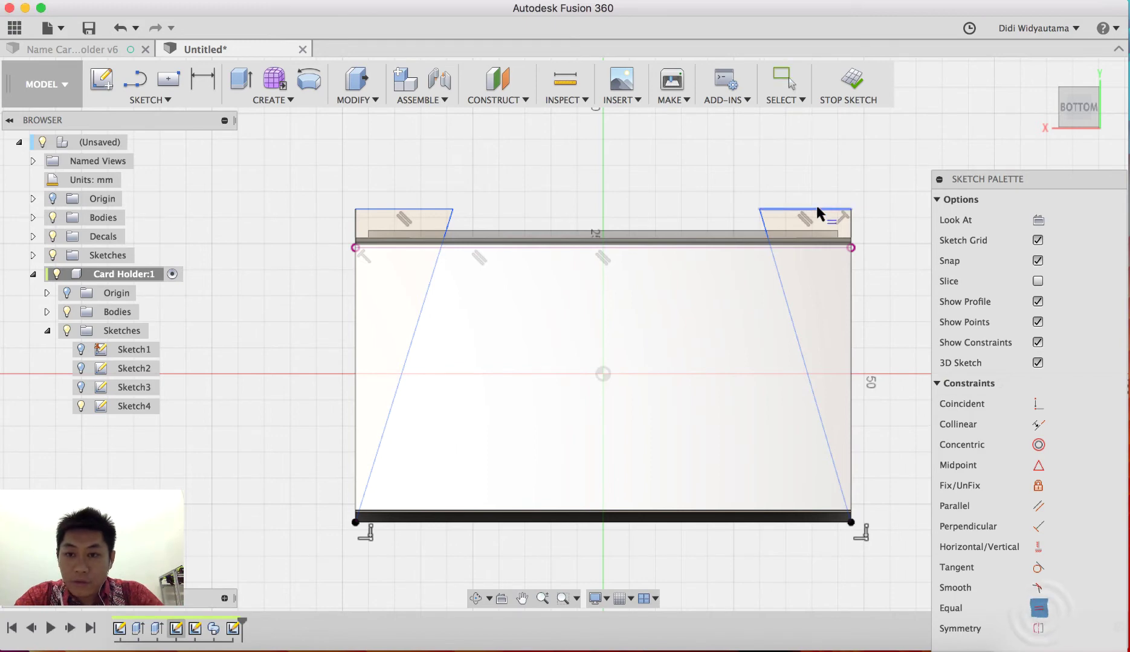
Step: Constrain the top edges of the two side triangles to be equal in length and collinear
click(819, 211)
click(430, 209)
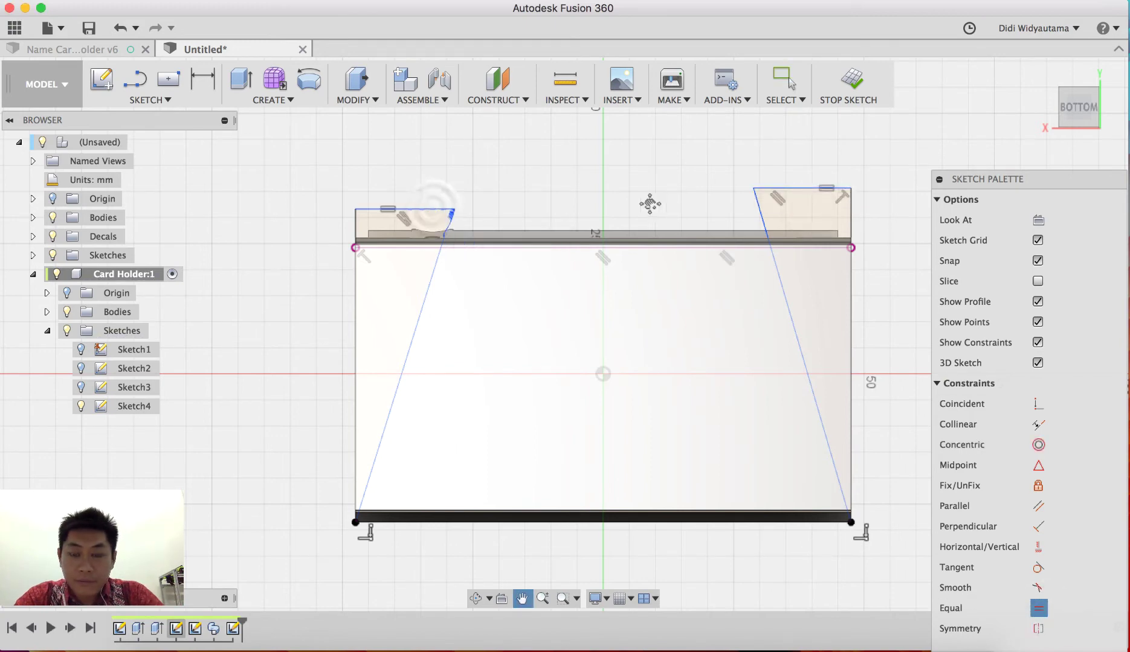
middle_drag(650, 204, 598, 208)
click(1038, 425)
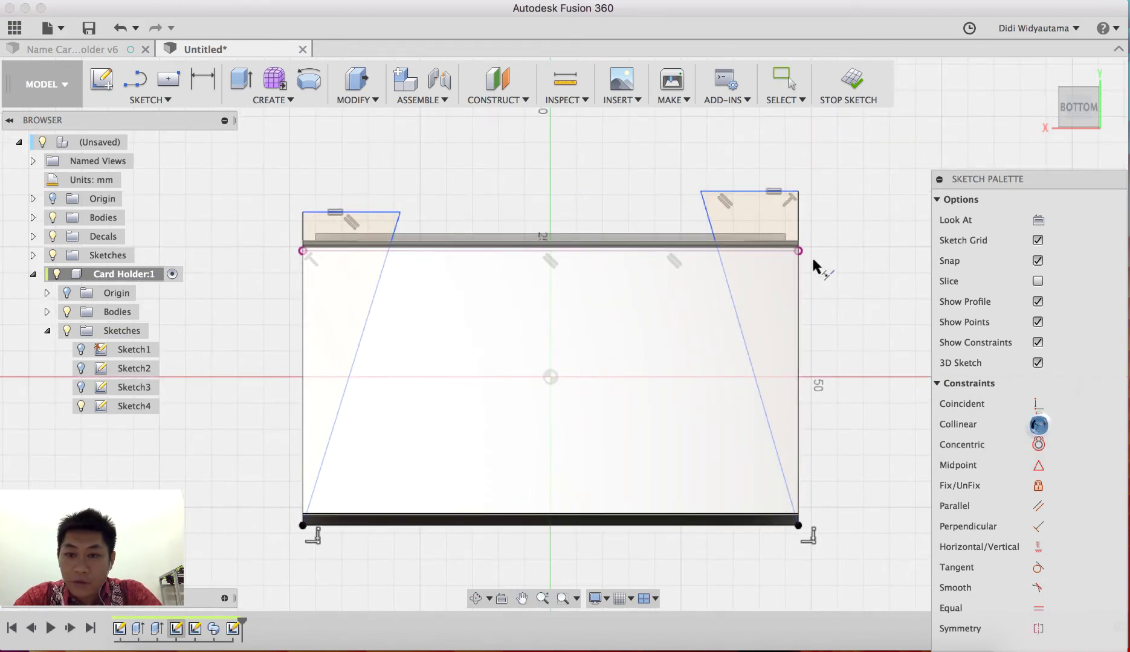
click(757, 193)
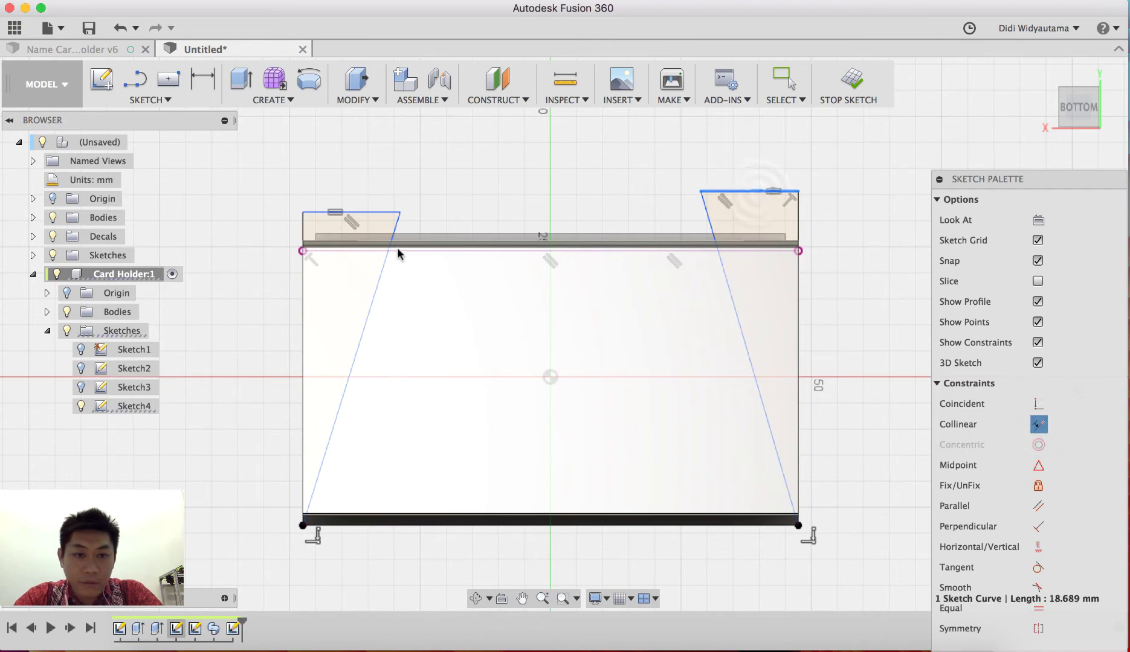
click(377, 216)
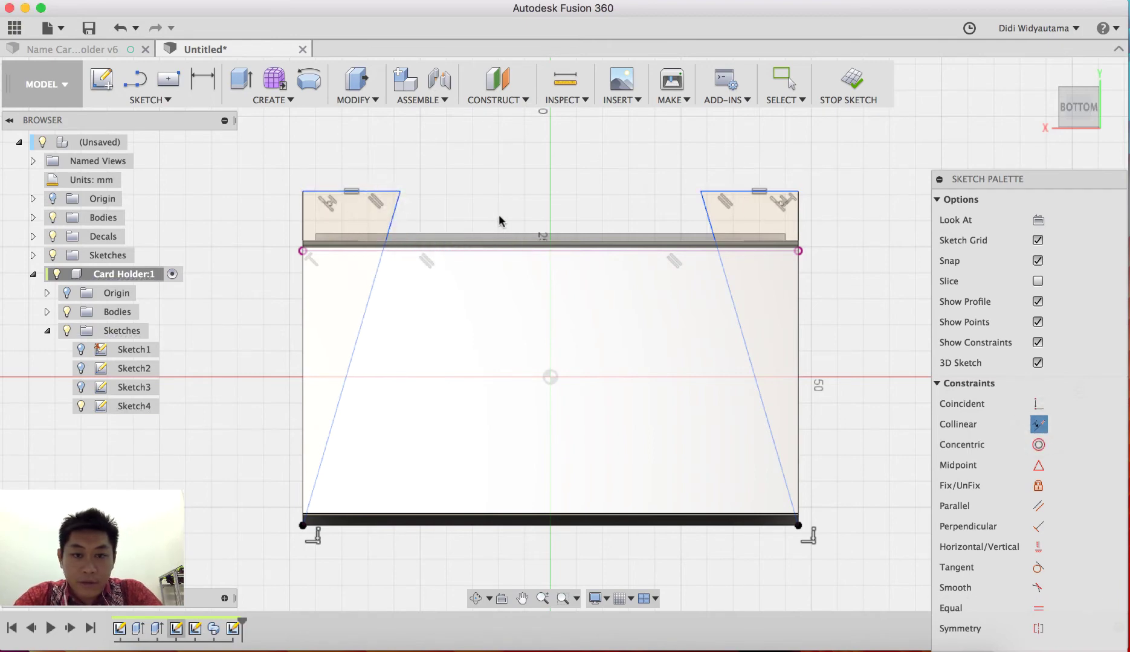
Step: Dimension the angle between the right triangle's vertical and slanted sides at 15 degrees
click(203, 78)
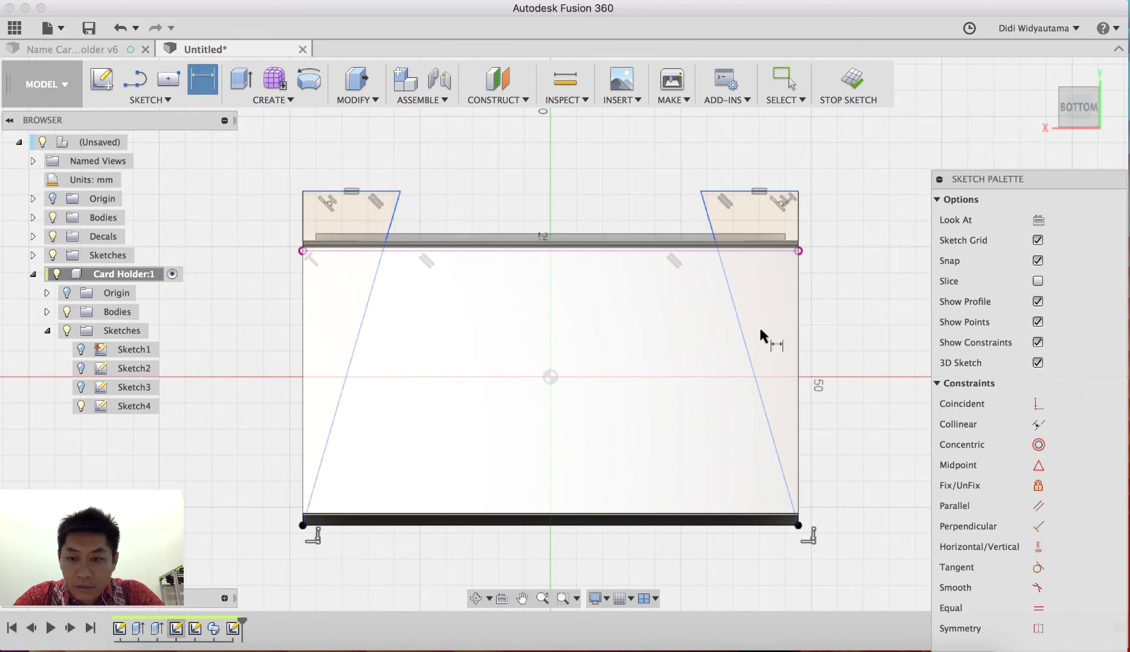
key(Escape)
click(797, 305)
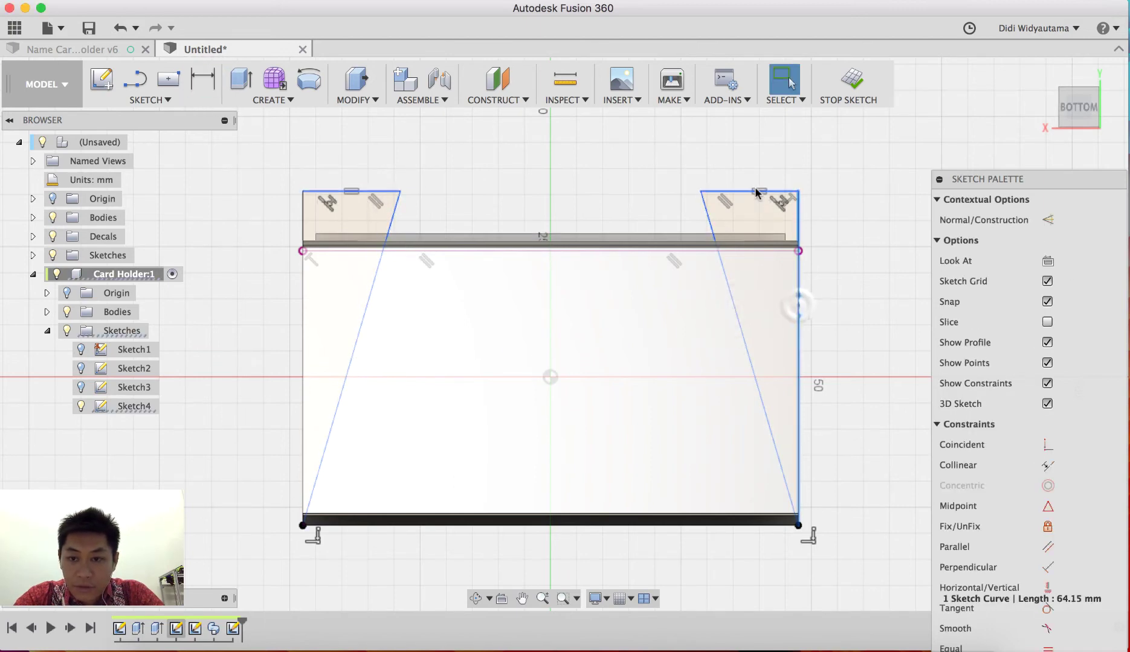
click(200, 81)
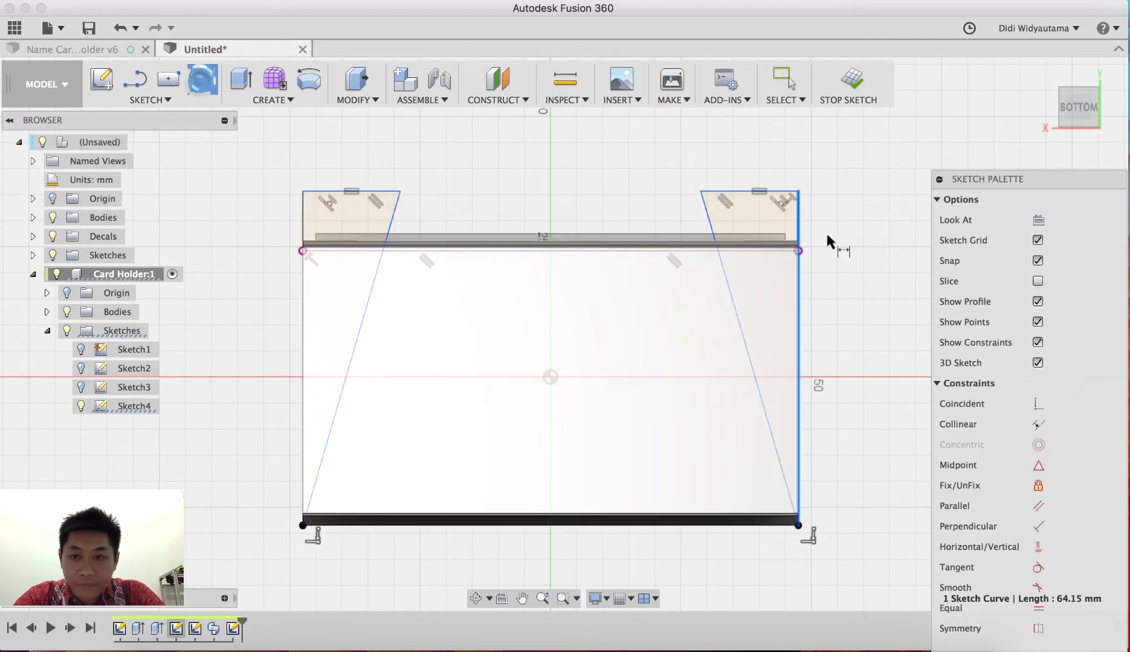
click(708, 216)
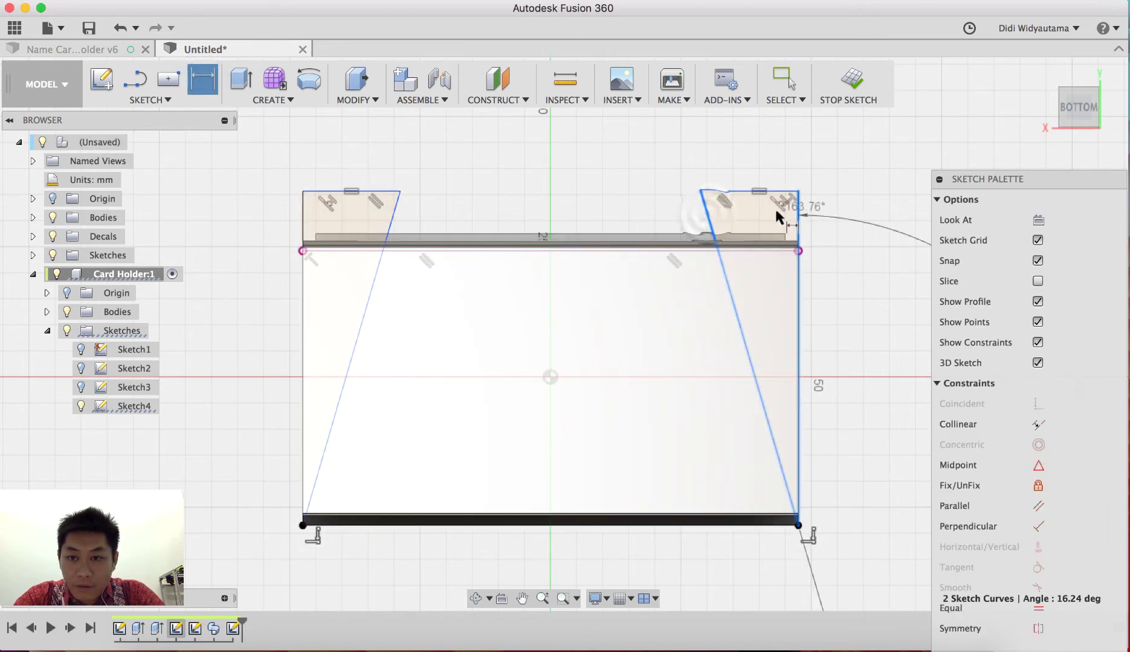
click(756, 161)
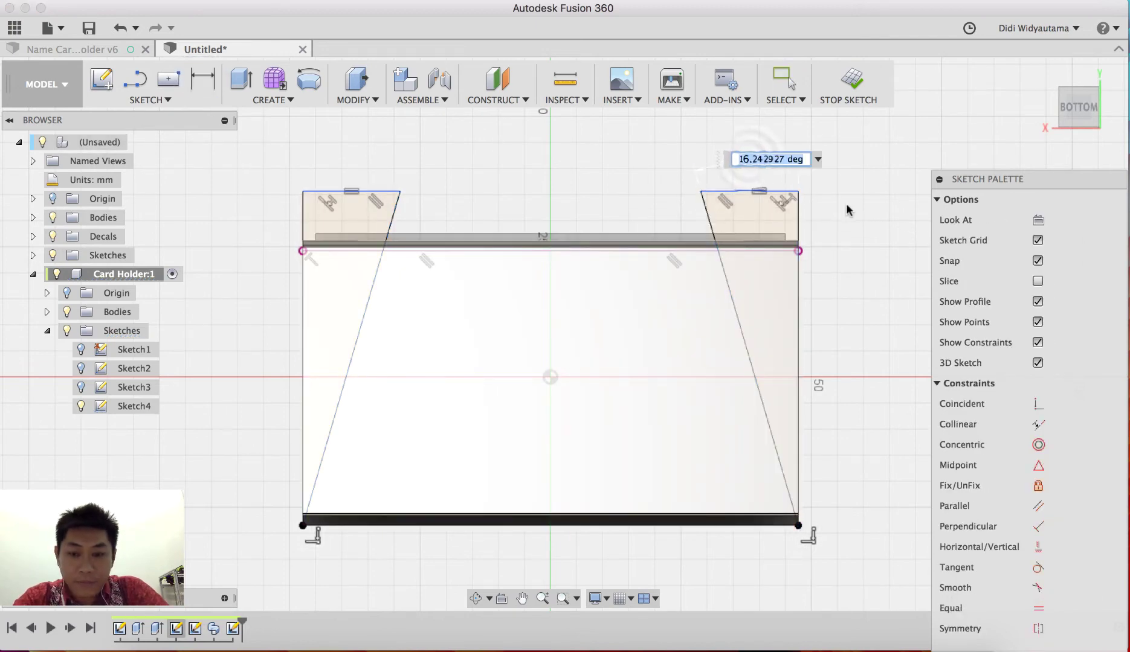
text(15)
key(Return)
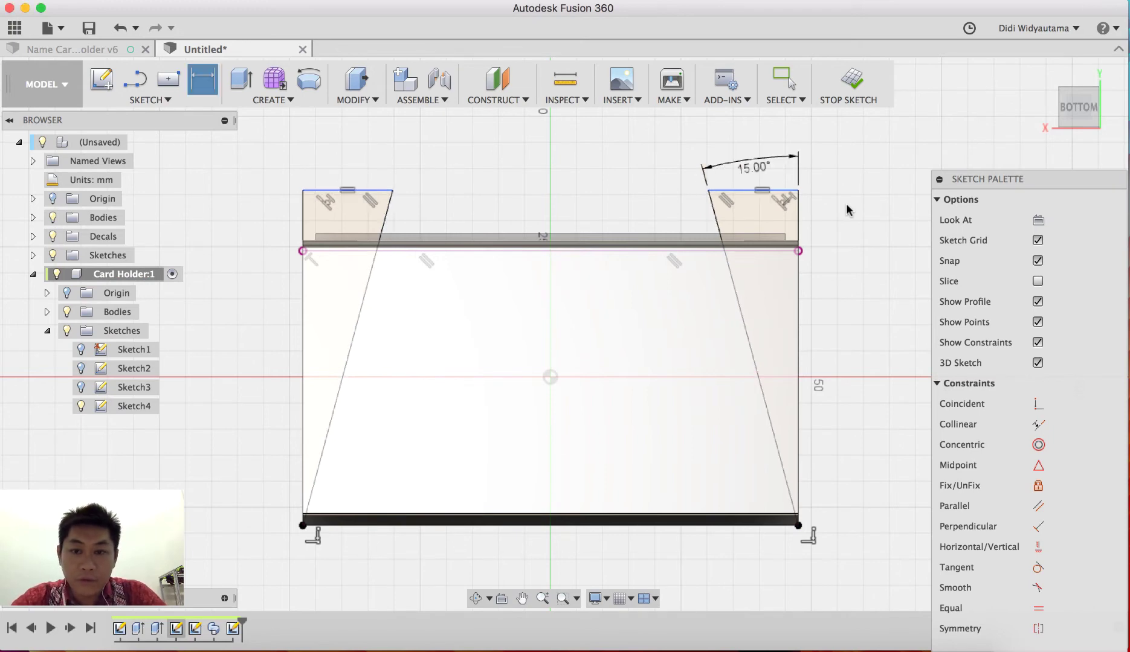
key(Escape)
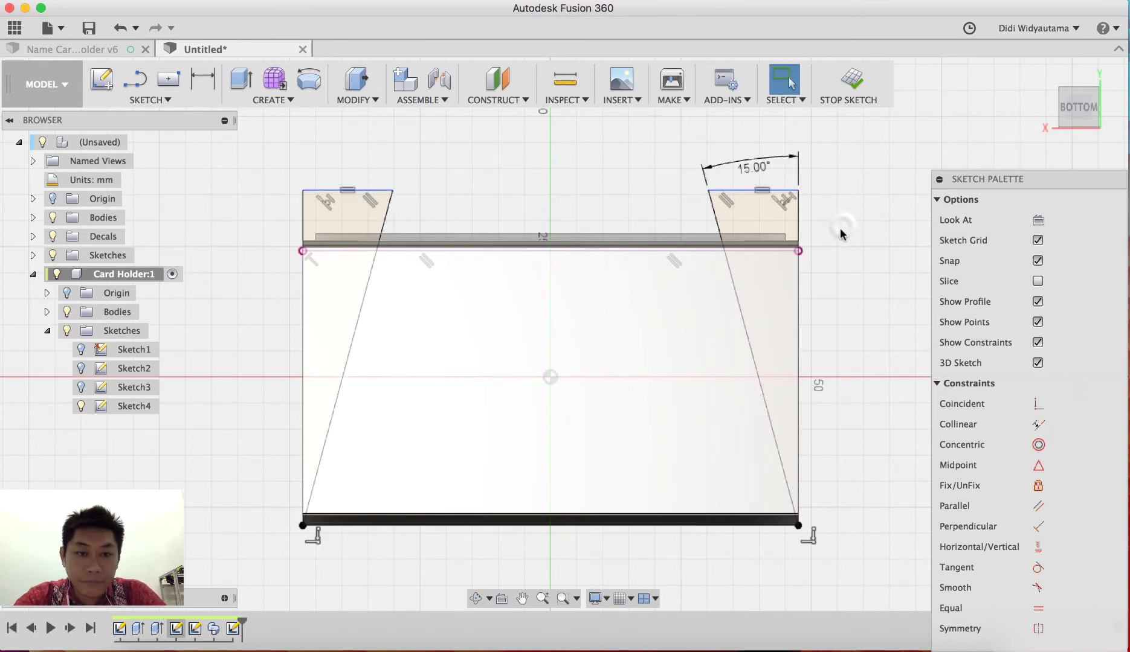
mouse_move(779, 254)
middle_down()
mouse_move(605, 212)
mouse_move(128, 148)
middle_up()
scroll(611, 222, down, 2)
click(134, 80)
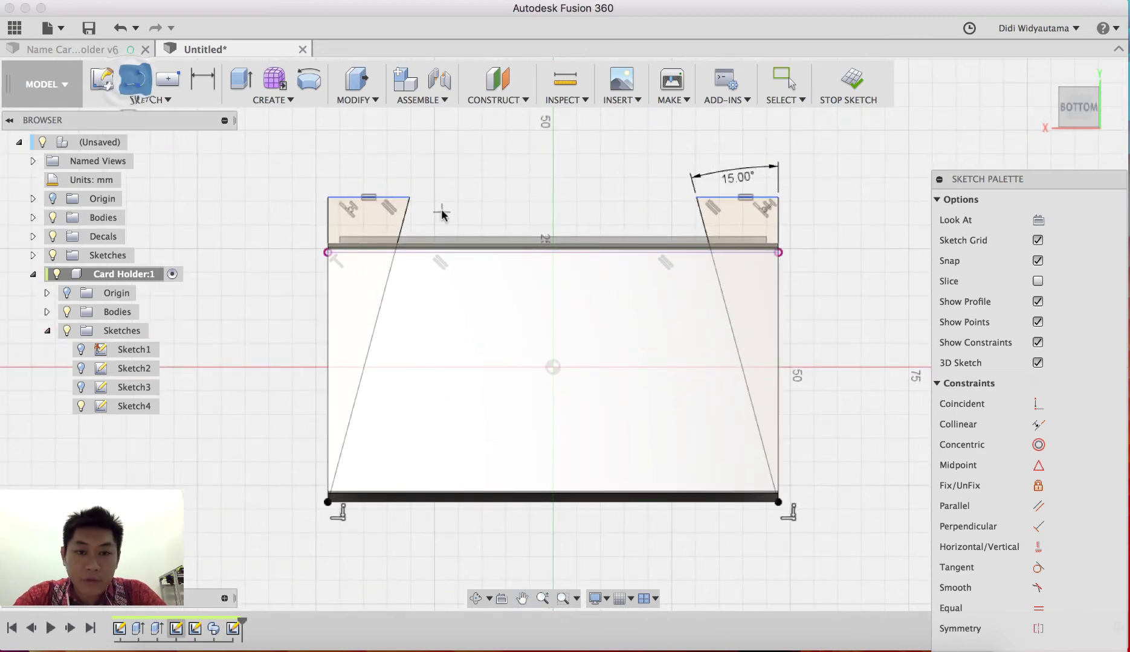
click(380, 502)
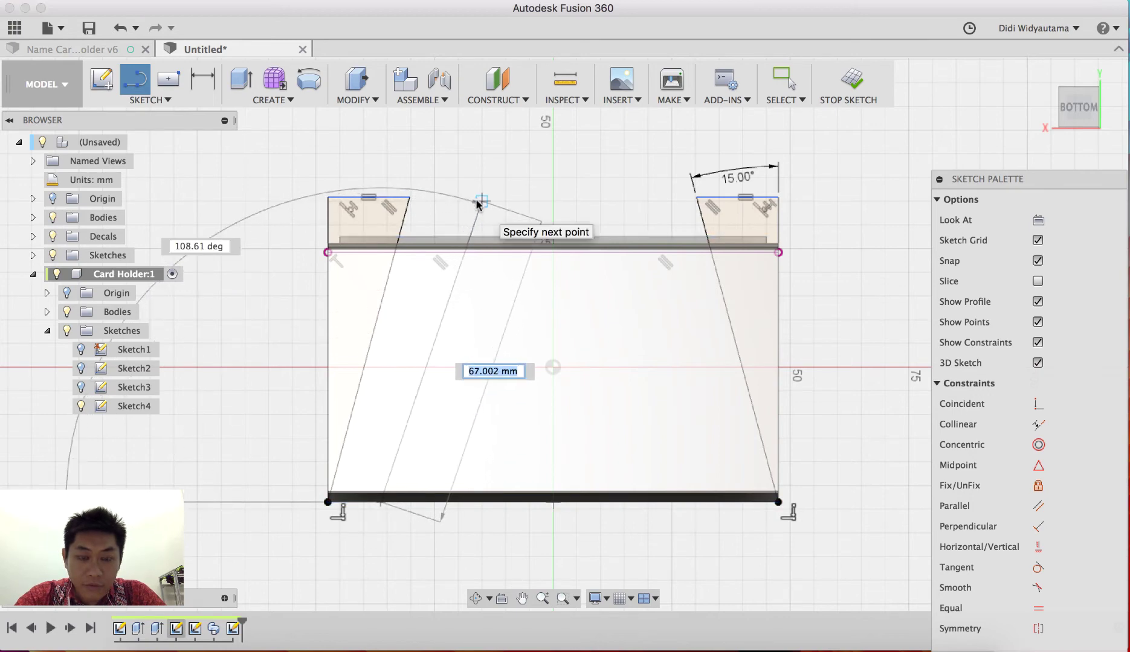
key(Escape)
click(133, 80)
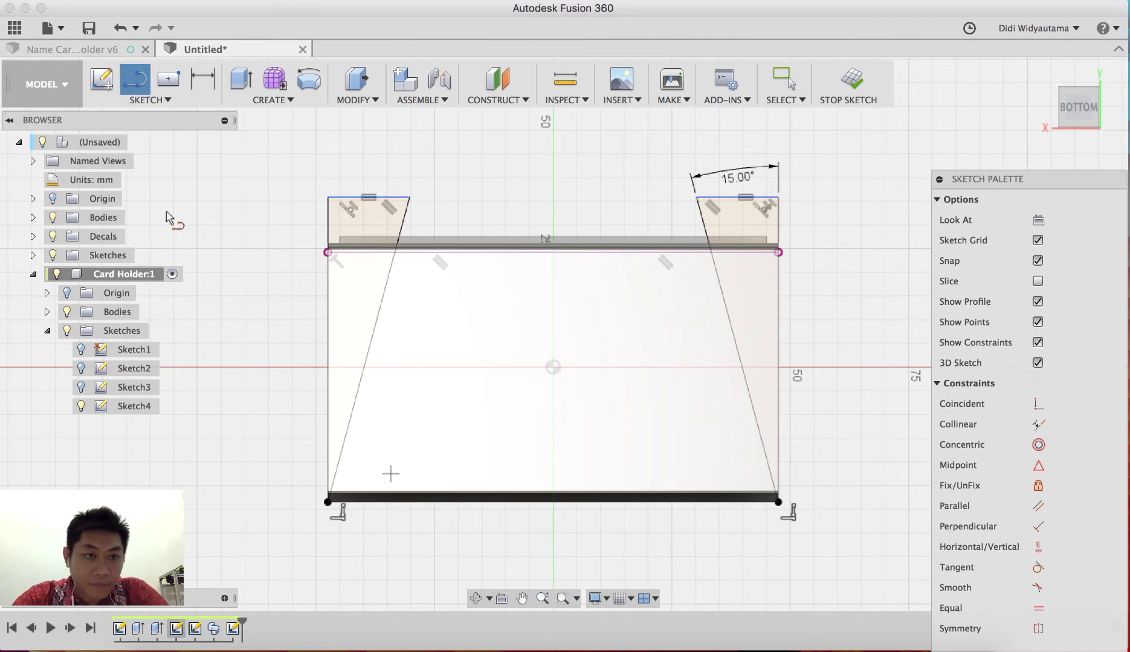
key(Escape)
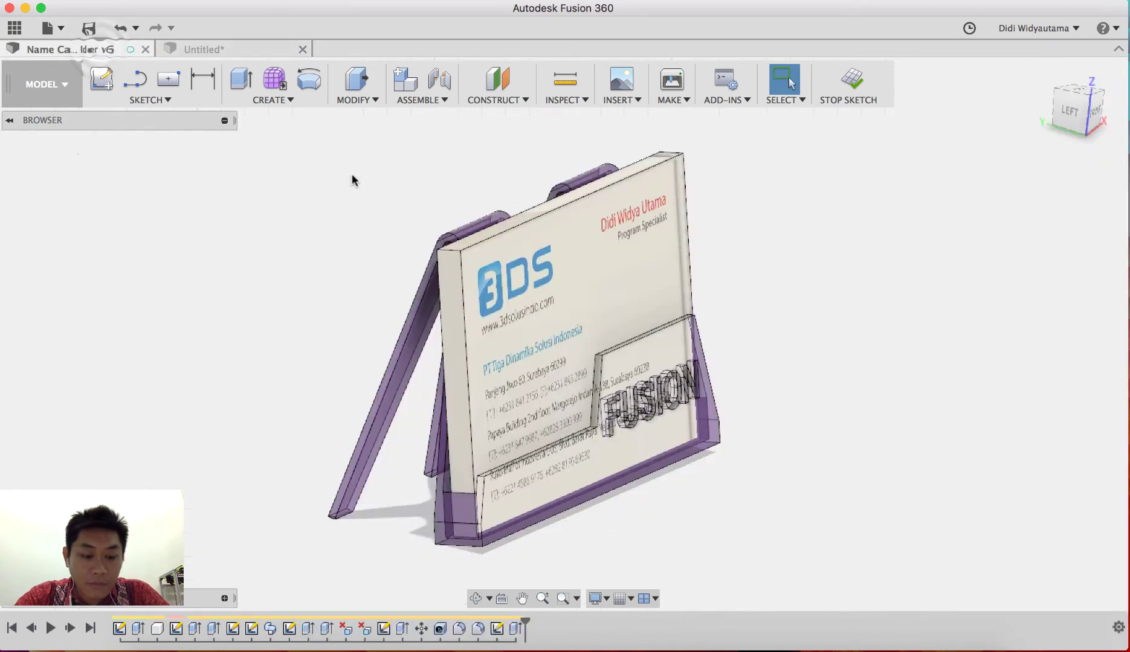
Step: Examine the back legs of the stand in the Name Card Holder v6 design, and return to the untitled design's sketch
shift+middle_drag(460, 291, 603, 340)
key(F6)
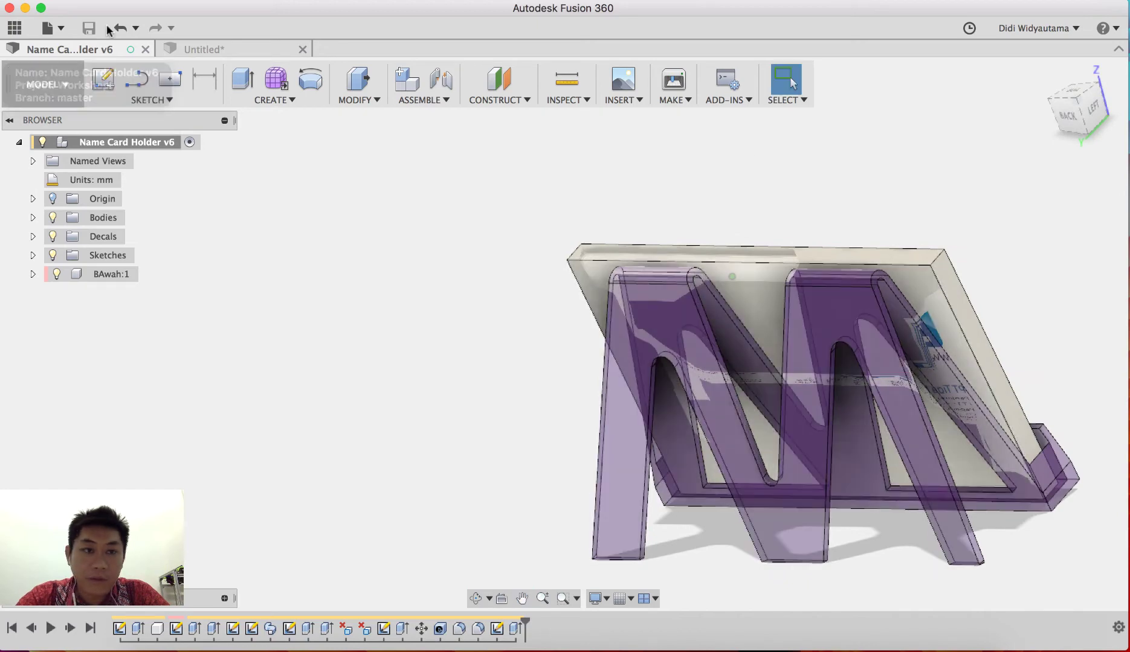
click(186, 46)
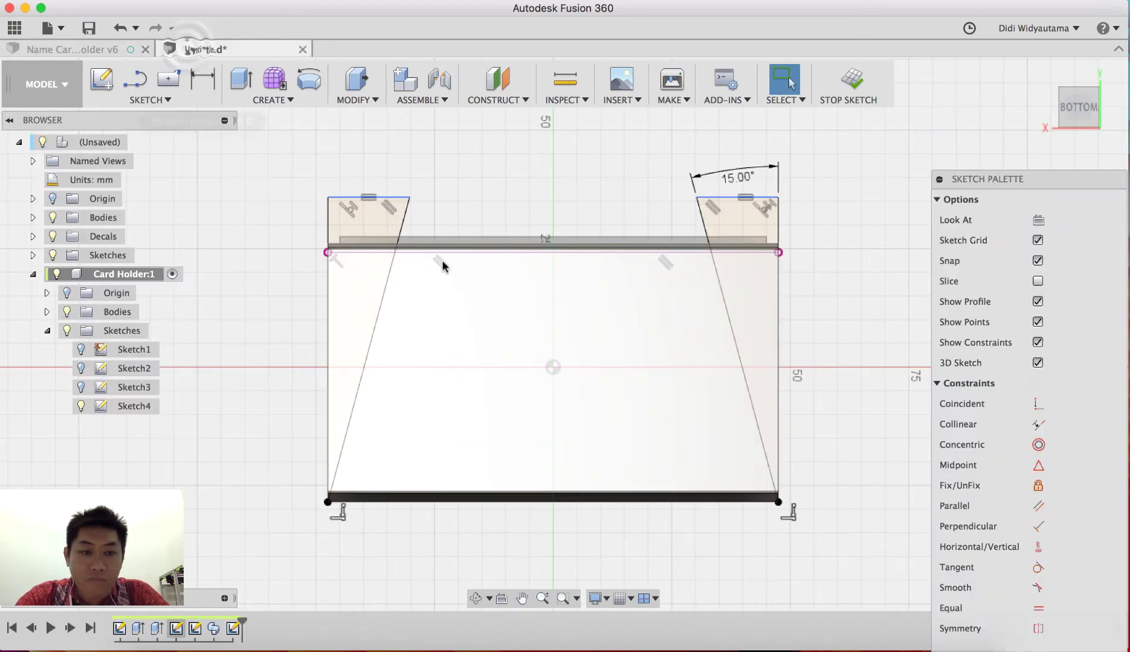
Step: Draw an inverted V on the left half of the stand, its legs about 42 mm long and ending on the bottom edge
click(135, 79)
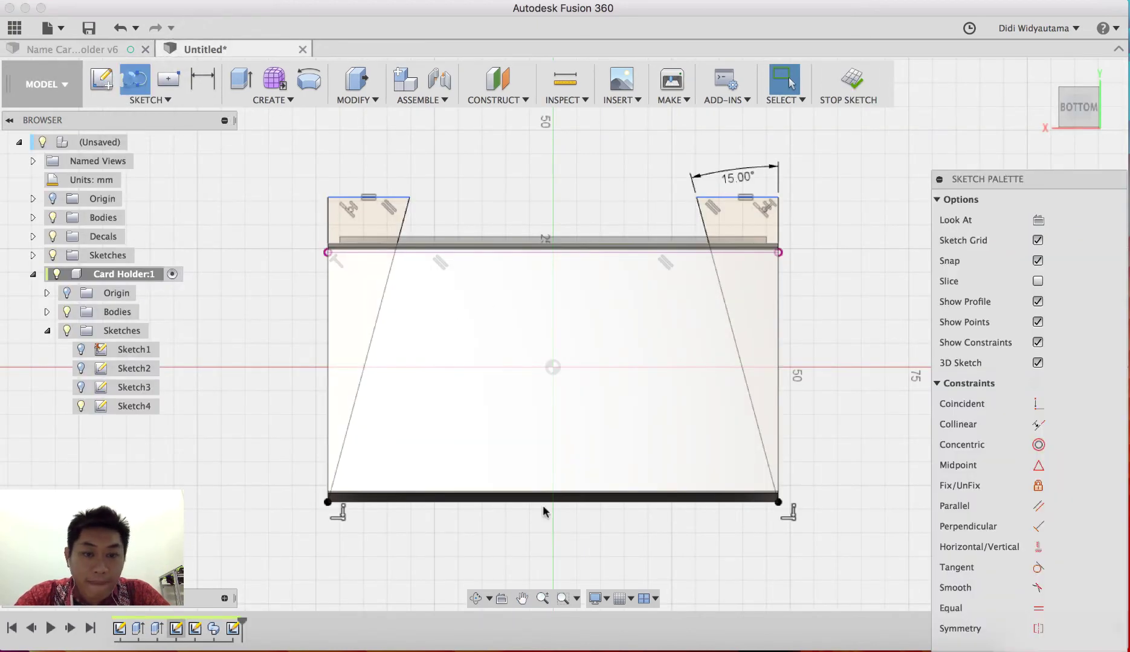
click(390, 502)
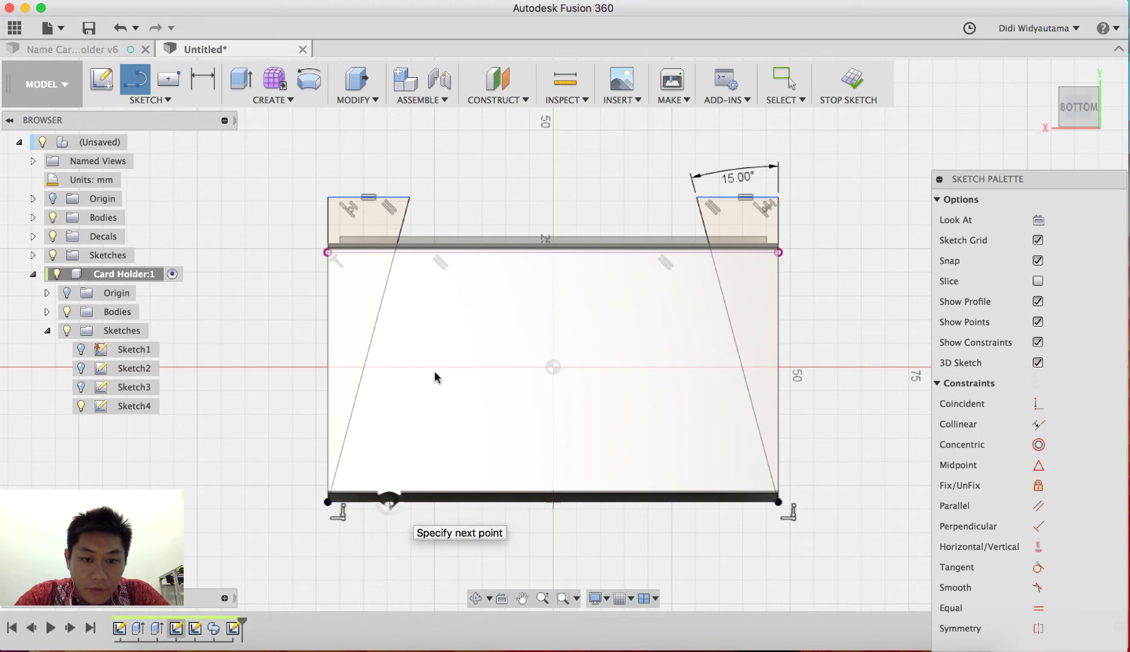
click(449, 312)
click(500, 479)
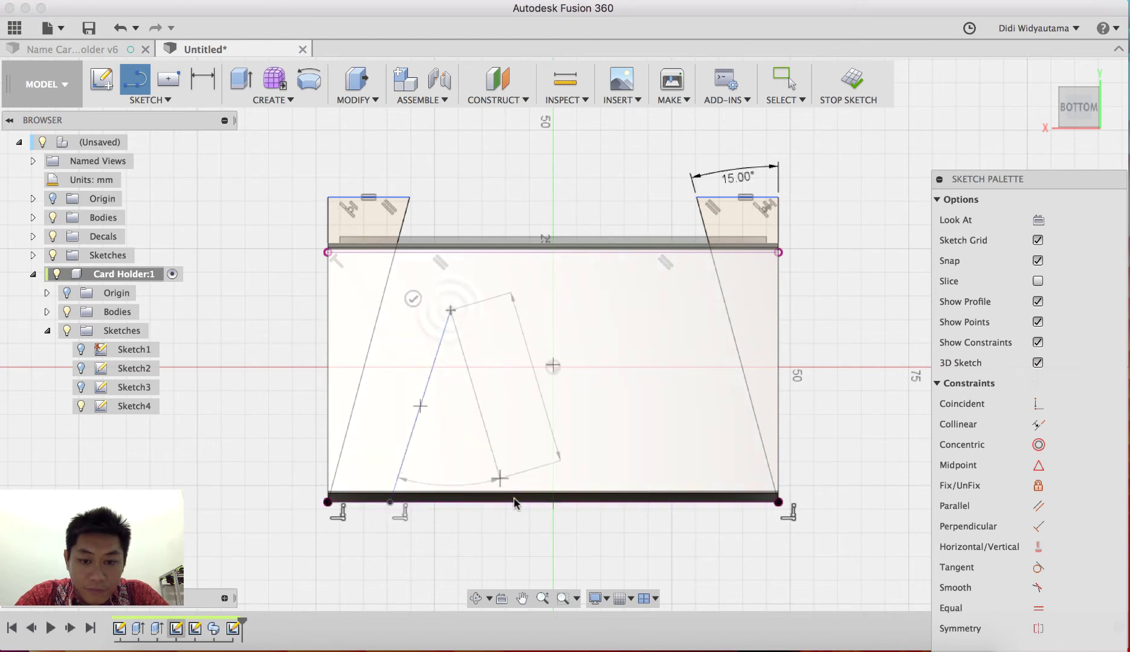
double_click(514, 502)
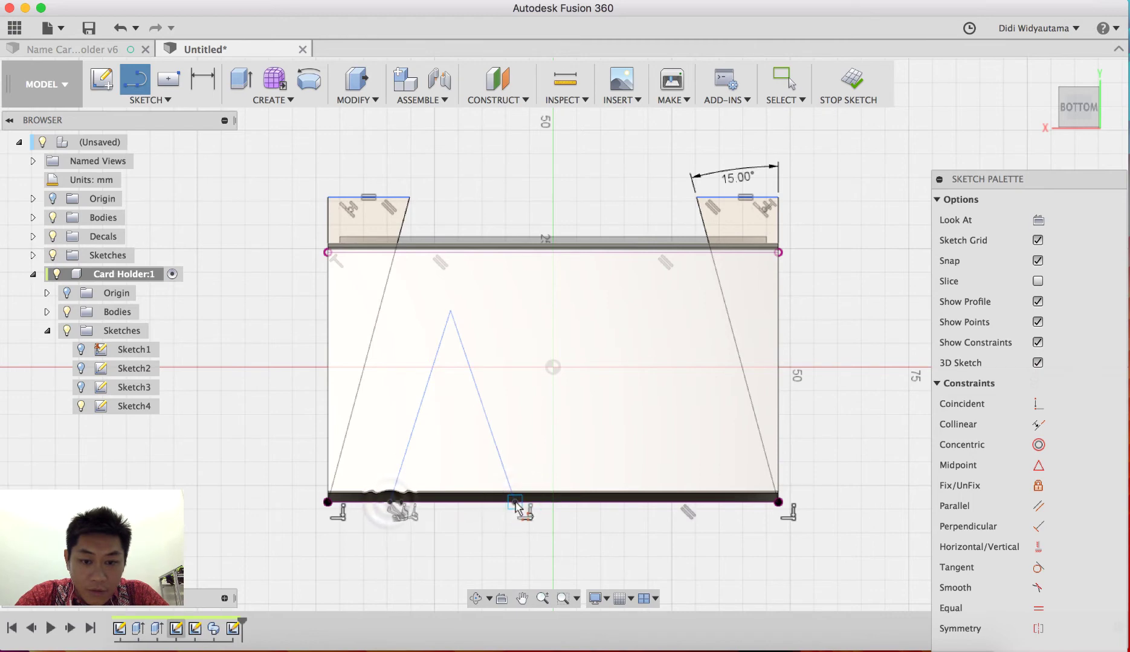
Step: Try to close the inverted V with a base line between its two lower ends on the stand's bottom edge
click(514, 502)
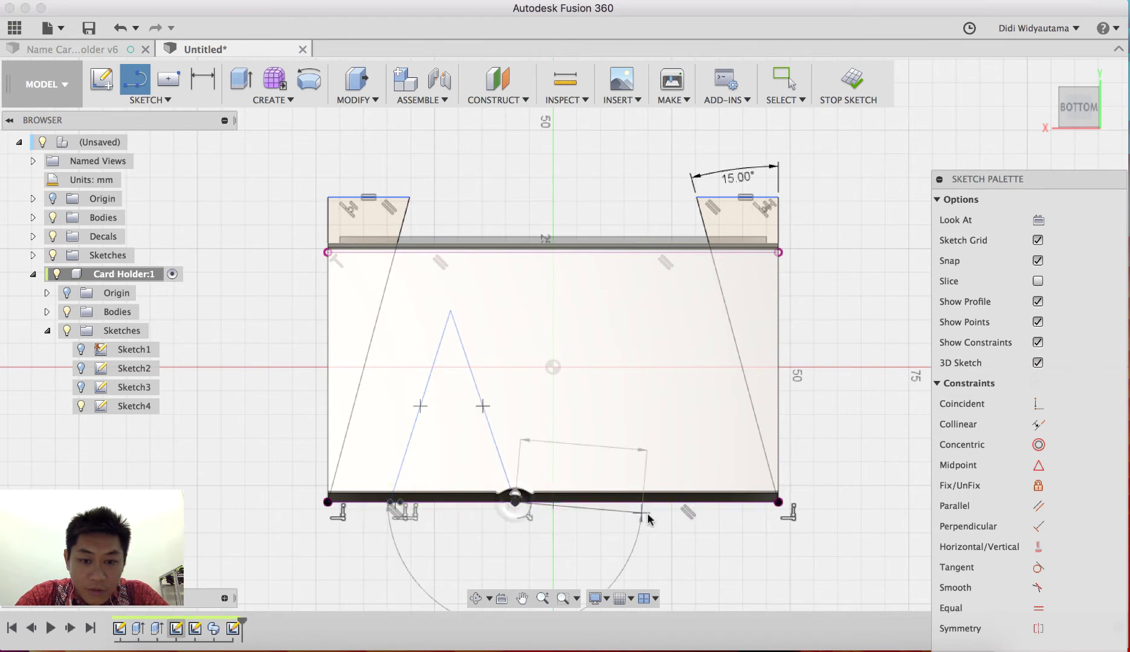
double_click(391, 503)
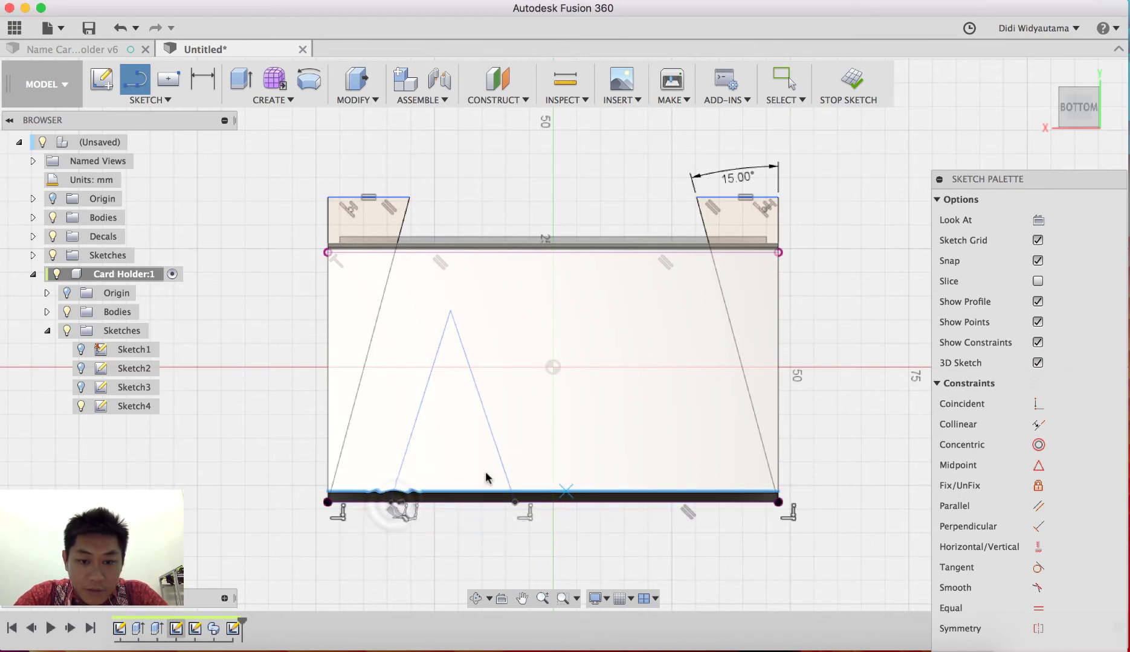
key(Escape)
scroll(400, 510, up, 4)
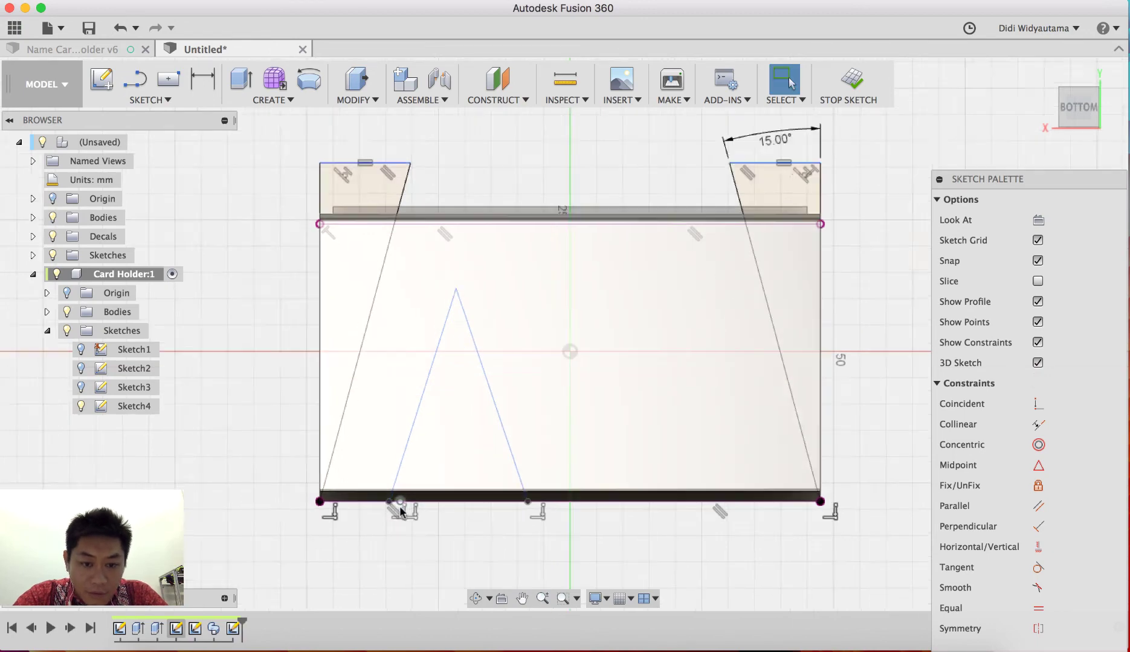
scroll(402, 512, up, 2)
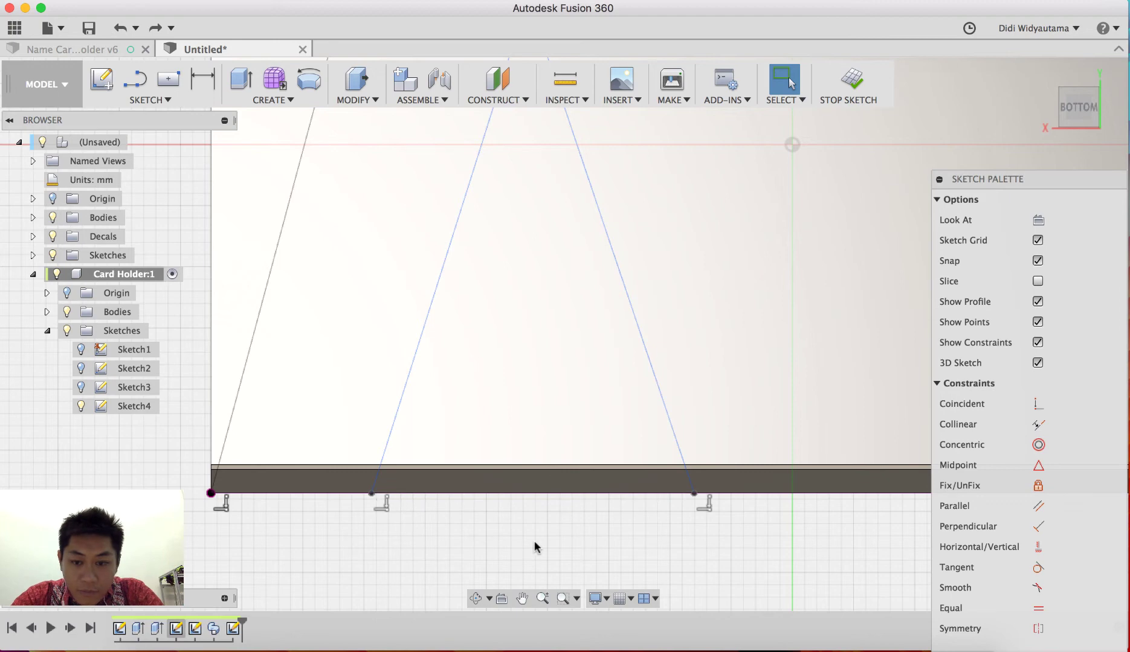
click(131, 83)
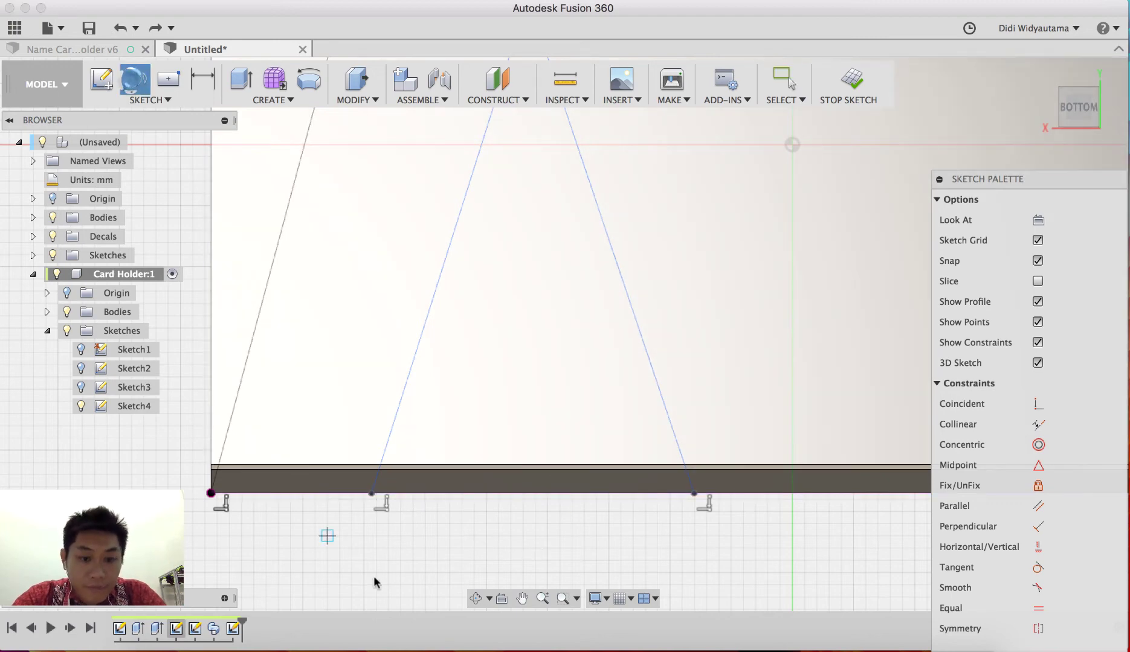
click(372, 494)
click(694, 493)
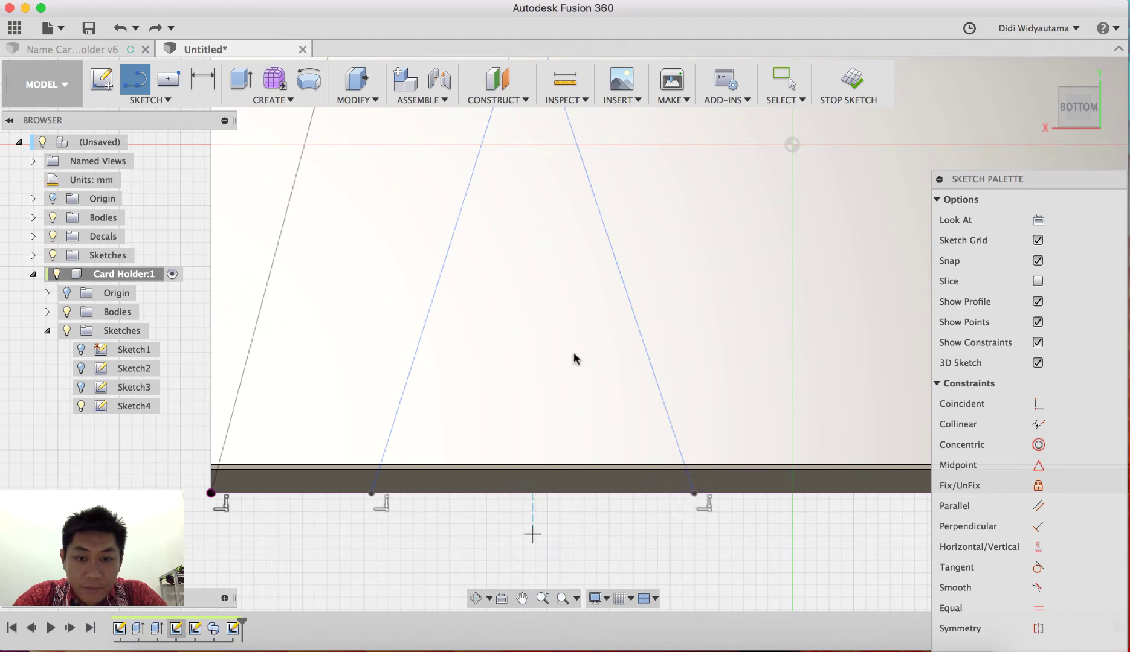
Step: Constrain the inverted V's left leg parallel to the slanted side of the left triangle
scroll(595, 280, down, 5)
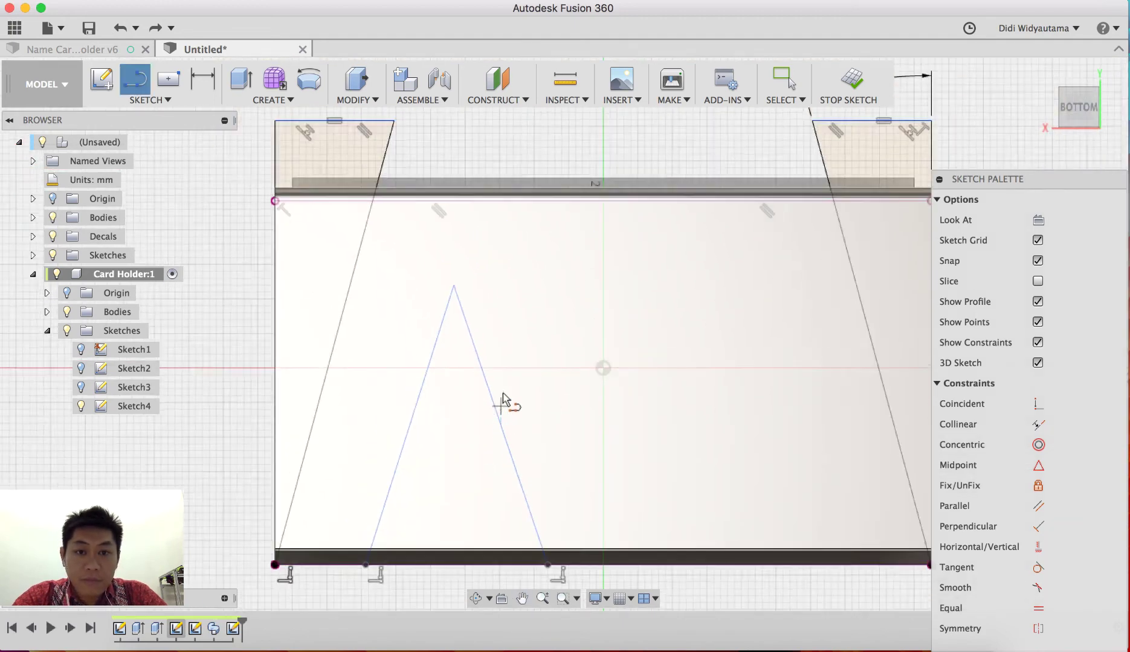
scroll(777, 441, down, 2)
click(1037, 506)
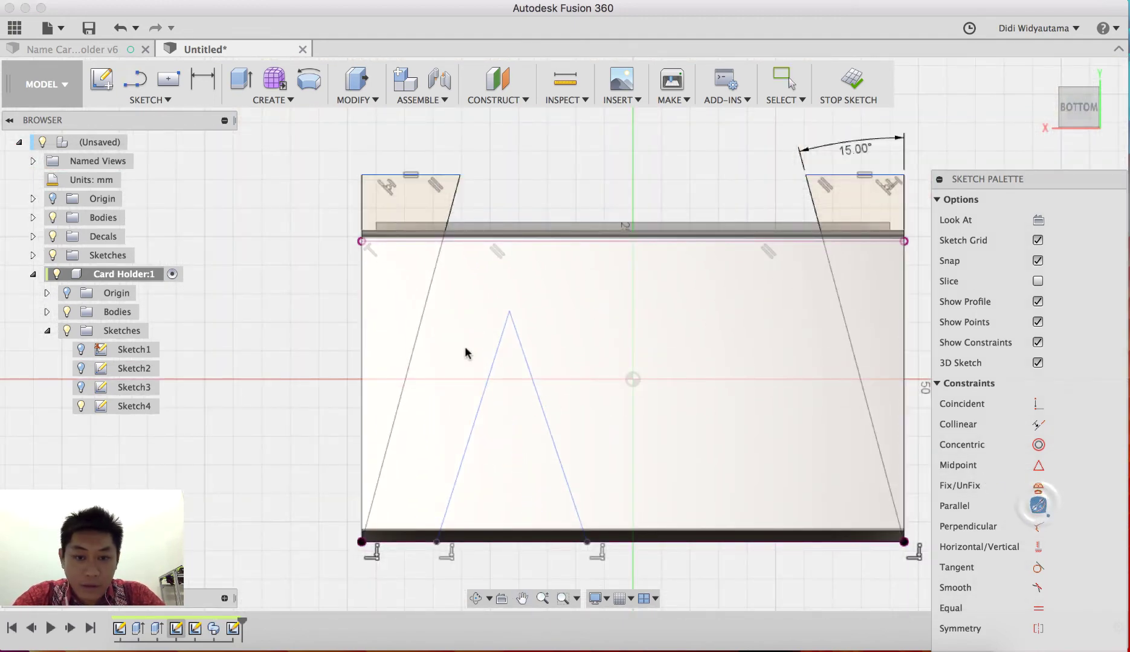
click(499, 347)
click(422, 316)
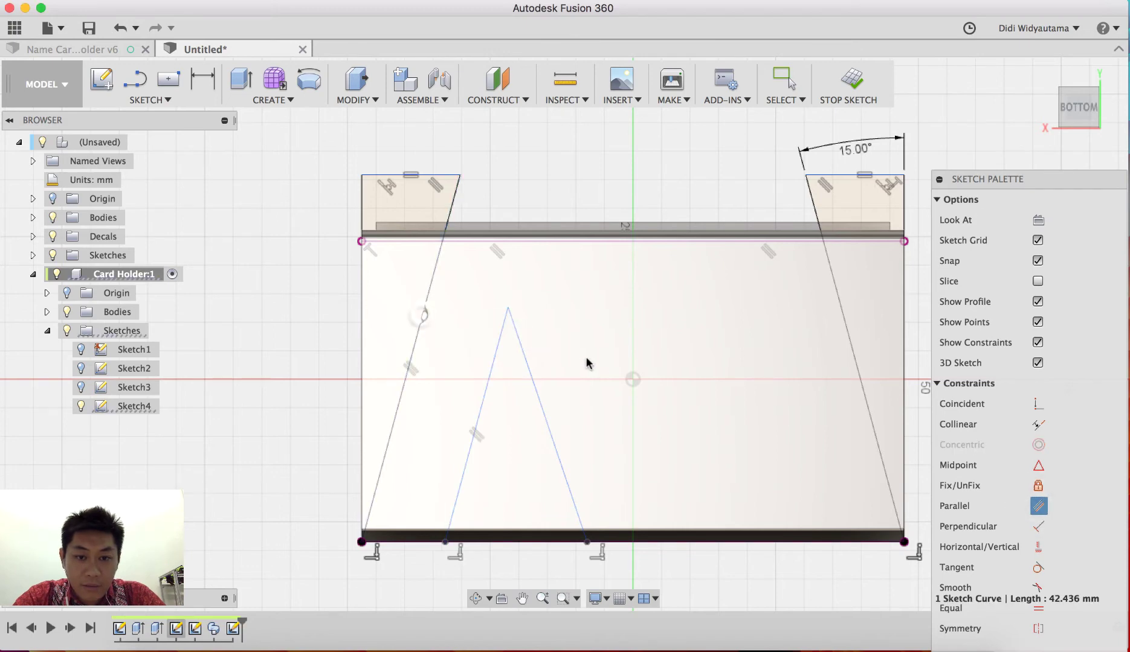
Step: Constrain the inverted V's right leg parallel to the slanted side of the right triangle
middle_drag(555, 348, 410, 294)
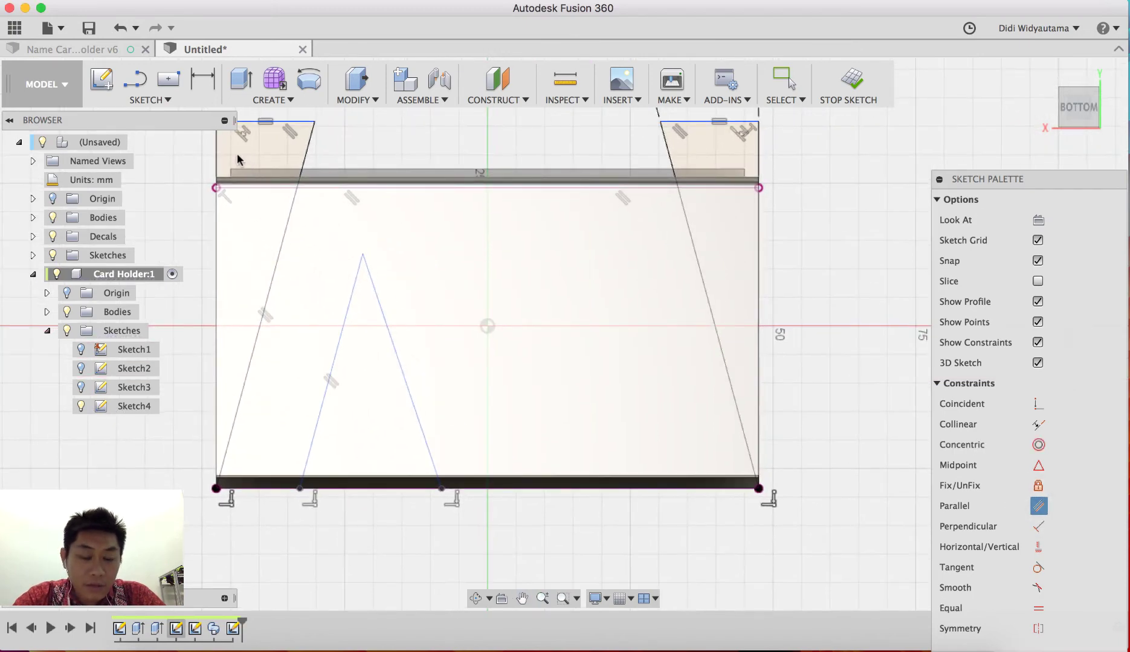
click(148, 85)
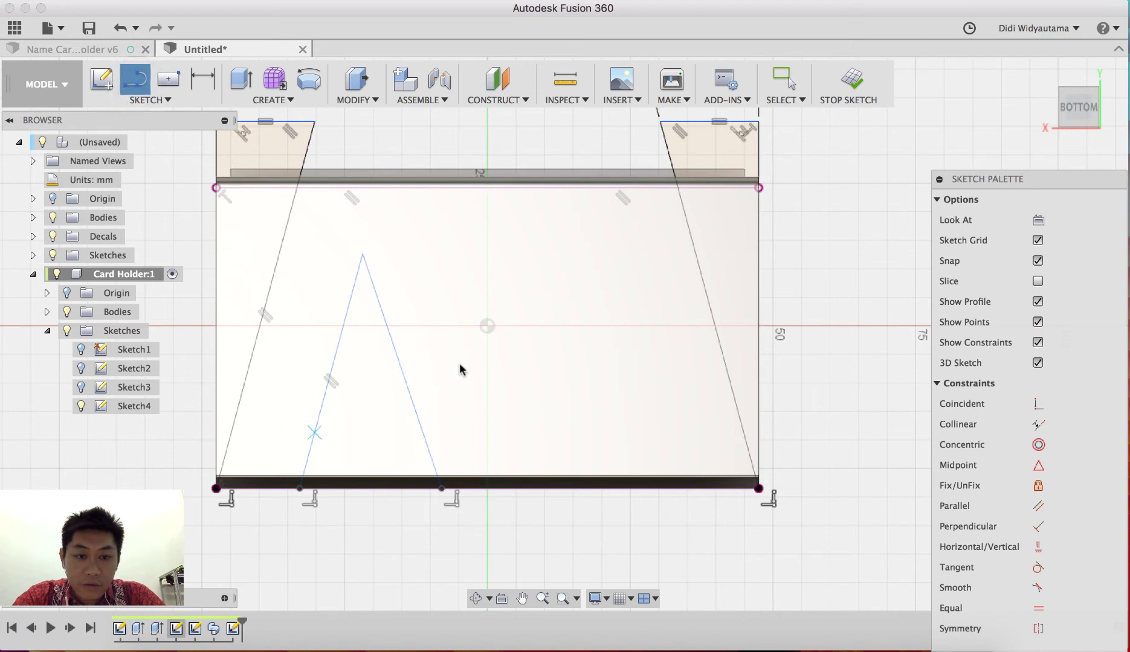
key(Escape)
click(1037, 507)
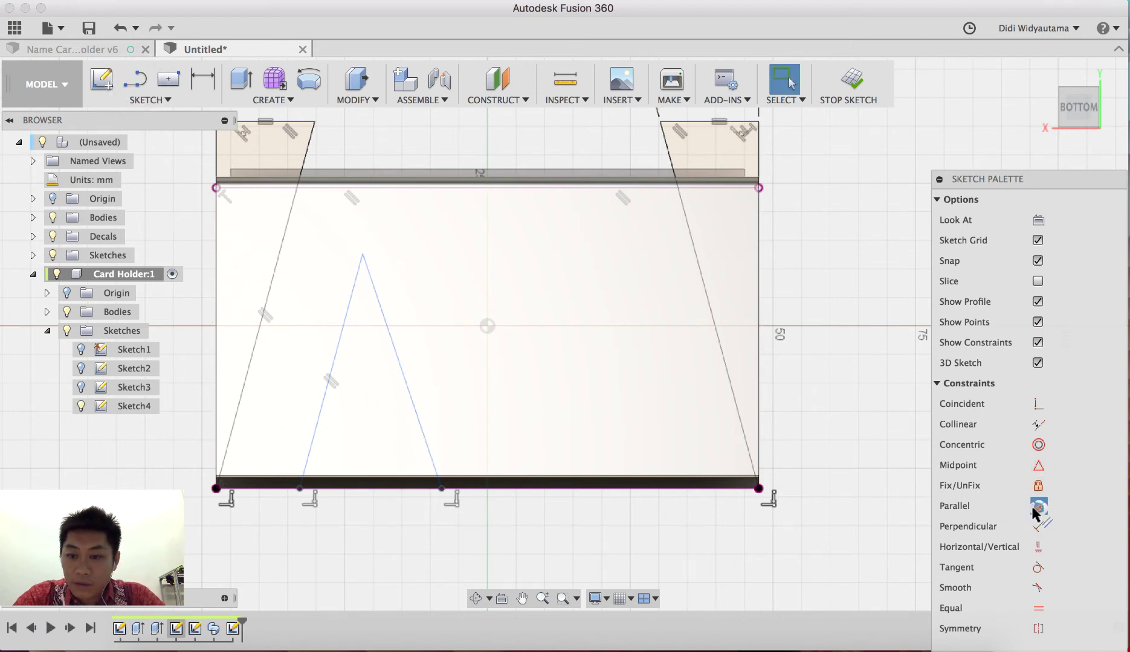
click(703, 284)
click(384, 320)
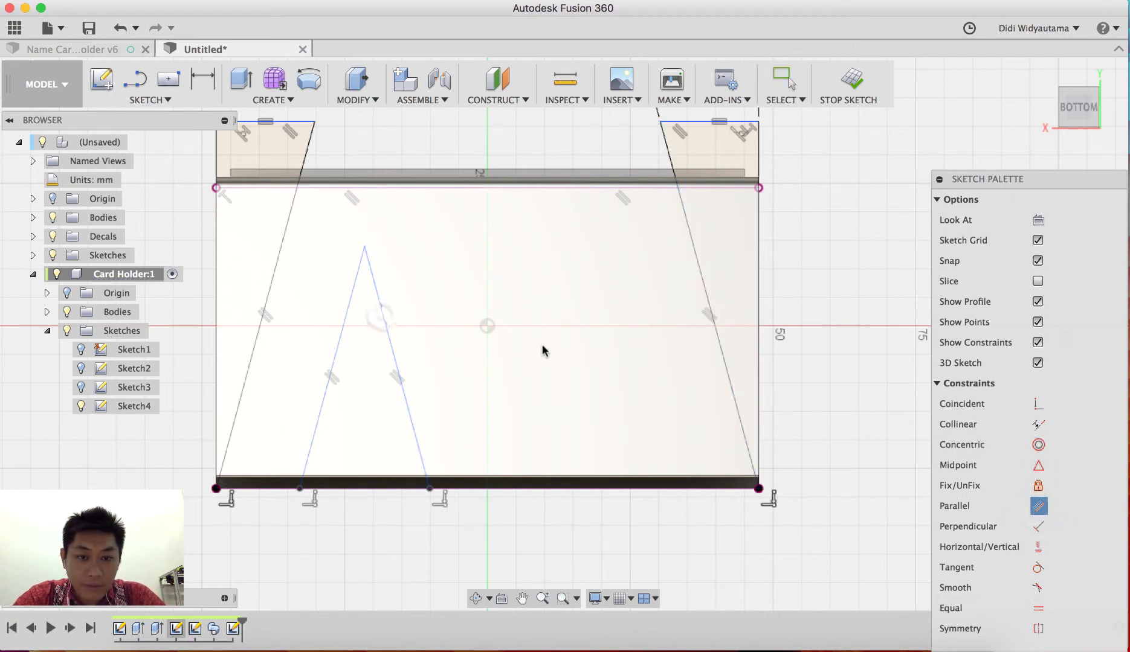
Step: Draw a second inverted V on the stand's right half, its left leg about 42 mm long, and close its base along the bottom edge
key(l)
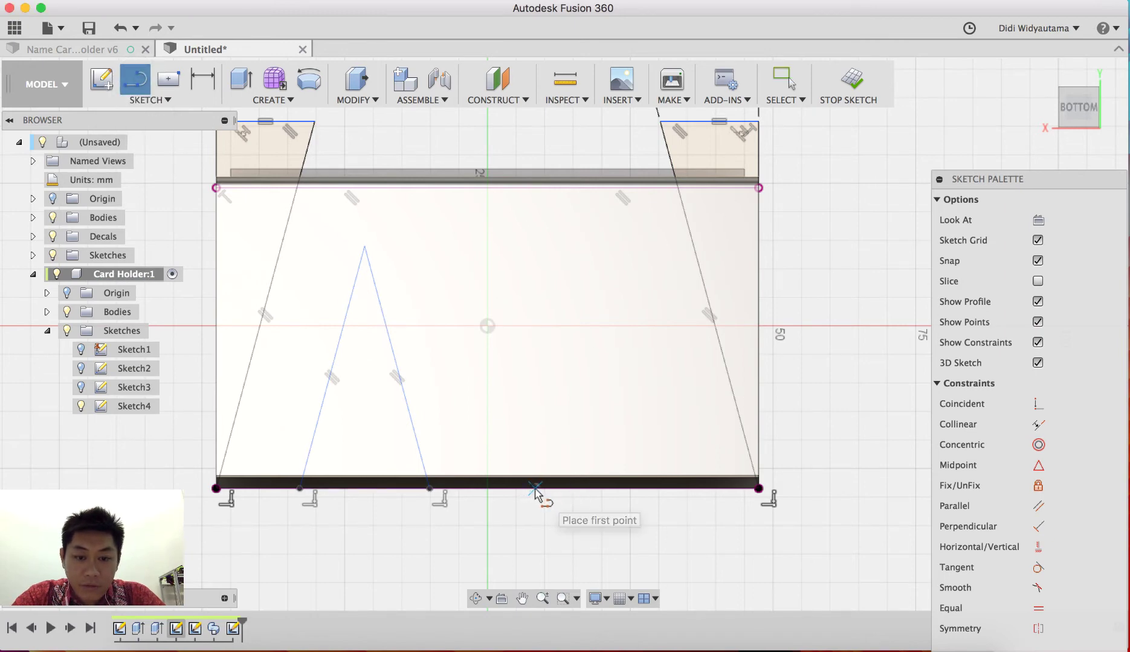
click(535, 489)
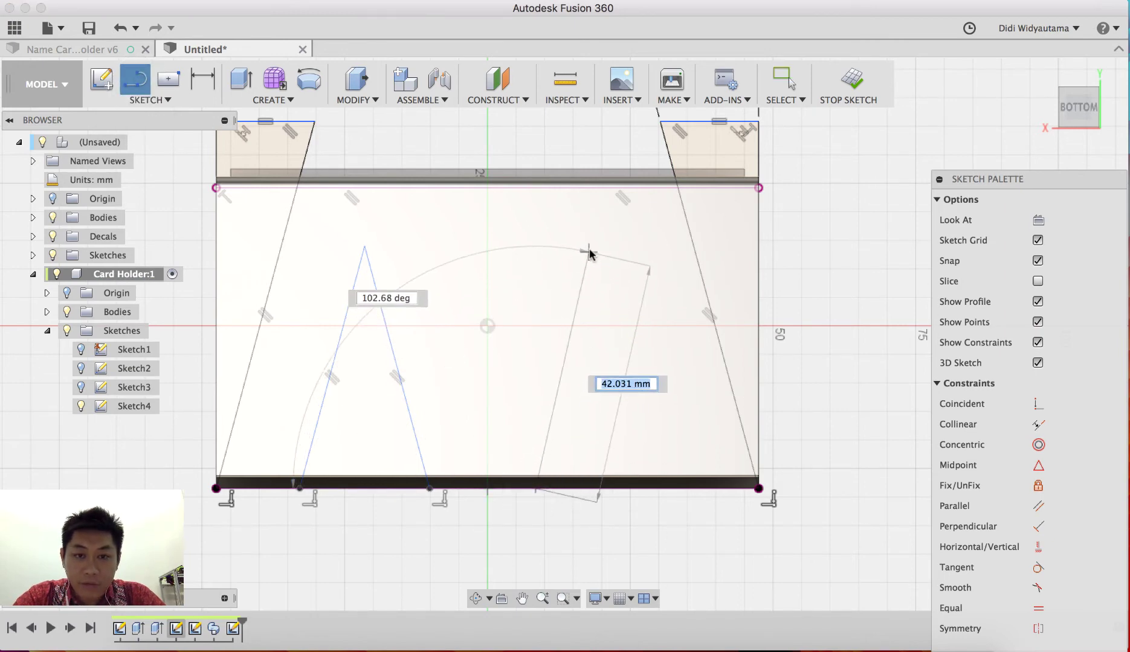
click(591, 247)
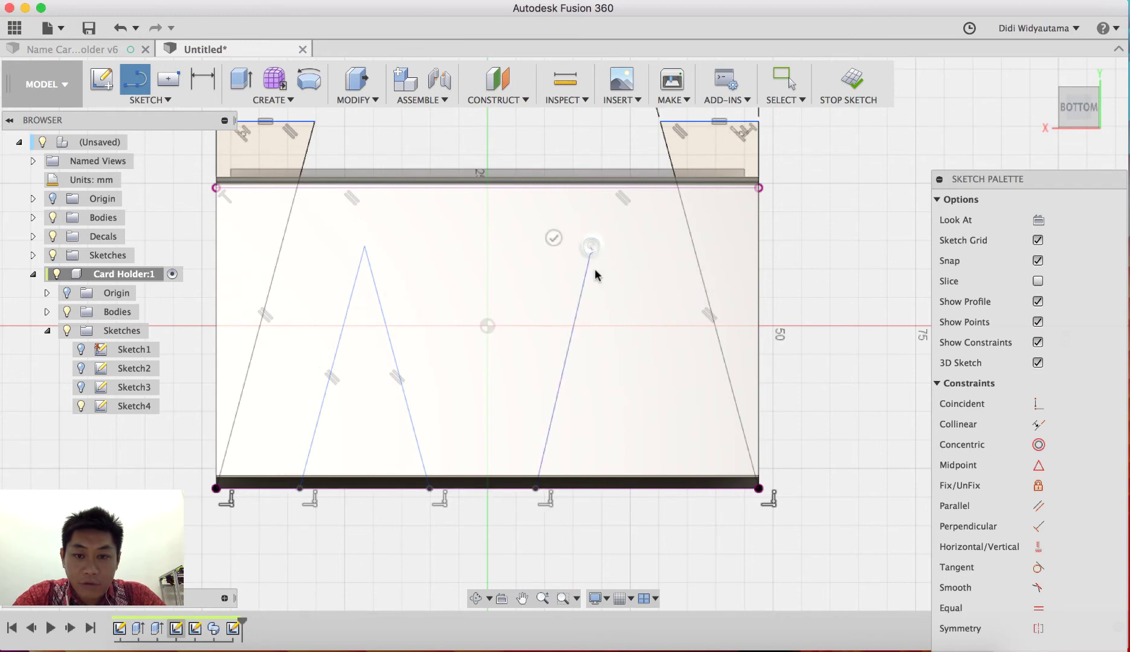
double_click(693, 489)
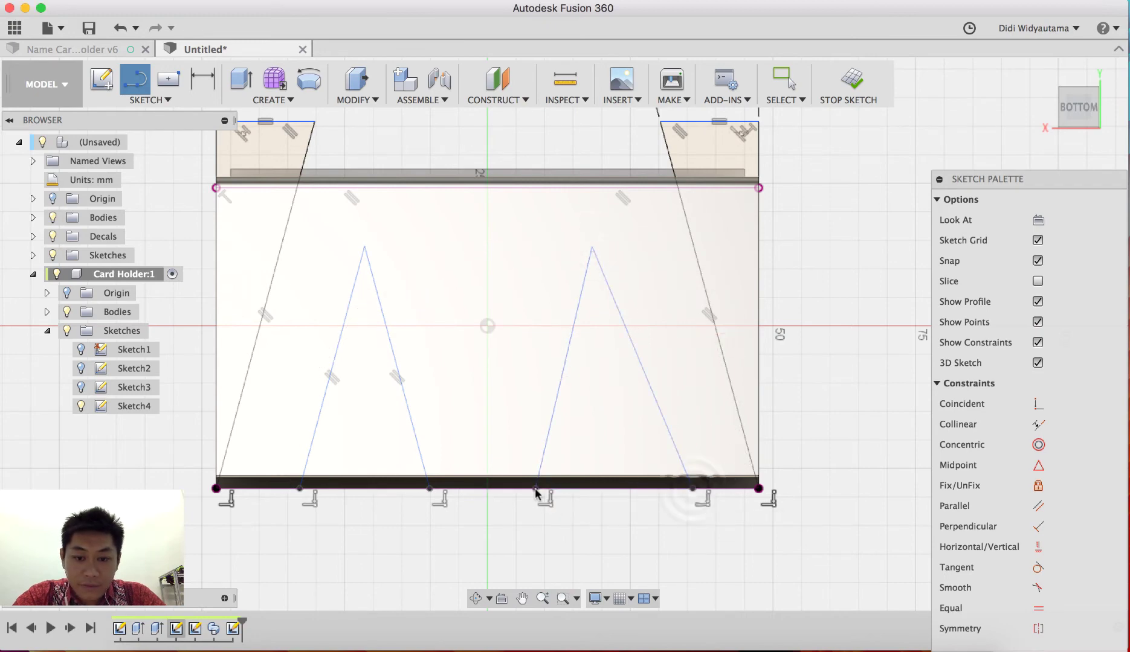
click(536, 489)
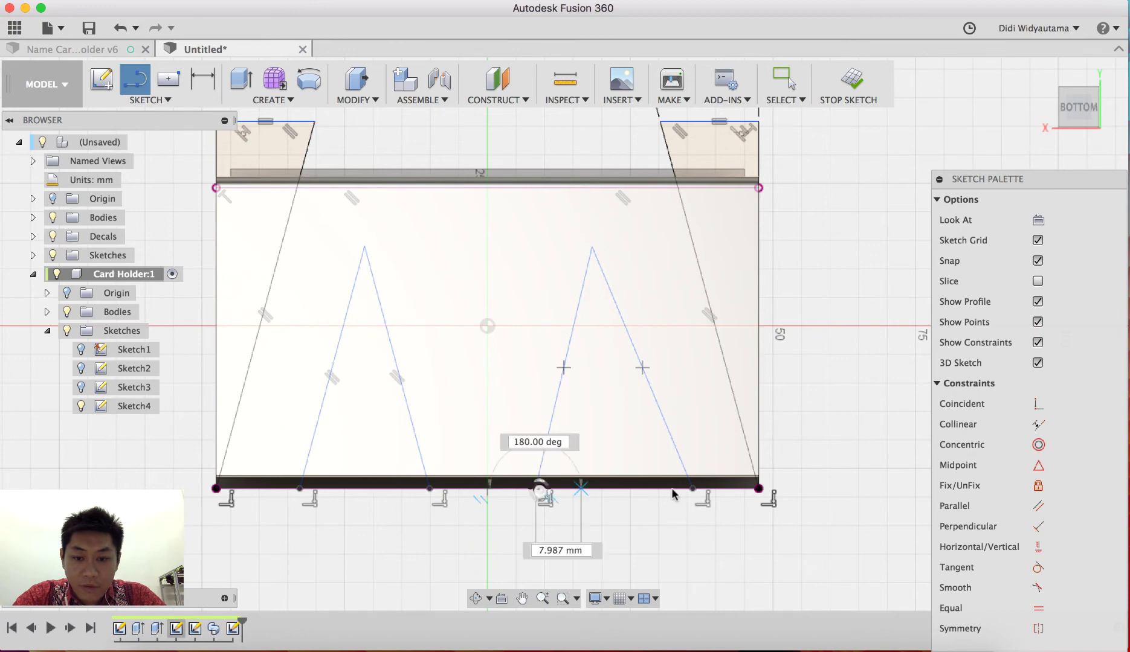
click(693, 489)
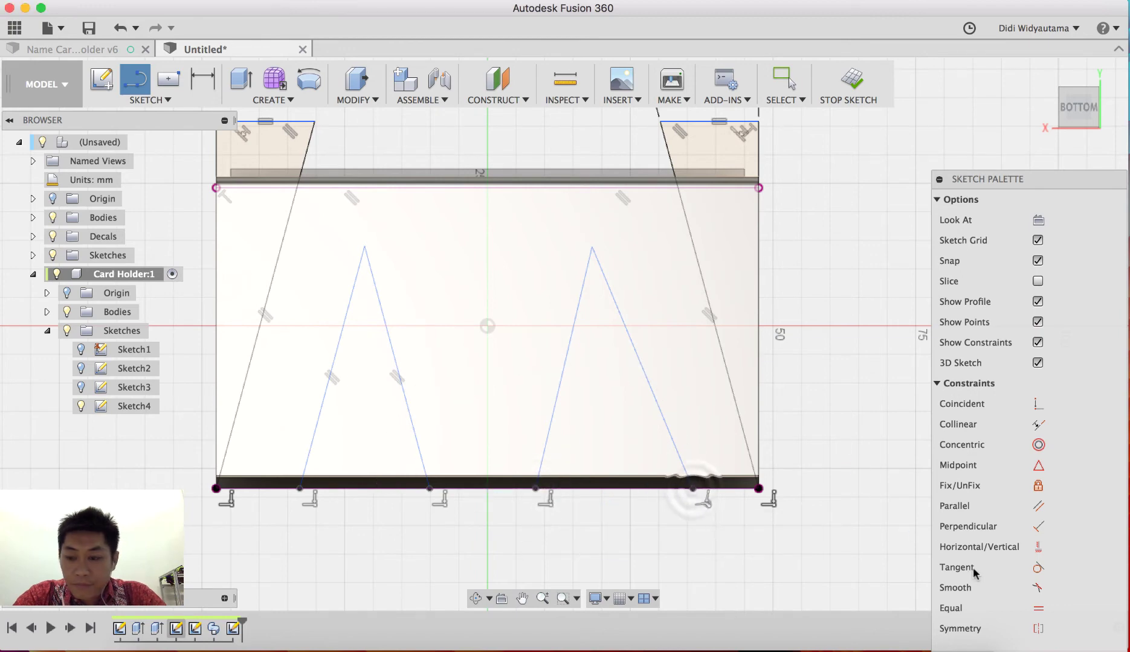
key(Escape)
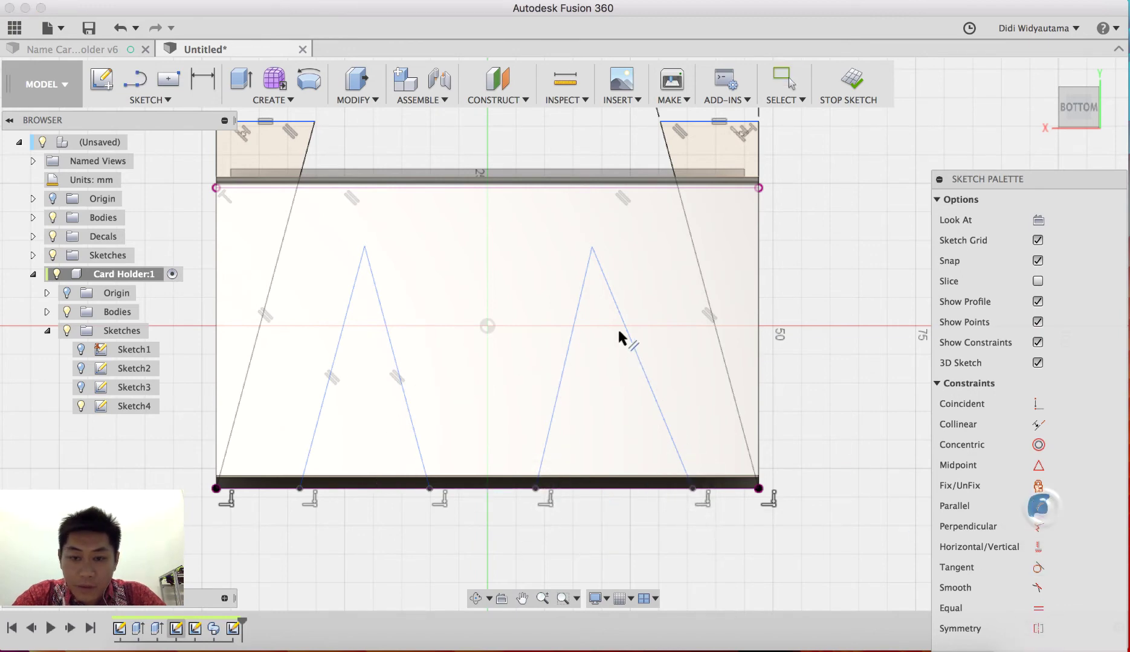
Step: Constrain the second inverted V's right and left legs parallel to the slanted sides of the right and left triangles, respectively
click(619, 336)
click(696, 267)
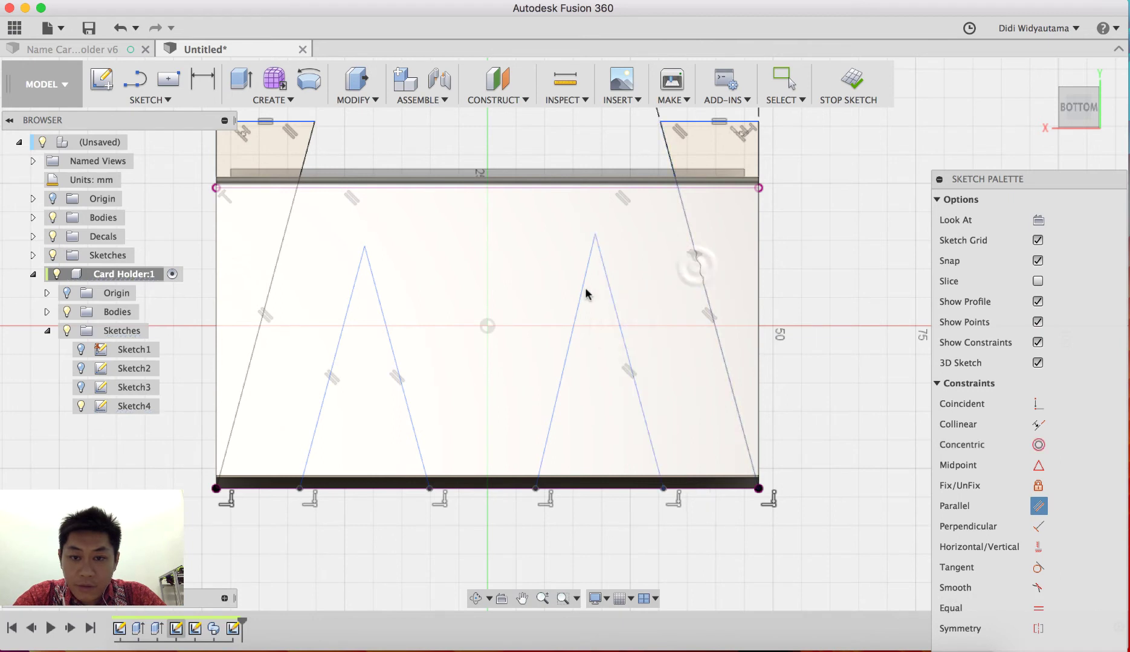
click(582, 291)
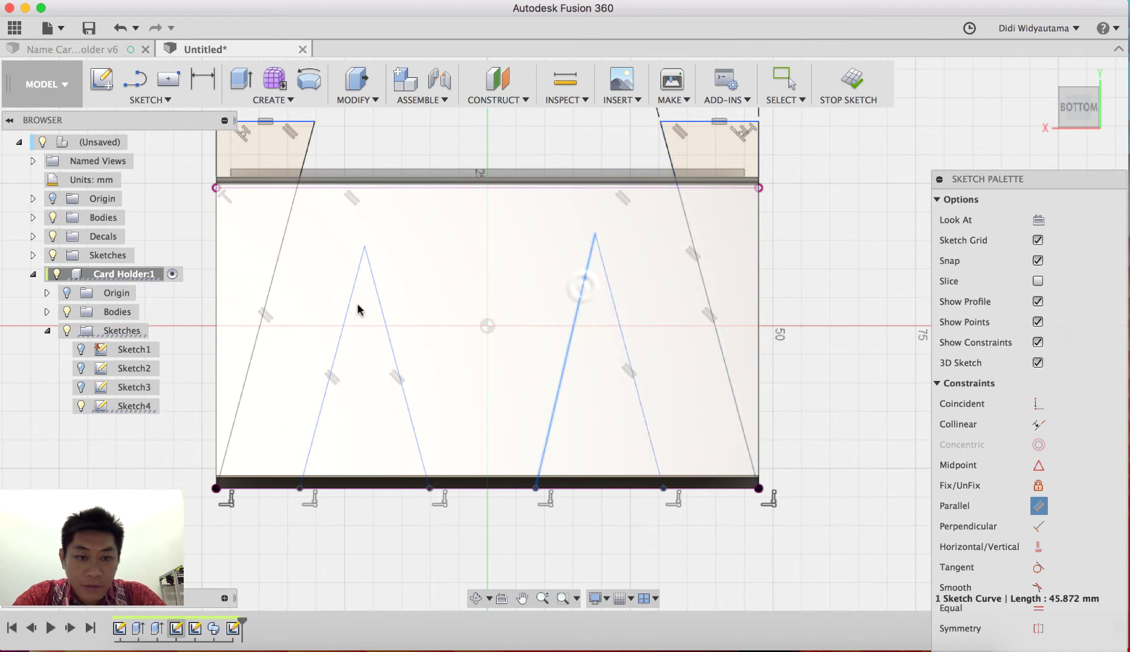
click(279, 265)
key(Escape)
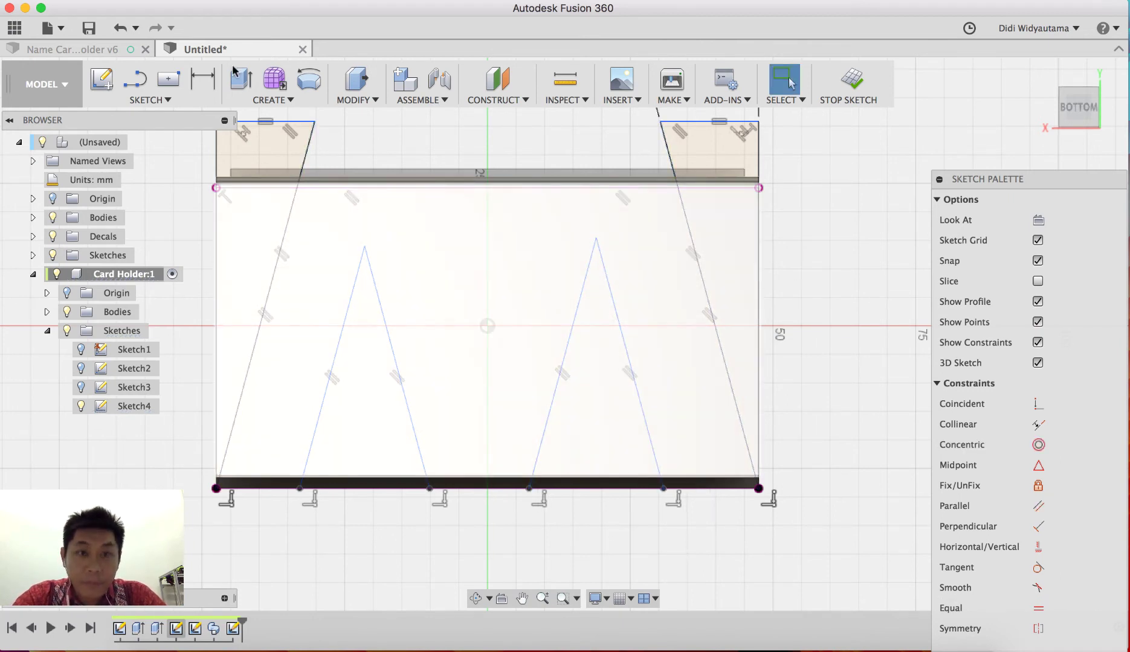
Step: Apply an Equal constraint between the base lines of the two inverted Vs
click(203, 78)
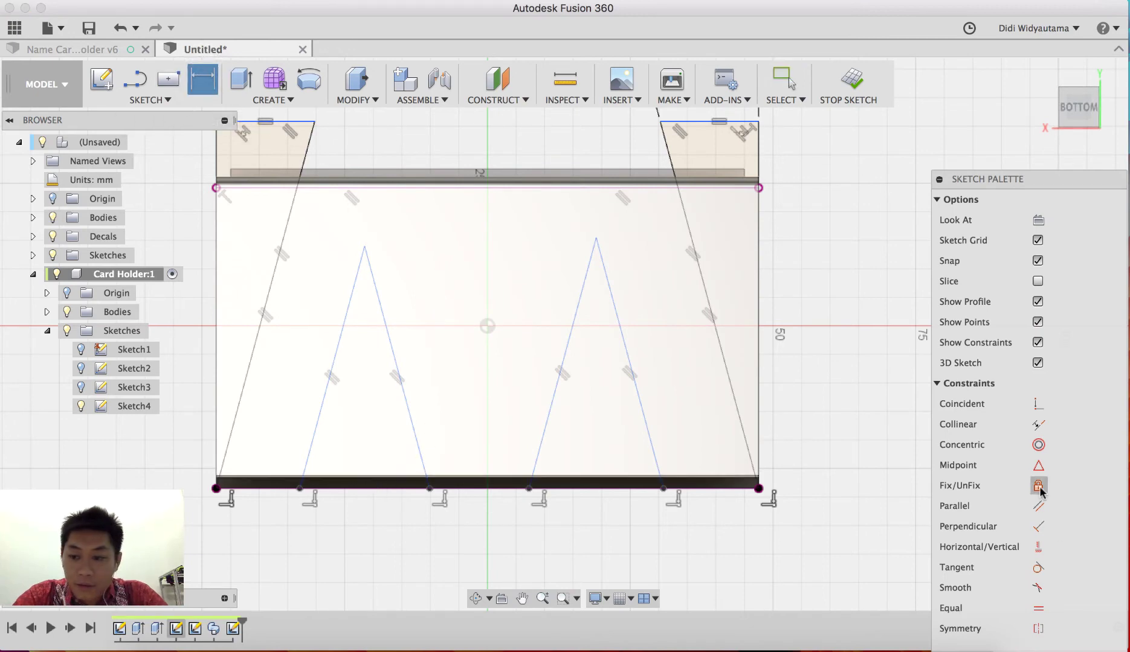
key(Escape)
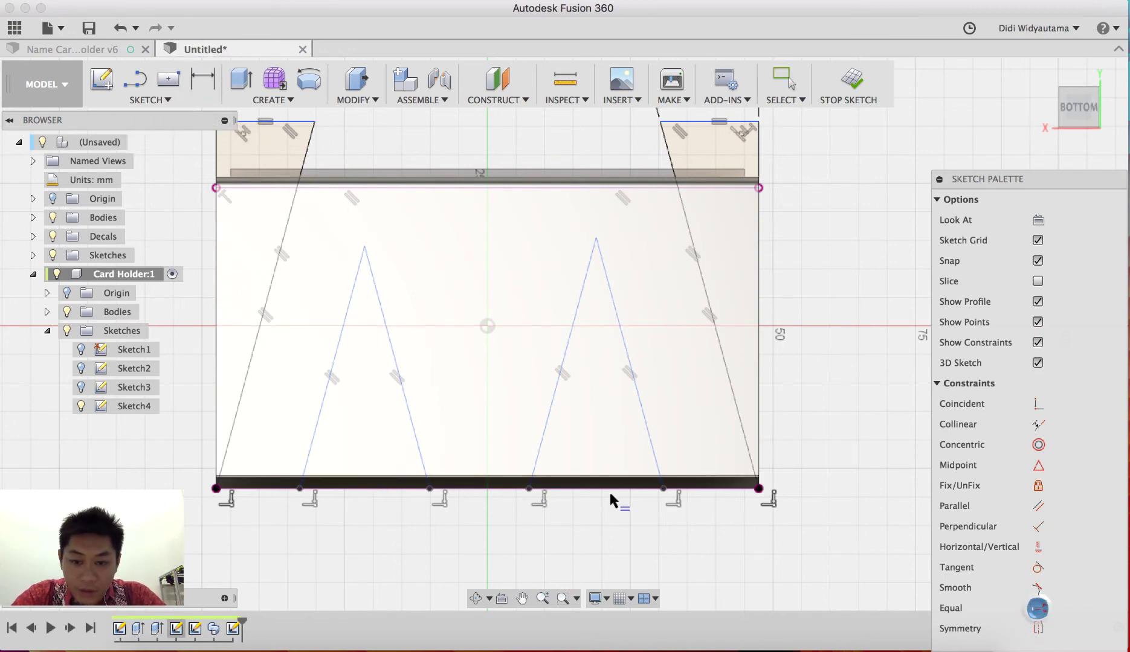
click(603, 491)
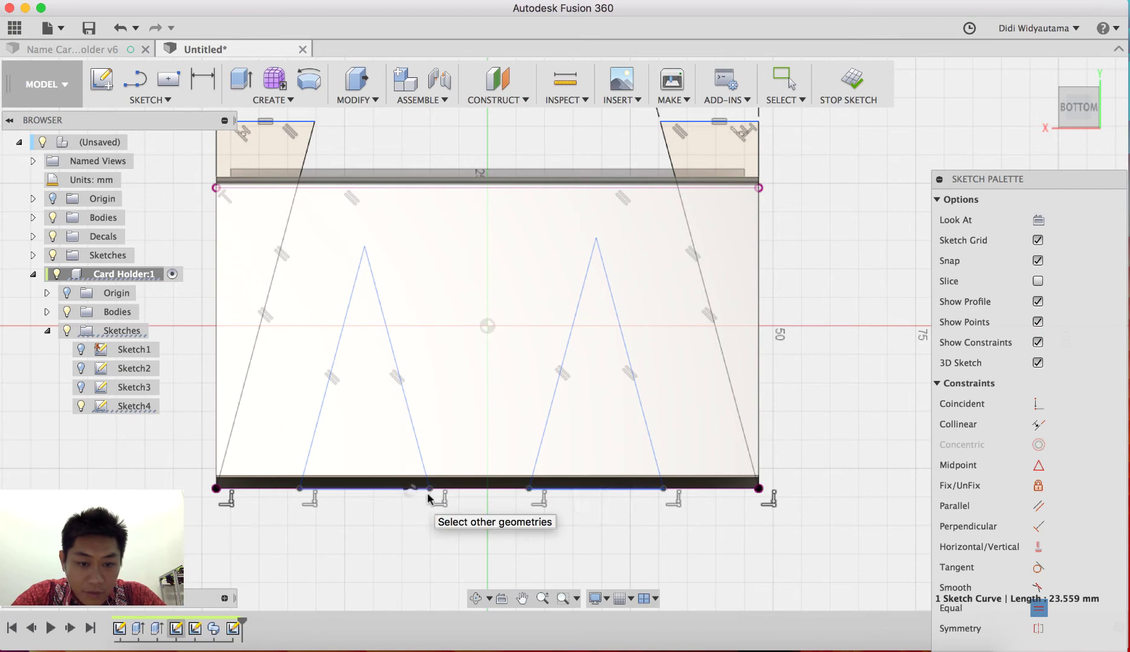
click(410, 490)
key(Escape)
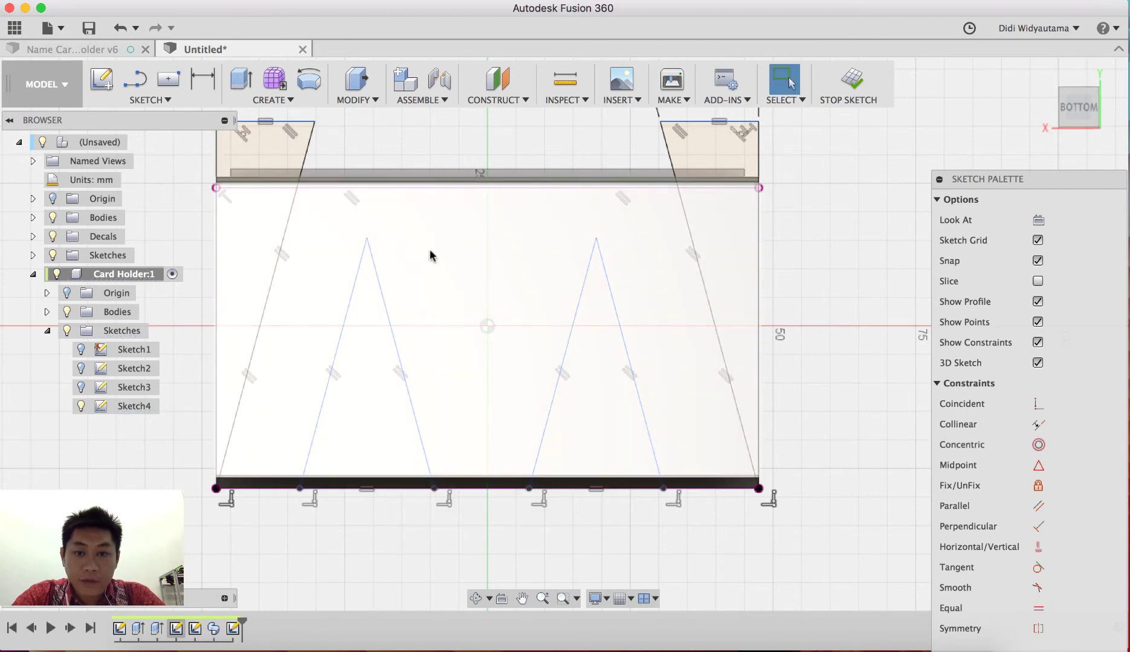
click(134, 79)
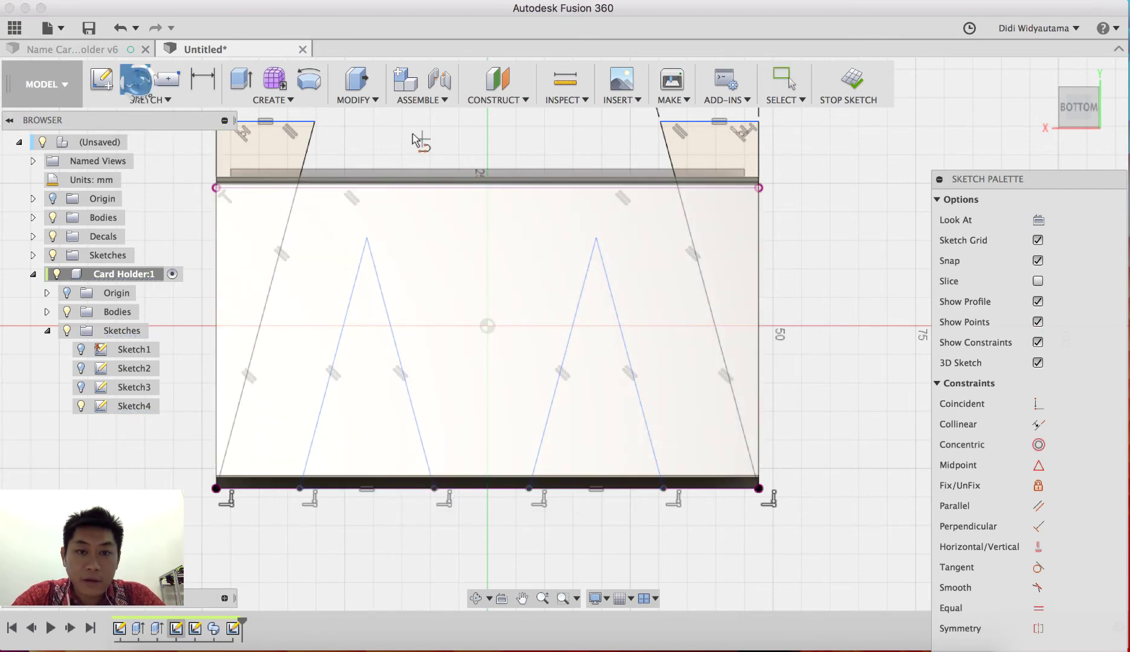
click(404, 128)
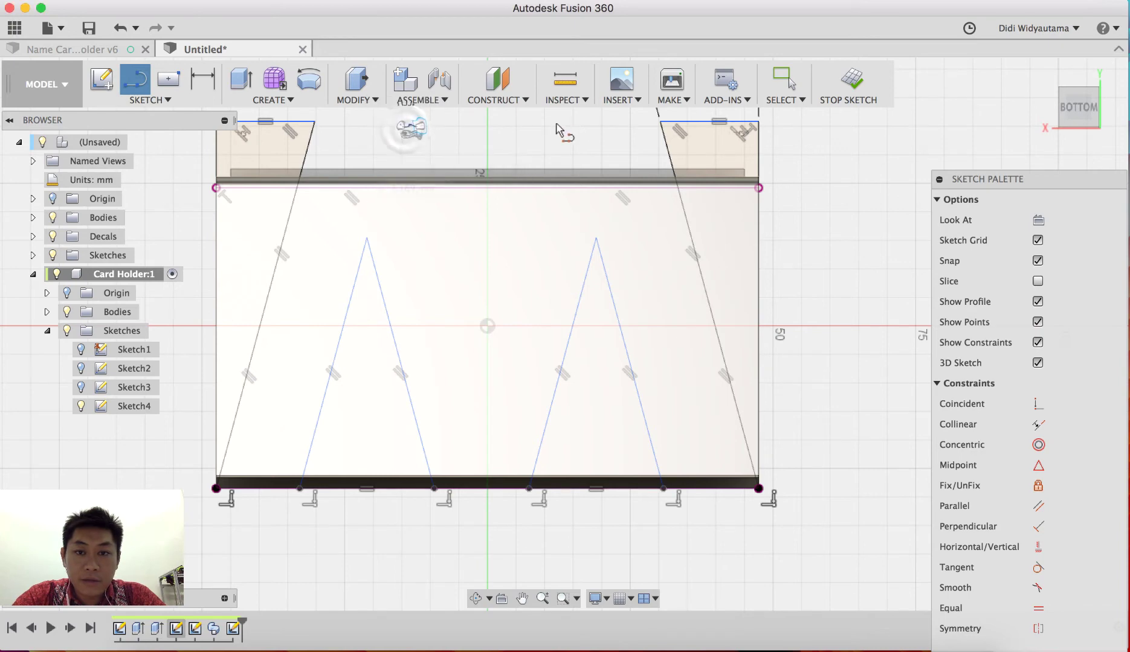
key(Escape)
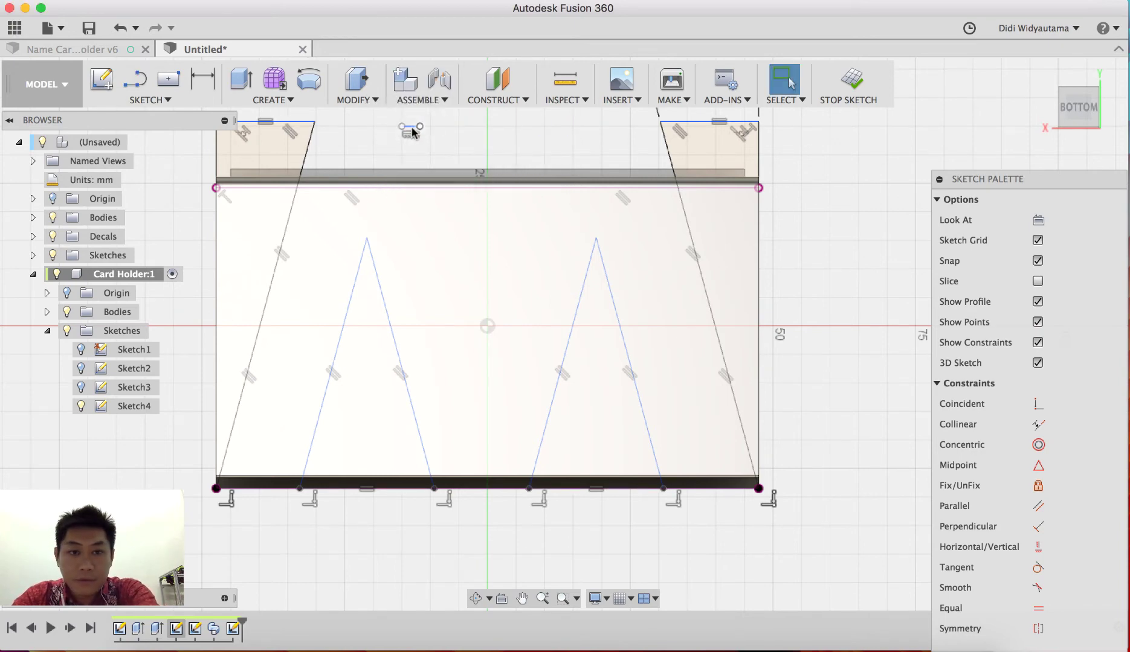
Step: Draw a closed V between the two inverted Vs, its top edge about 28 mm long above the stand and its point on the vertical axis
click(135, 79)
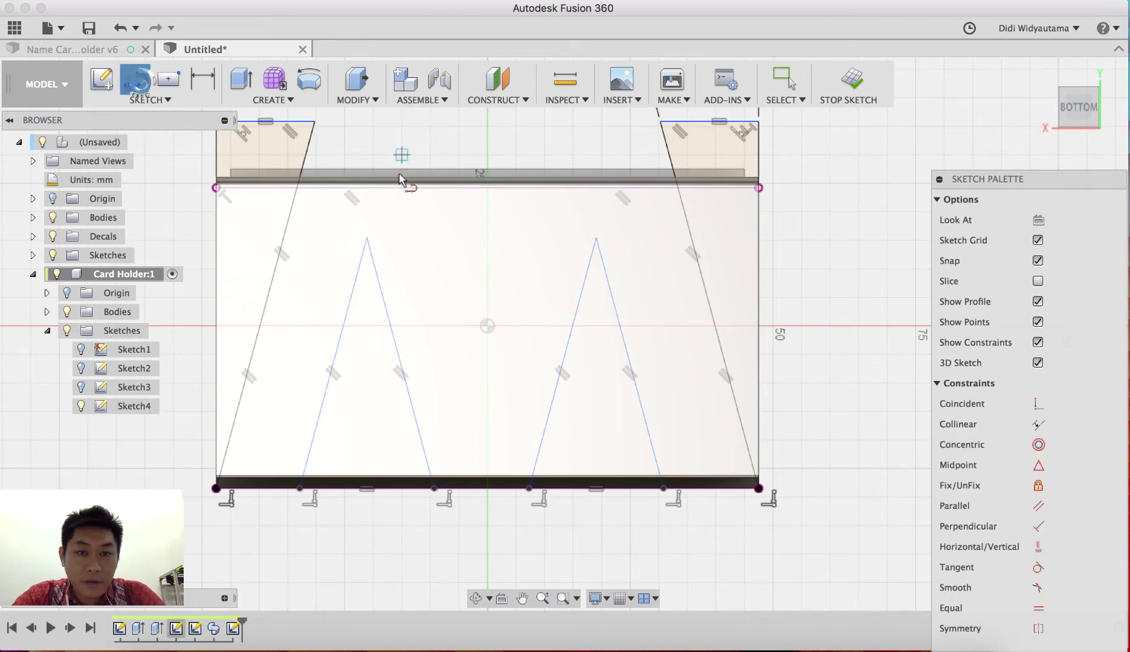
click(402, 126)
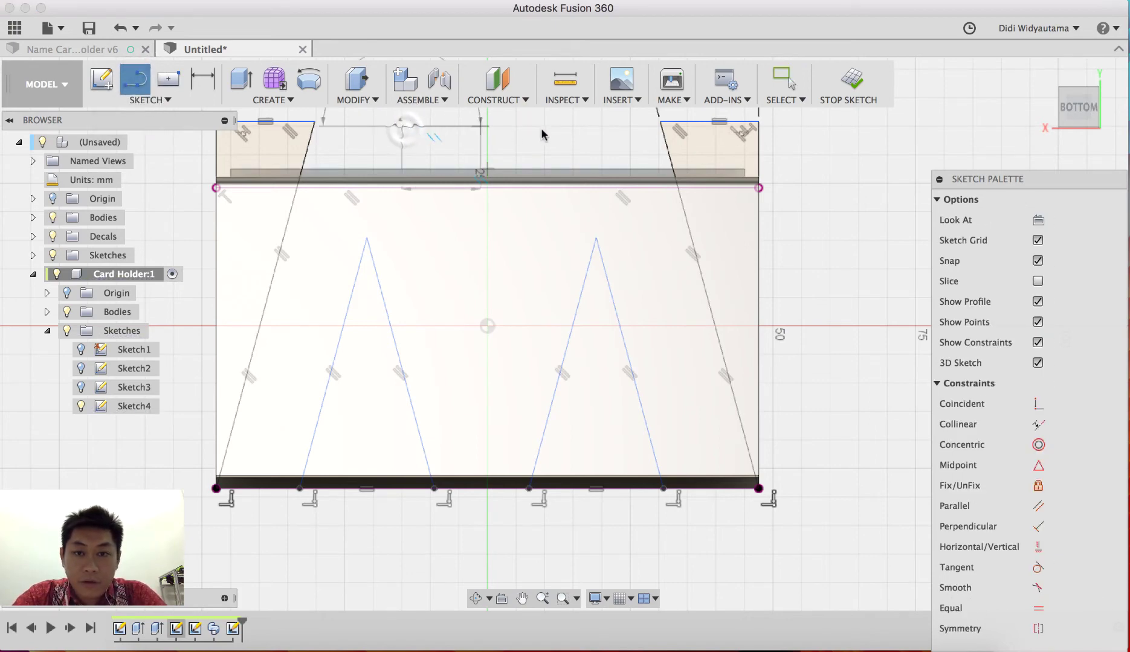
click(562, 127)
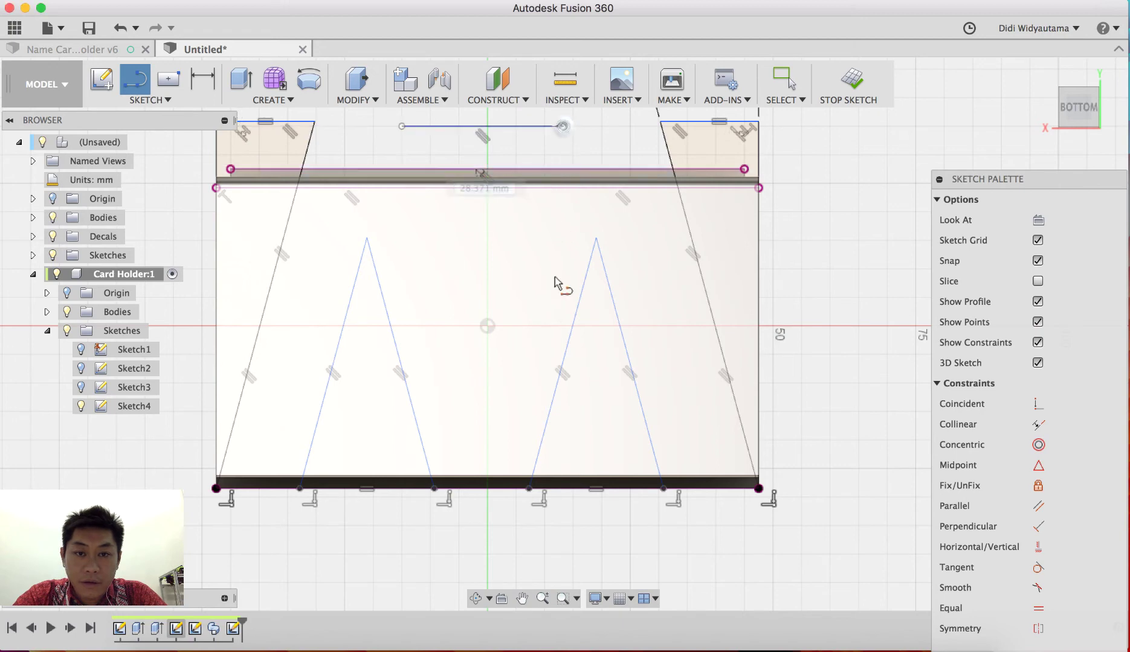
click(488, 400)
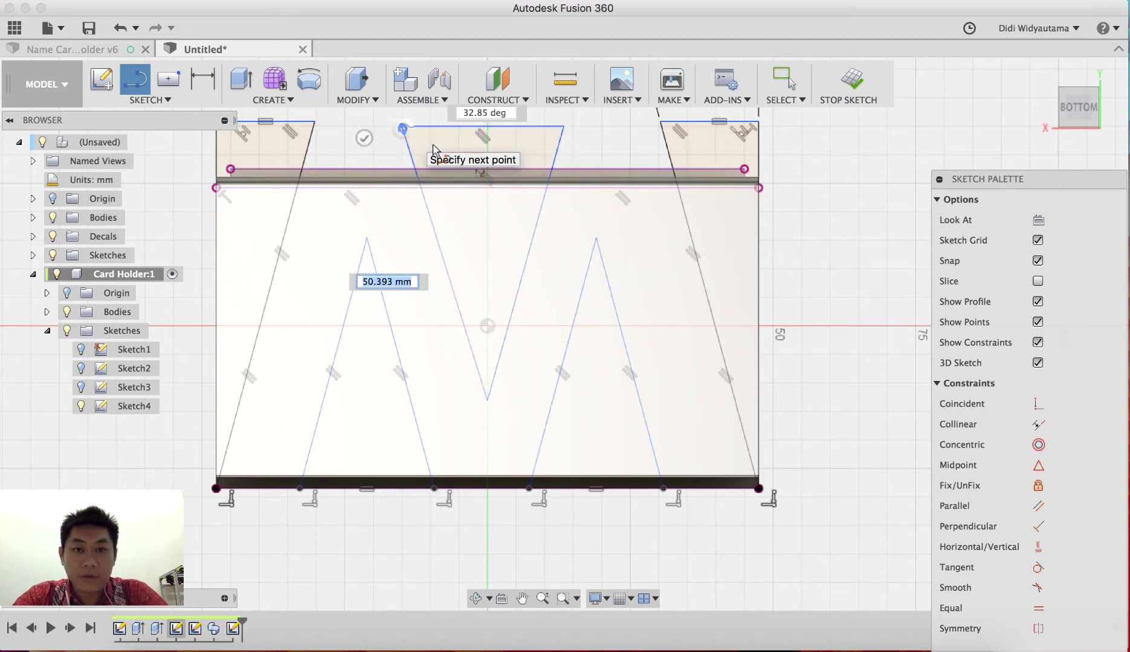
click(403, 129)
key(Escape)
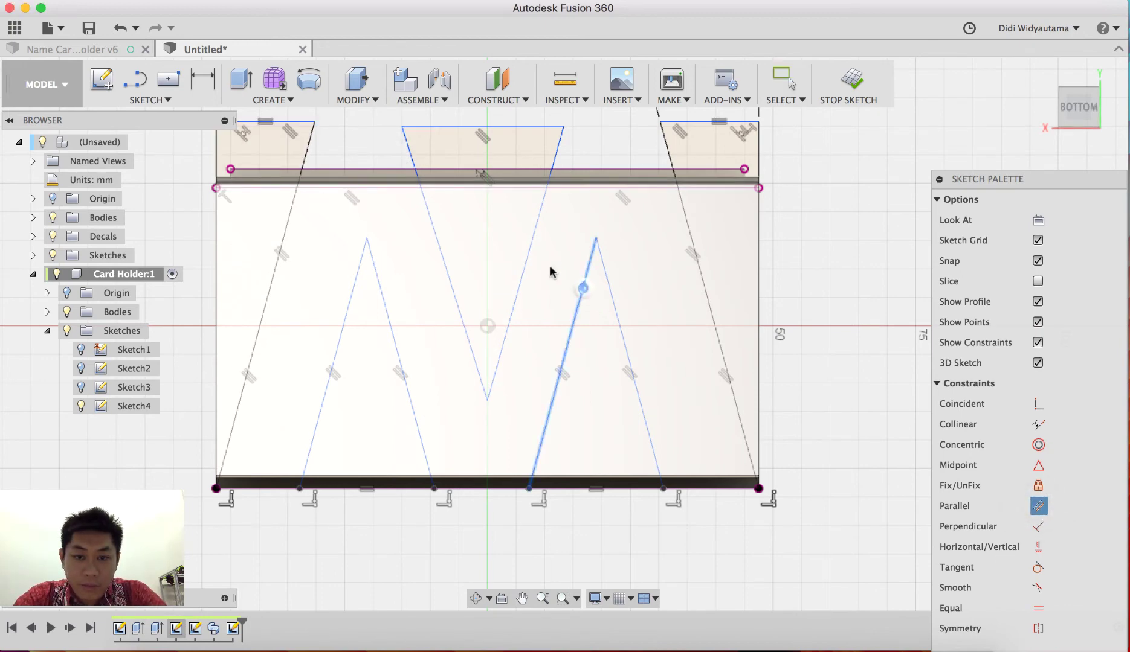
Step: Constrain the central V's legs parallel to the adjacent inverted V legs and its top edge collinear with the side triangles' top edge
click(530, 245)
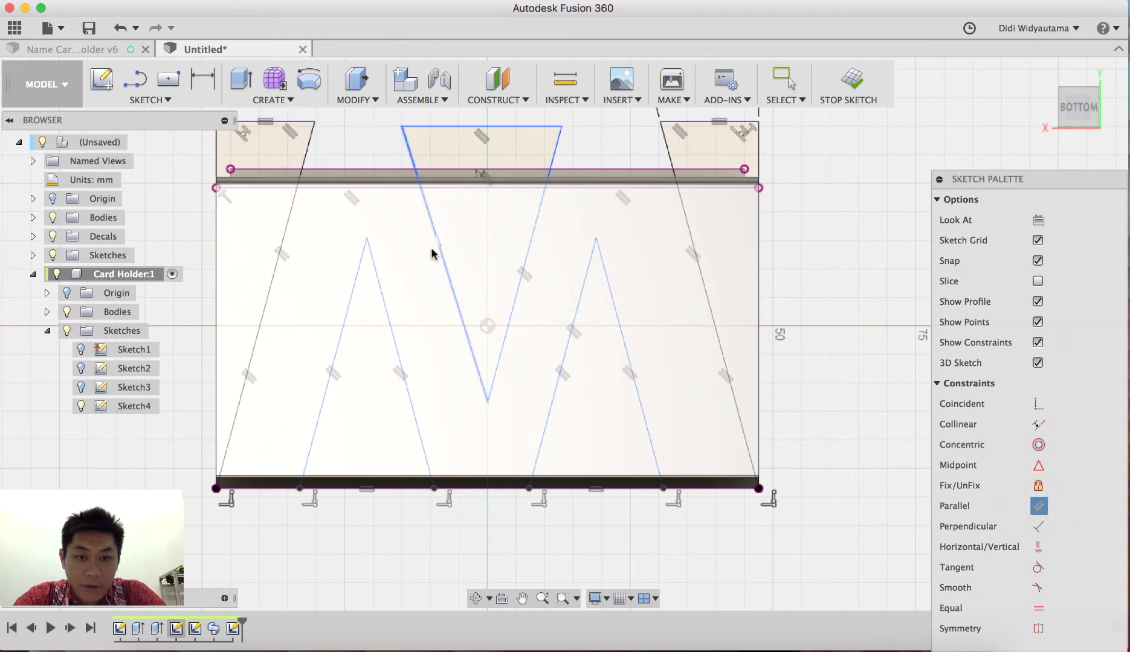
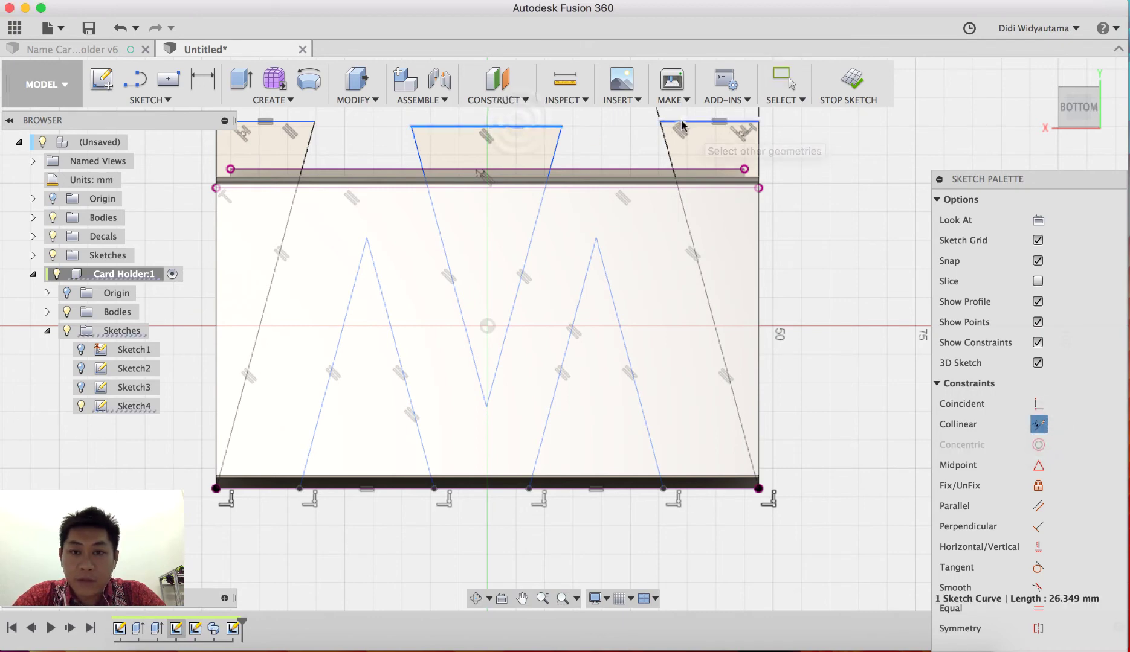
middle_drag(561, 189, 565, 227)
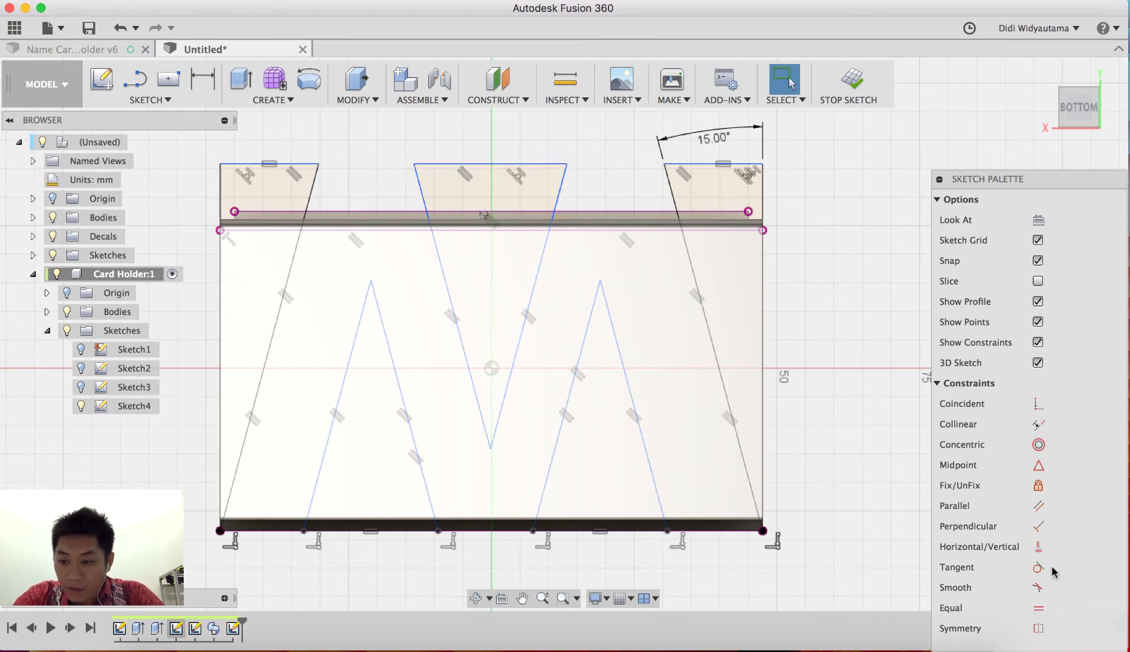
Step: Align the central V's lower point vertically with the origin and finish the sketch
click(490, 448)
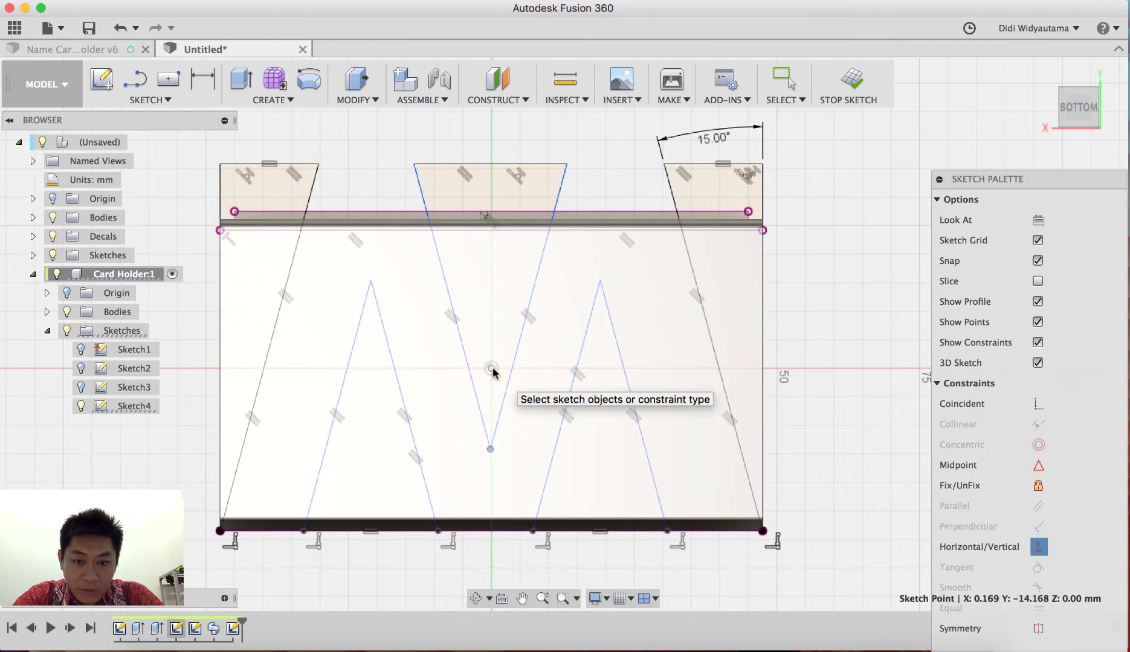
click(491, 369)
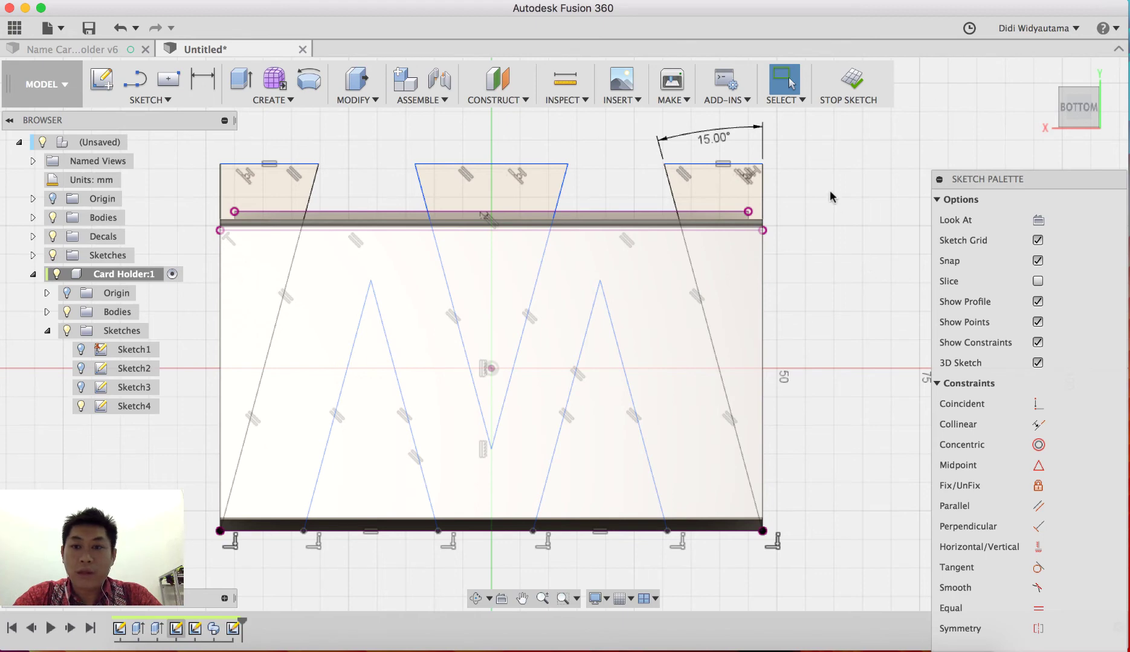
click(849, 80)
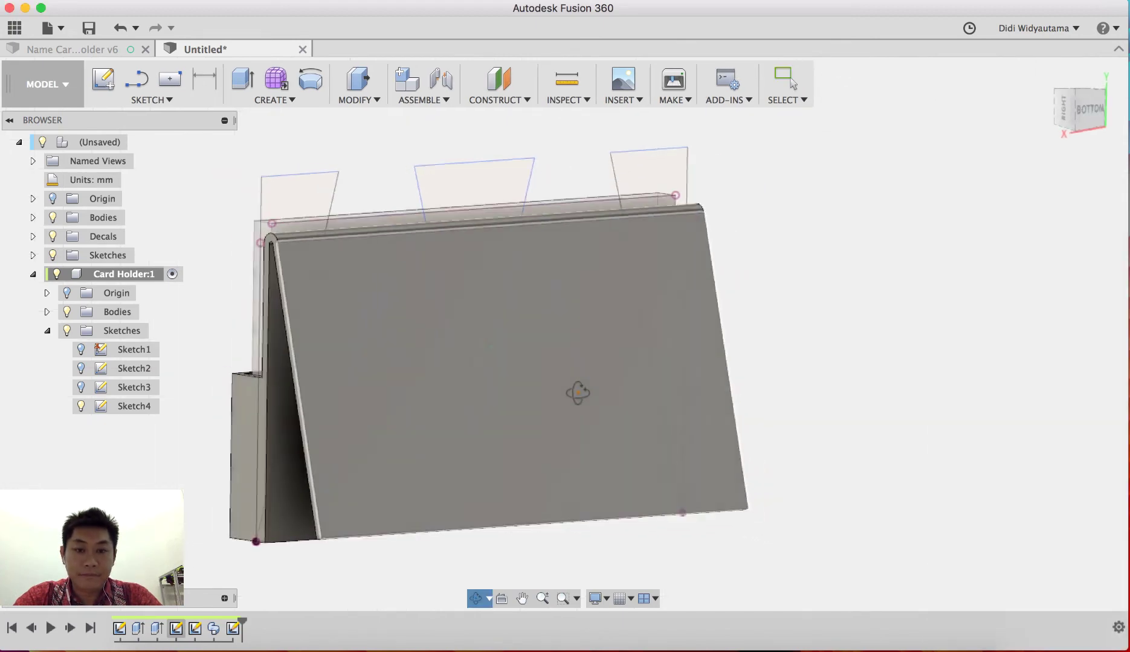
Step: Start an extrusion using both sketch regions of the side triangle at the nearer end of the stand as profiles
click(244, 80)
click(315, 212)
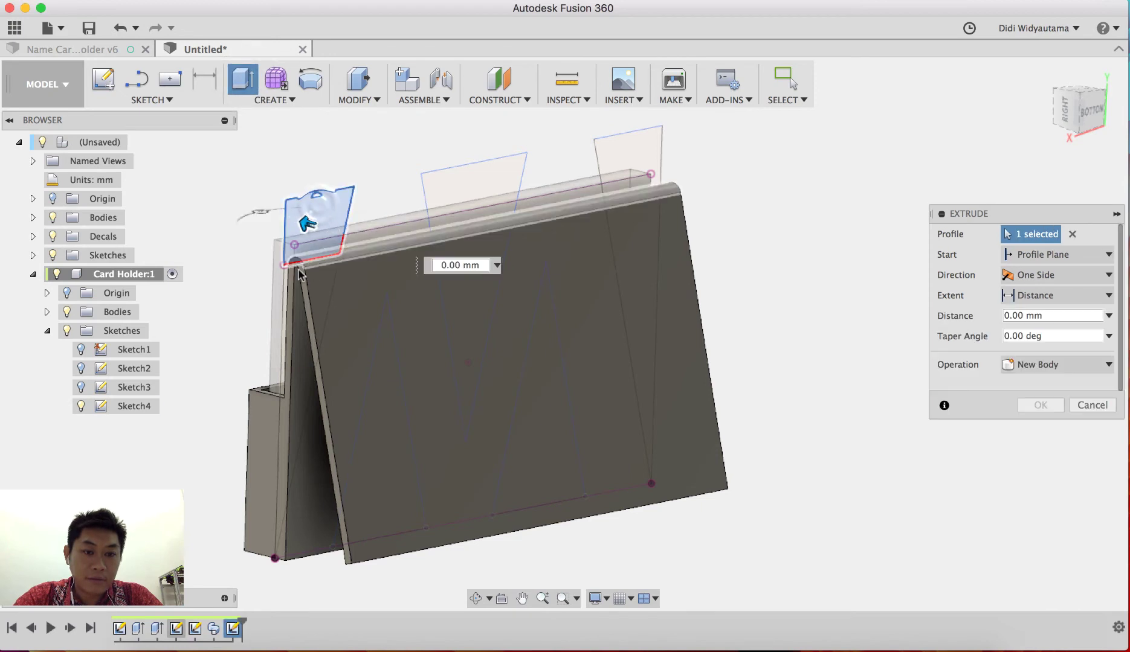
scroll(288, 281, up, 10)
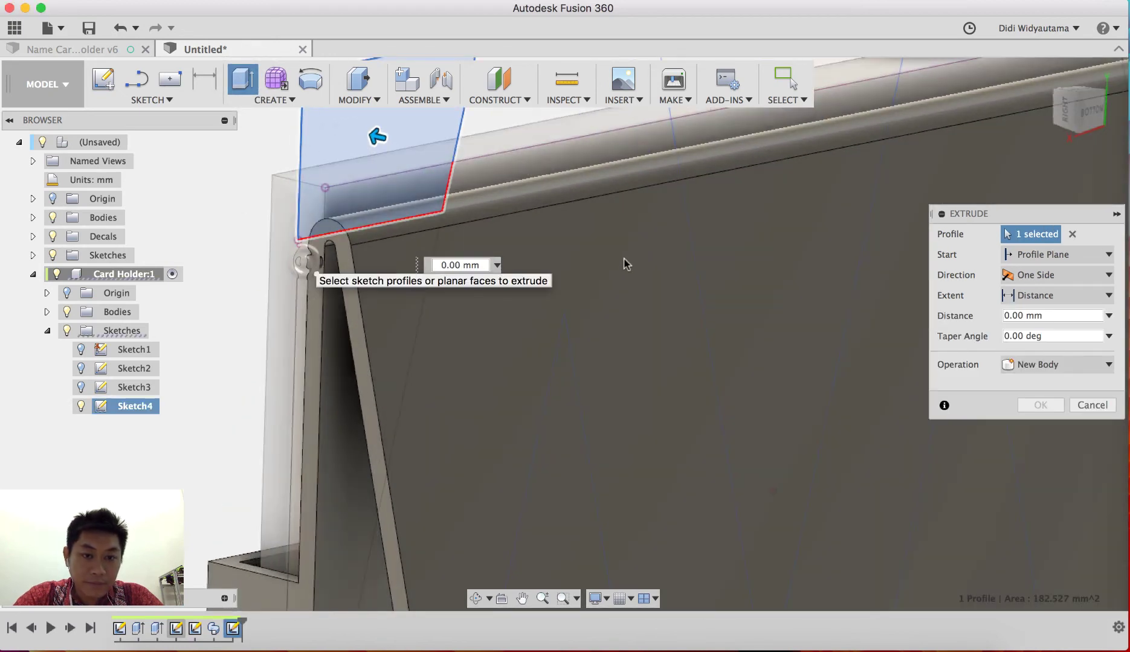
scroll(383, 269, down, 5)
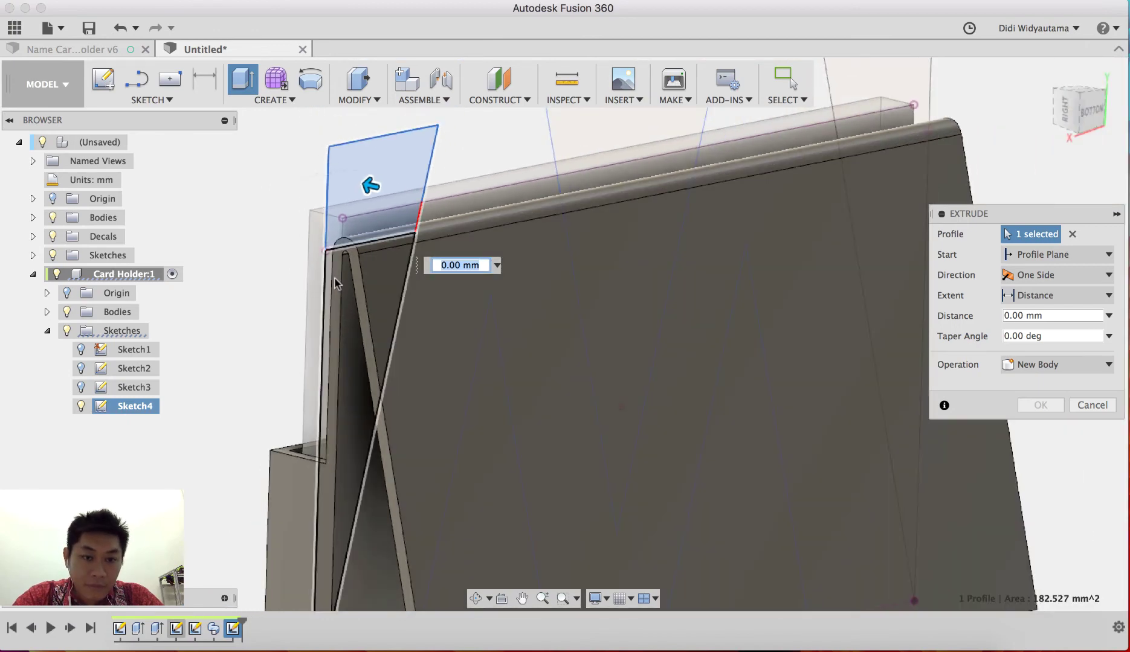
scroll(333, 263, up, 5)
scroll(323, 258, down, 3)
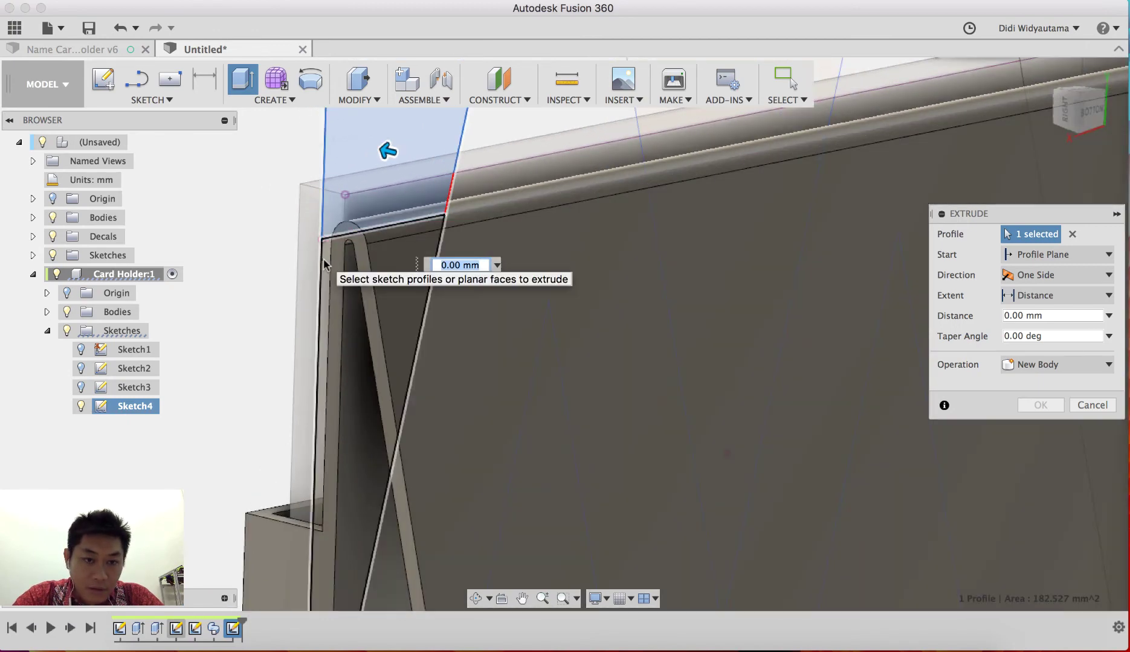
click(326, 263)
scroll(556, 314, down, 3)
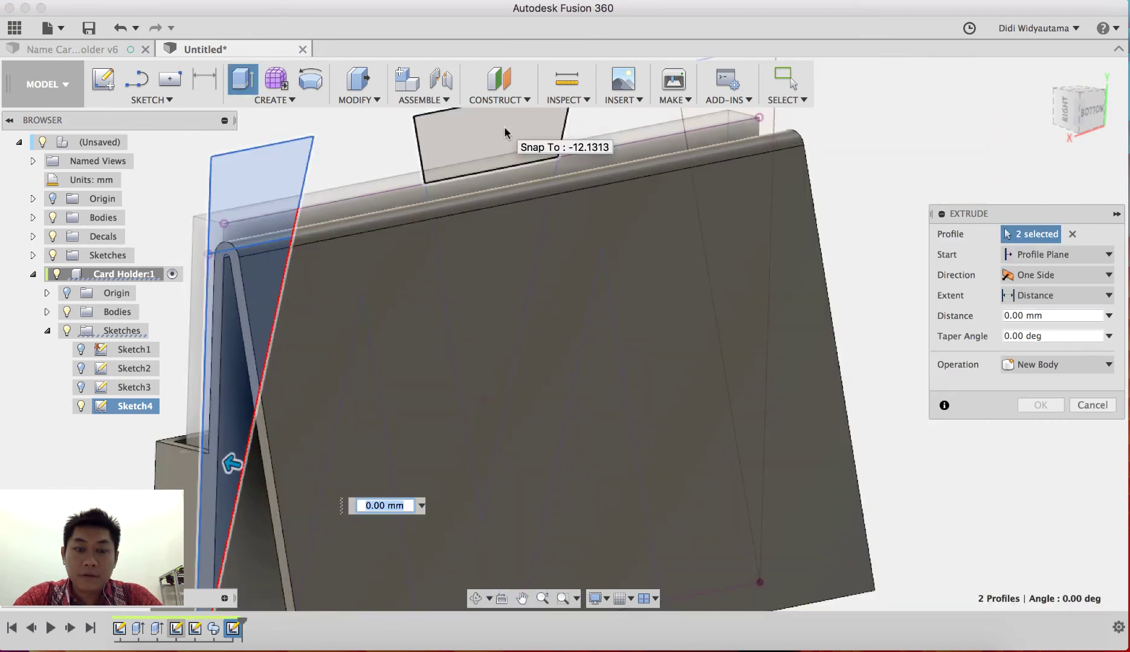
Step: Add all three regions of the central V to the extrusion profiles
click(504, 126)
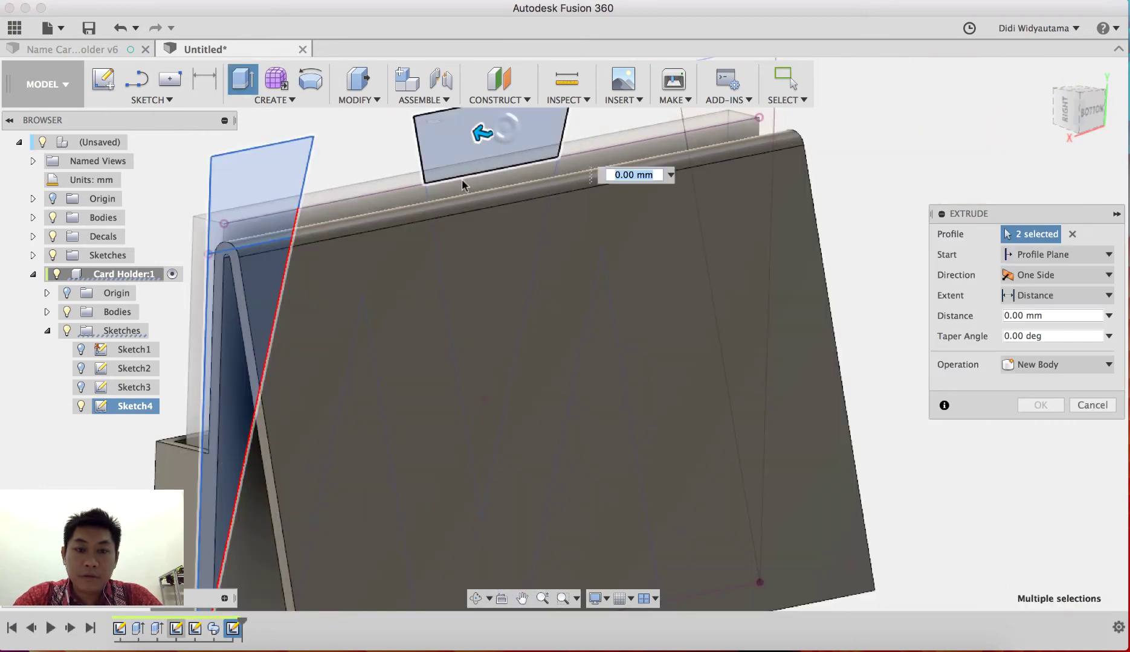
click(459, 215)
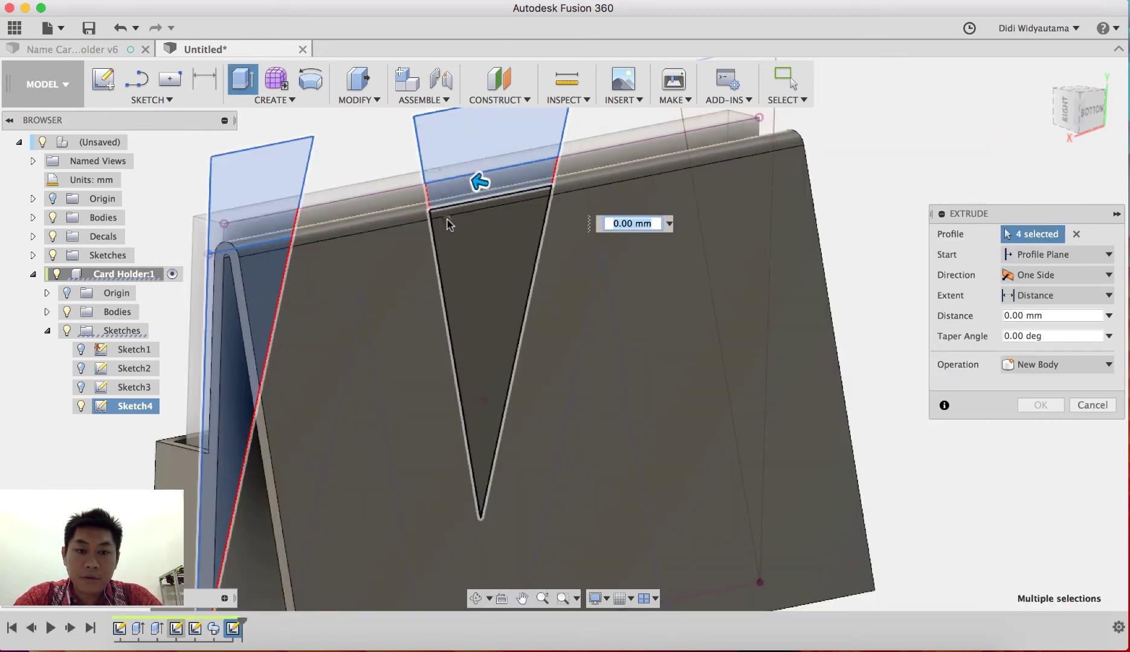
click(453, 229)
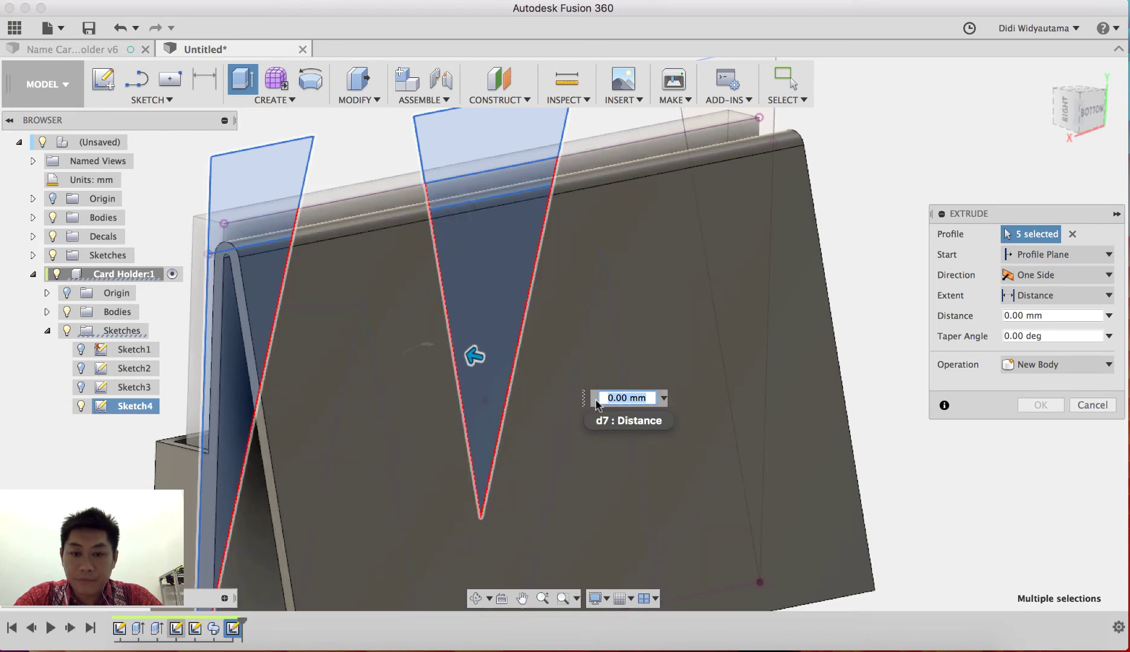
Step: Add the regions of the side triangle at the far end of the stand to the extrusion profiles
middle_drag(794, 352, 737, 245)
scroll(737, 244, down, 5)
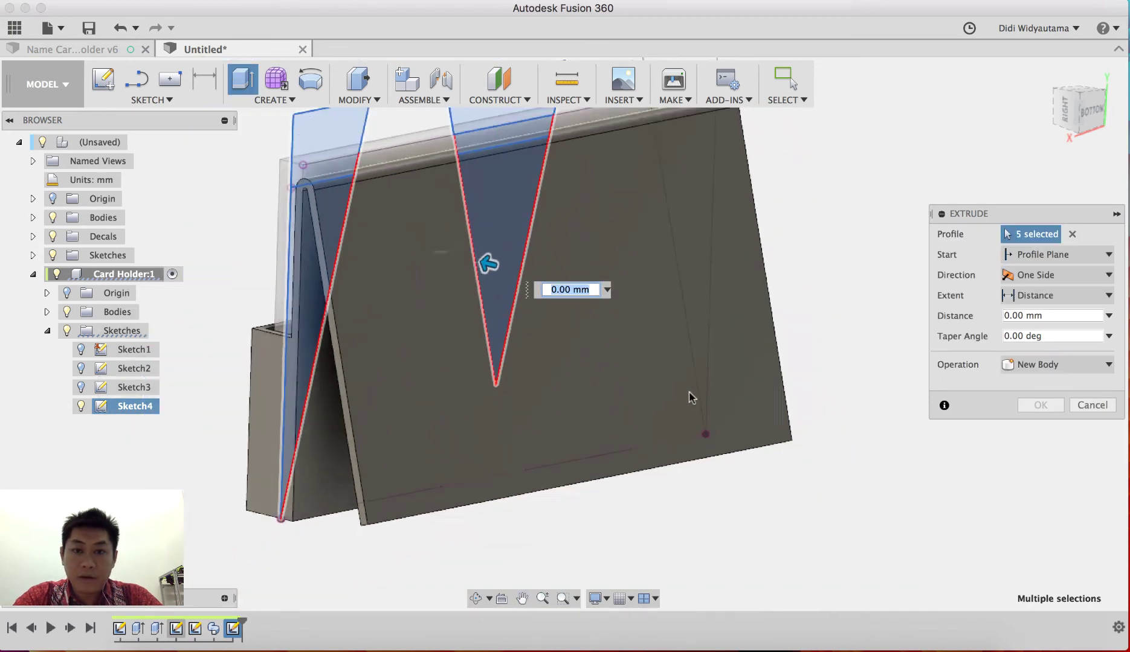
shift+middle_drag(691, 396, 612, 285)
scroll(617, 259, up, 3)
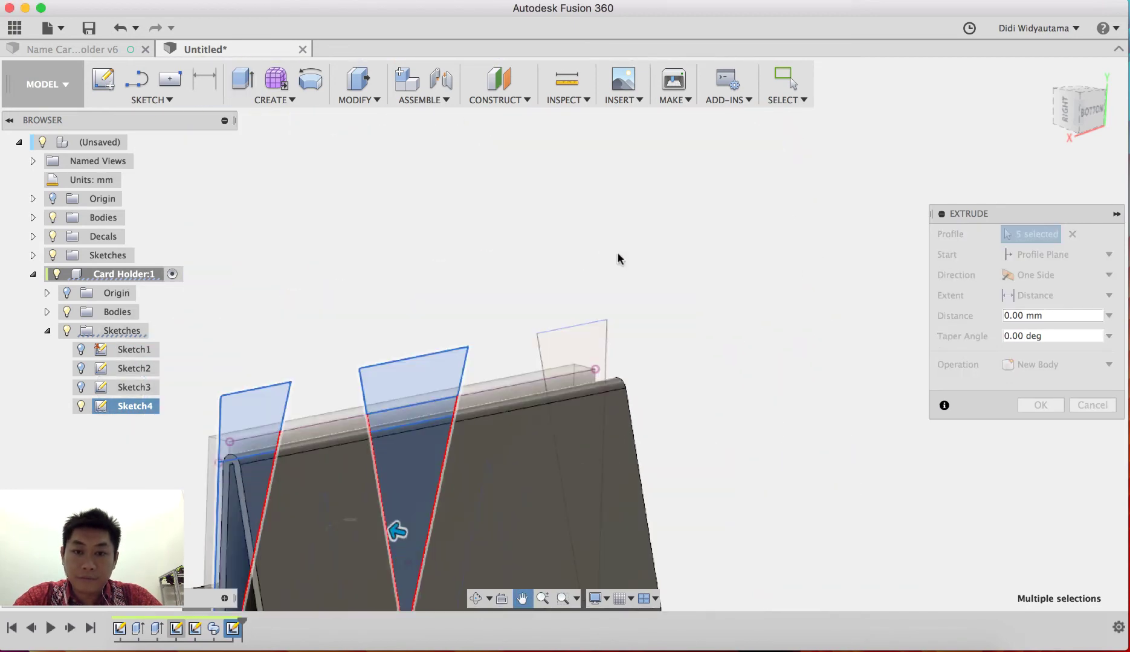
click(575, 346)
middle_drag(659, 454, 644, 318)
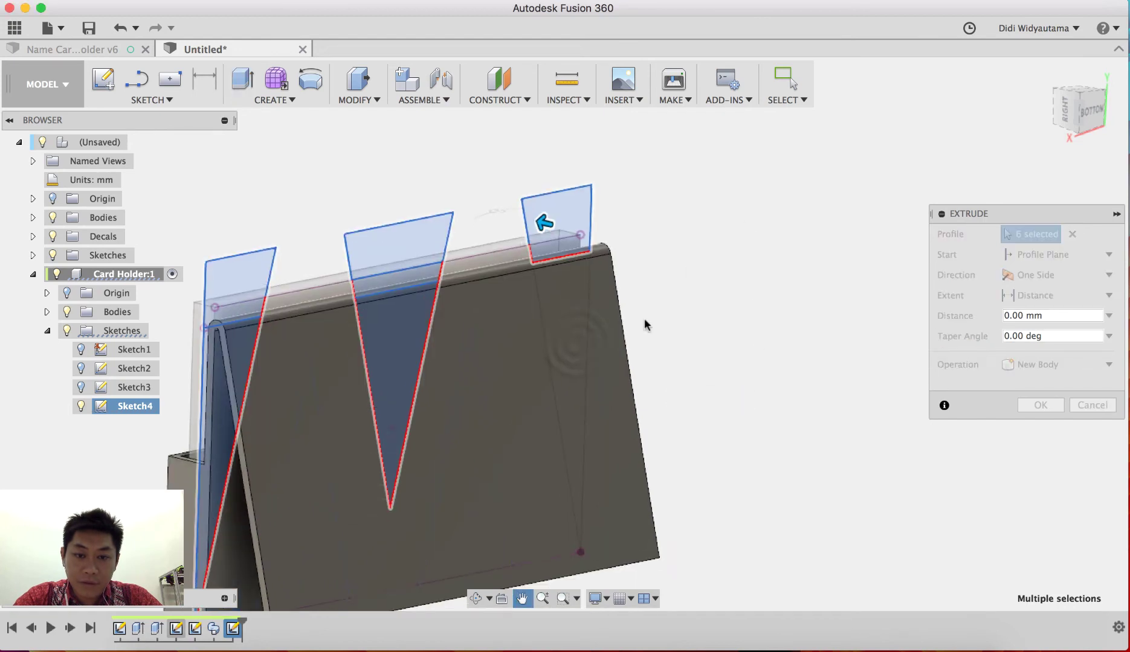
click(570, 272)
middle_drag(724, 383, 752, 240)
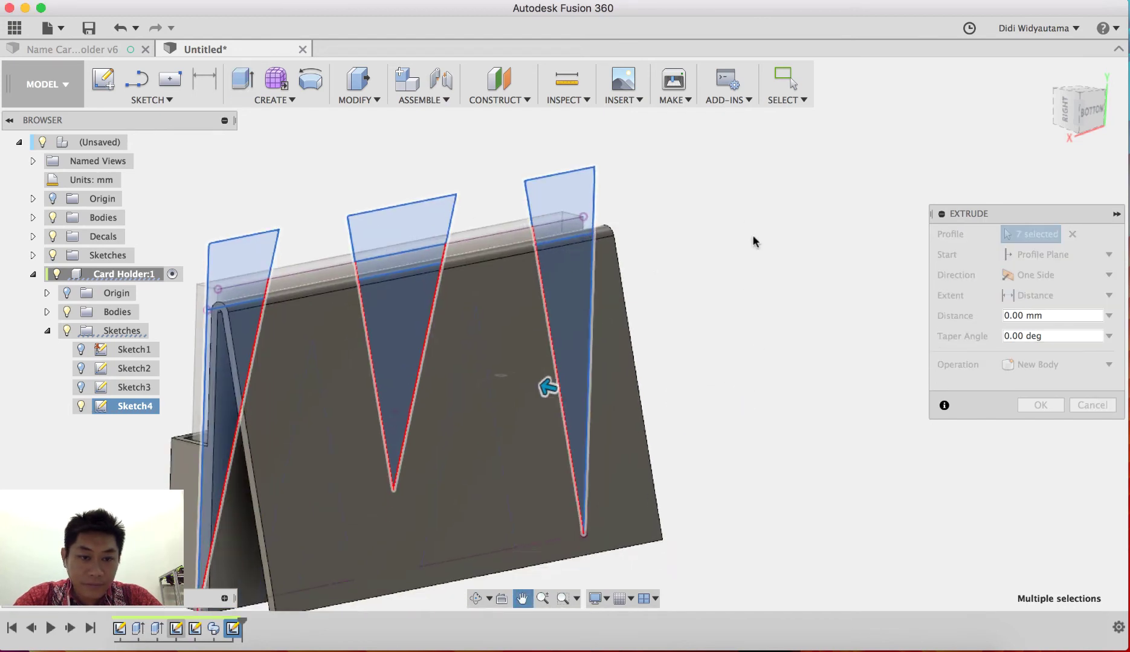
scroll(712, 254, down, 2)
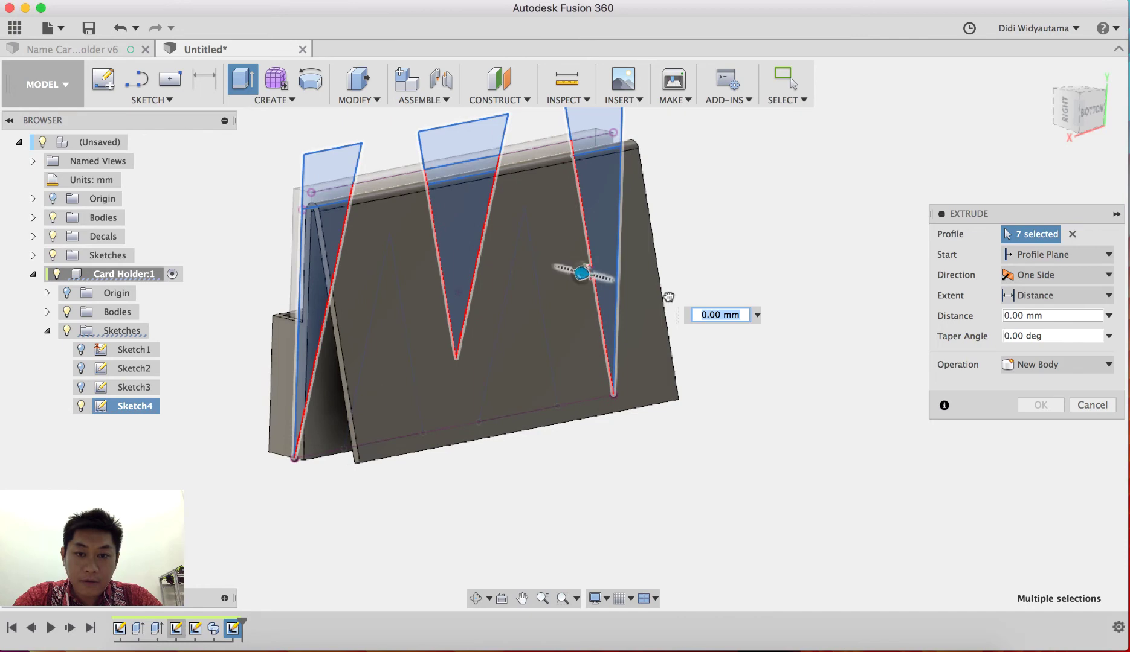
Step: Set the extrusion of the selected profiles to a symmetric cut with a distance of -45 mm
drag(582, 273, 735, 335)
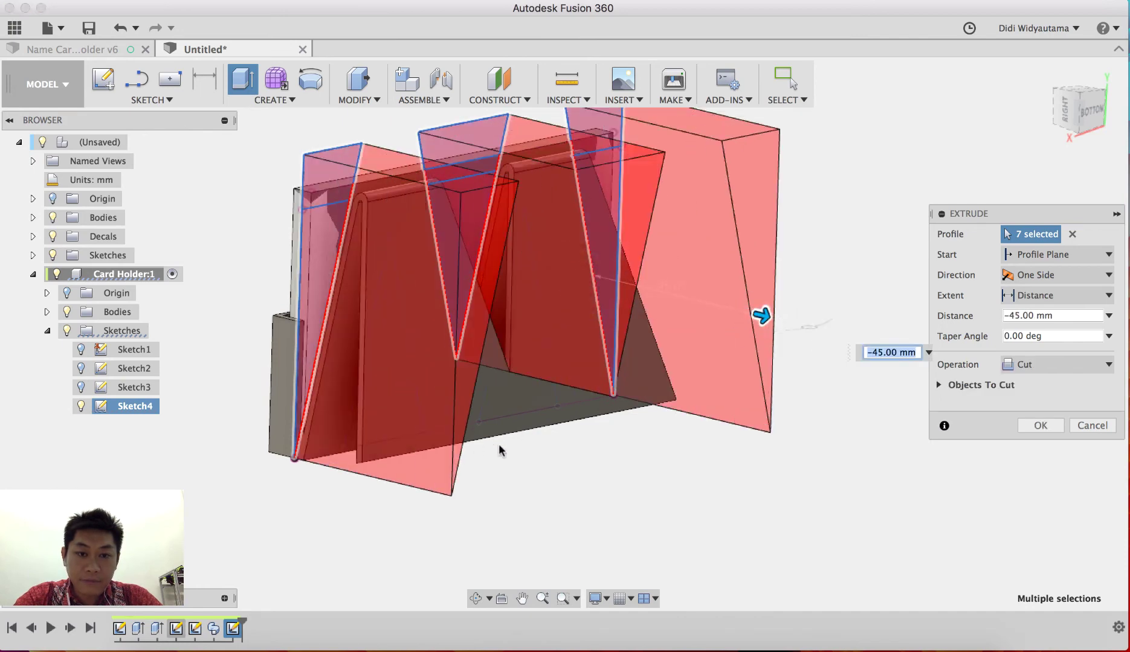
shift+middle_drag(499, 450, 540, 504)
click(1039, 276)
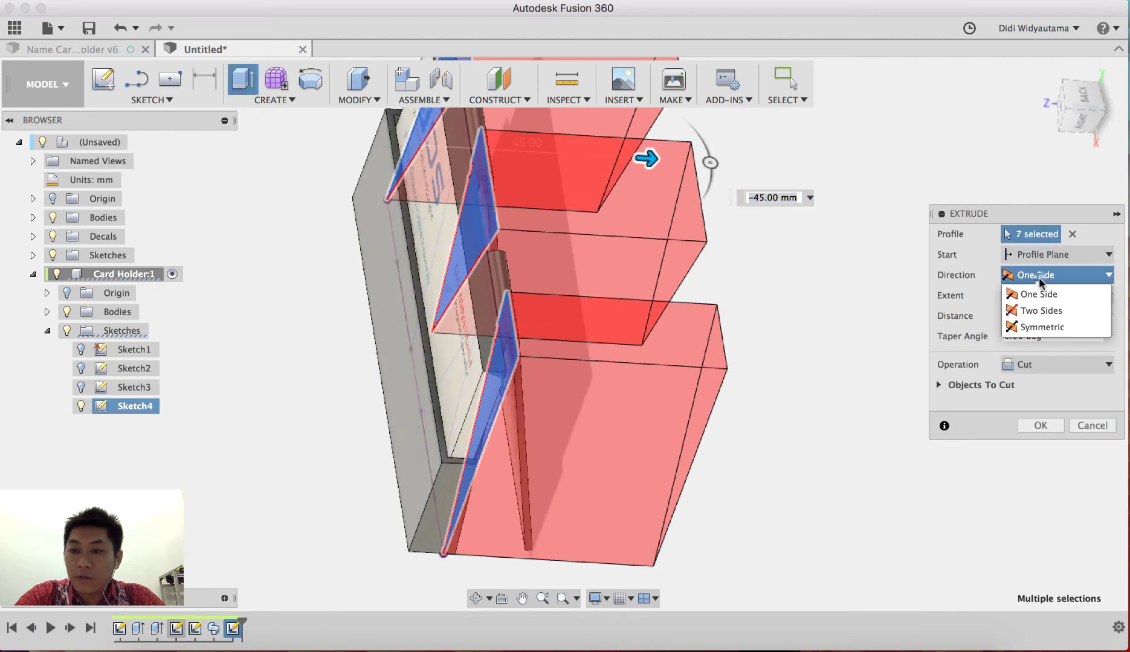
click(1044, 328)
shift+middle_drag(666, 381, 739, 406)
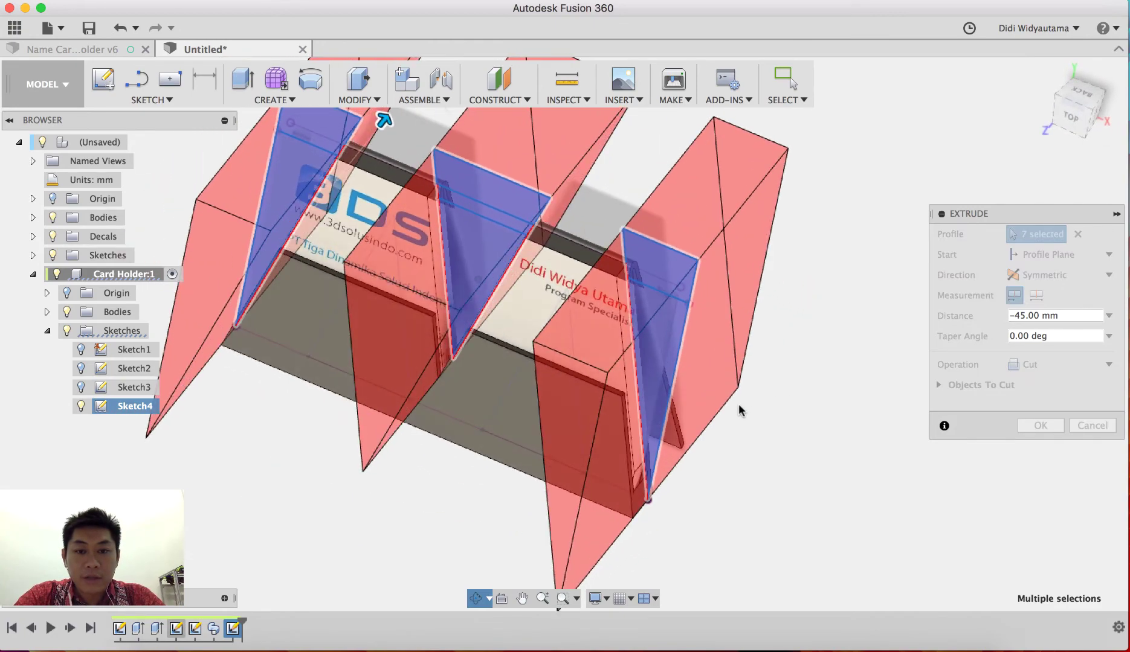
middle_drag(542, 272, 604, 290)
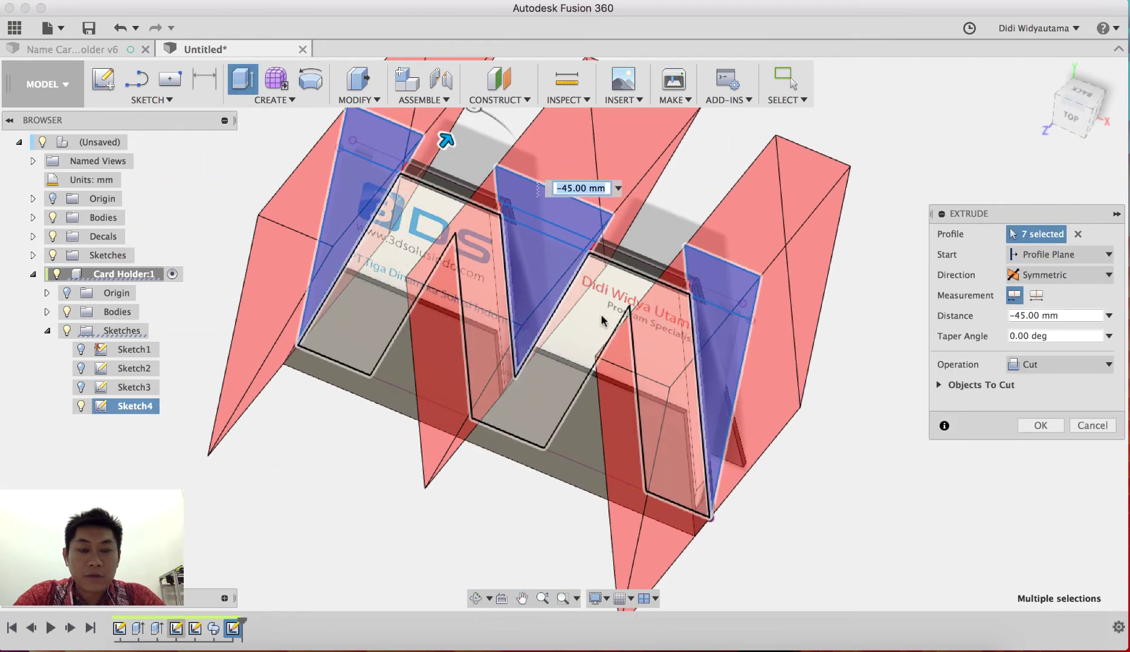
shift+middle_drag(335, 215, 500, 292)
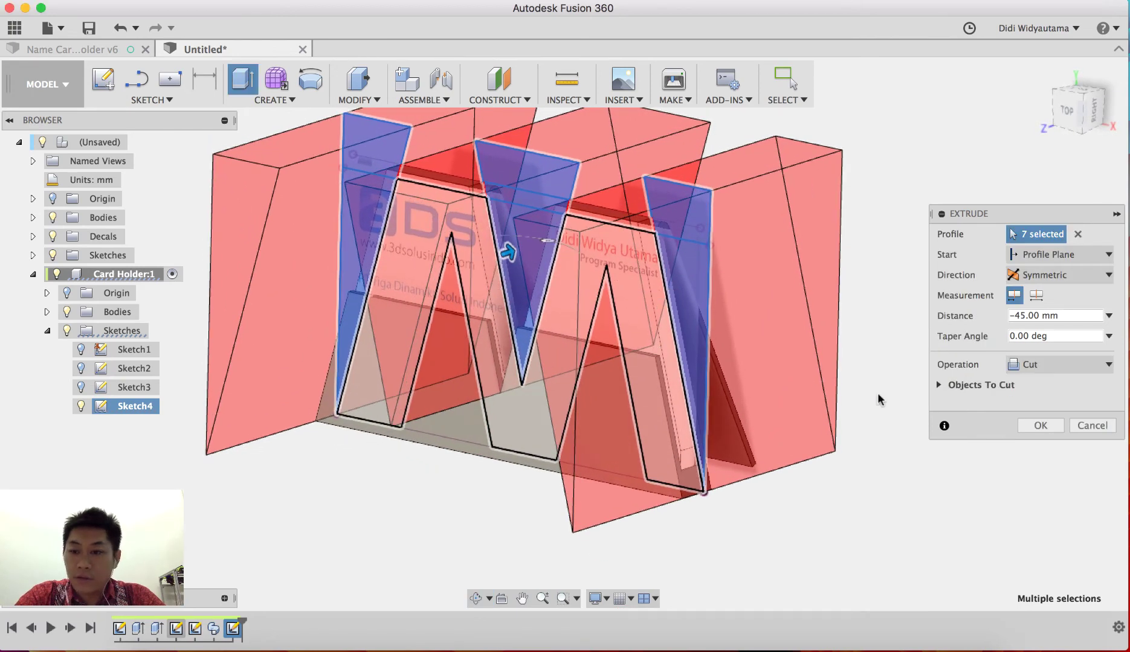
middle_drag(879, 398, 941, 394)
Step: Exclude the card's Body1 from the objects to cut, keep the Card Holder body included, and complete the cut
click(939, 386)
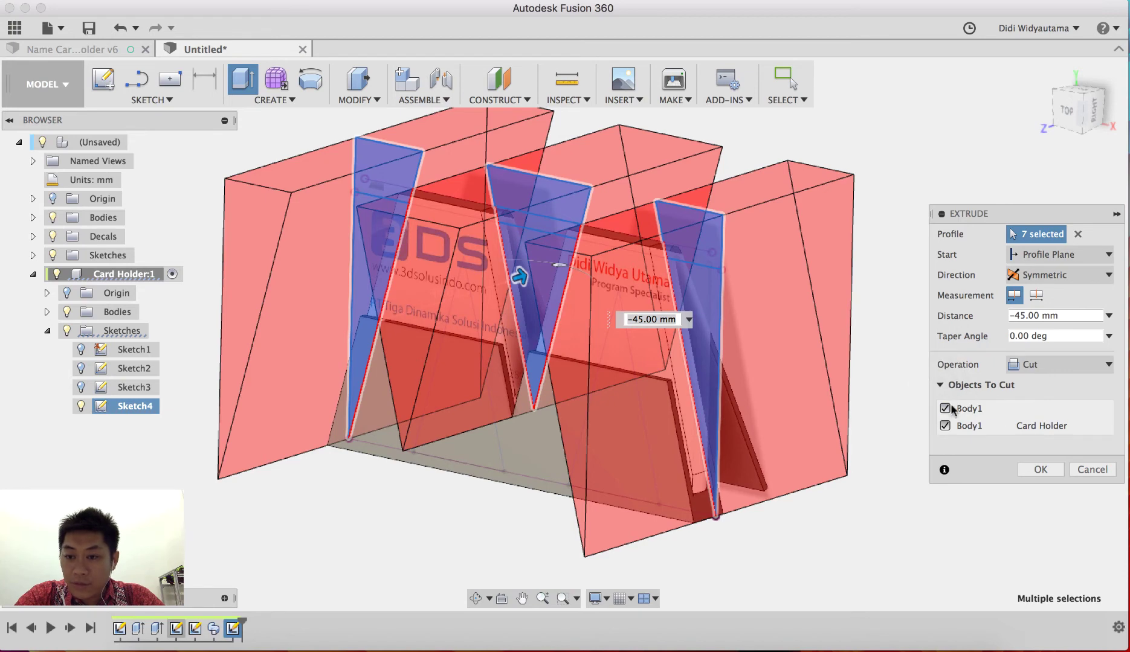
click(945, 409)
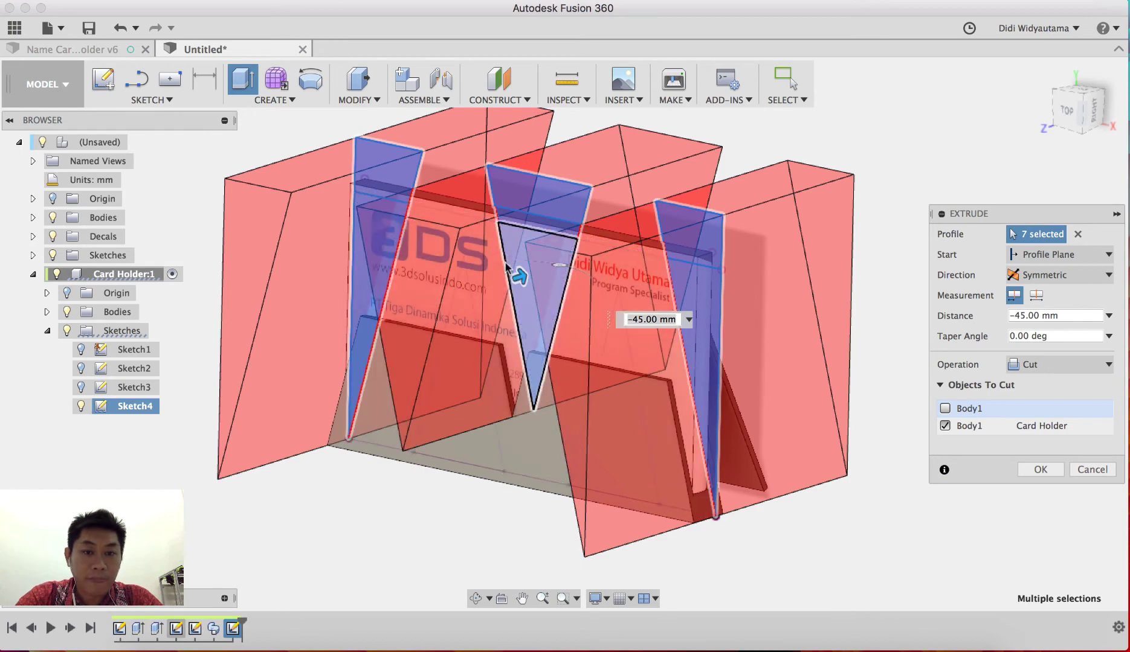
click(507, 267)
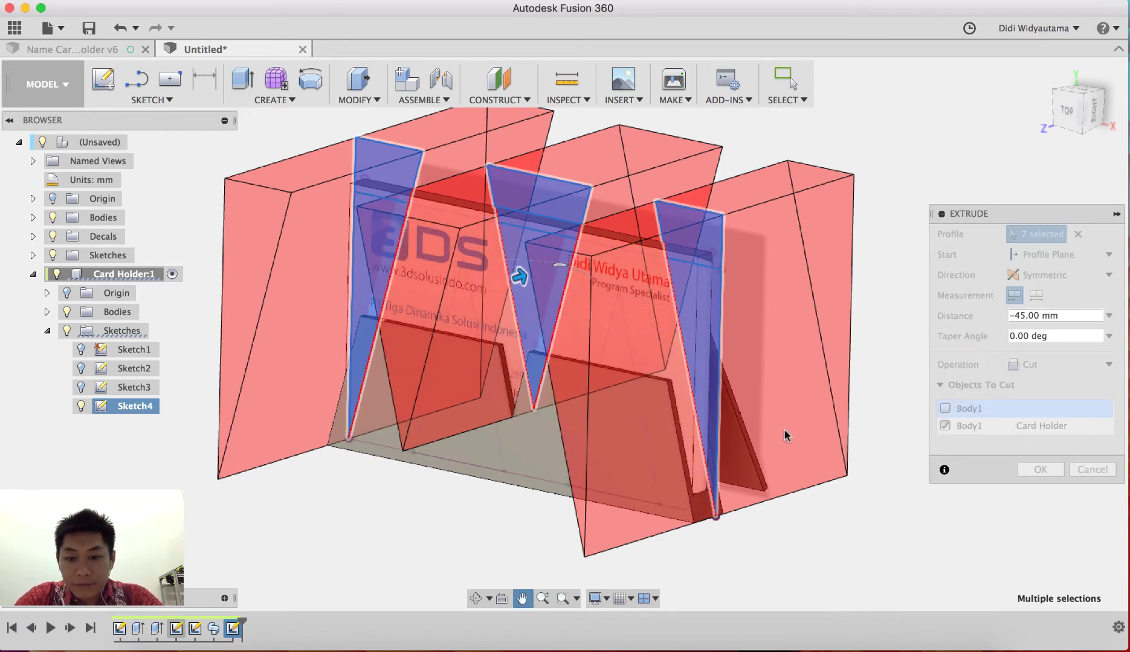
click(1040, 469)
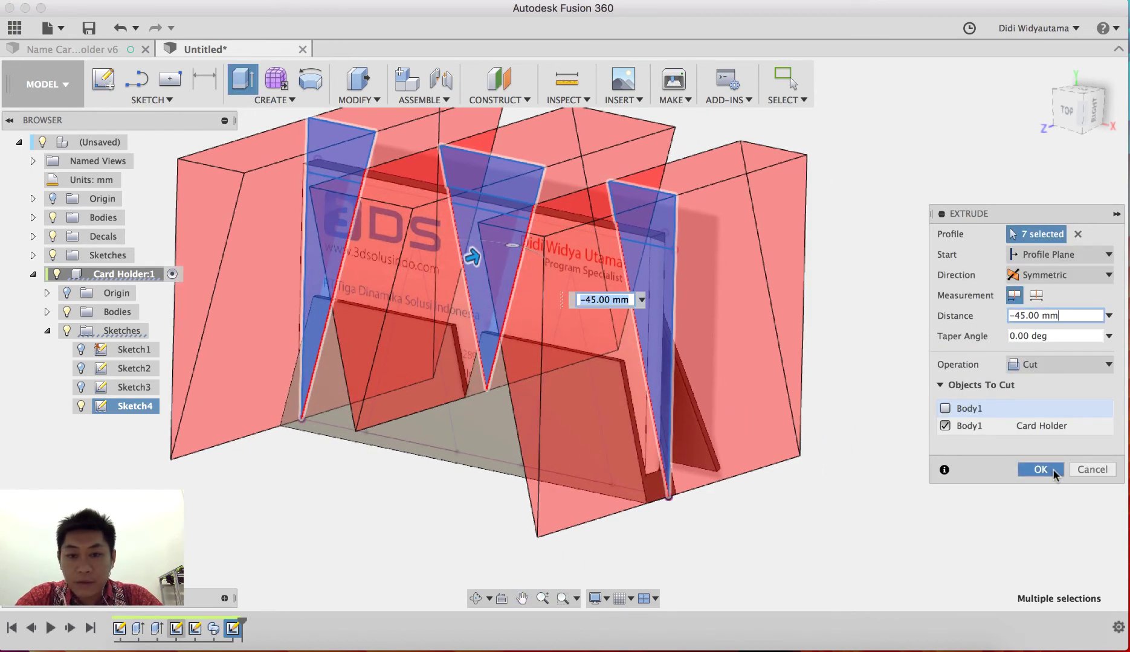
Step: Show Sketch4 again, start another extrusion, and hide the card's Body1 to expose the inverted V profiles
shift+middle_drag(847, 373, 755, 380)
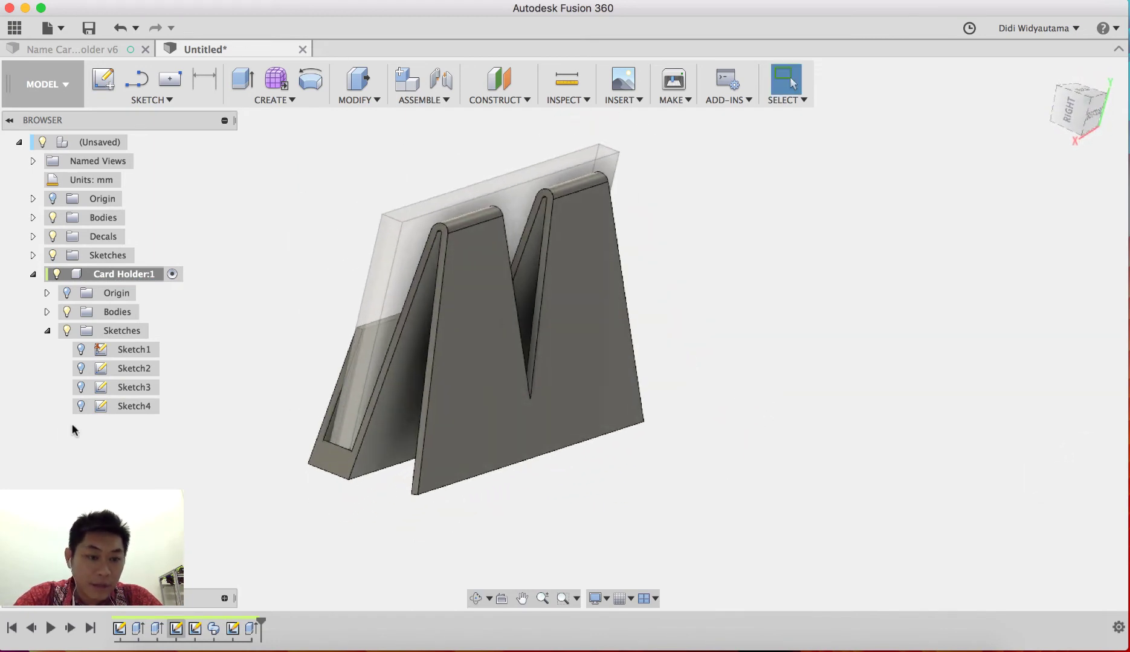
click(80, 406)
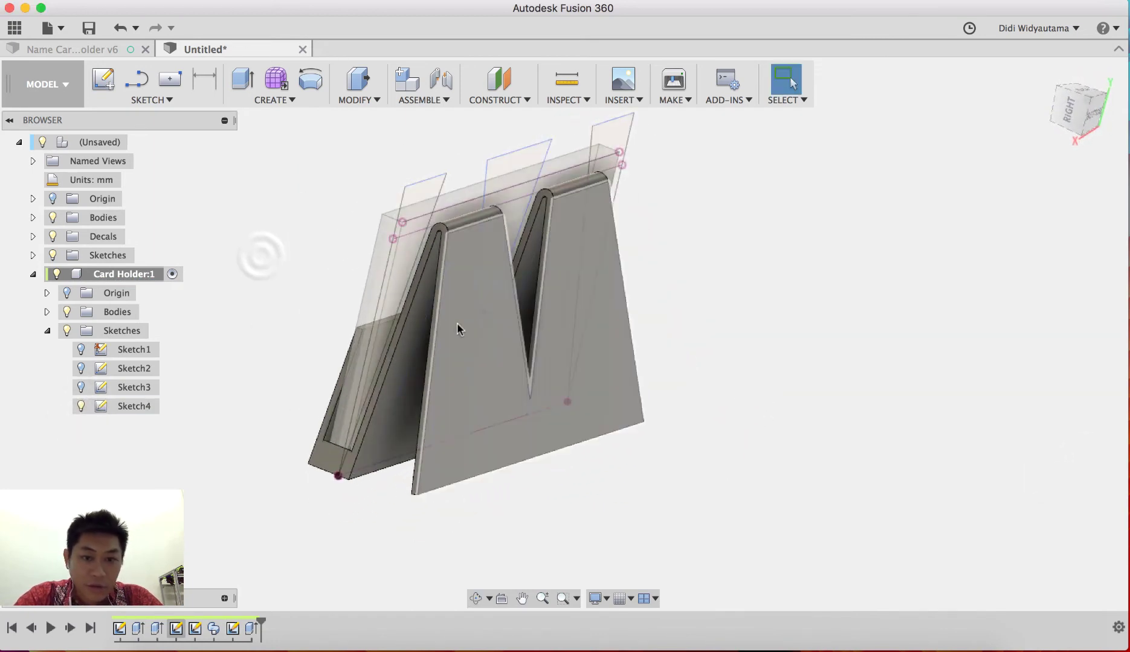
shift+middle_drag(458, 328, 604, 350)
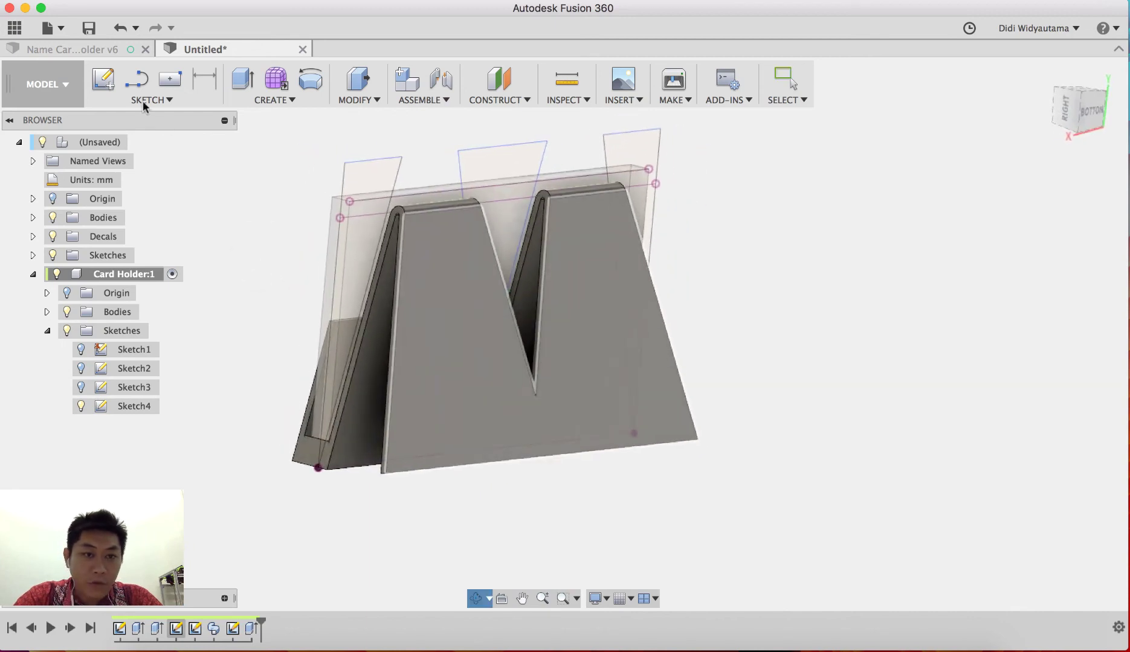
click(240, 84)
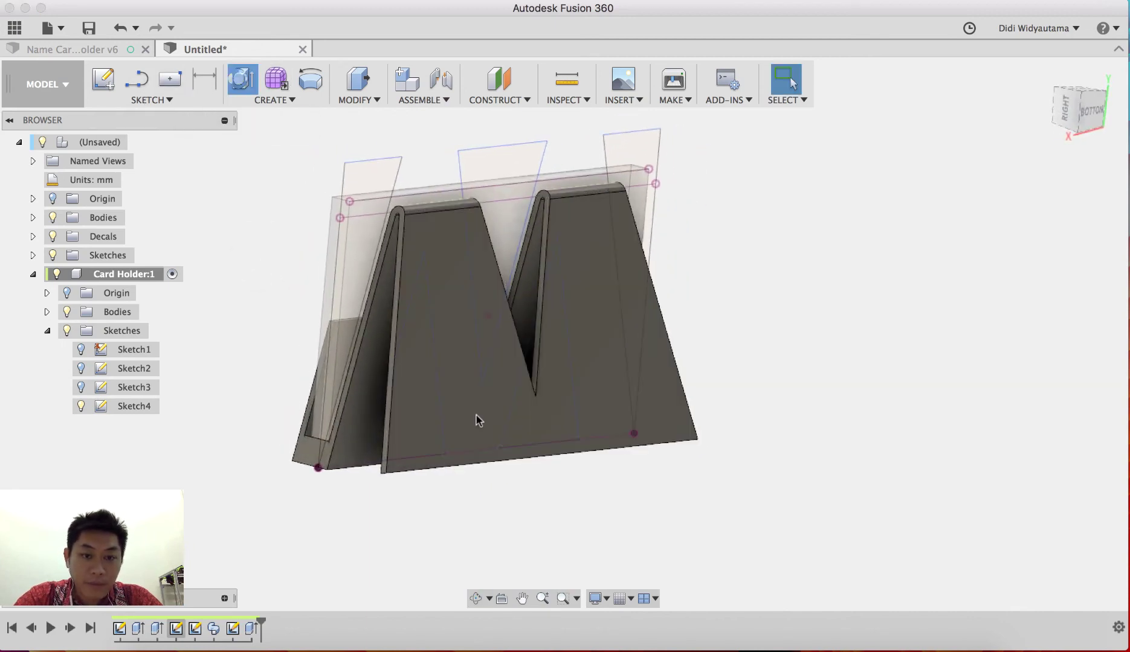
shift+middle_drag(303, 479, 383, 469)
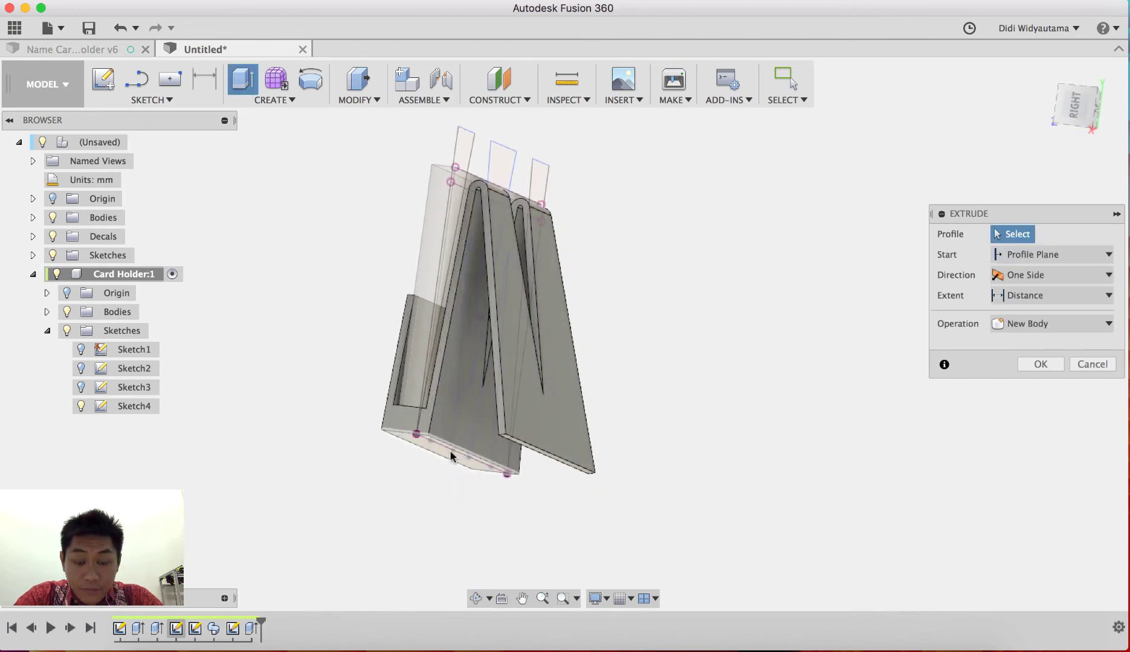
click(33, 217)
mouse_move(544, 435)
shift+middle_down()
mouse_move(582, 406)
mouse_move(574, 364)
shift+middle_up()
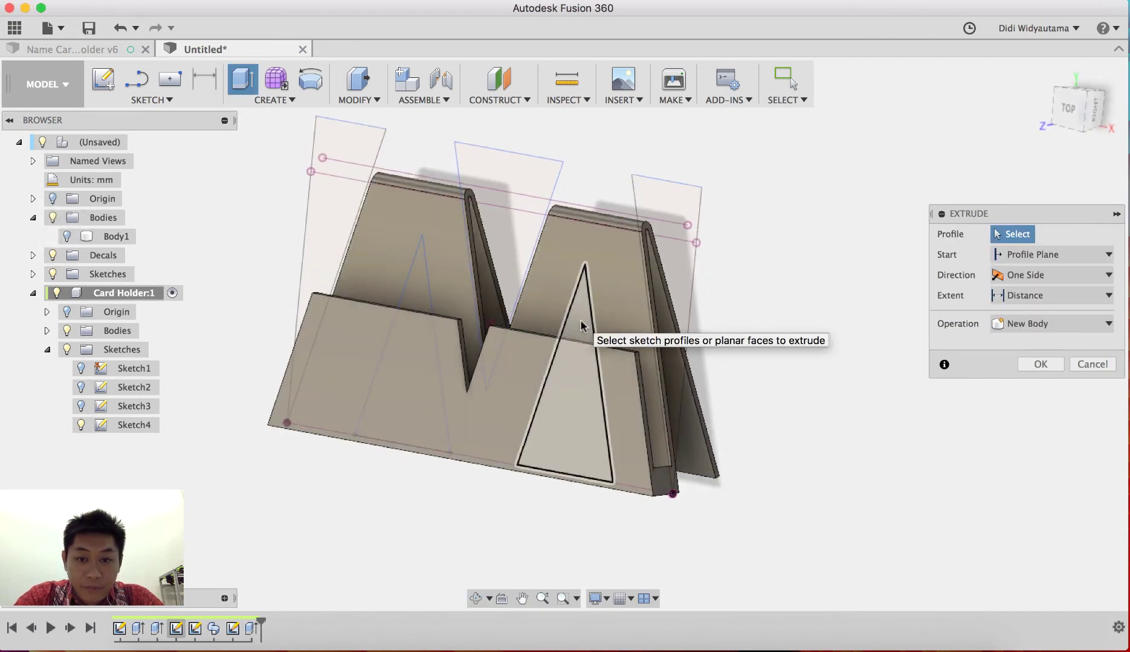
Step: Extrude the two inverted V profiles as a one-sided cut of -75 mm through the rear of the stand
click(580, 320)
click(417, 285)
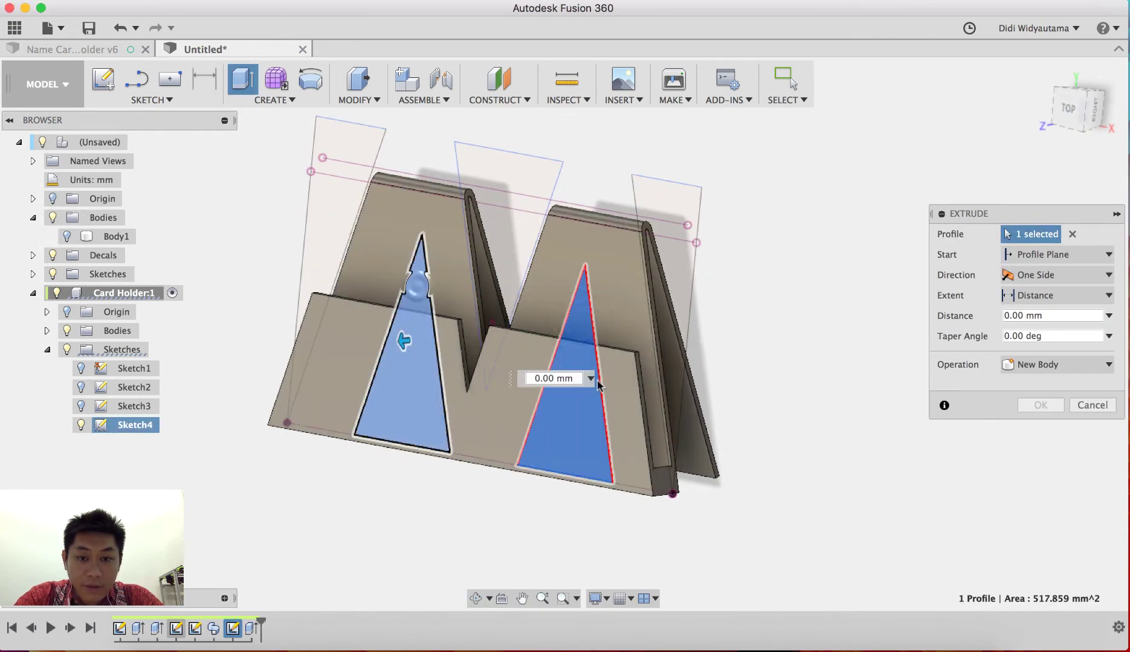
drag(402, 343, 620, 313)
shift+middle_drag(533, 432, 579, 367)
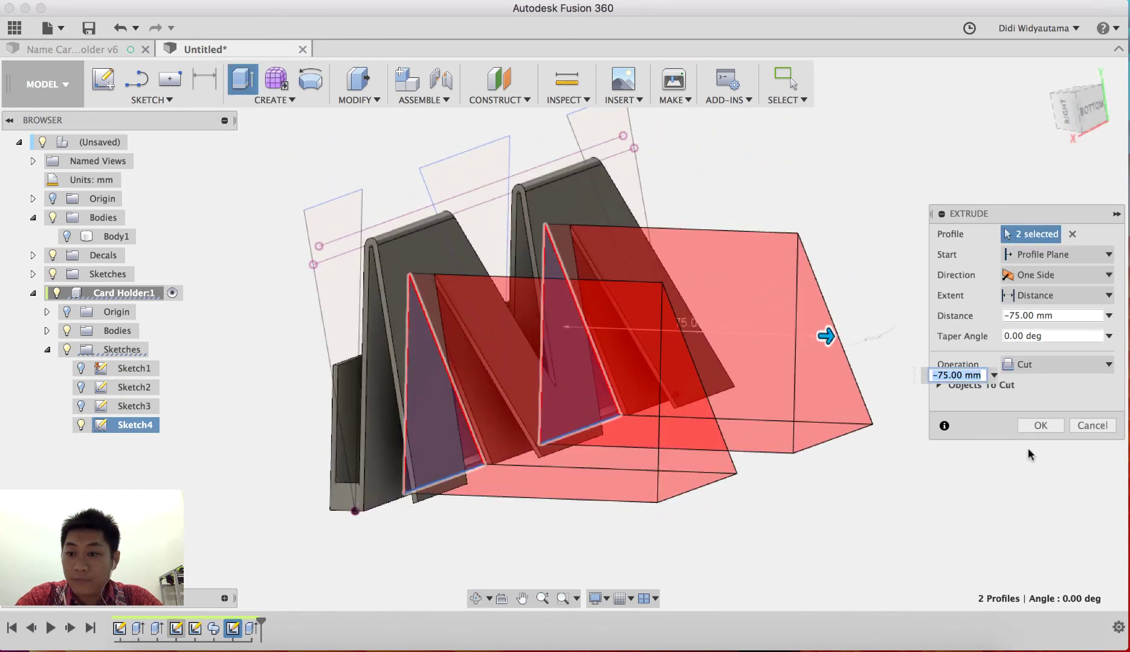
click(1032, 427)
Step: Show the card's Body1 again in the card holder and view the assembly from the front
shift+middle_drag(676, 474, 726, 461)
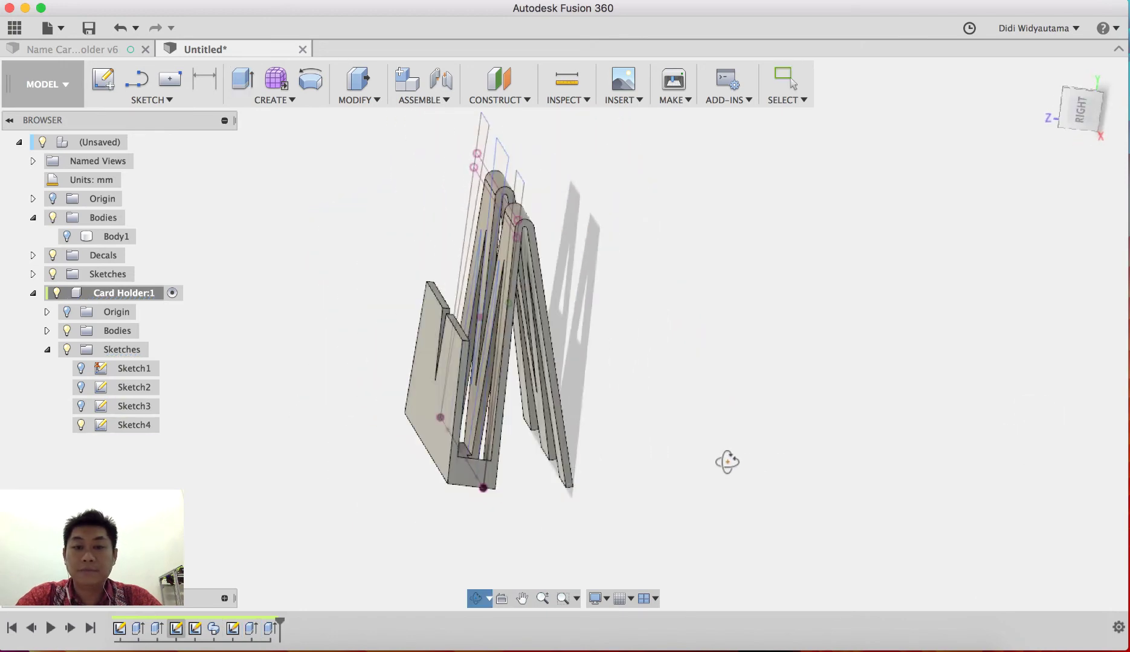
click(68, 238)
shift+middle_drag(645, 553, 811, 467)
shift+middle_drag(781, 413, 864, 351)
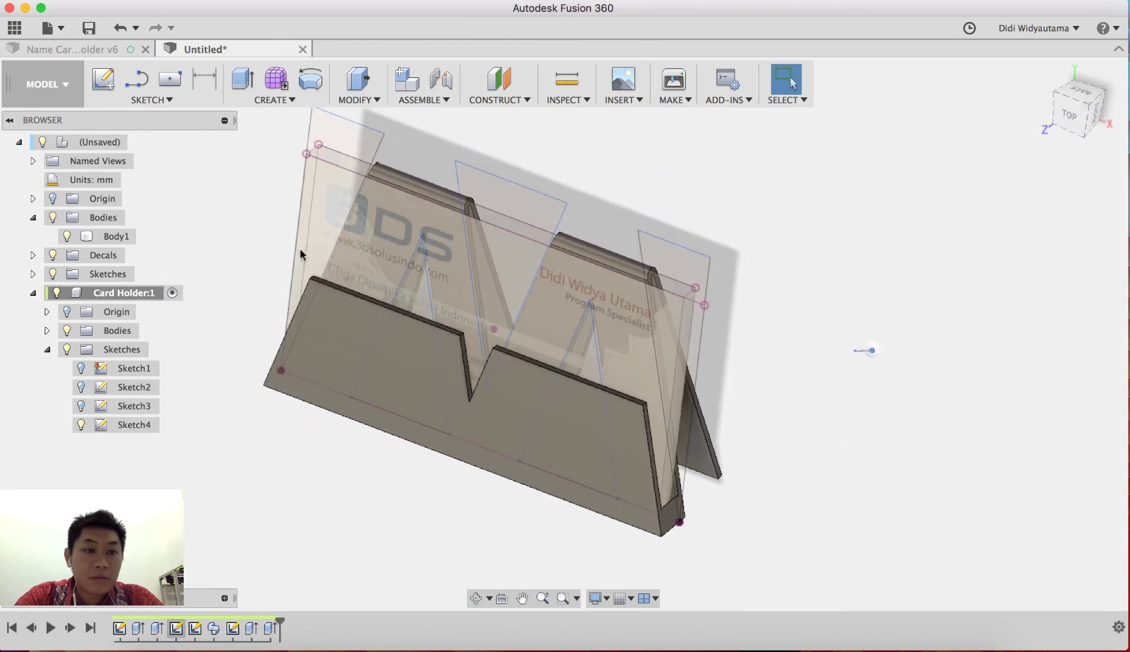
Step: Check which objects the inverted V cut feature includes, and leave the feature unedited
double_click(270, 629)
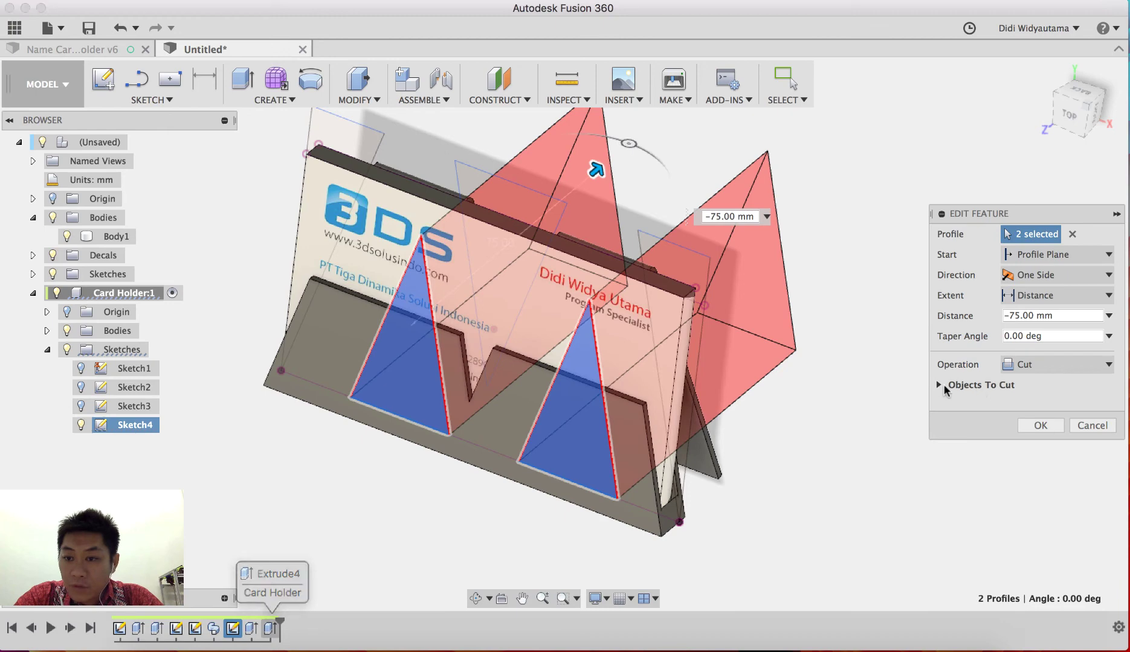
click(939, 386)
click(938, 386)
click(938, 385)
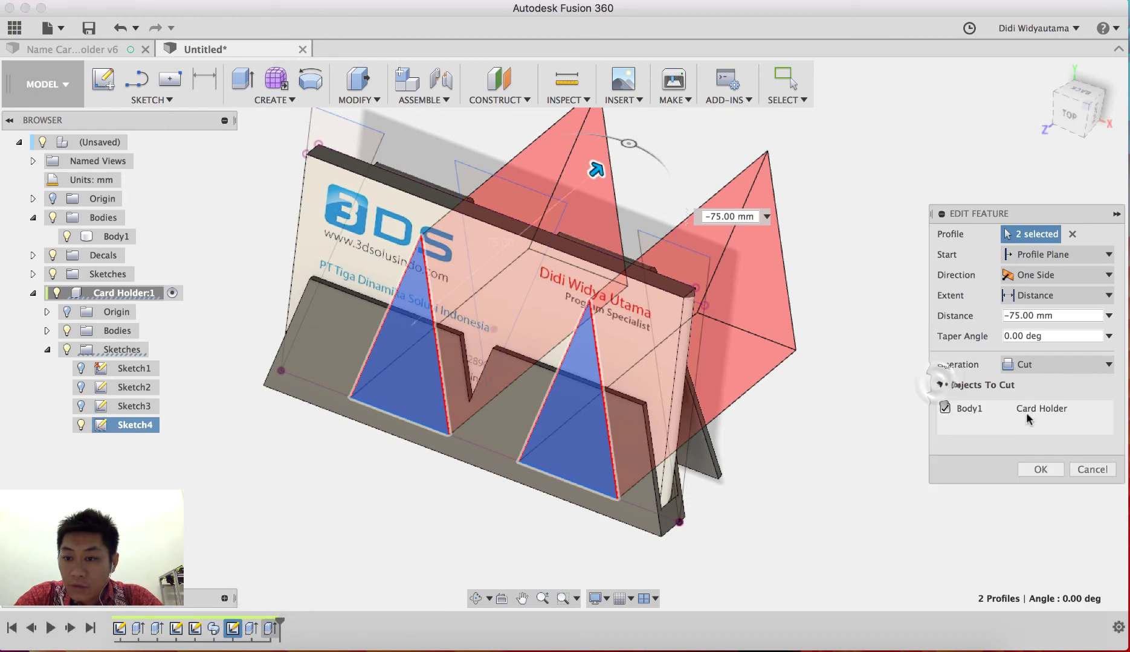
click(1086, 471)
shift+middle_drag(880, 335, 646, 188)
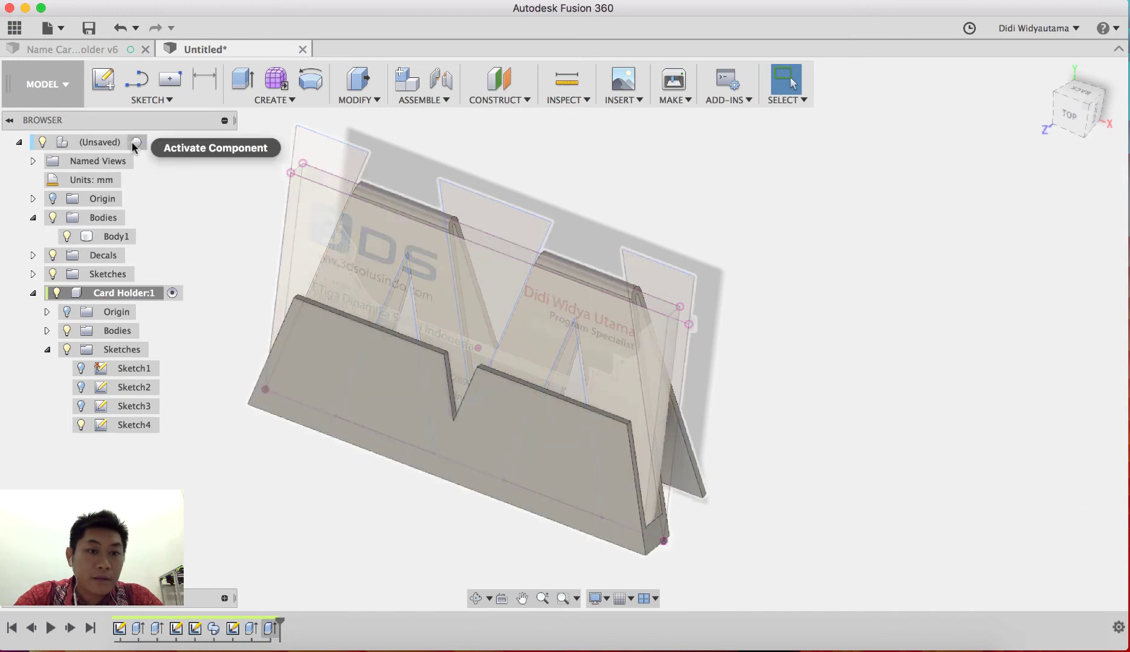
Step: Activate the top-level component and hide the card holder's Sketch4
click(140, 142)
click(116, 237)
shift+click(134, 425)
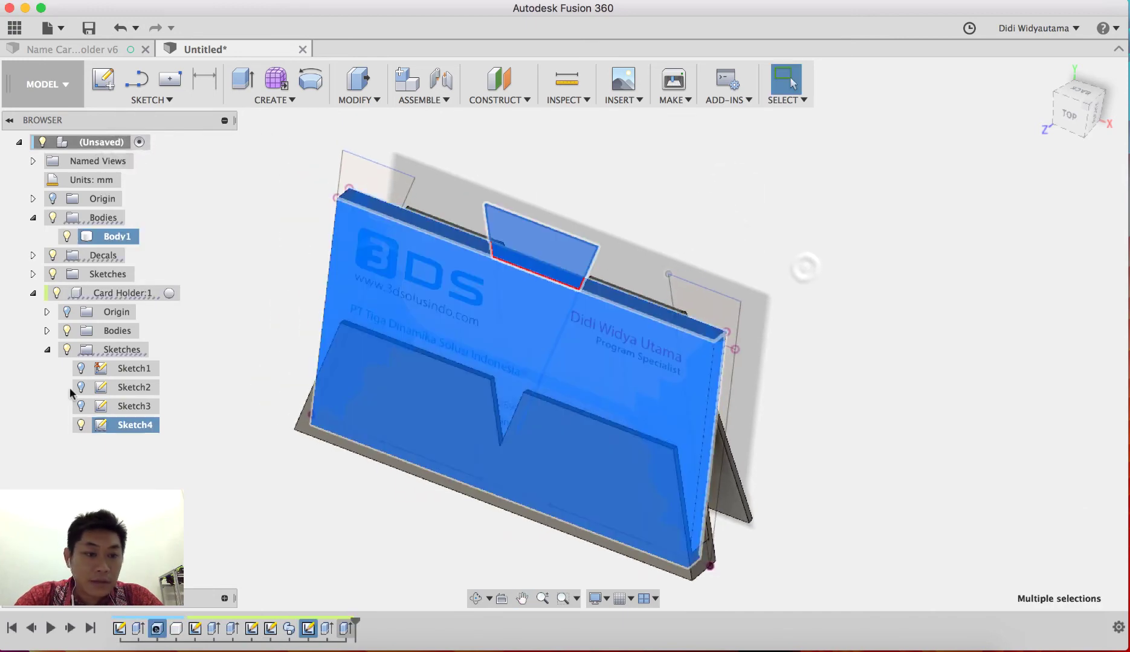
click(252, 223)
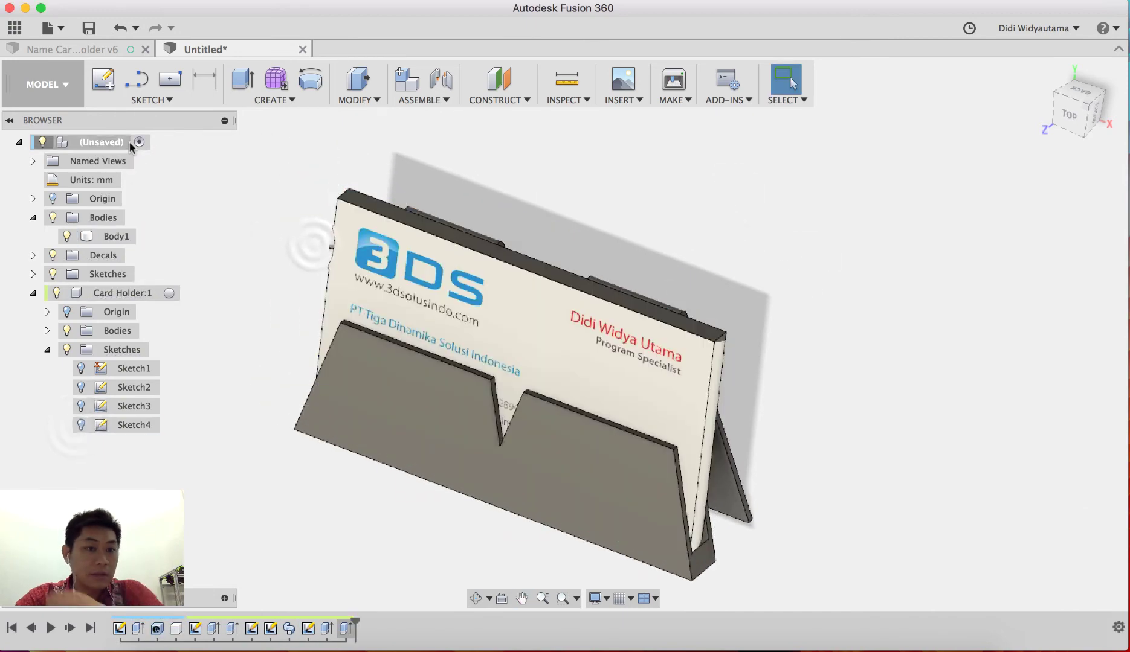
Step: Sketch a line about 44 mm long on the holder's front face, from the V notch's tip to the left slanted edge's midpoint
scroll(244, 189, left, 5)
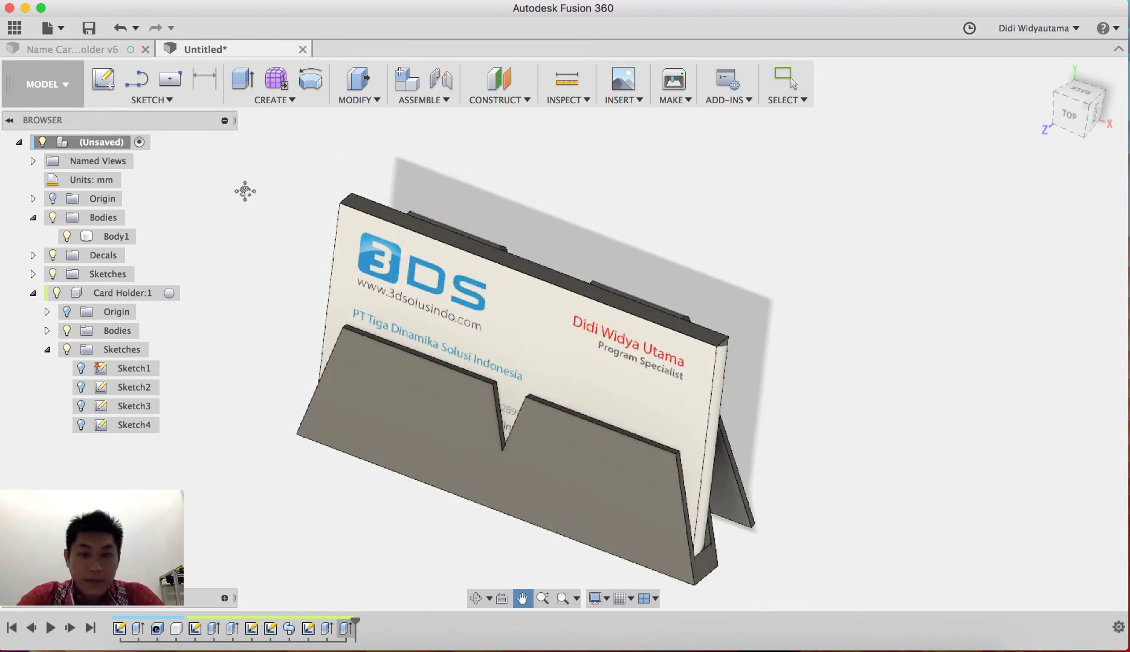
shift+middle_drag(700, 270, 505, 450)
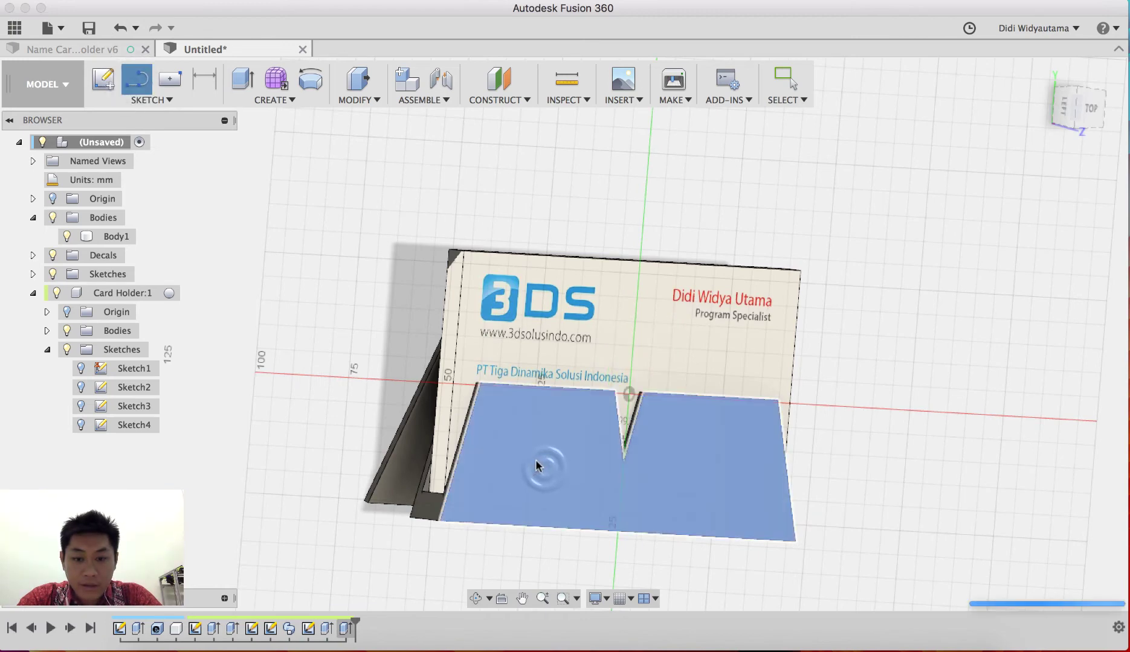
click(535, 459)
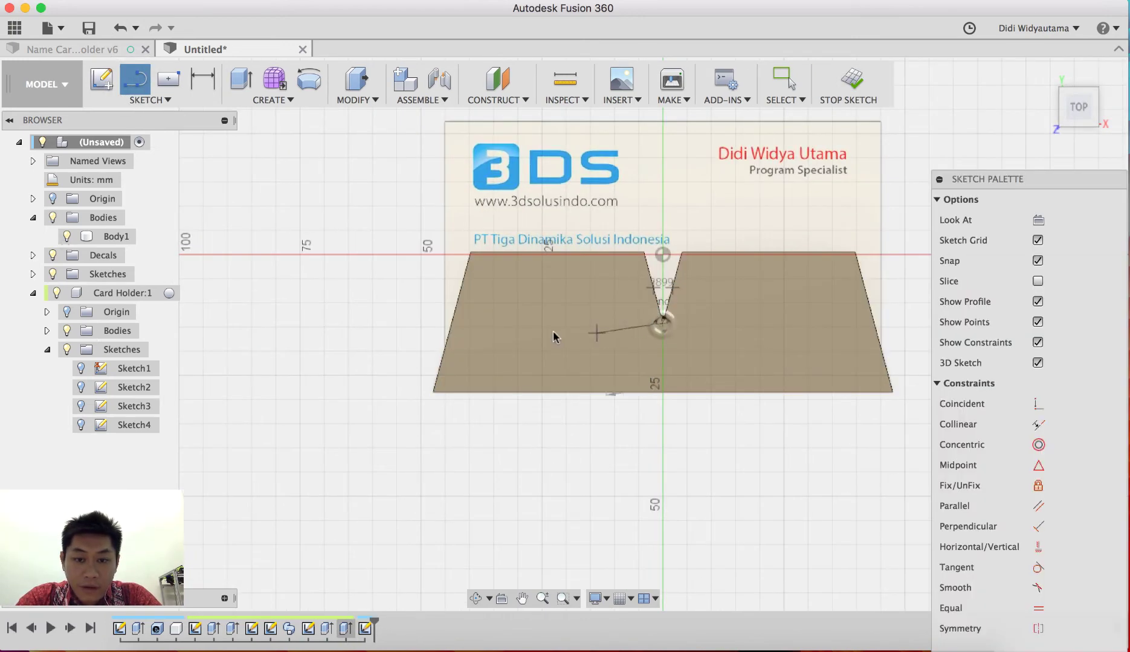
click(457, 322)
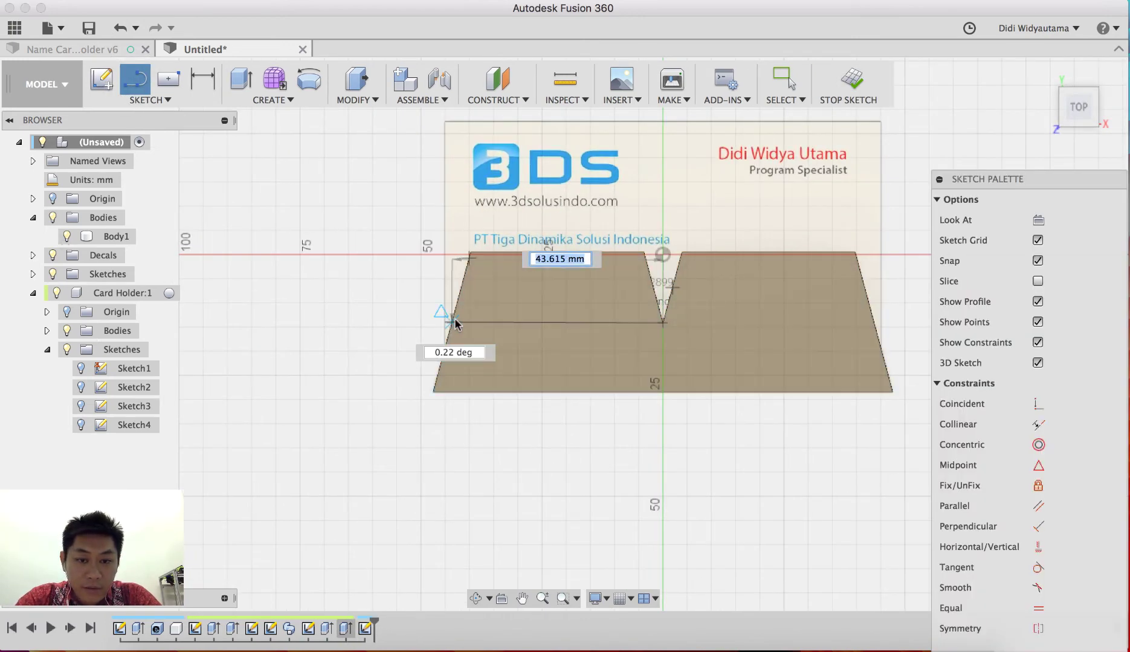
click(845, 79)
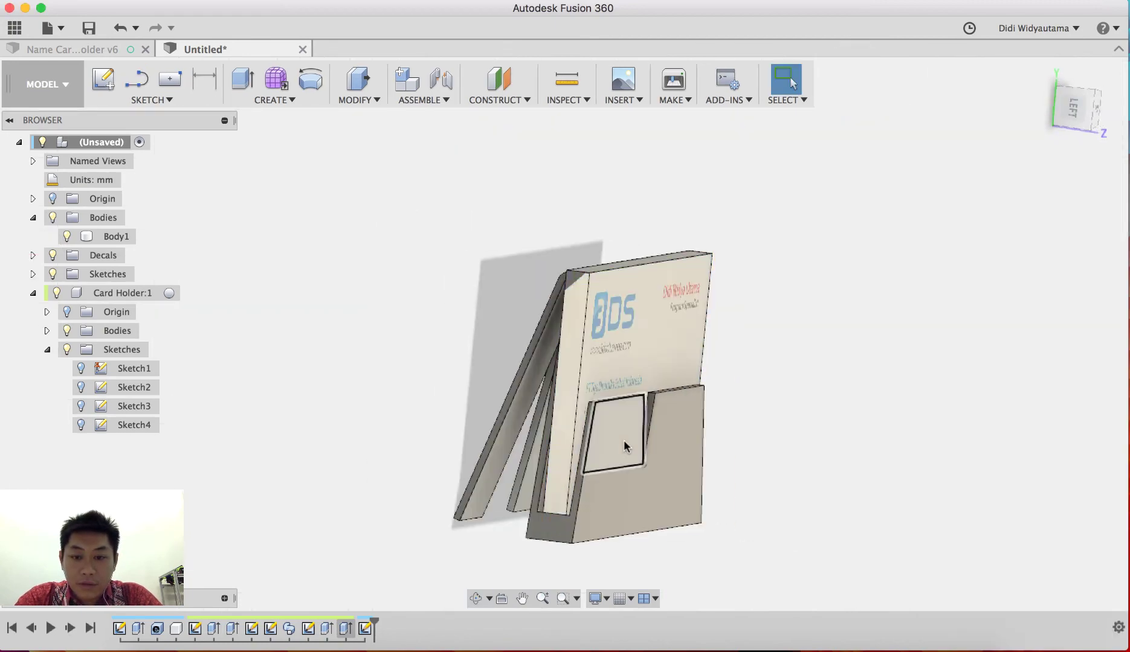
Step: Extrude the front wall's left profile above the sketched line as a one-sided cut, with extent To Object at the wall's inner face
shift+middle_drag(623, 440, 585, 447)
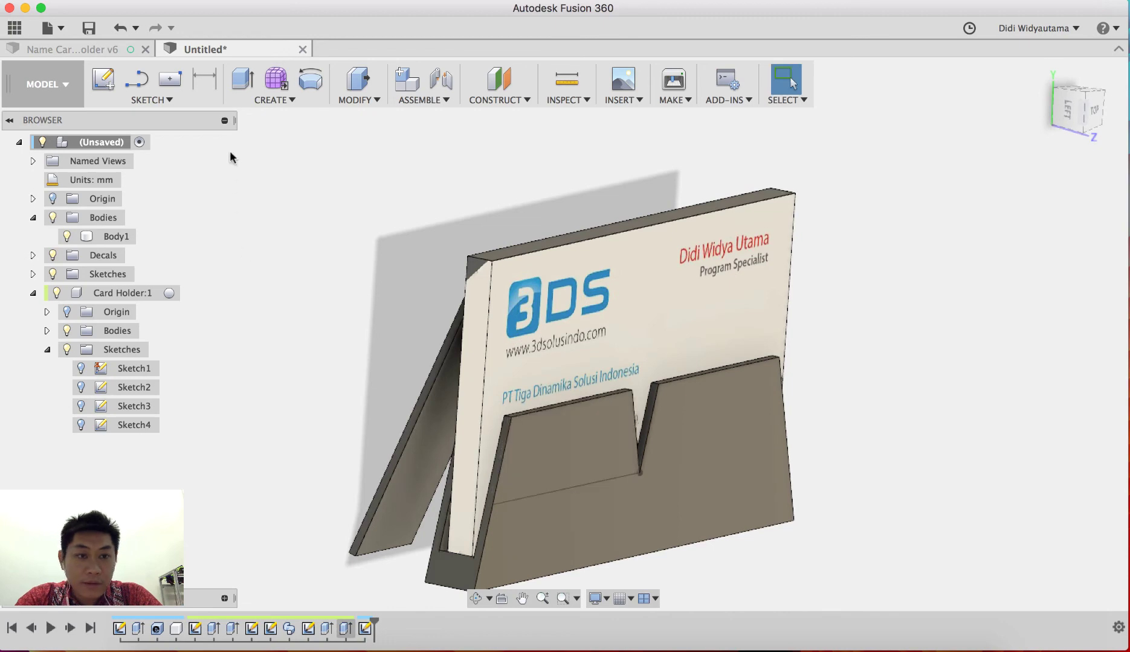
click(242, 79)
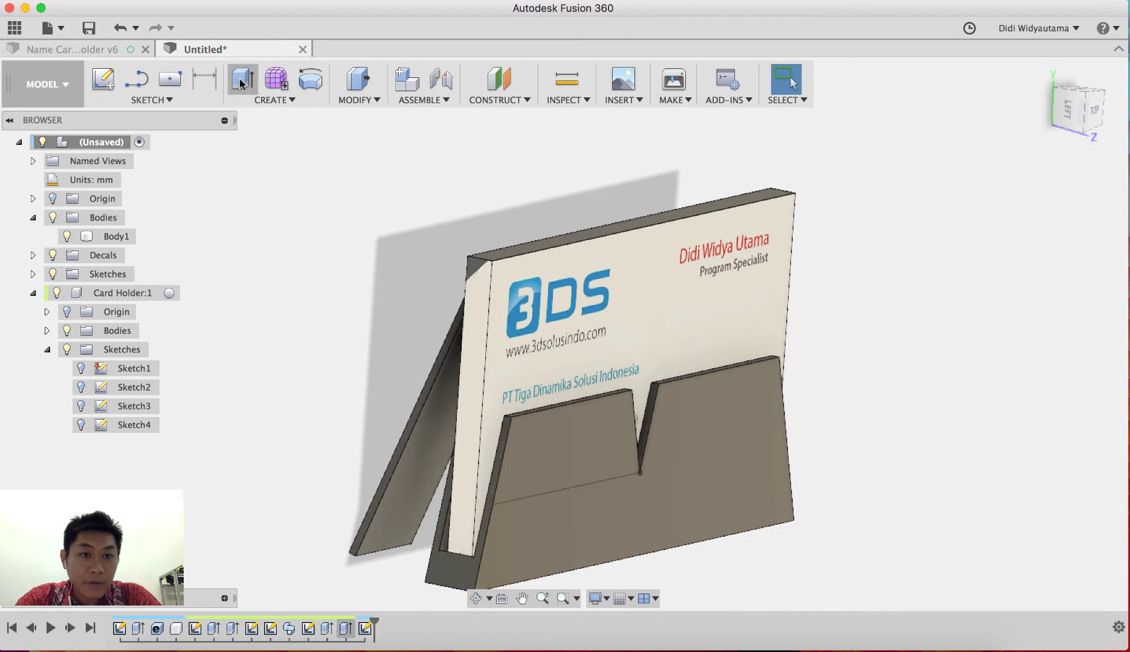
click(575, 446)
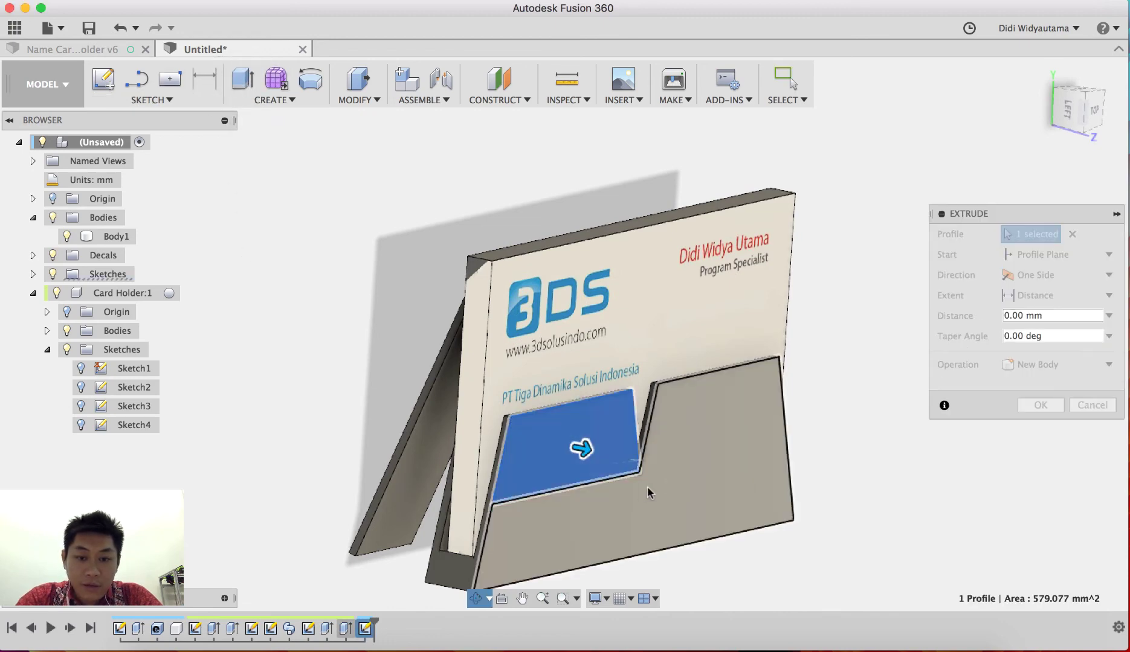
shift+middle_drag(647, 486, 655, 487)
scroll(717, 479, up, 5)
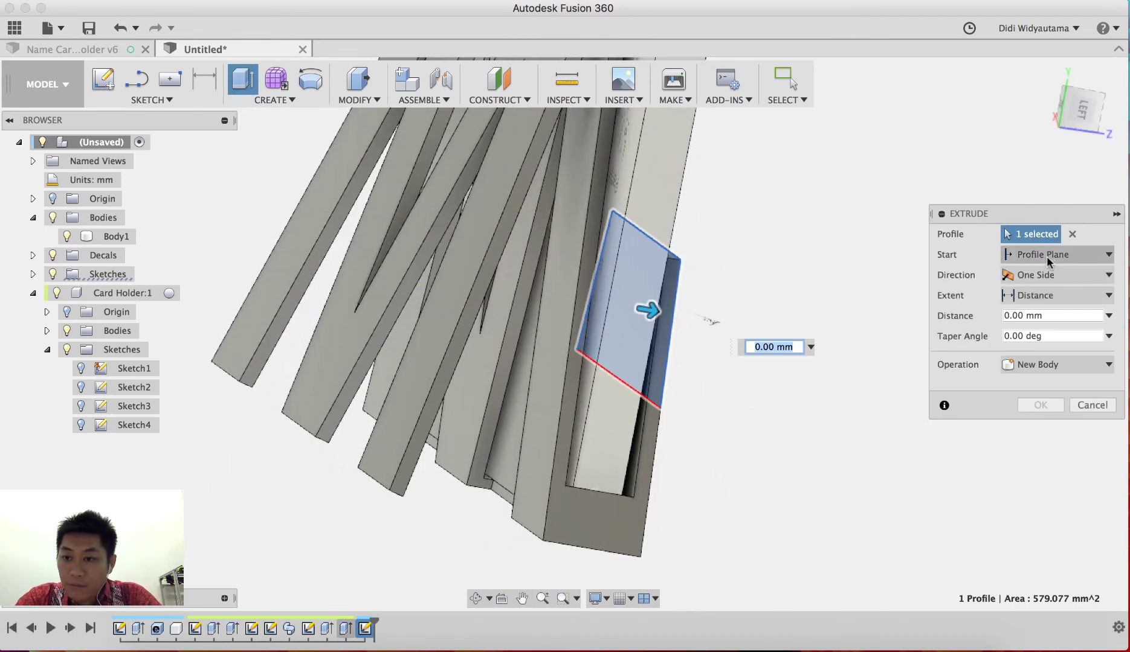
click(1051, 295)
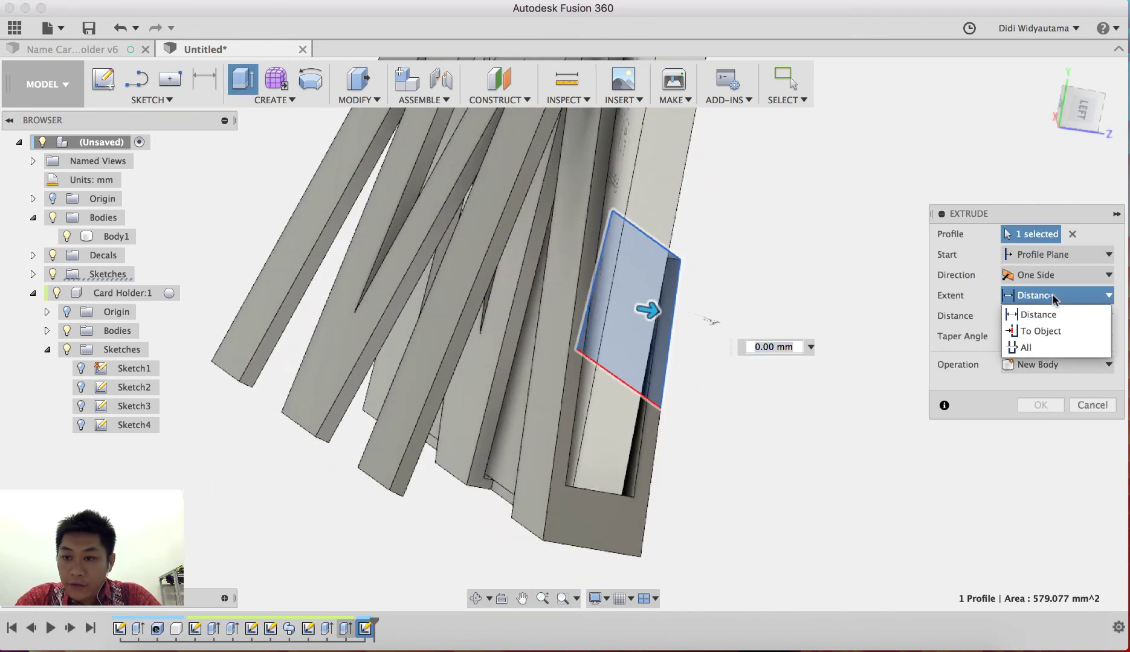
click(1053, 331)
scroll(638, 450, up, 3)
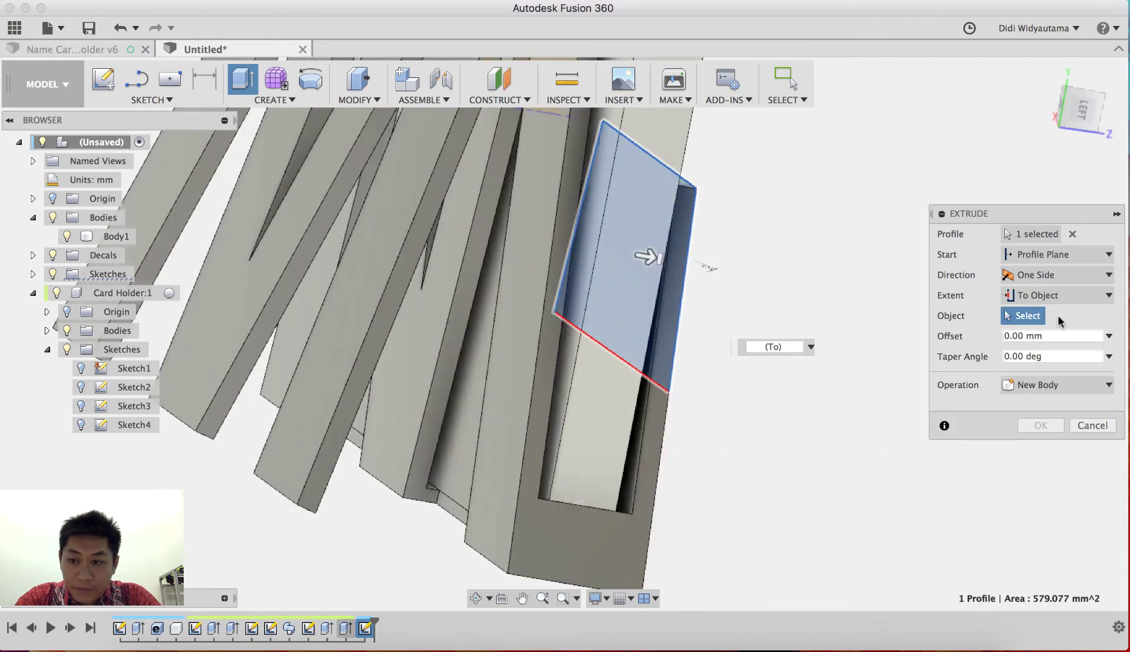
click(635, 437)
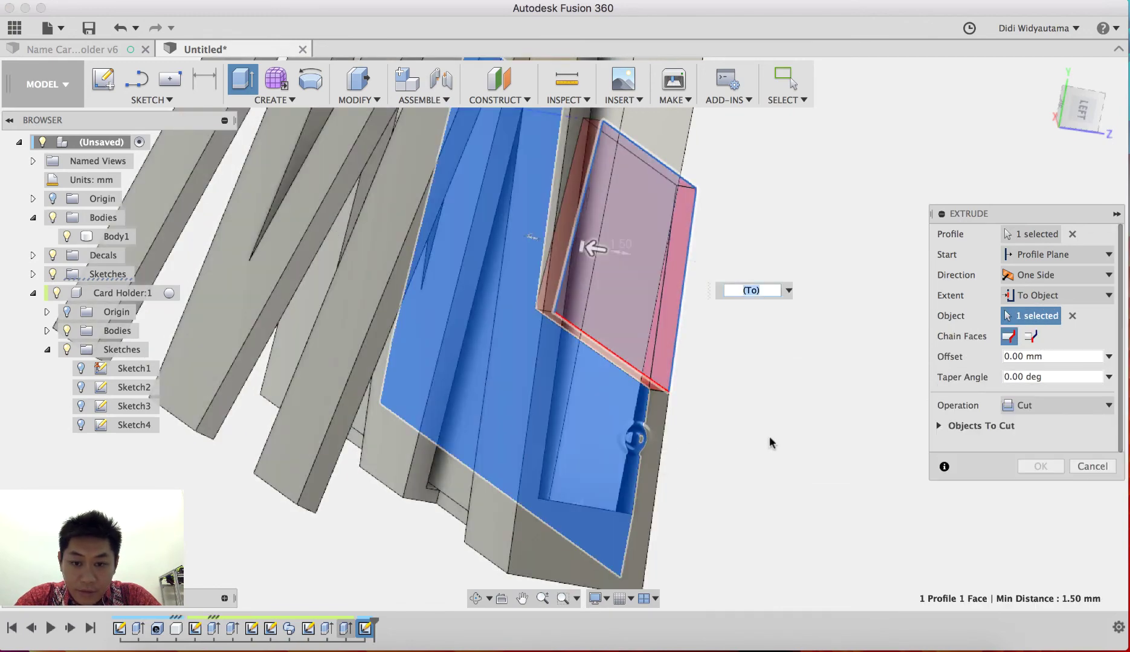
mouse_move(748, 438)
shift+middle_down()
mouse_move(726, 437)
mouse_move(765, 448)
shift+middle_up()
scroll(586, 370, up, 2)
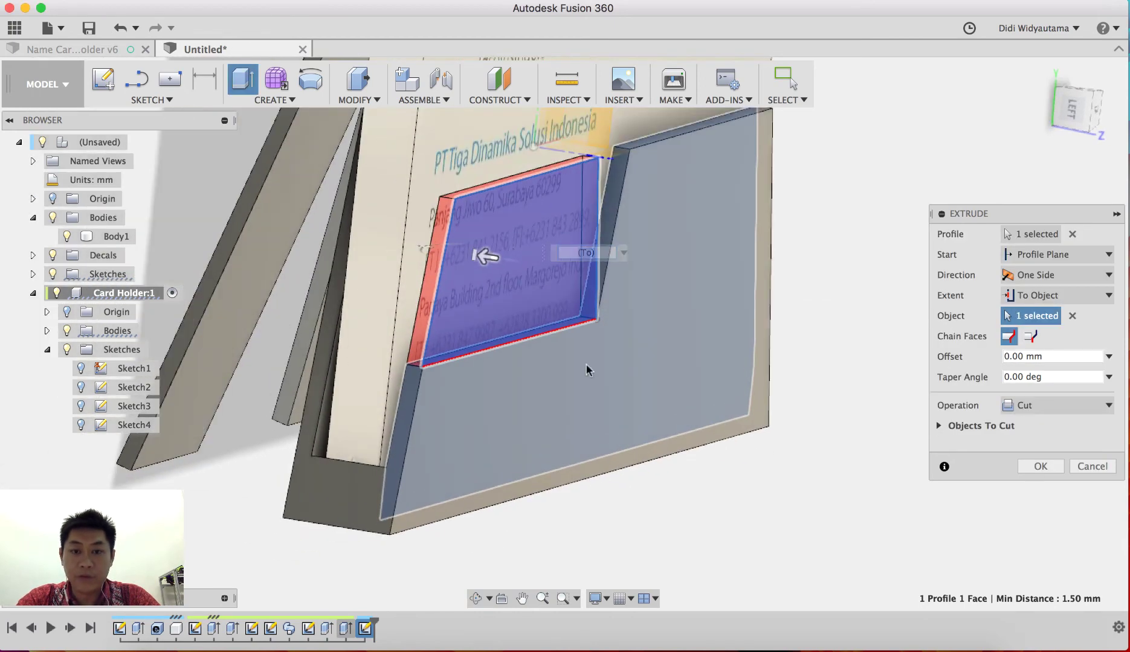
middle_drag(586, 370, 604, 423)
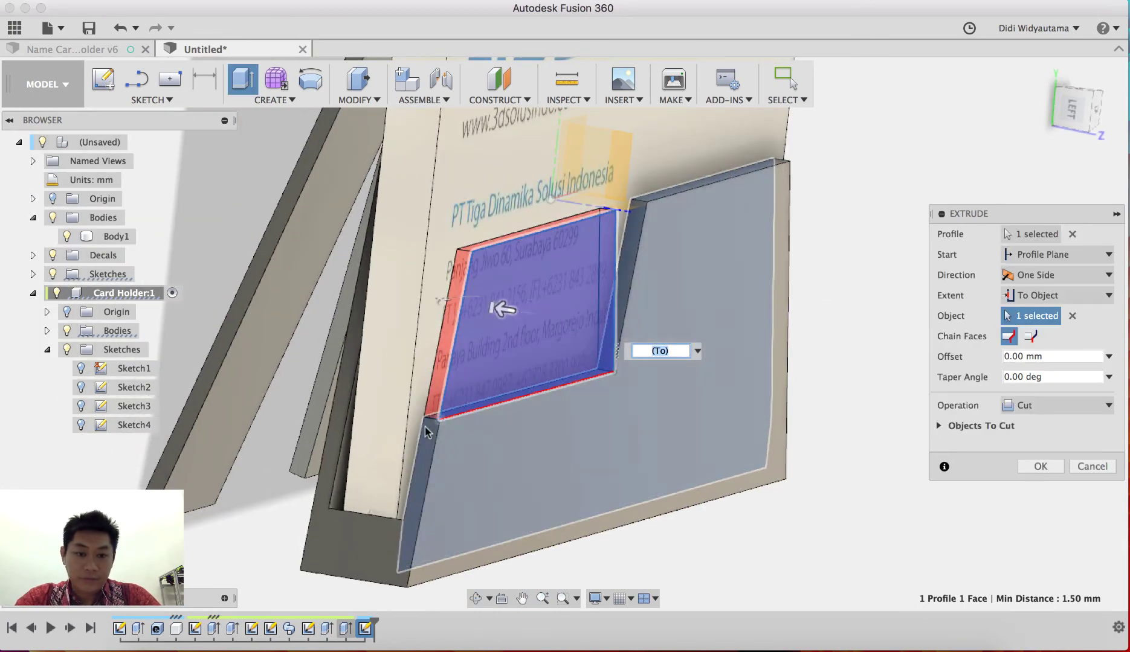
click(1040, 468)
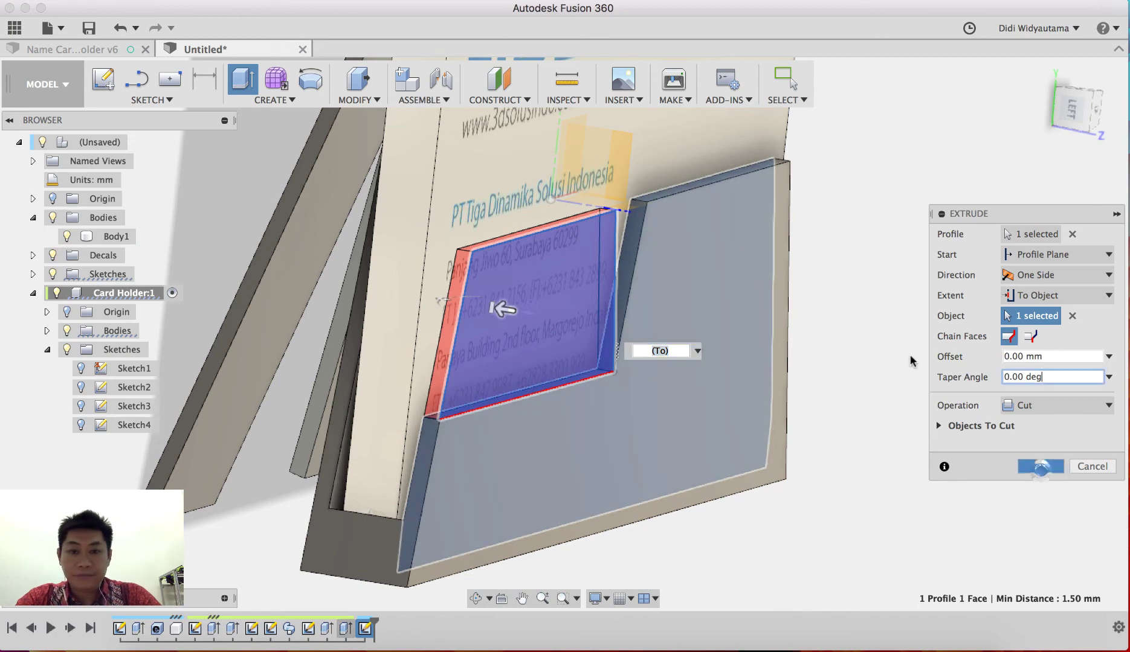
Step: Inspect the card holder in the Render workspace from the side and front, and return to the Model workspace
shift+middle_drag(911, 356, 934, 358)
drag(912, 357, 909, 403)
click(45, 85)
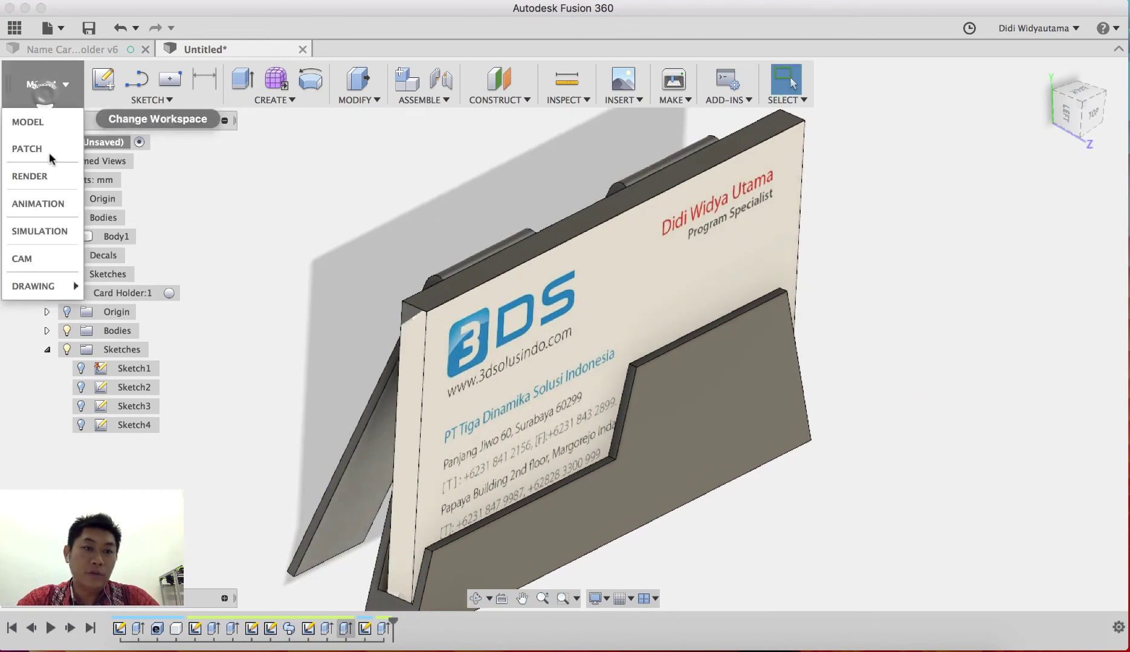
click(47, 176)
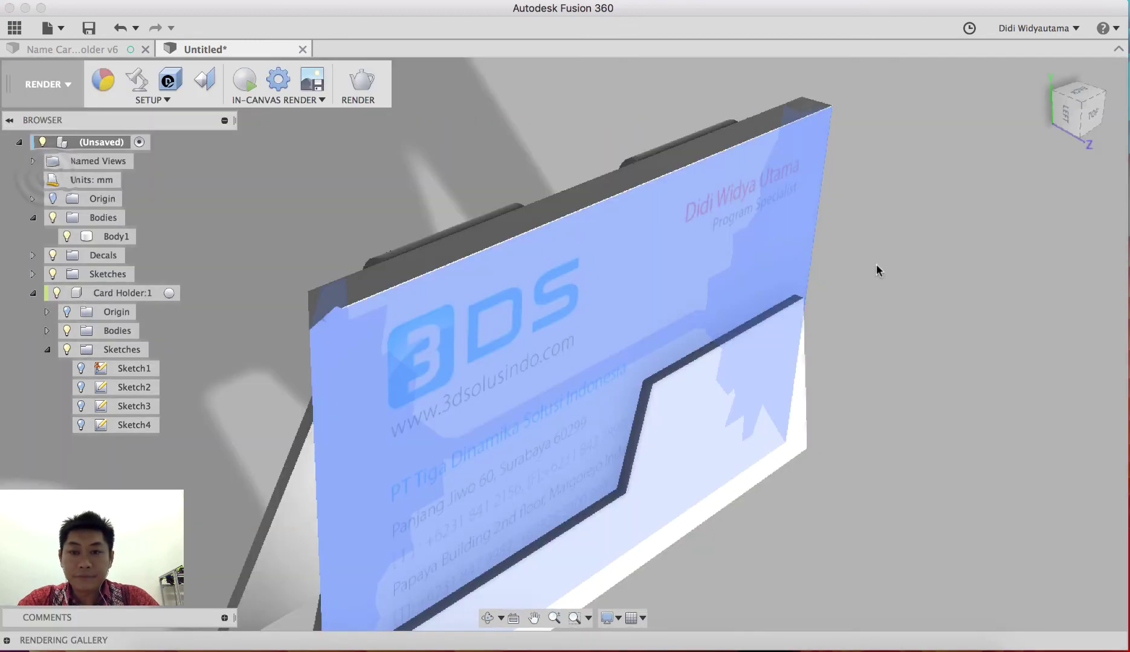
shift+middle_drag(901, 297, 894, 115)
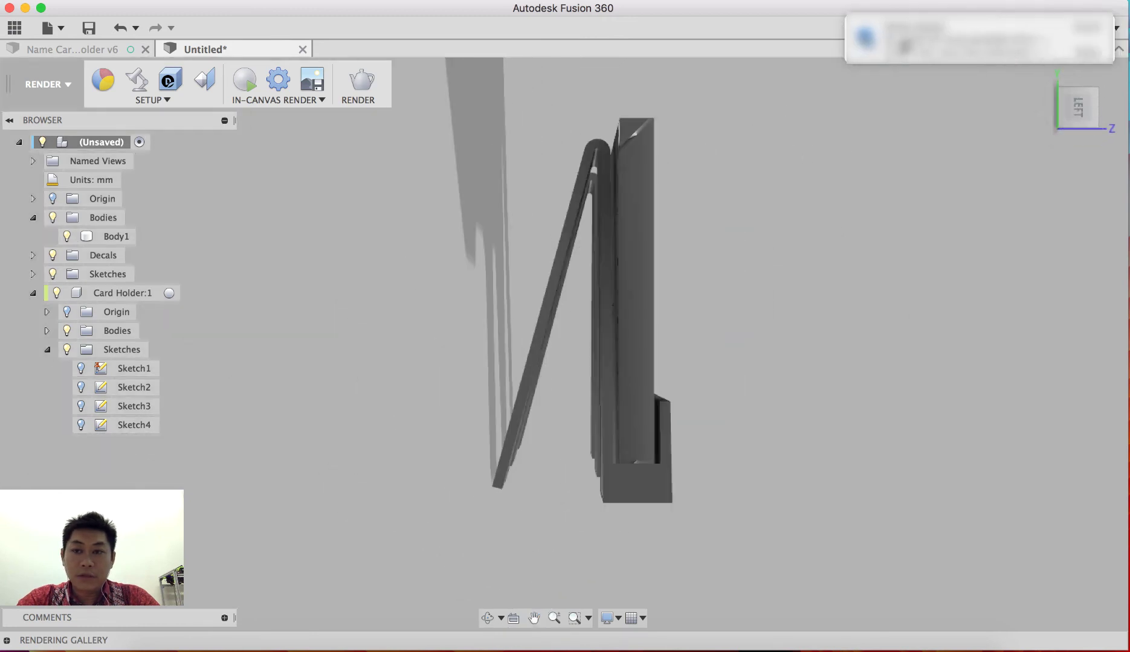
shift+middle_drag(794, 232, 852, 314)
click(51, 84)
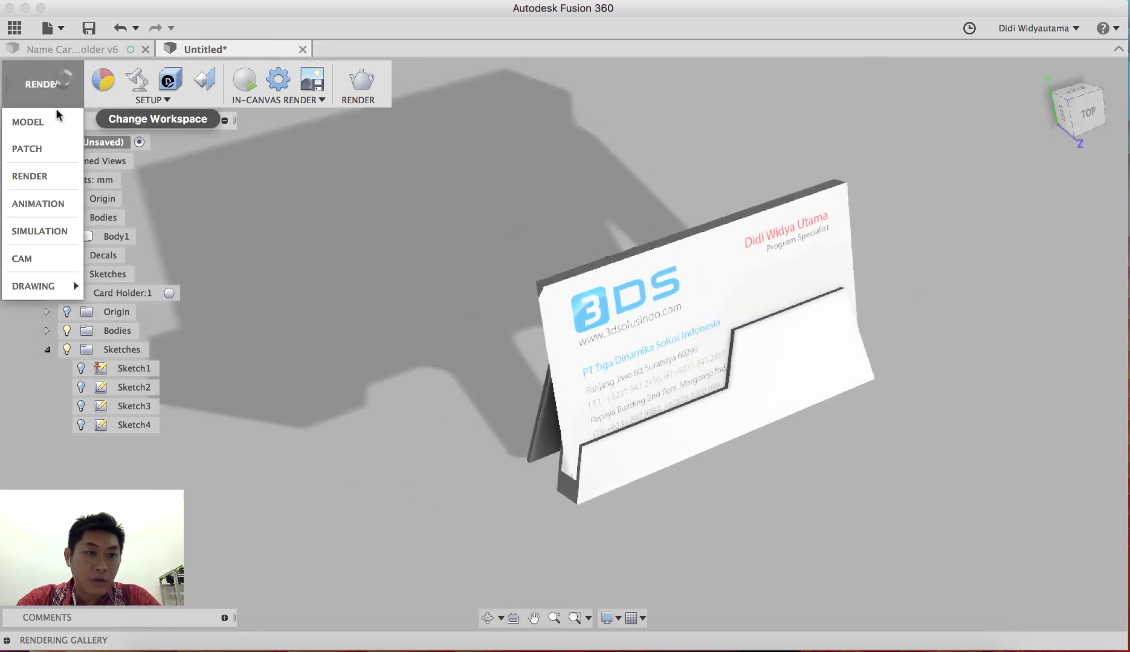
click(60, 118)
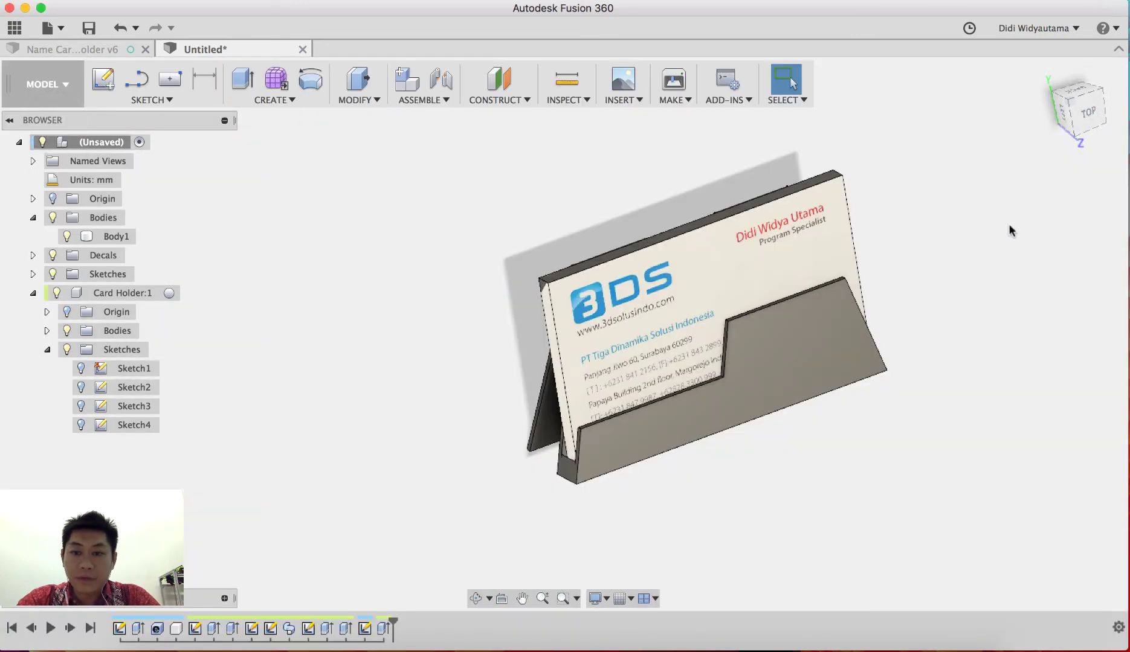
Step: Turn the straight-down view of the card holder upright, set it as the Top view, and check the Top and Front orientations
shift+middle_drag(1008, 230, 1058, 181)
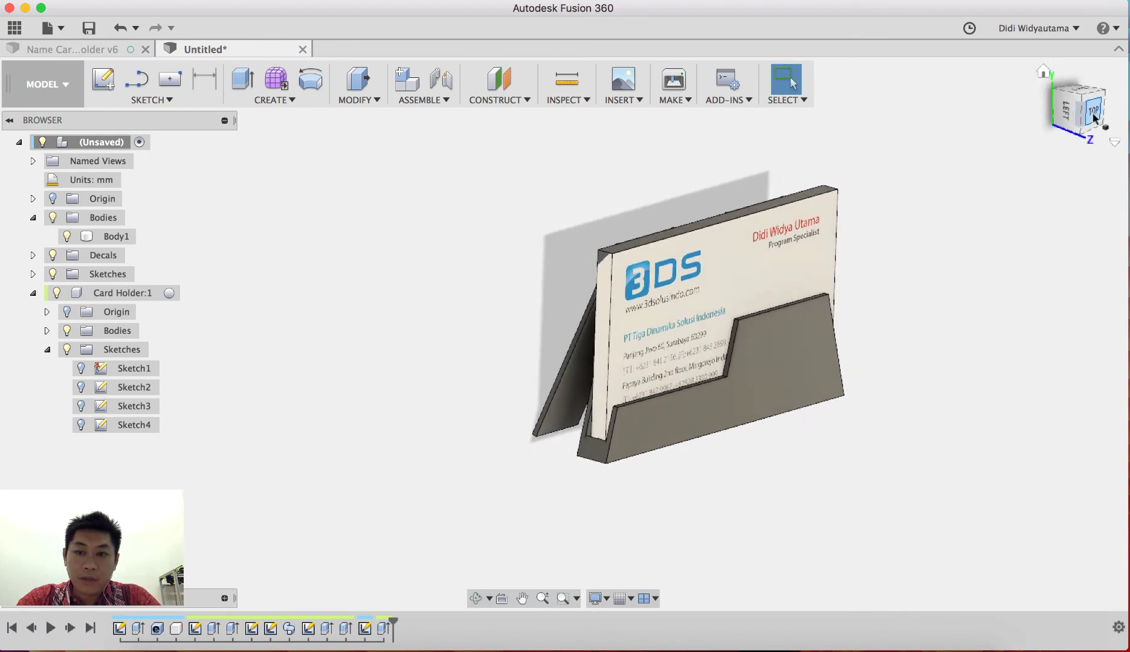
shift+middle_drag(1051, 160, 933, 212)
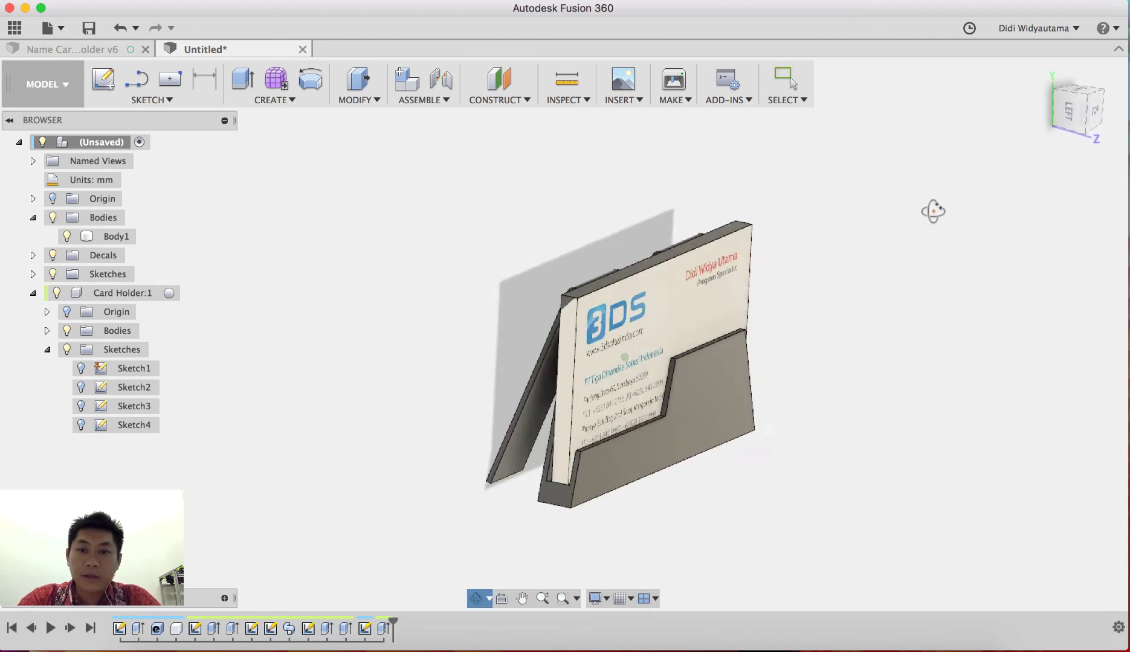
mouse_move(1086, 116)
shift+middle_down()
mouse_move(1026, 169)
mouse_move(1085, 103)
shift+middle_up()
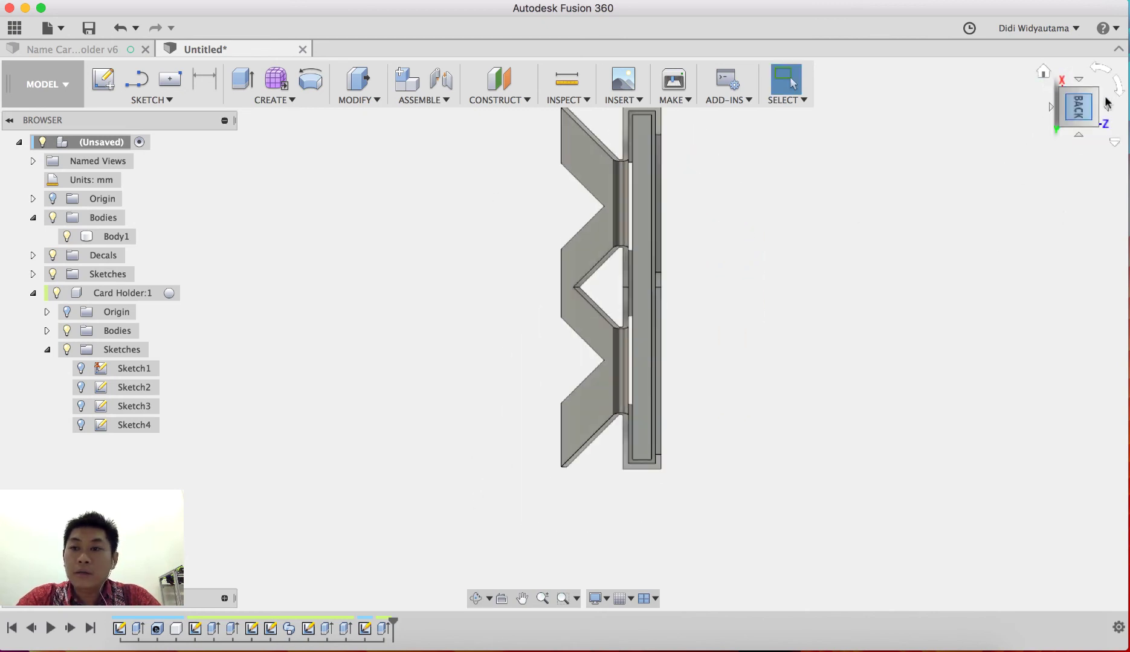
click(1117, 90)
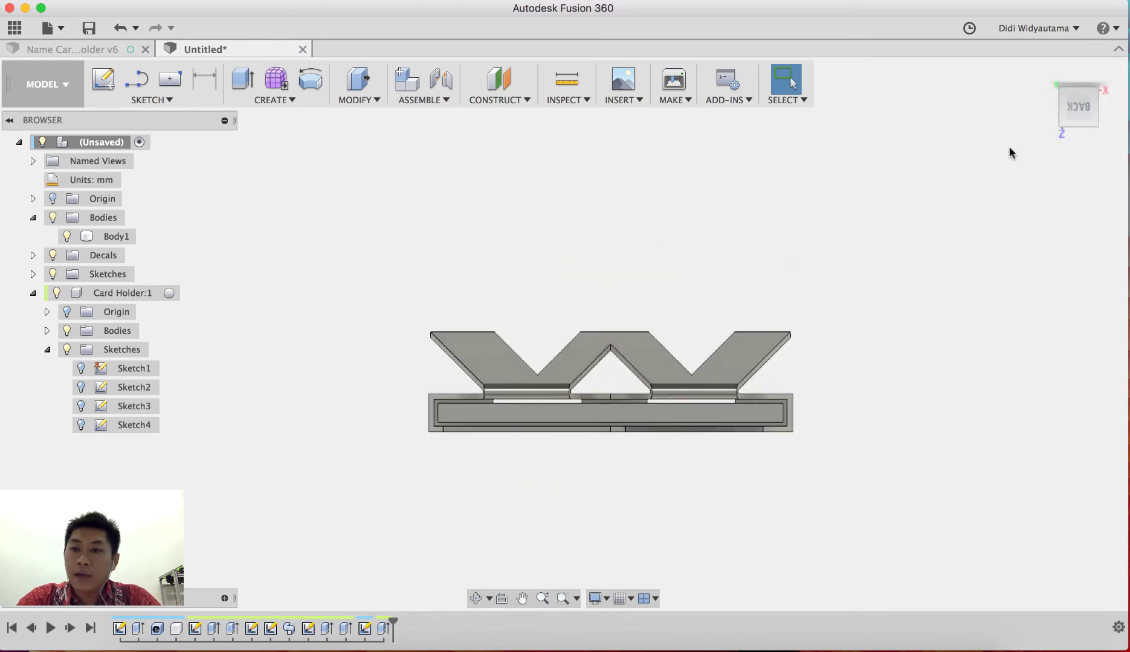
right_click(1044, 75)
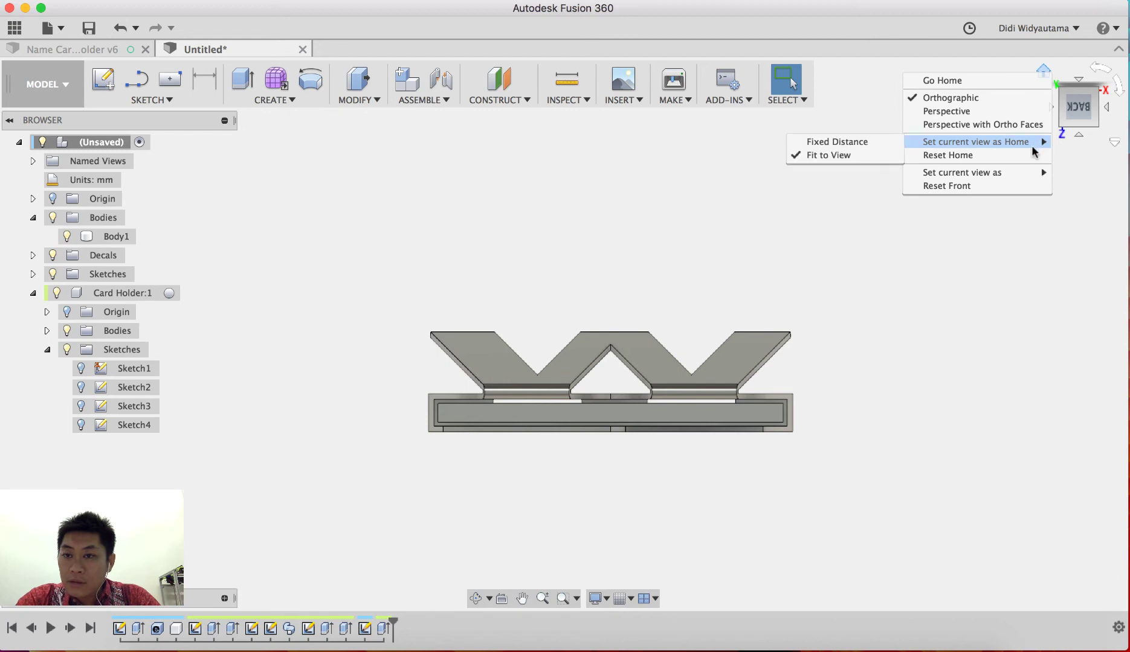
mouse_move(1035, 176)
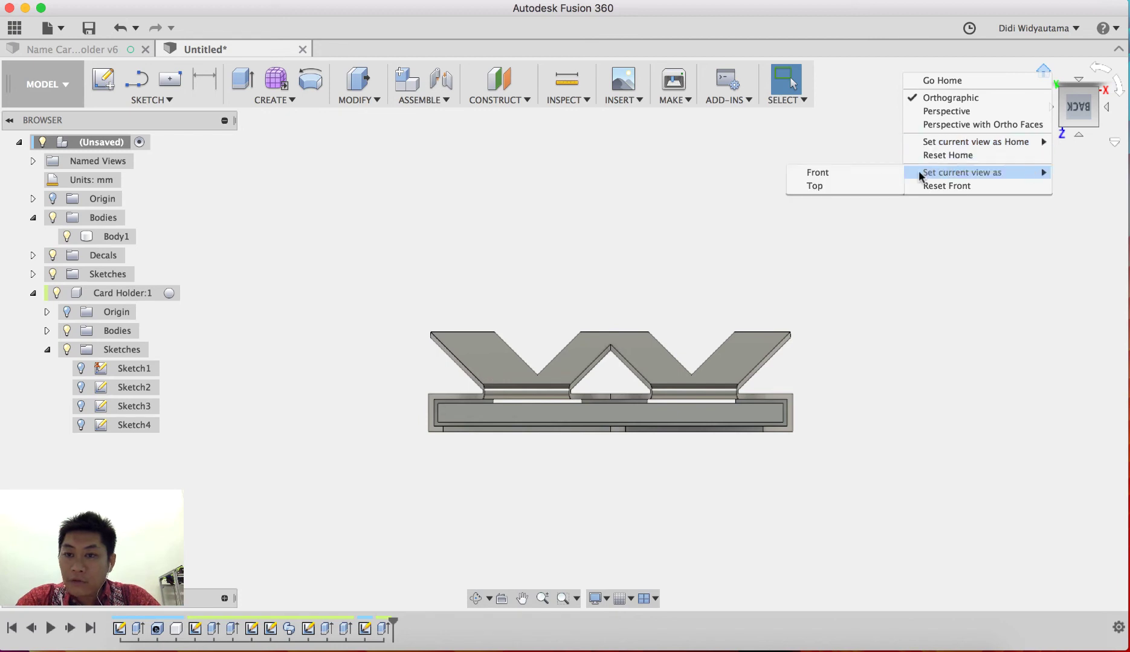
click(846, 187)
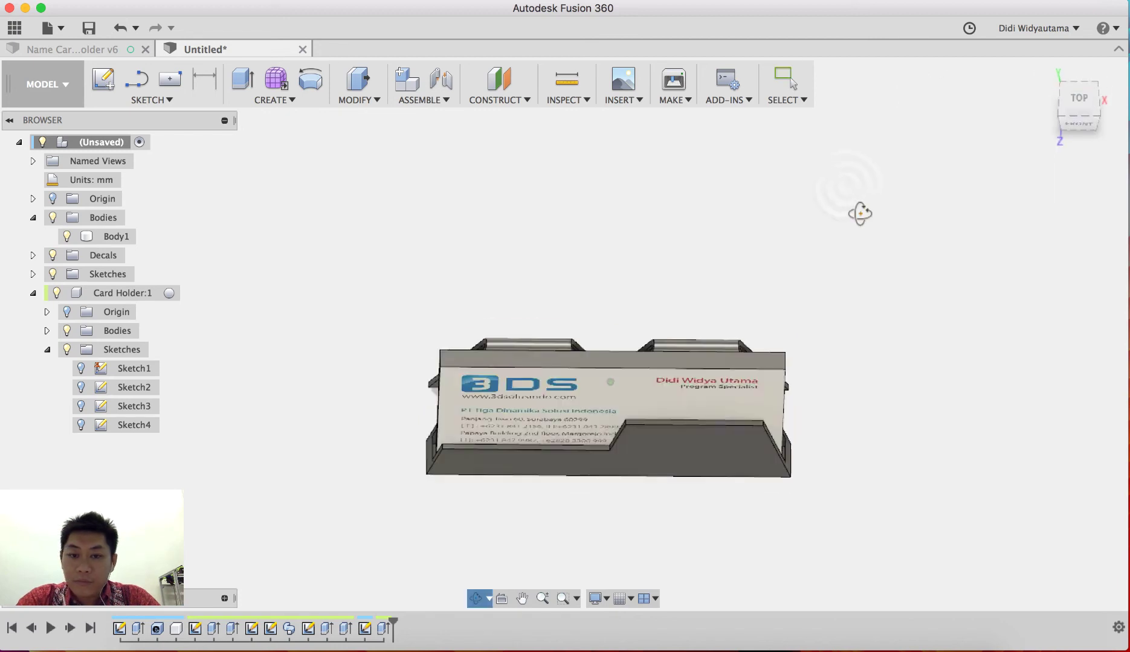
click(1079, 92)
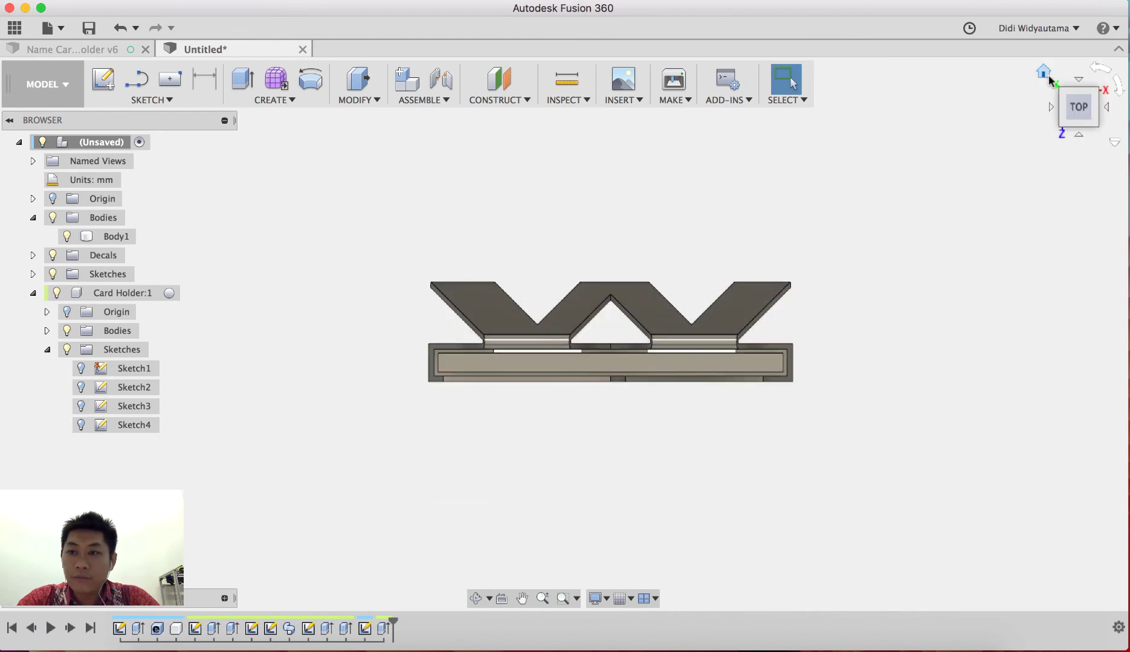
click(1079, 138)
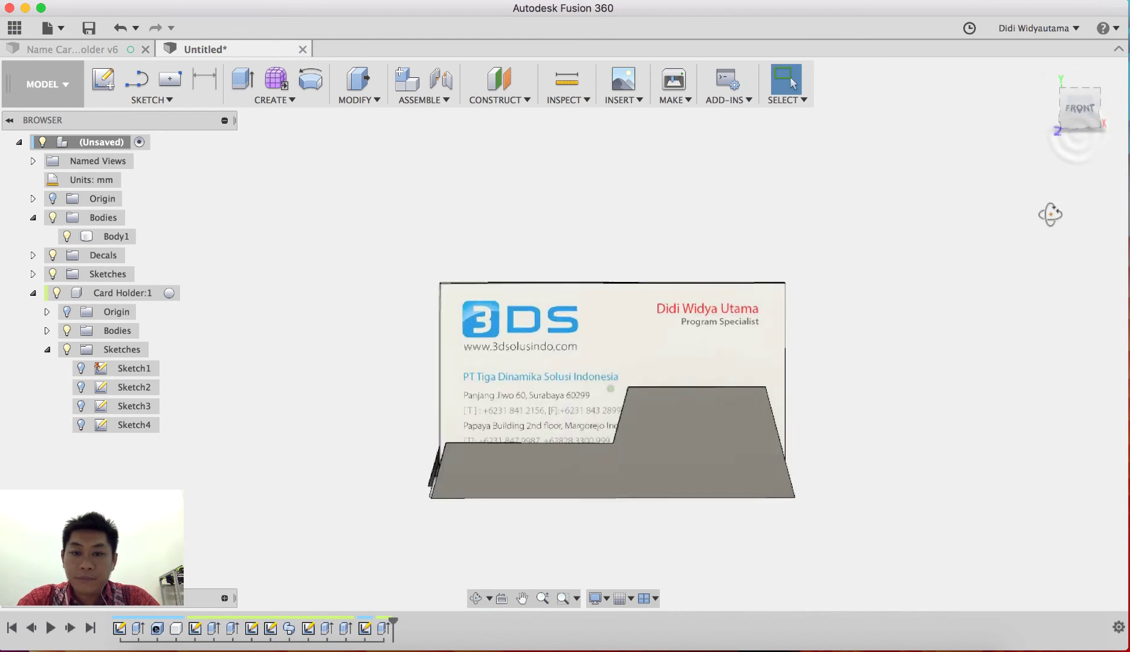
shift+middle_drag(1046, 214, 932, 320)
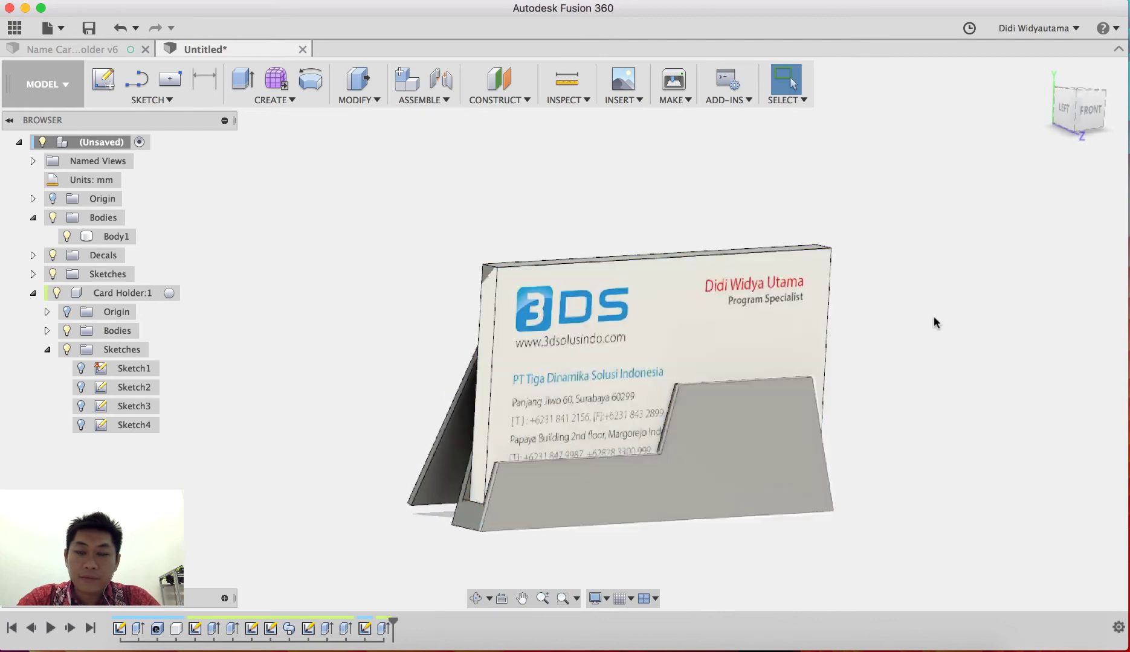
Step: Start the Move/Copy command with the card holder viewed from its left side
click(1064, 112)
scroll(520, 487, up, 5)
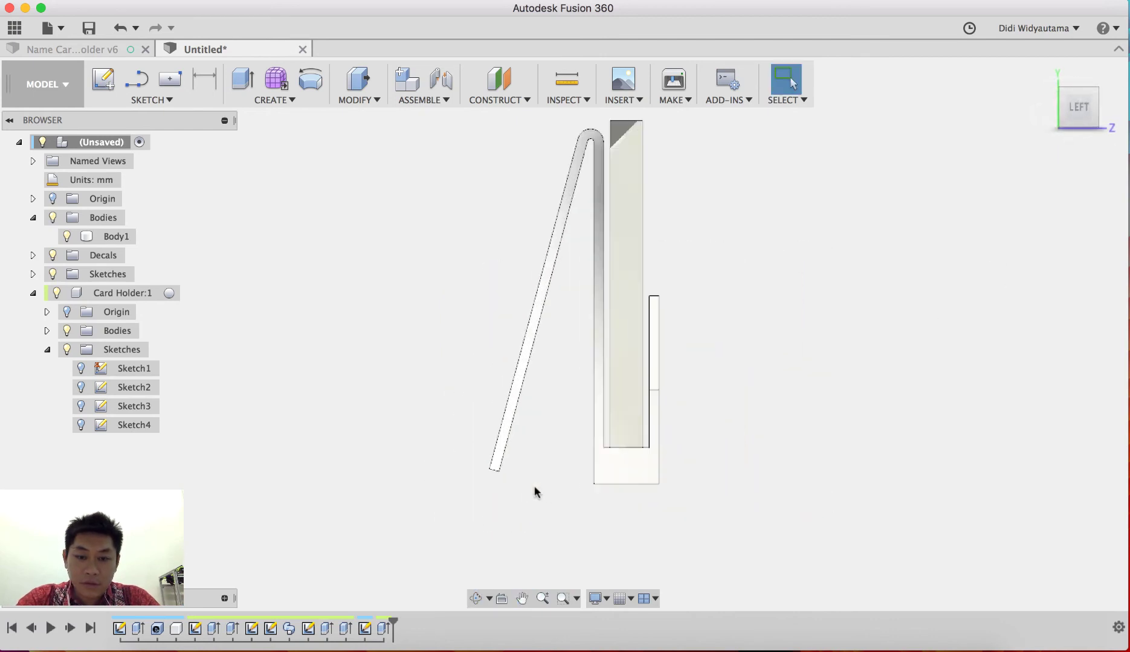
scroll(733, 390, down, 3)
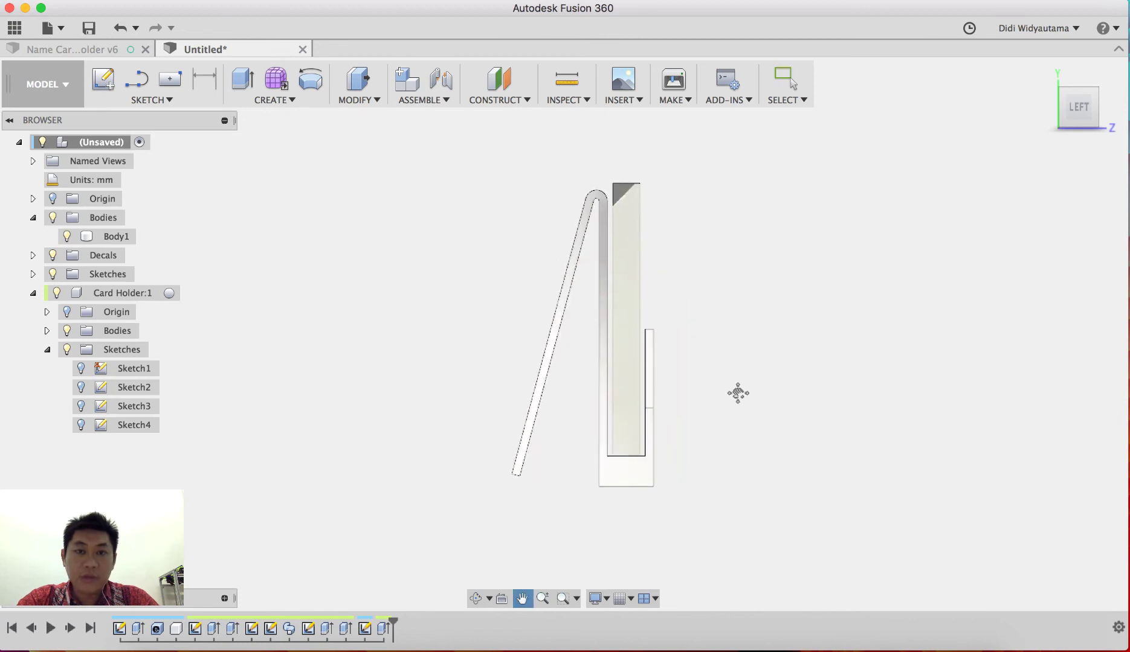
click(236, 99)
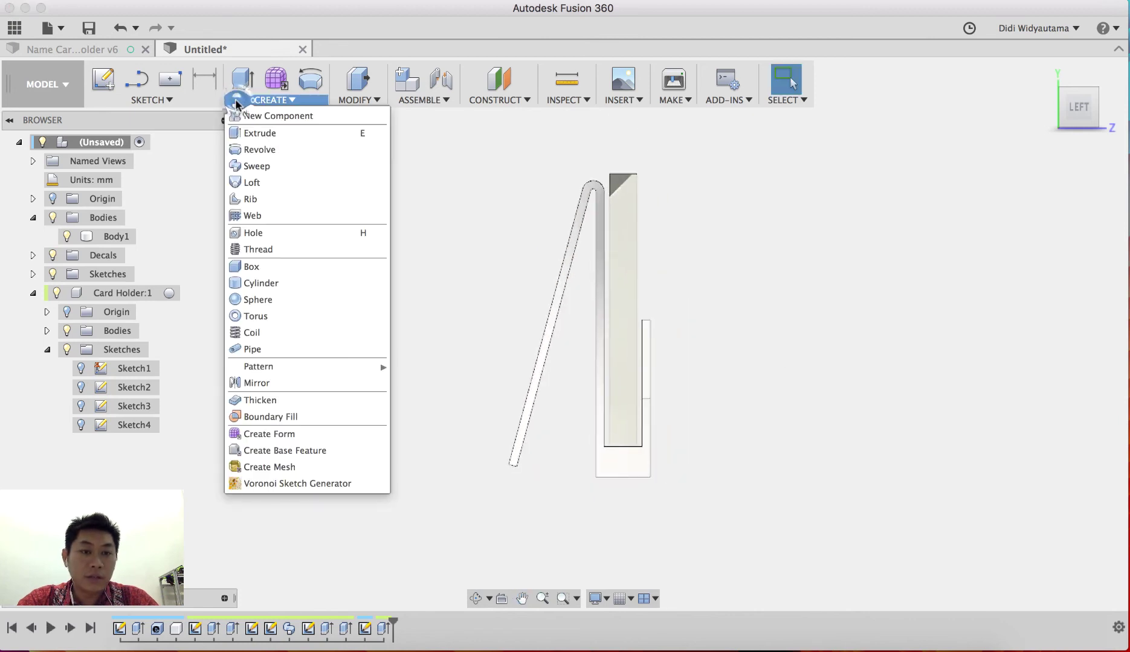
click(194, 103)
mouse_move(351, 102)
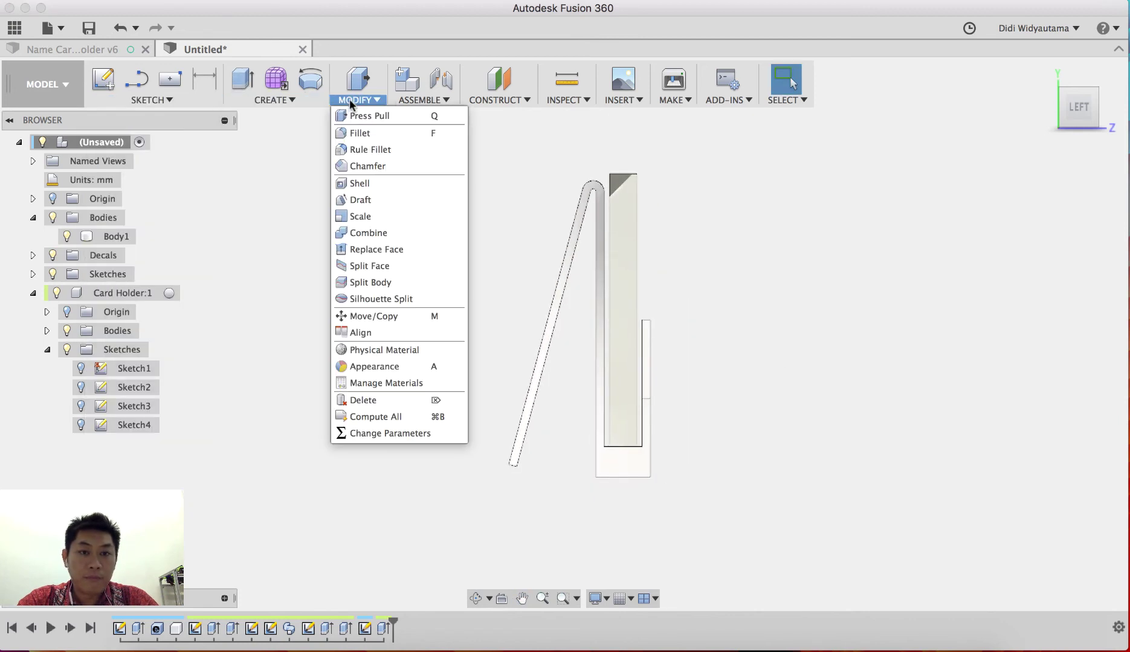
click(395, 315)
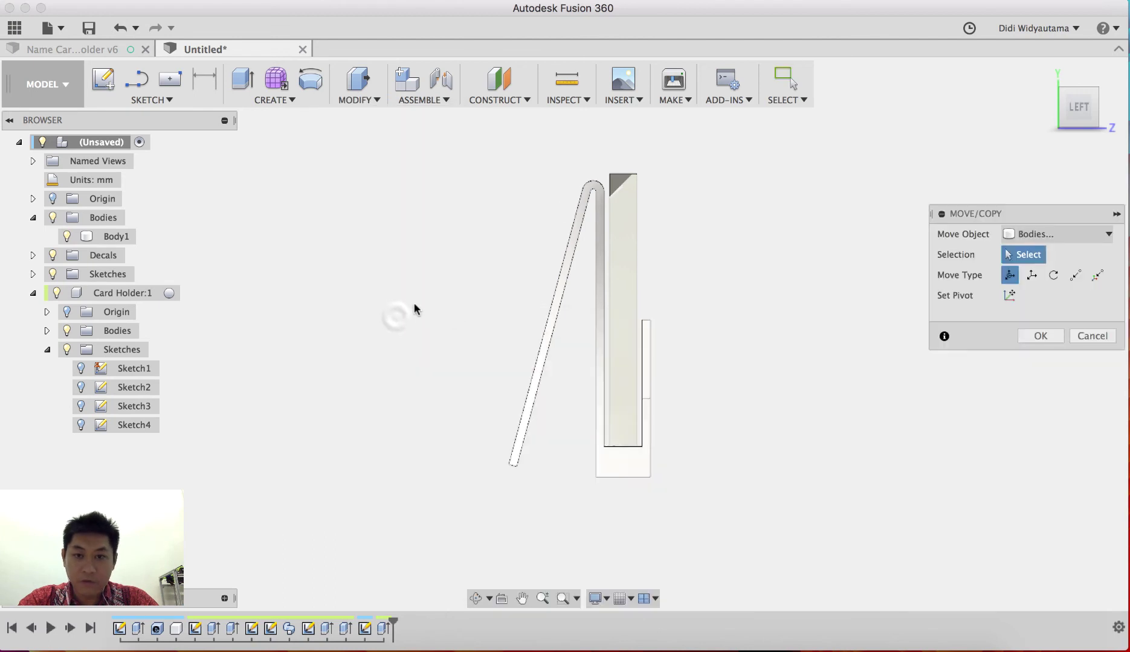
click(1039, 235)
click(1047, 253)
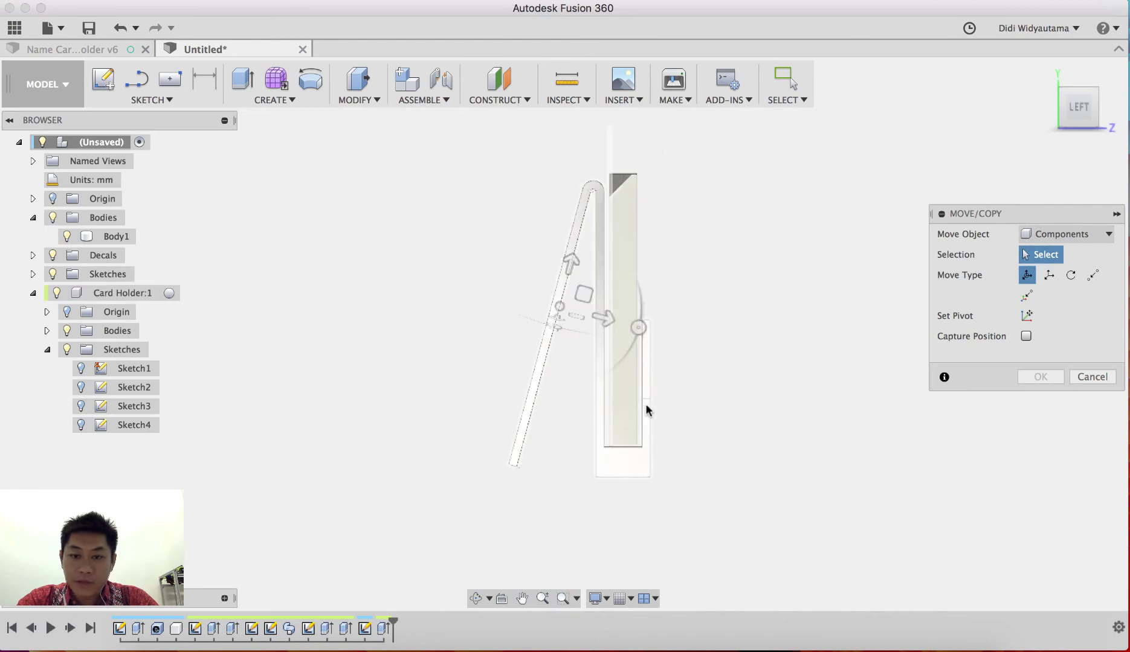
click(599, 473)
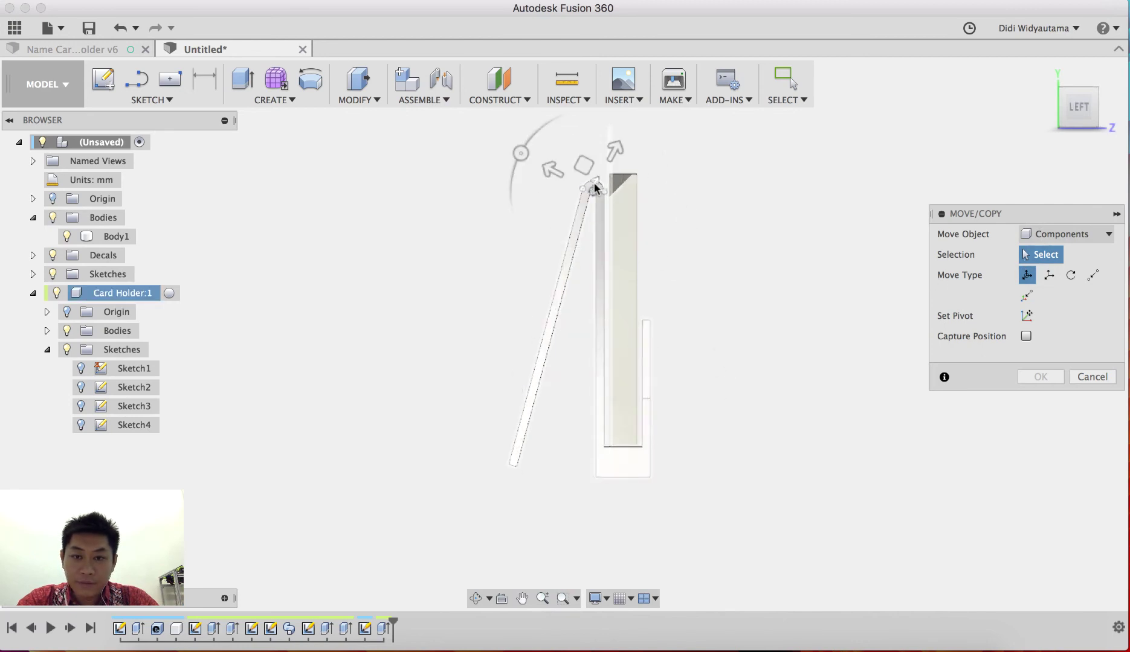
click(623, 199)
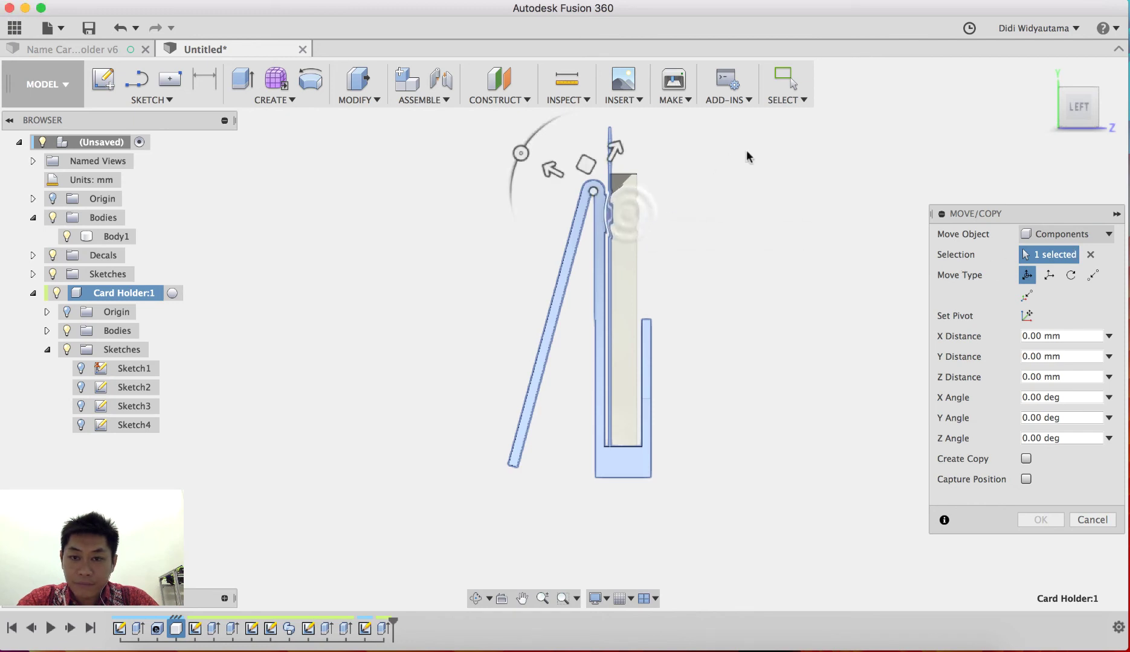
drag(754, 143, 387, 553)
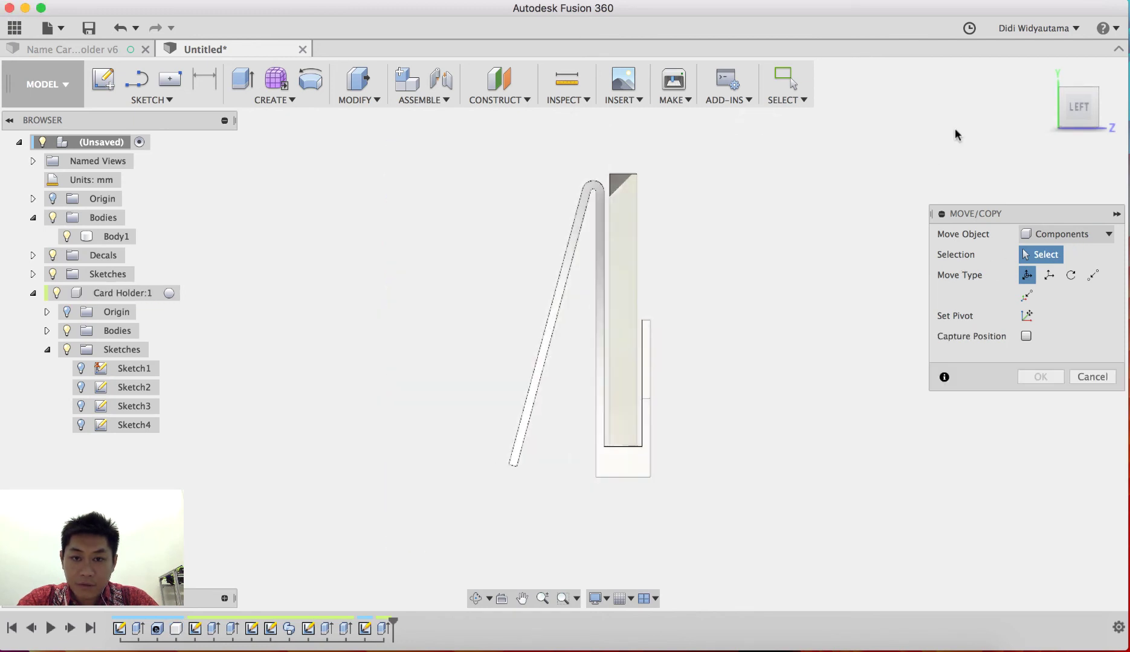
drag(430, 144, 820, 506)
shift+middle_drag(815, 379, 776, 396)
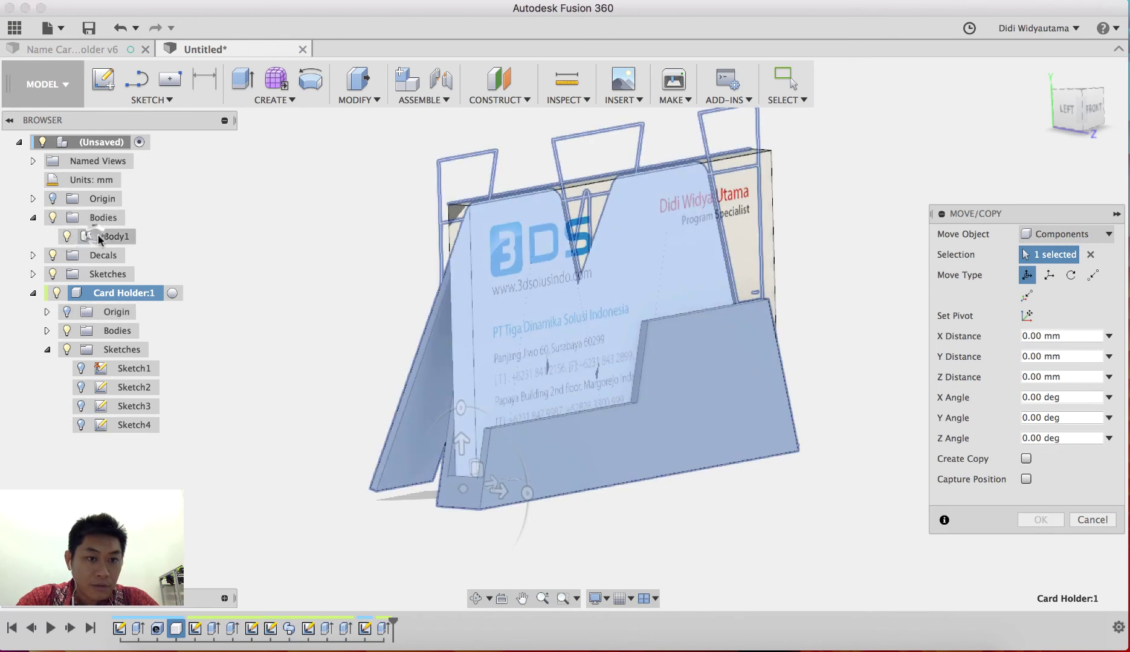
Step: Set the move object type to Bodies and select both the card body and the card holder body
click(1066, 234)
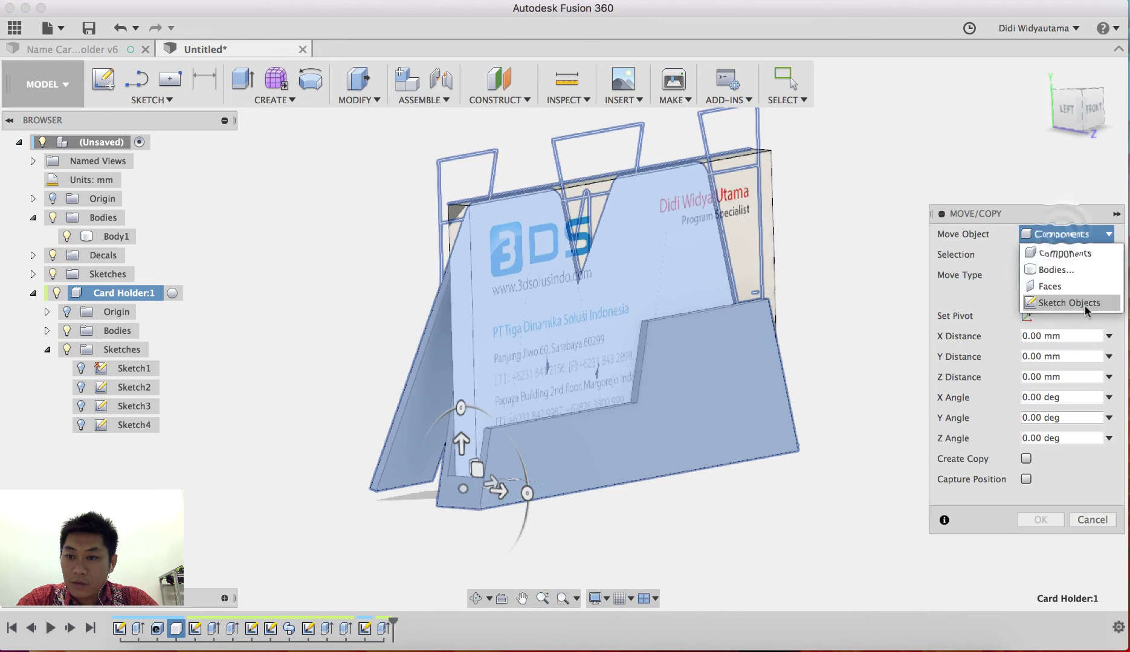
click(1080, 277)
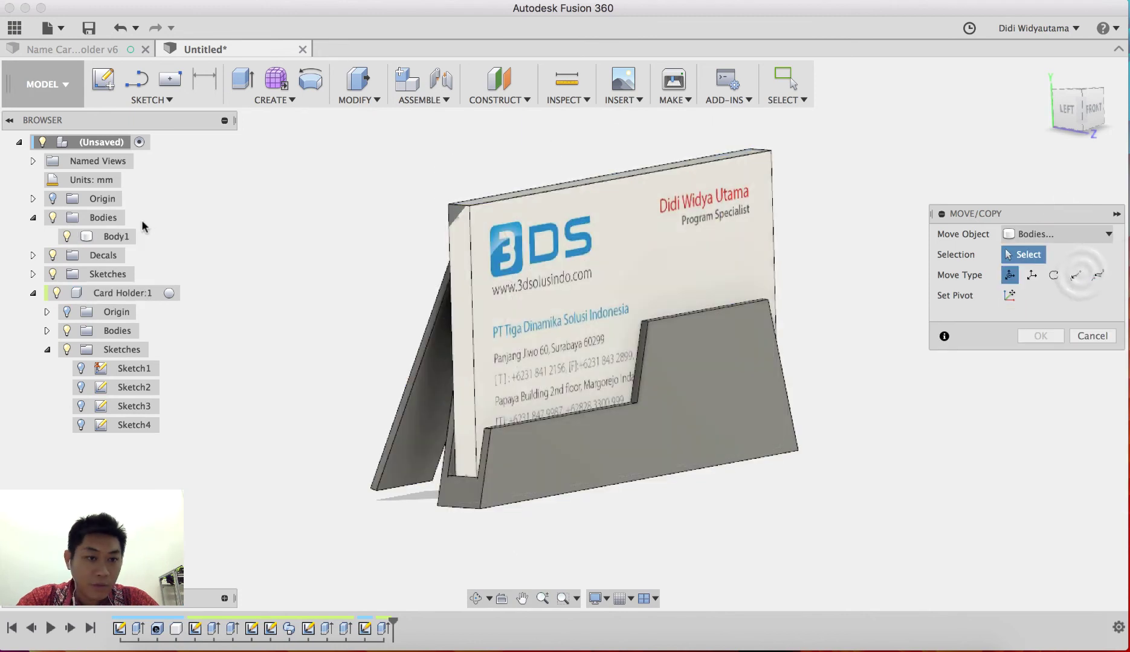
click(115, 237)
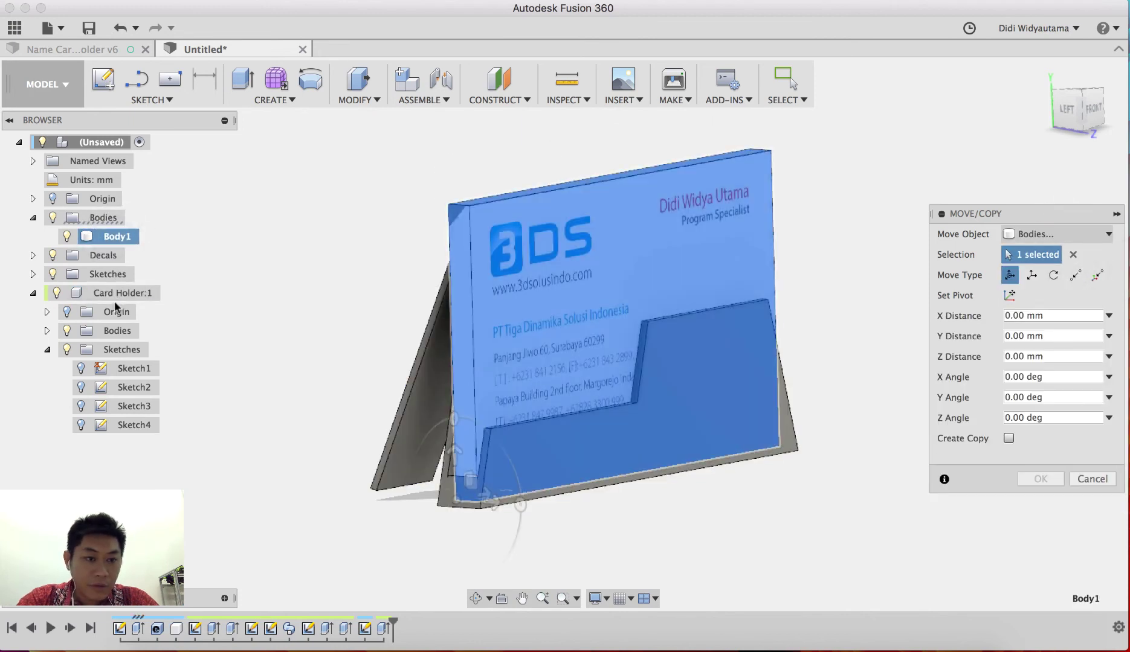
click(48, 331)
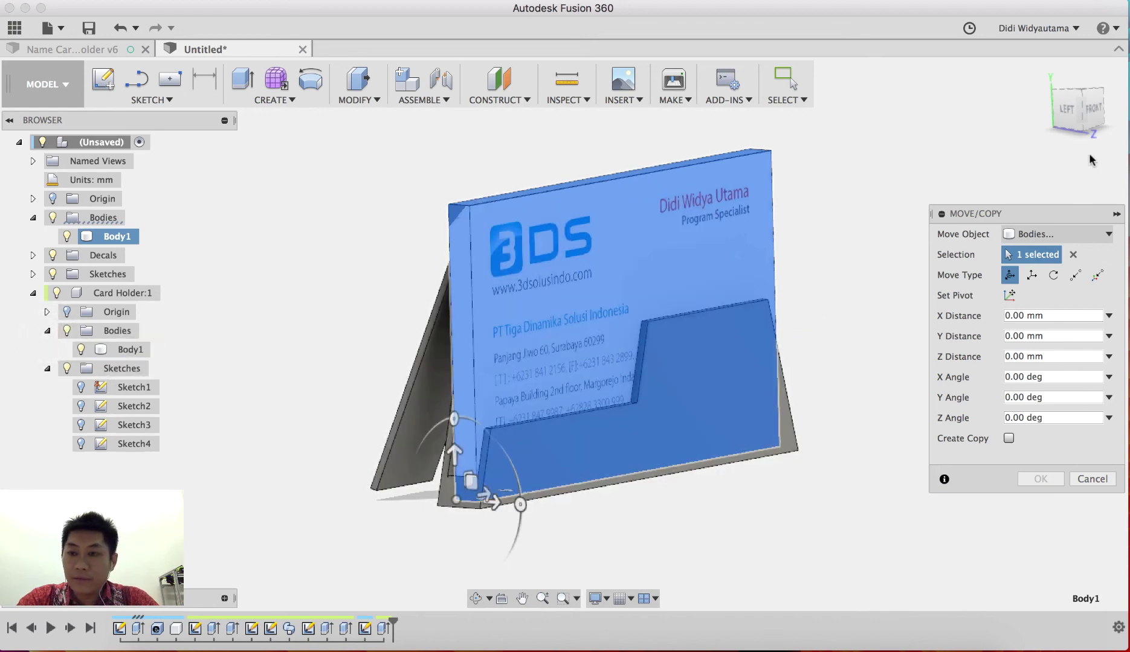
click(1066, 110)
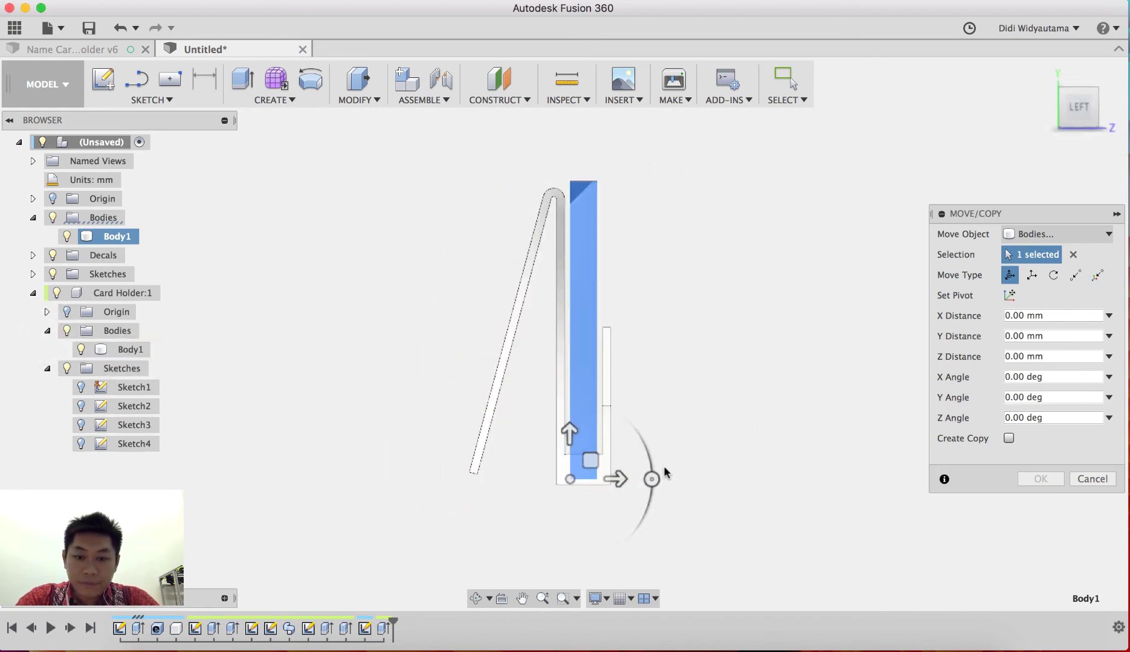
drag(652, 479, 651, 477)
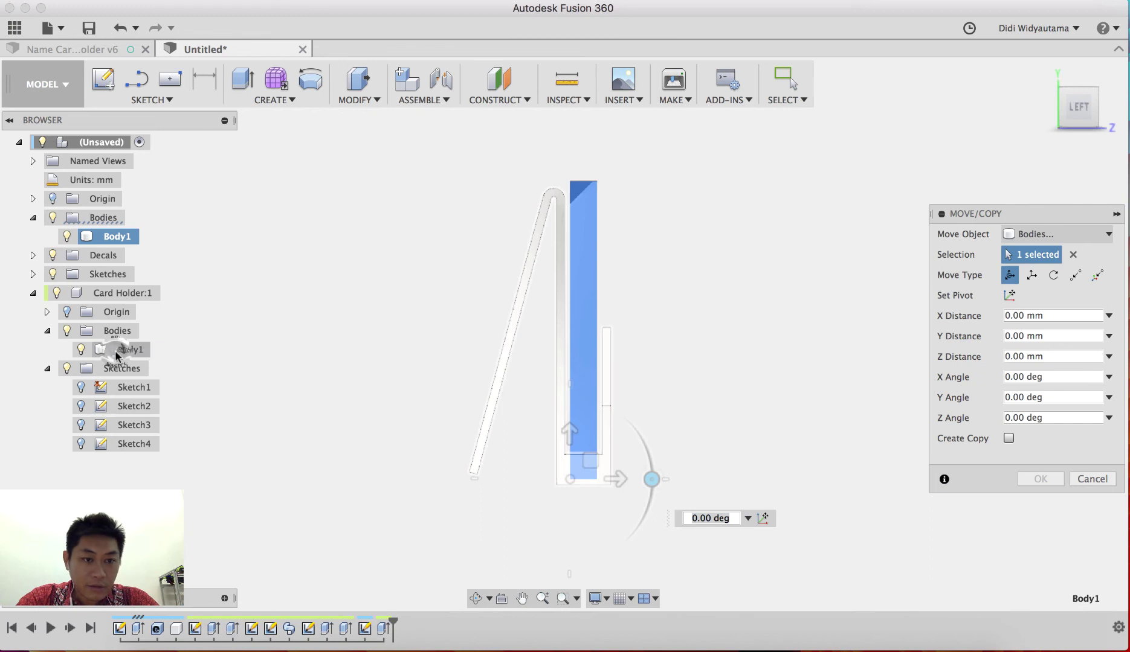
click(532, 257)
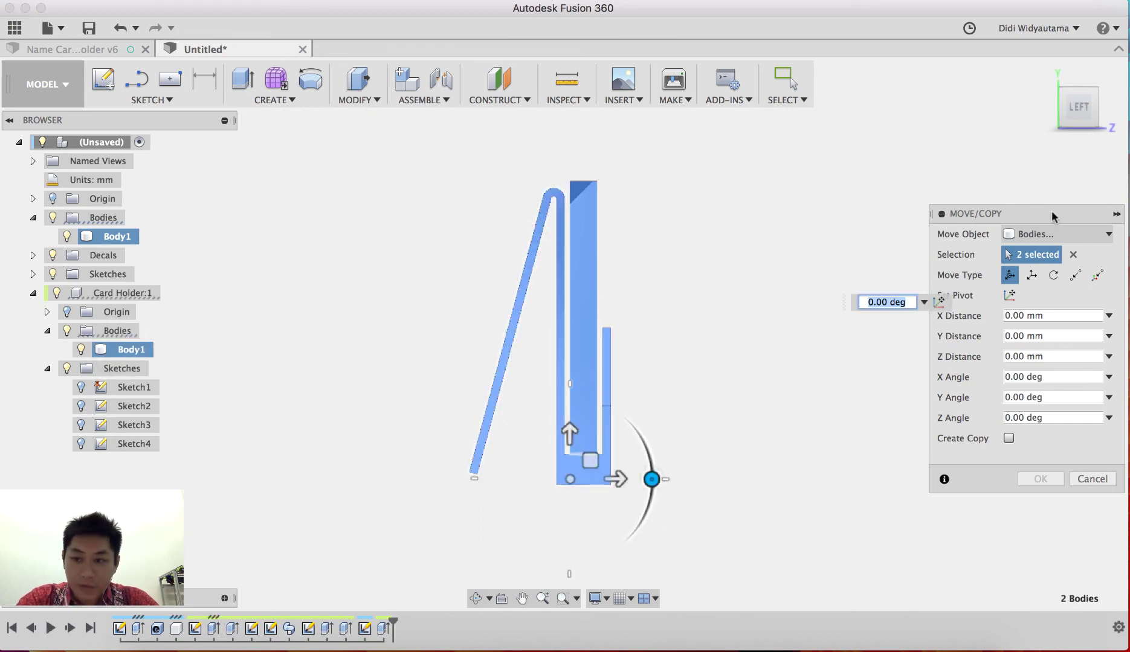
Step: Rotate the selected card and holder bodies by -10 degrees about the X axis so they lean back onto the stand
drag(656, 476, 651, 471)
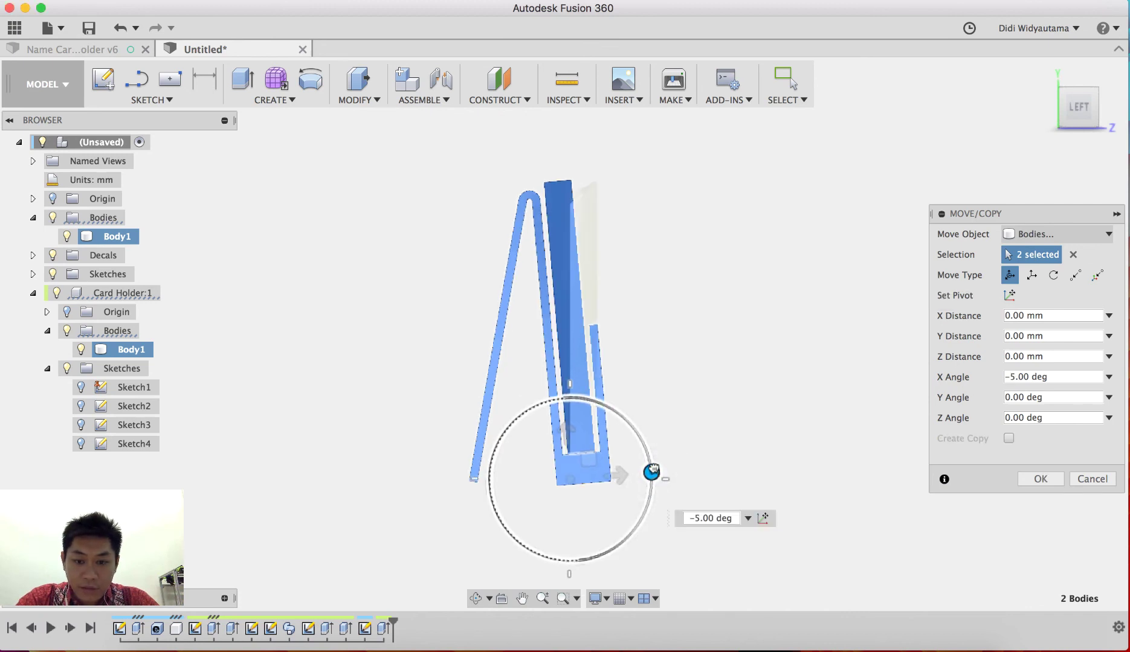
drag(651, 471, 650, 465)
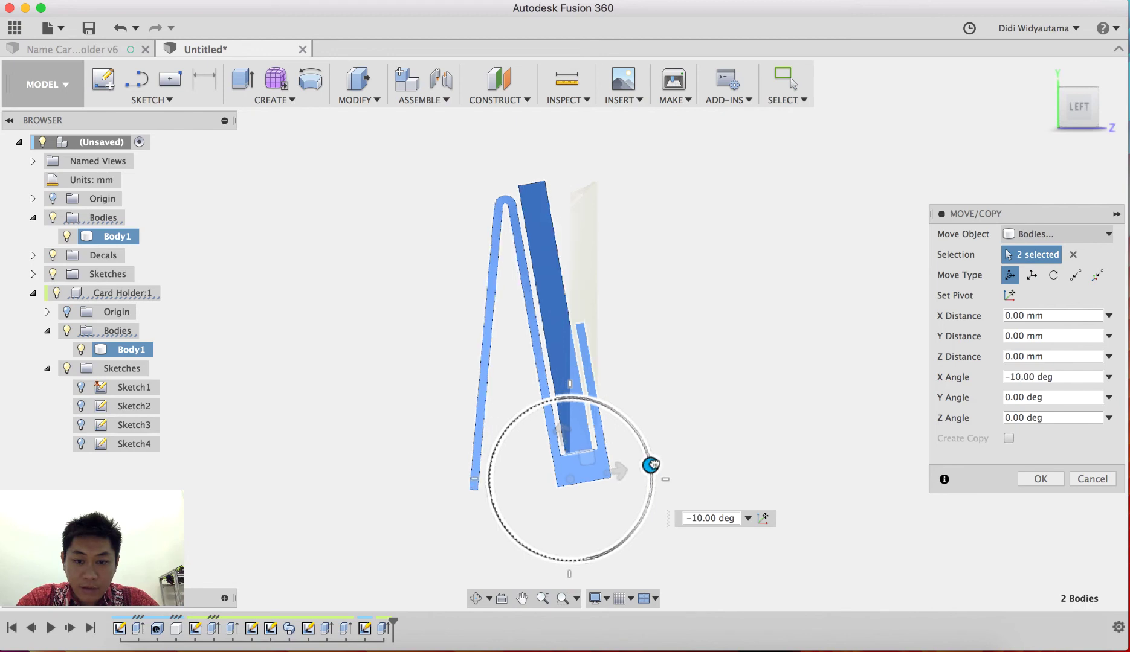
shift+middle_drag(726, 421, 720, 424)
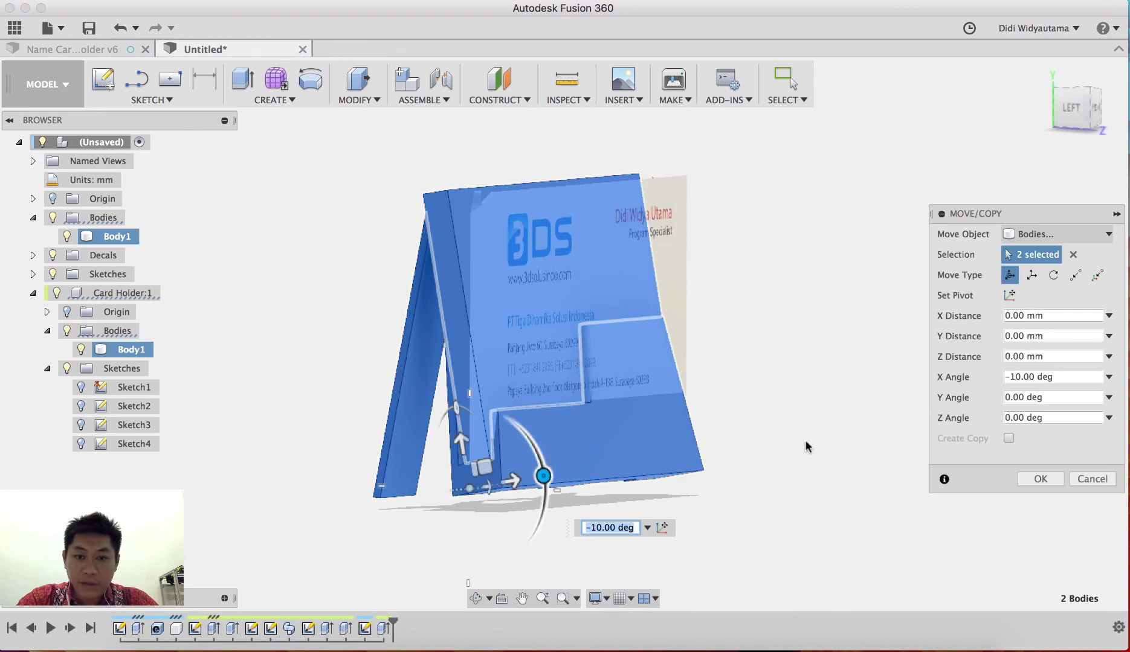
click(1033, 483)
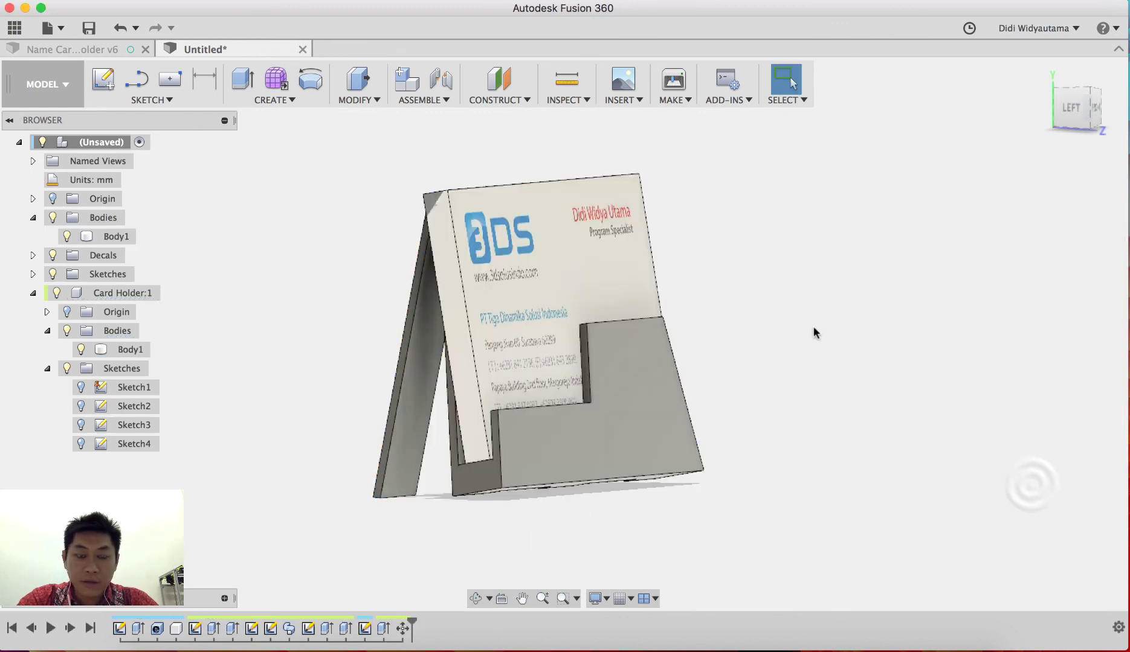
Step: Orbit to a front-left view of the tilted card holder and switch to the Render workspace
shift+middle_drag(814, 331, 873, 321)
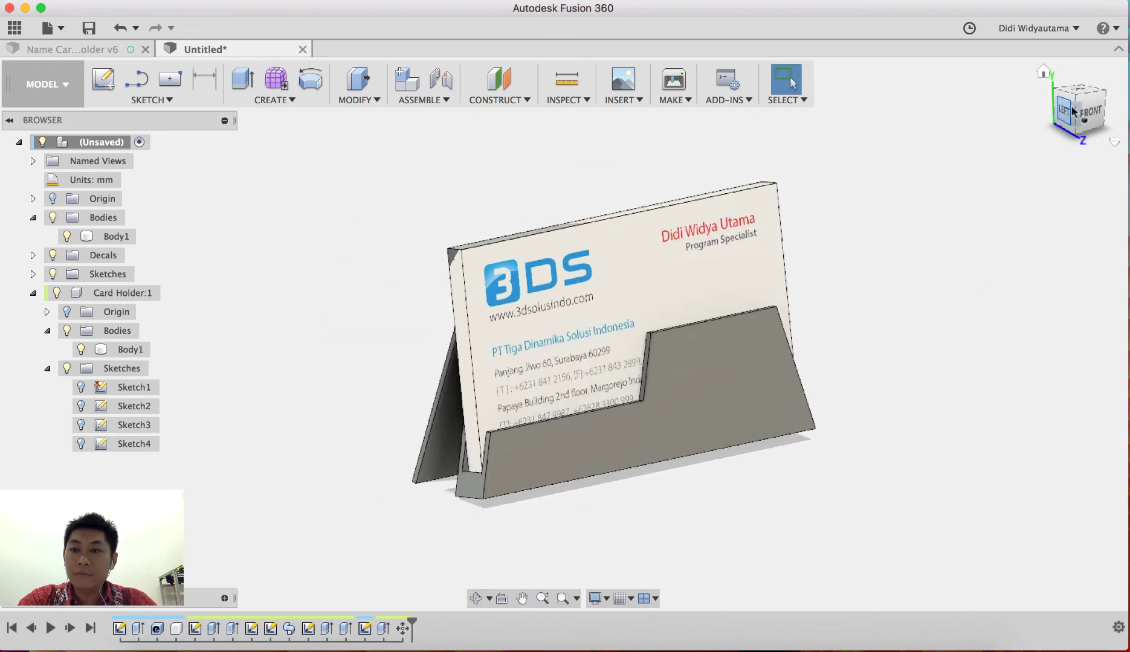
click(50, 98)
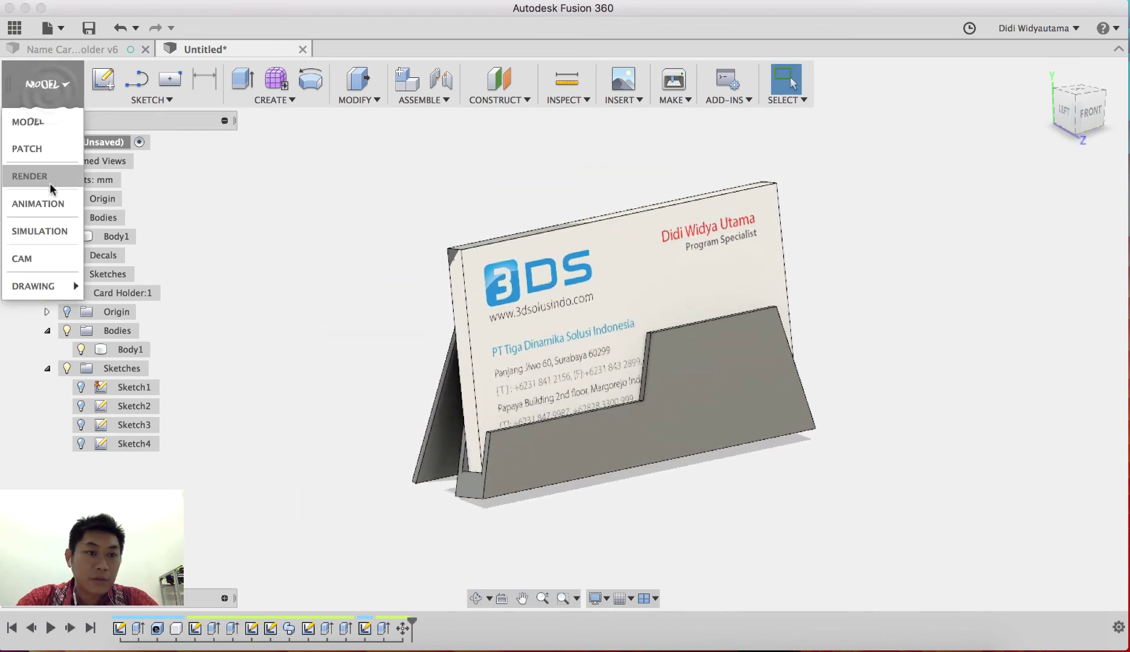
click(50, 181)
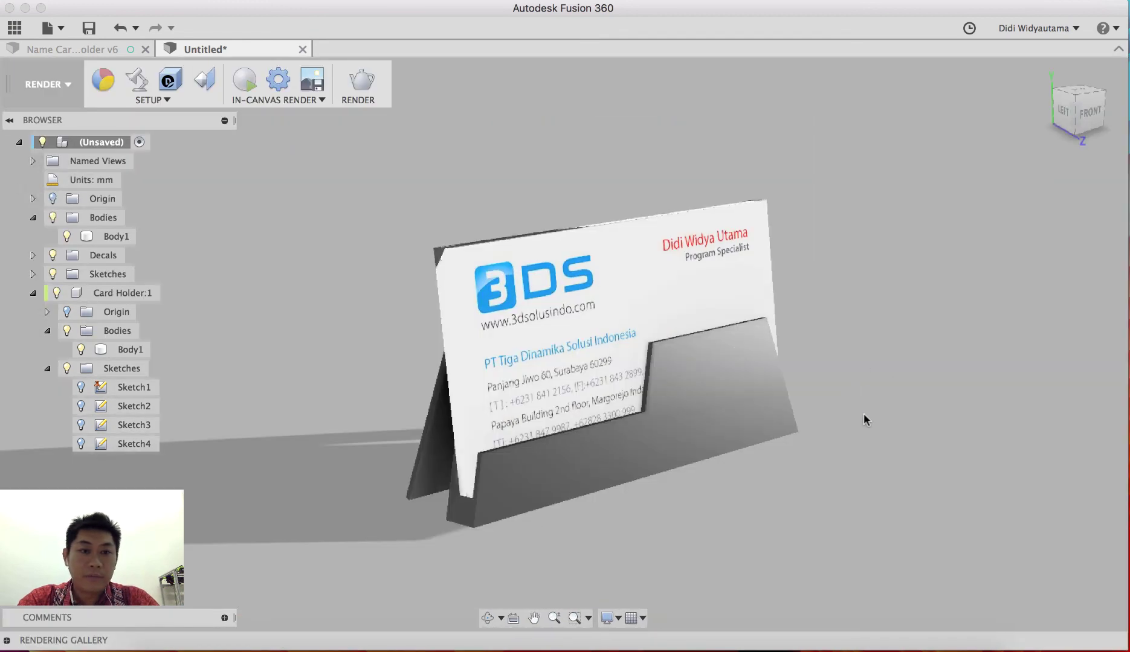
Step: Apply the transparent plastic appearance Phenolic (Amber) to the card holder body
click(103, 81)
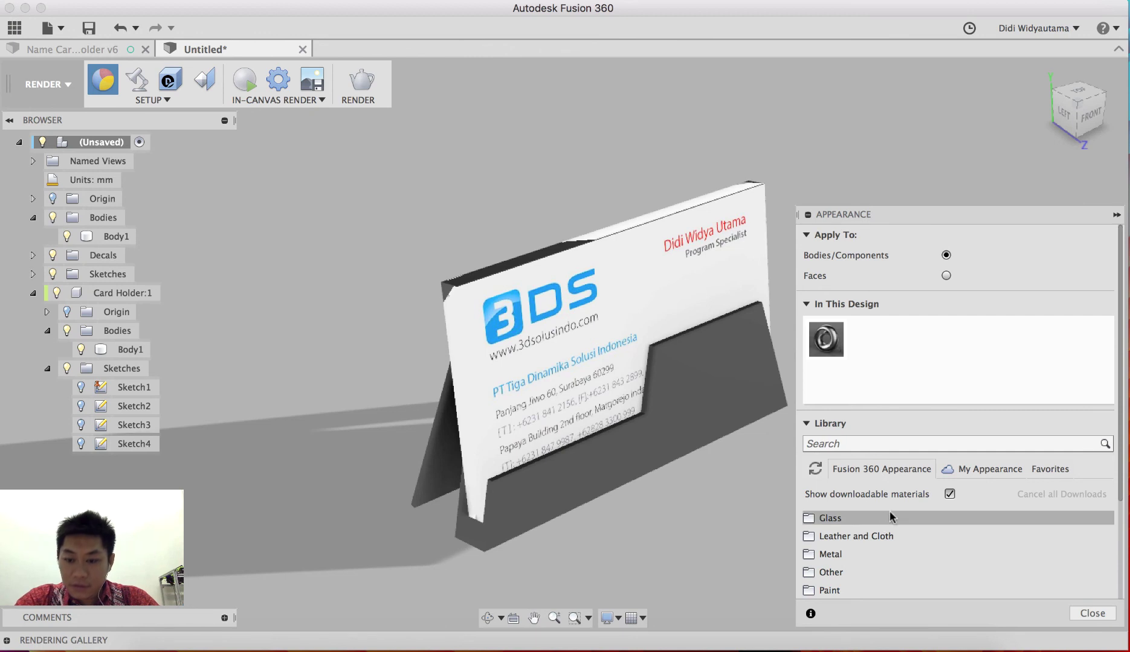
scroll(890, 516, down, 3)
click(883, 476)
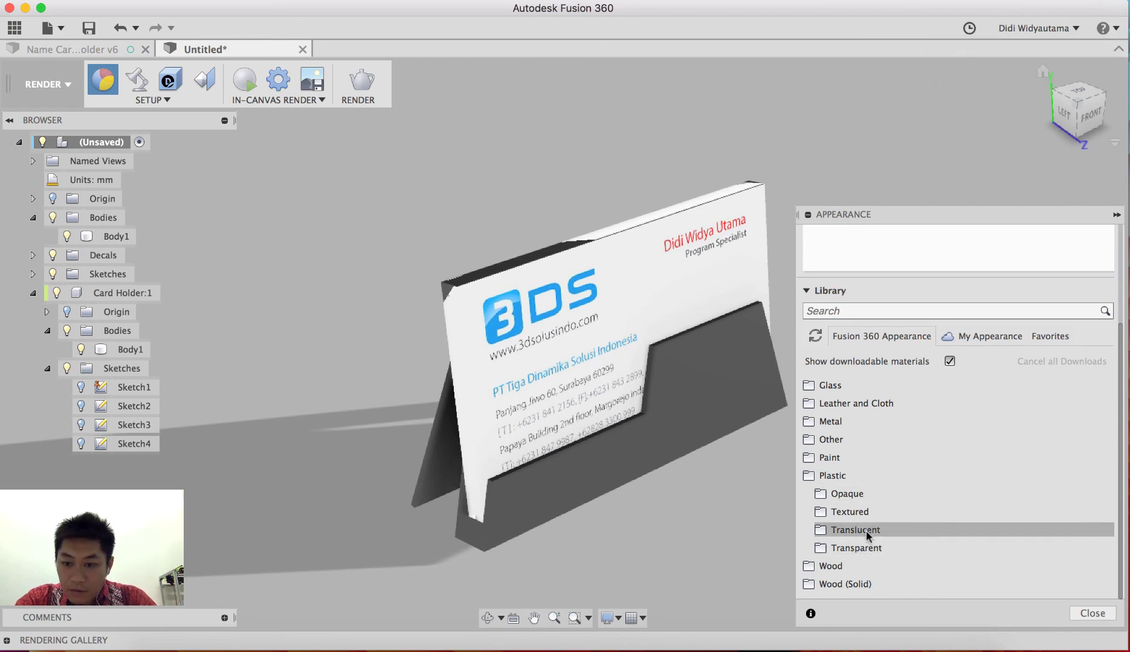
click(861, 548)
scroll(913, 513, down, 5)
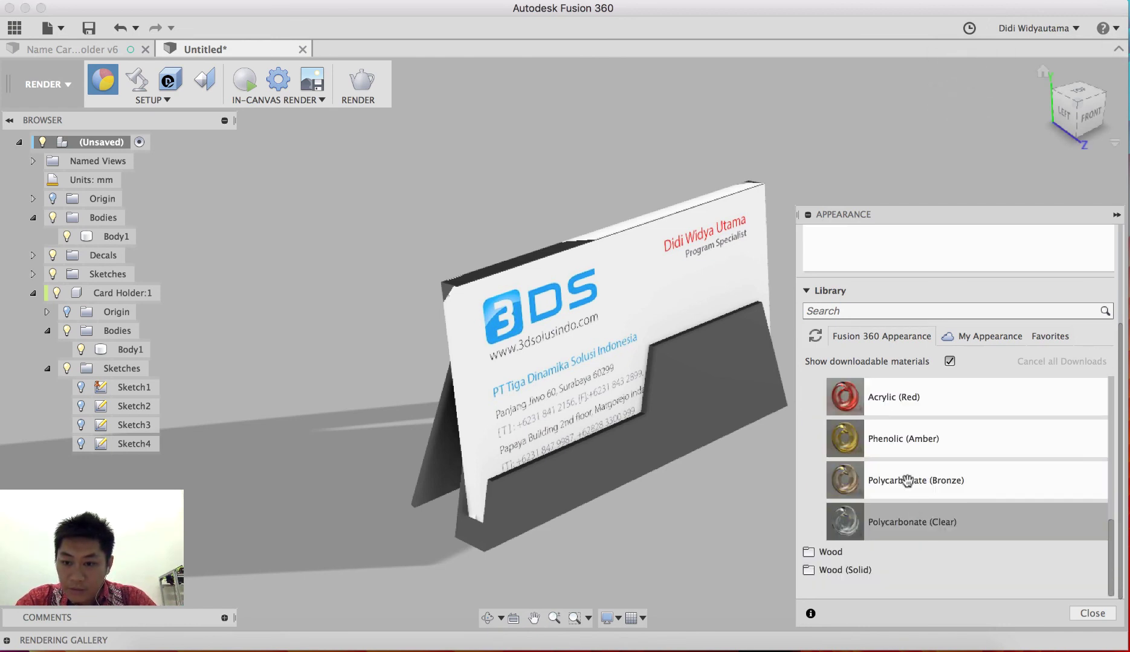
drag(900, 446, 761, 430)
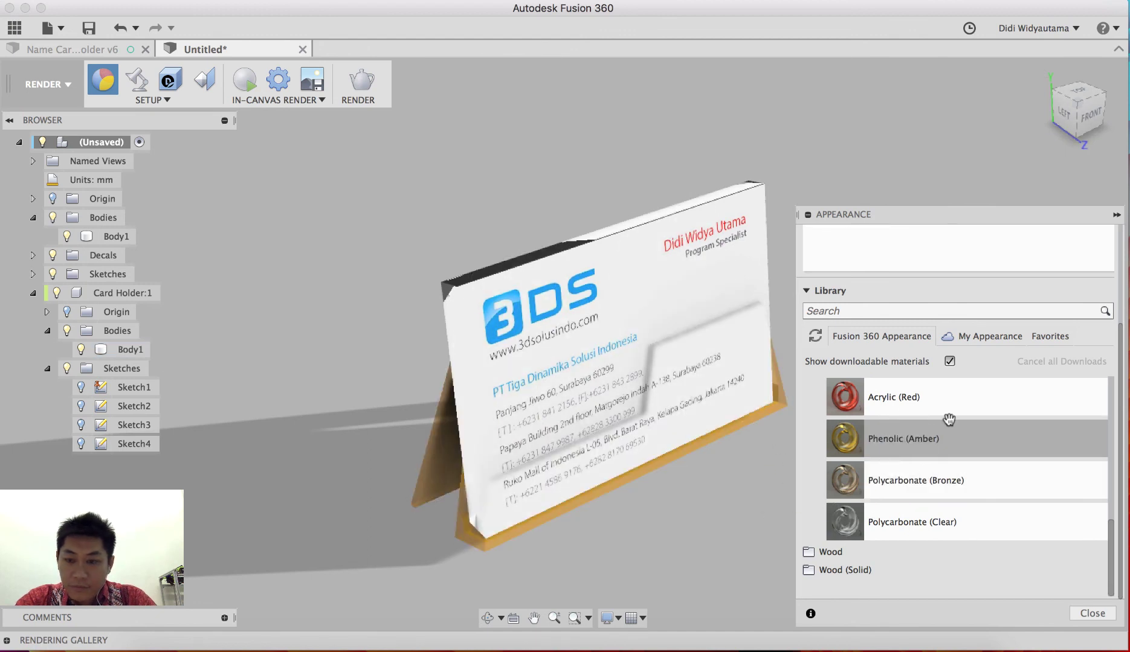
Step: Apply the Paper (White) appearance from the Other materials to the card body and close the appearance settings
scroll(924, 440, up, 5)
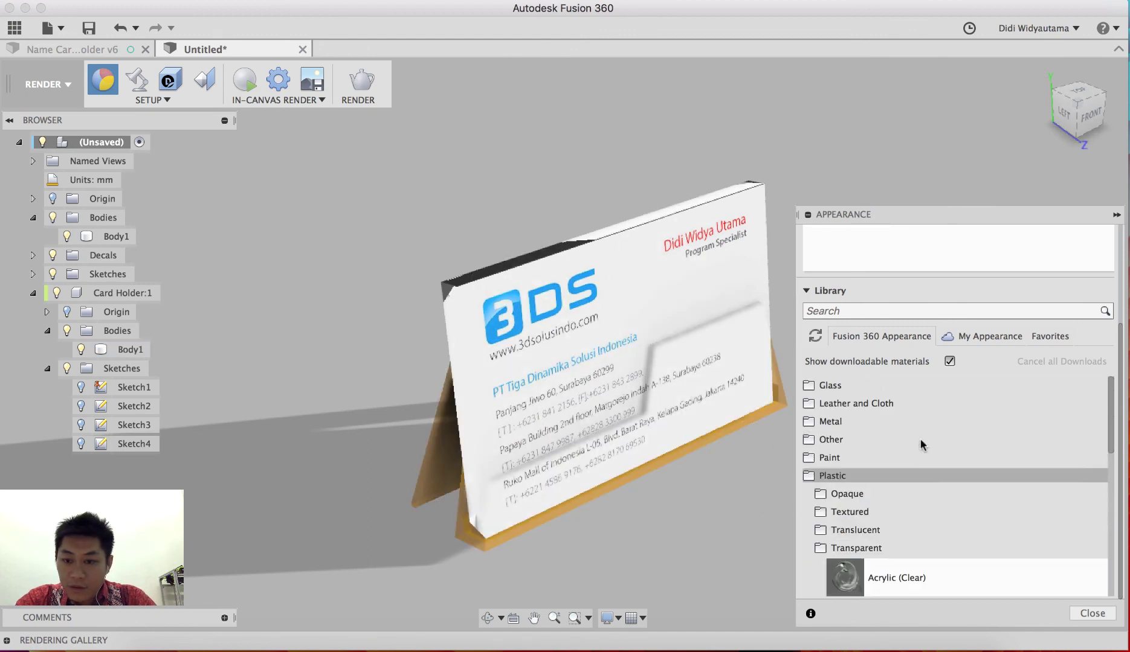
click(844, 549)
click(832, 439)
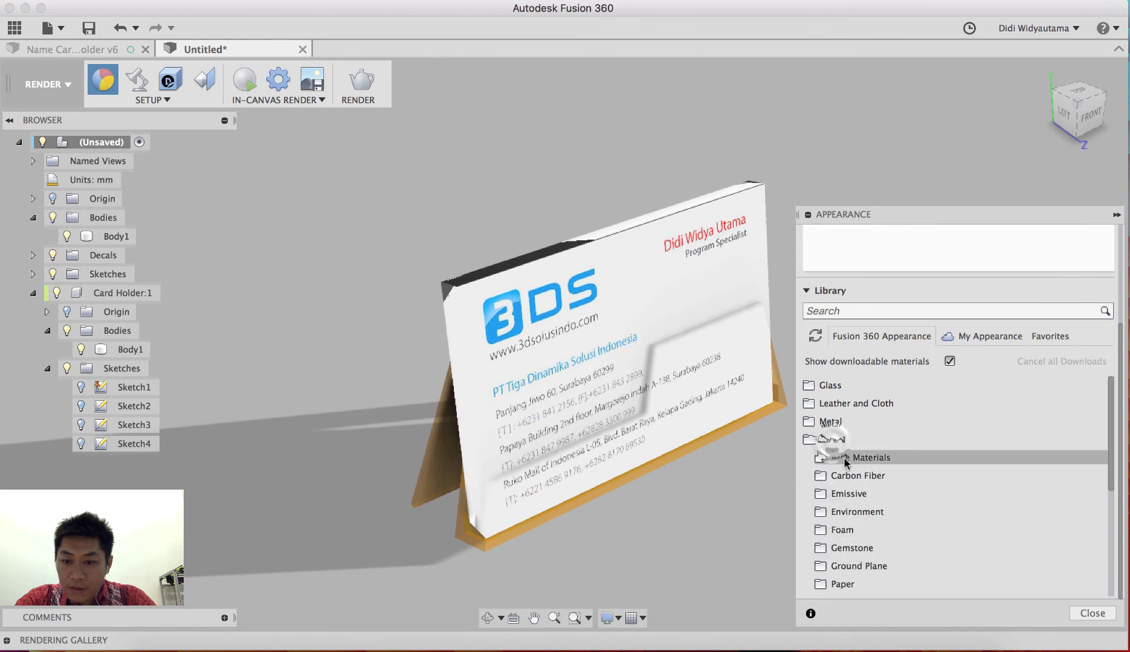
click(842, 584)
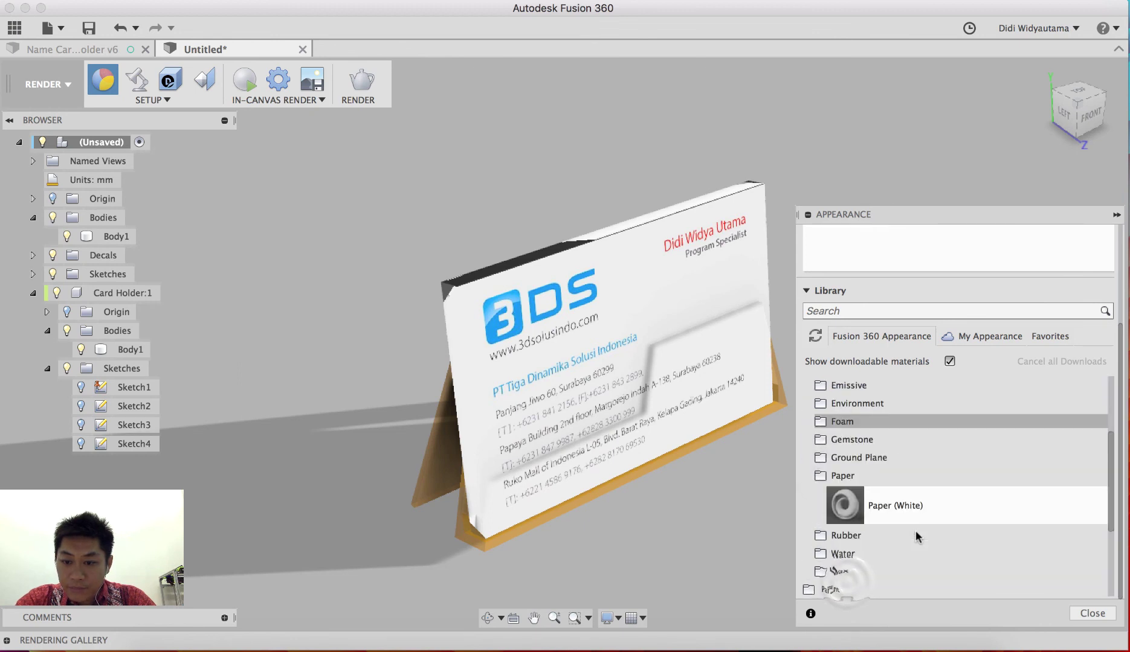
drag(873, 505, 556, 299)
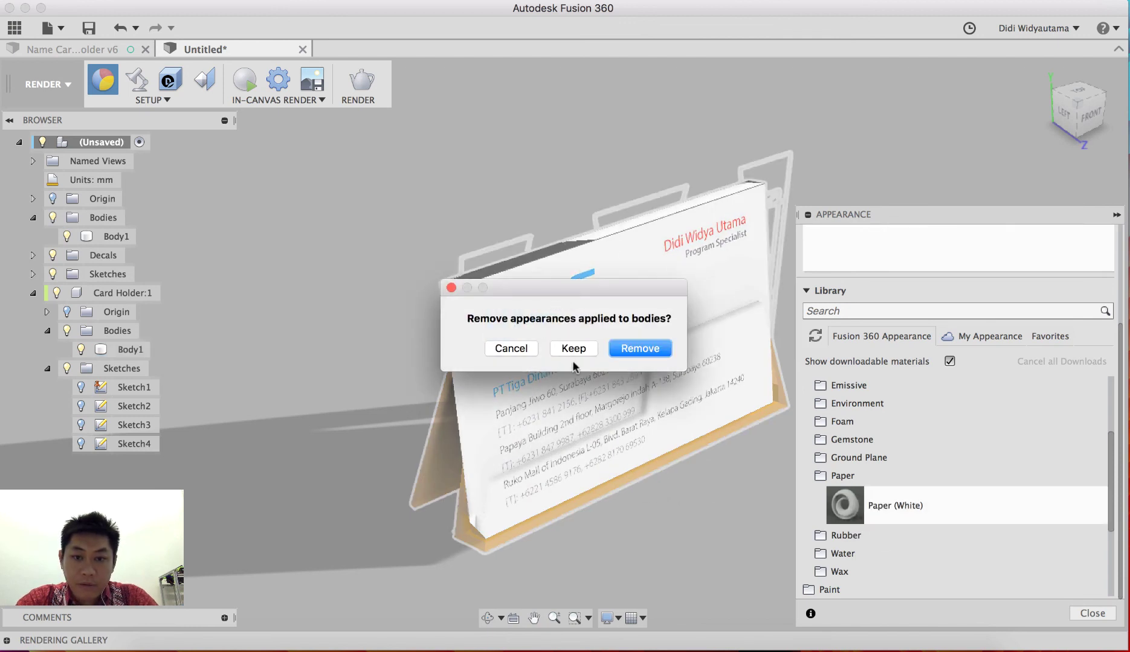
click(514, 351)
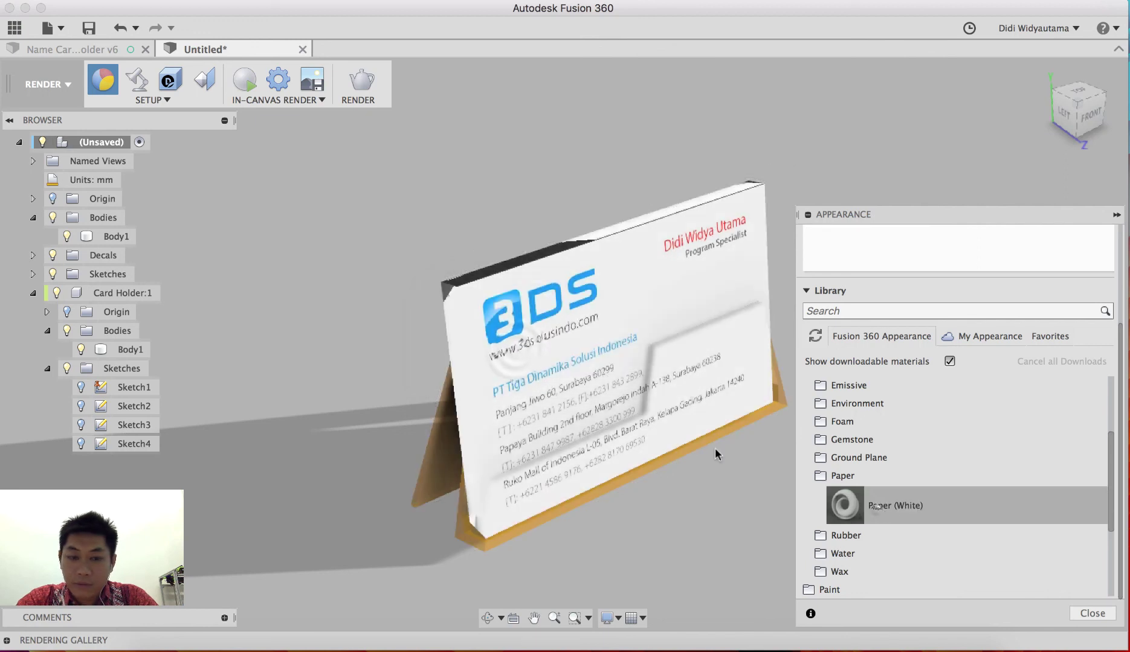
drag(716, 454, 483, 278)
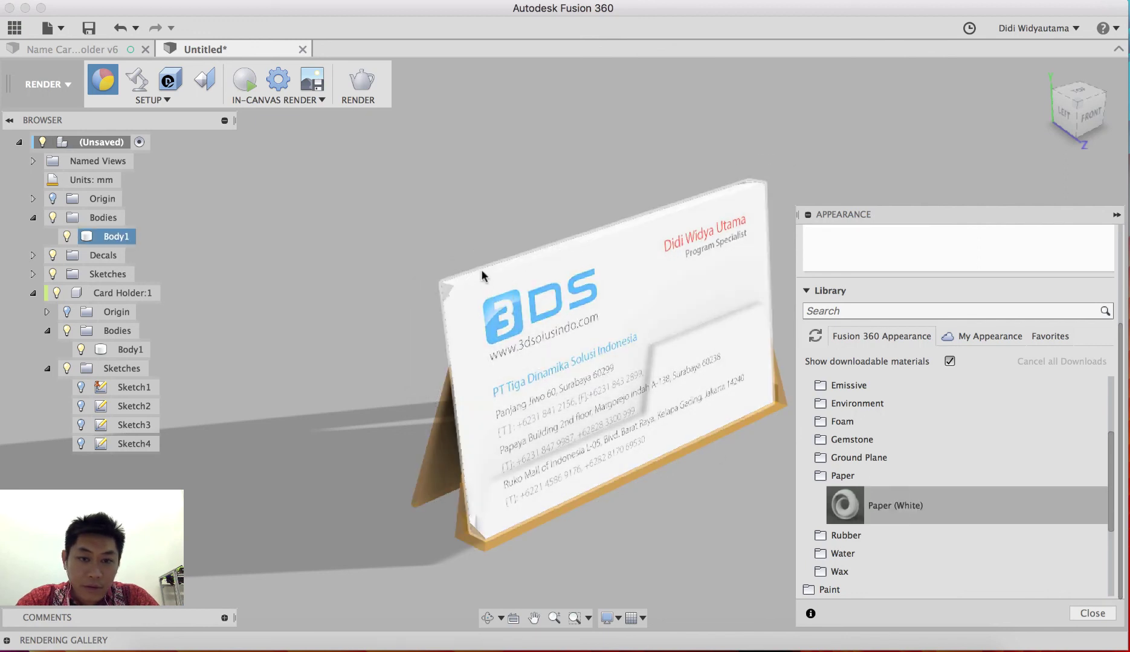
click(1090, 613)
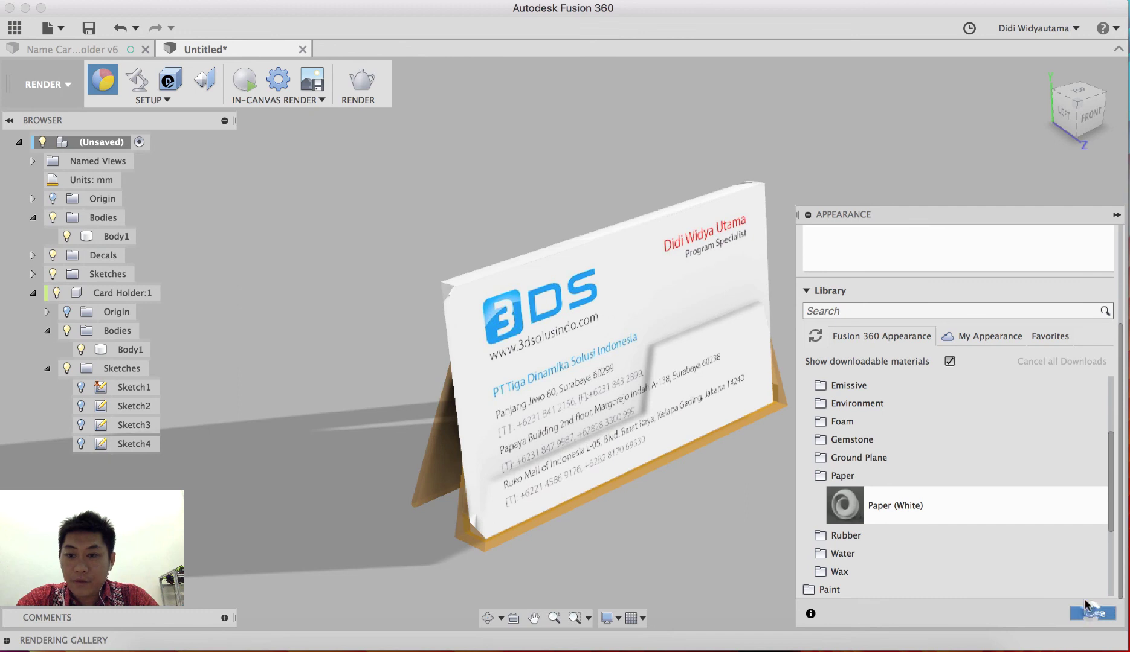
Step: Set the scene camera's focal length to 79 mm in the scene settings, keeping a front-left view of the card holder
shift+middle_drag(870, 429, 903, 421)
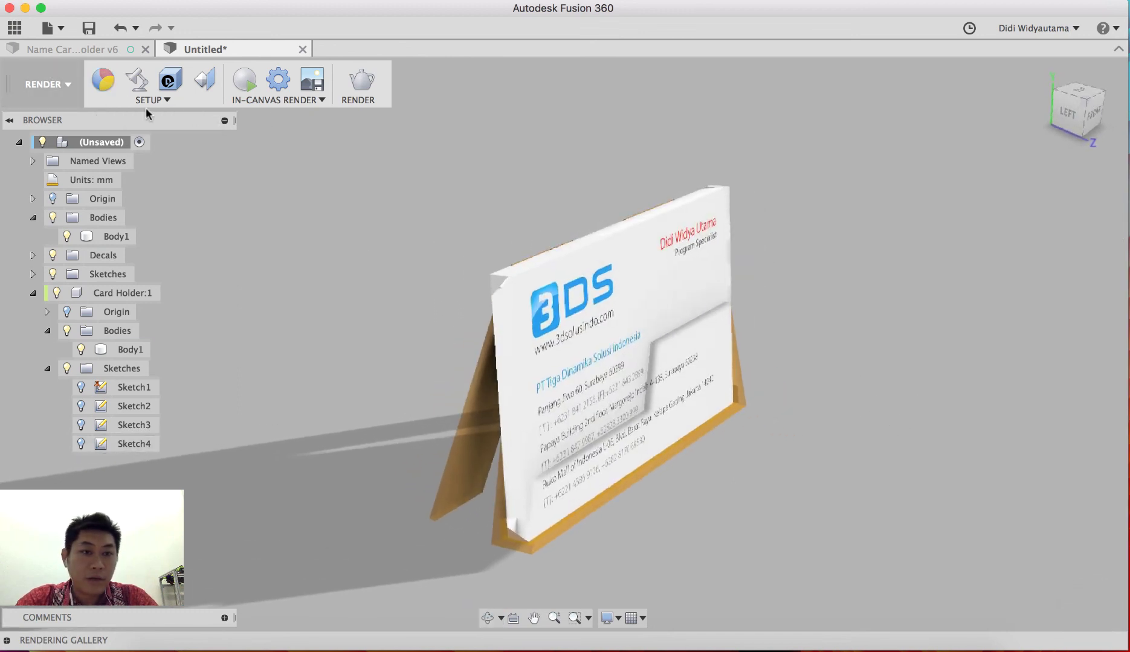
click(134, 83)
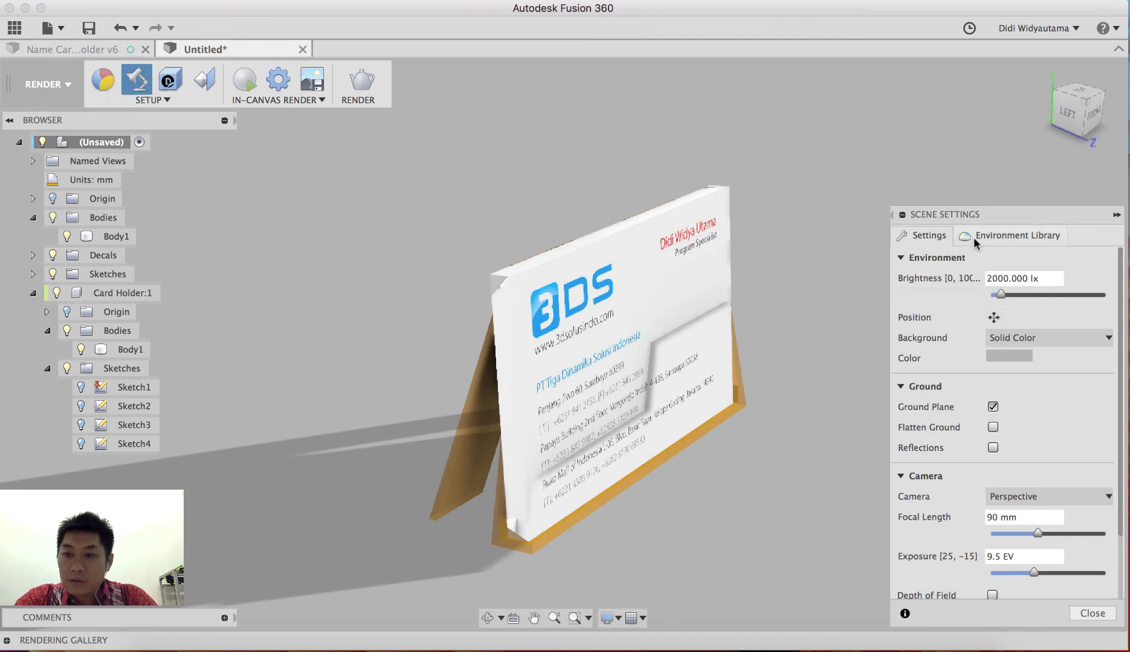
click(975, 240)
click(931, 236)
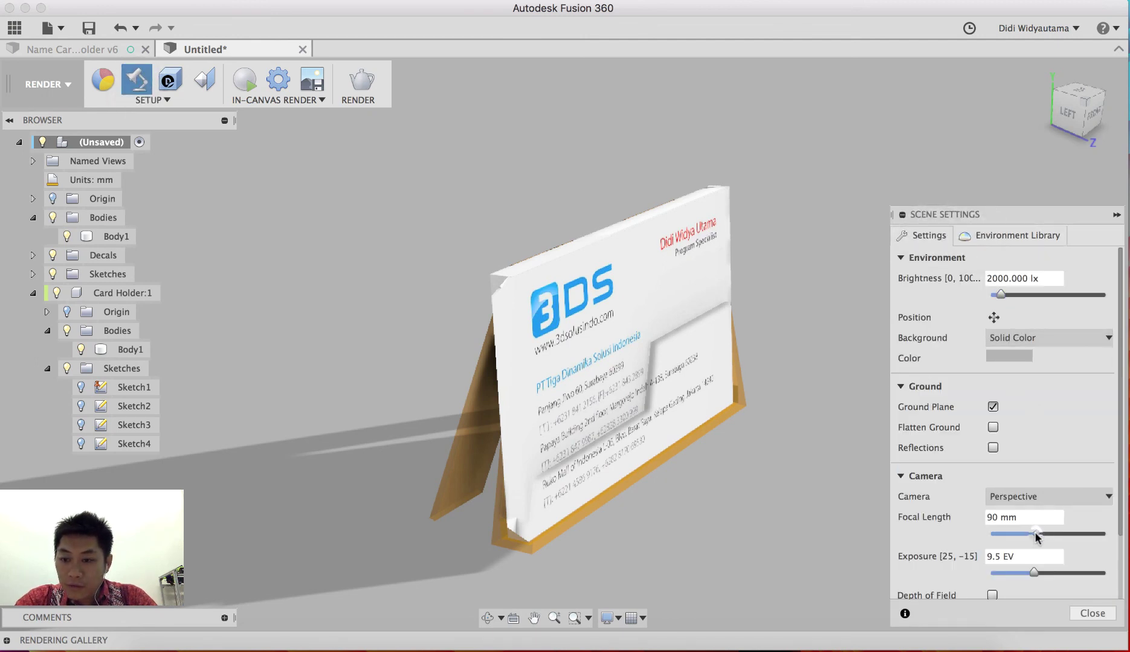
drag(1035, 537, 1032, 536)
shift+middle_drag(815, 477, 799, 469)
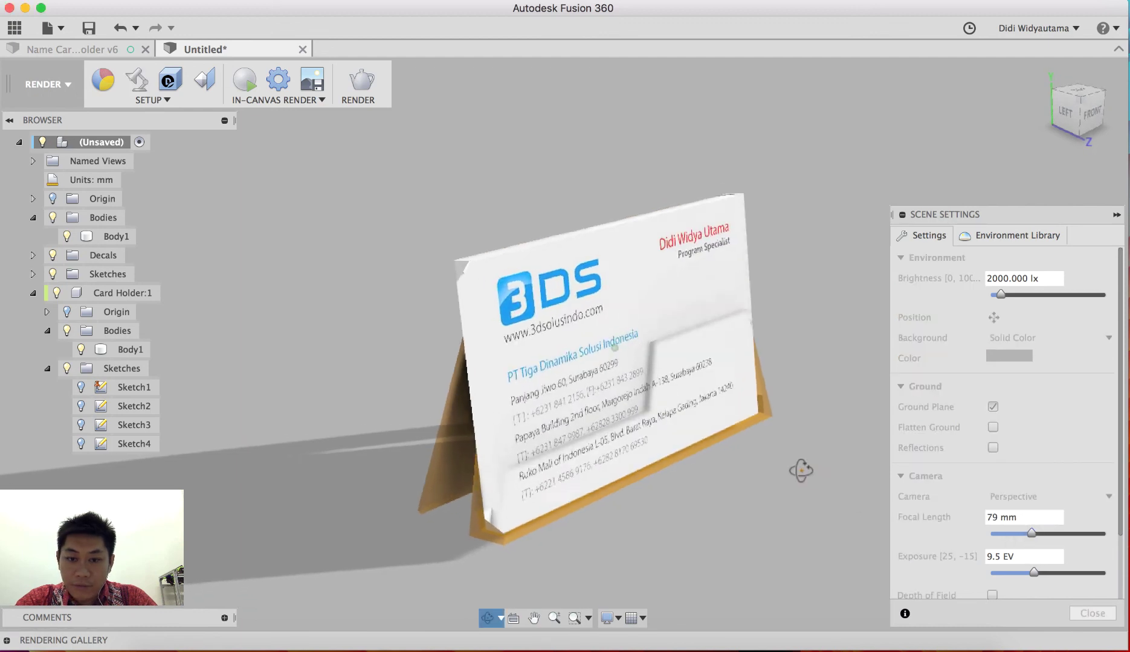
Step: Change the solid background colour of the scene to a very light grey, almost white, and close the scene settings
click(1021, 361)
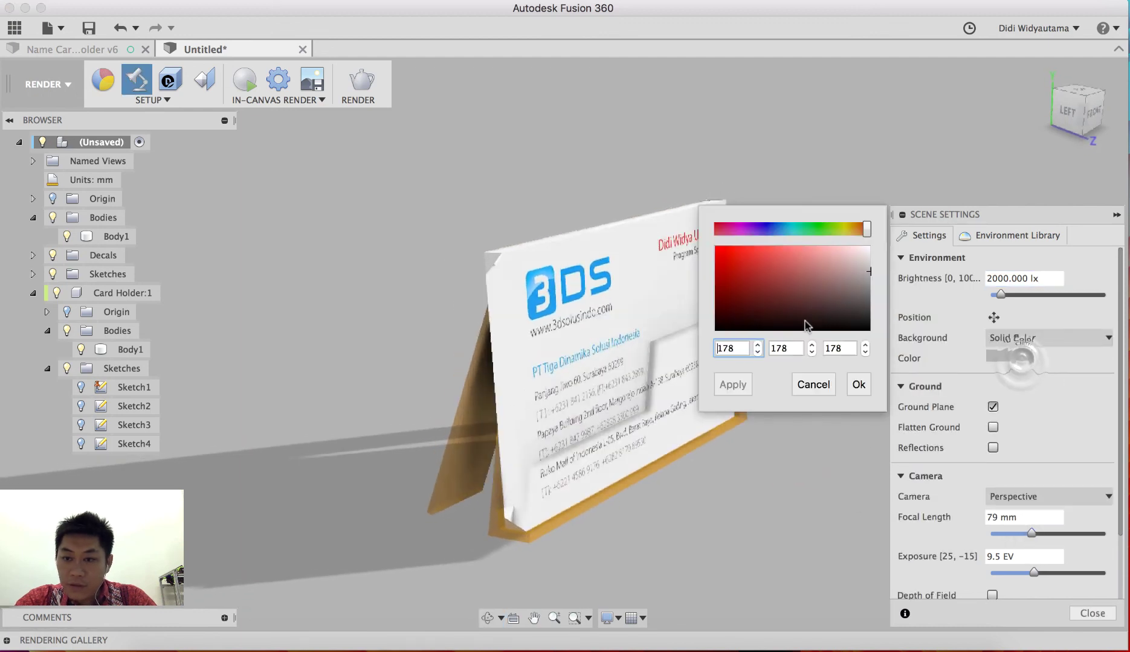
click(859, 385)
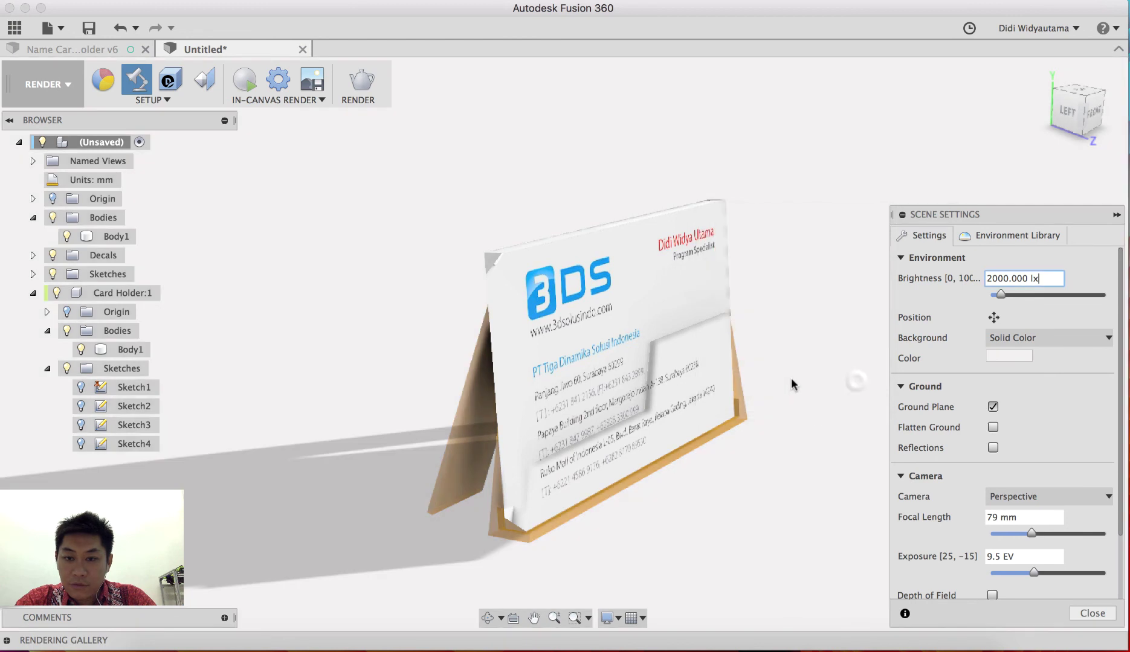
shift+middle_drag(789, 383, 967, 514)
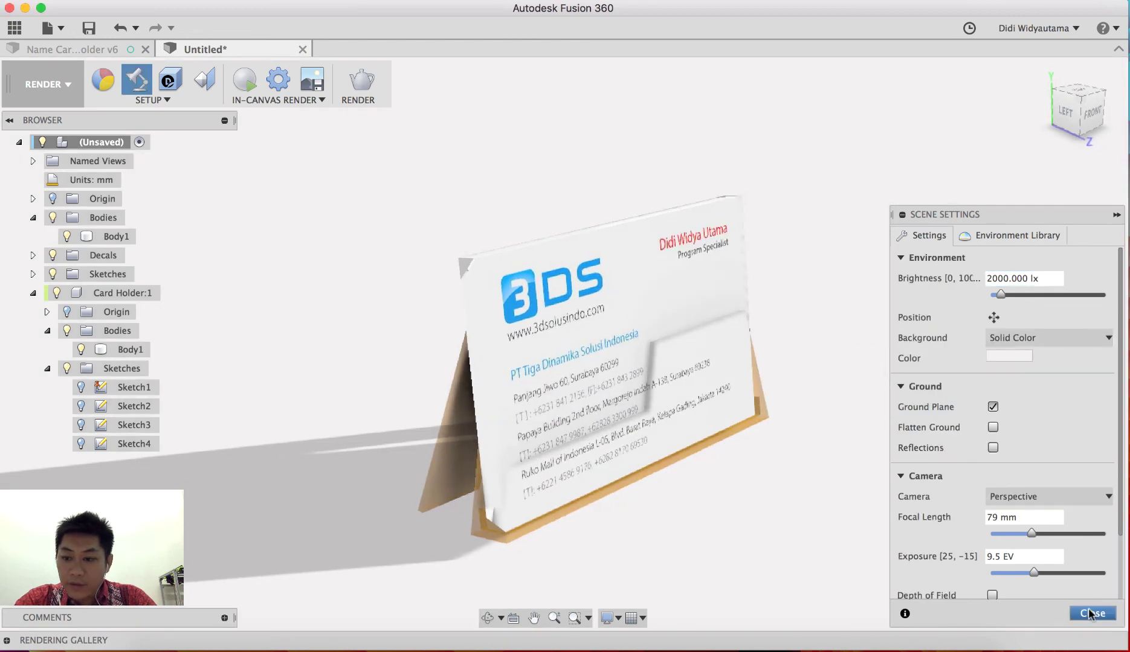
key(Escape)
Step: Preview the card holder with an in-canvas render from a raised front-left view, and stop the render
shift+middle_drag(847, 263, 850, 320)
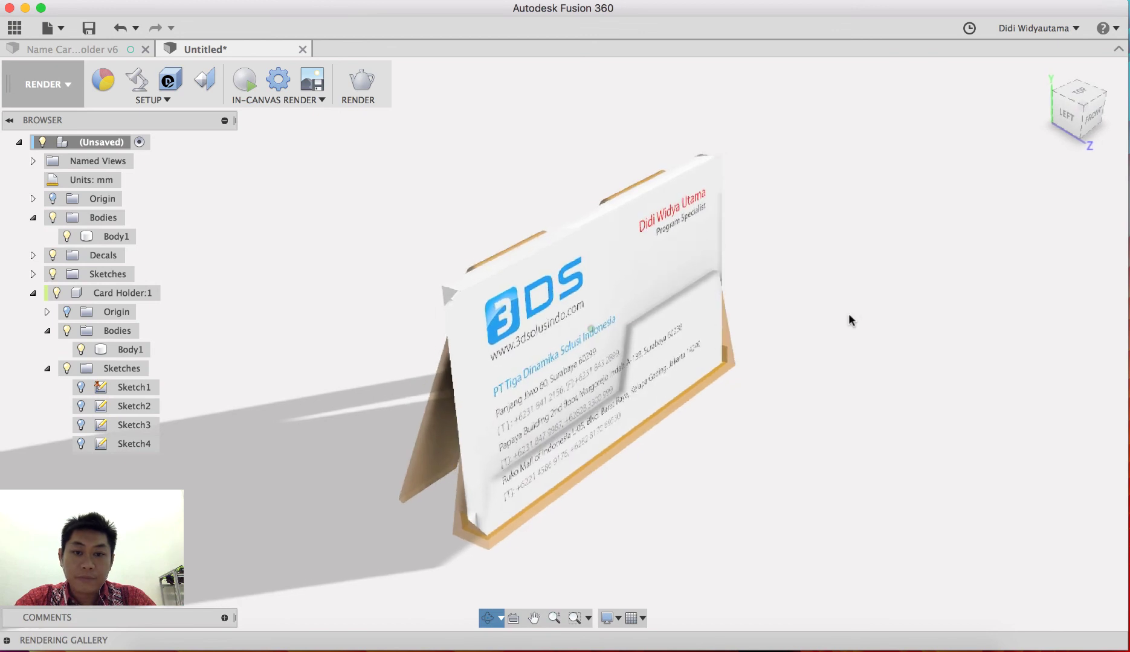
click(242, 79)
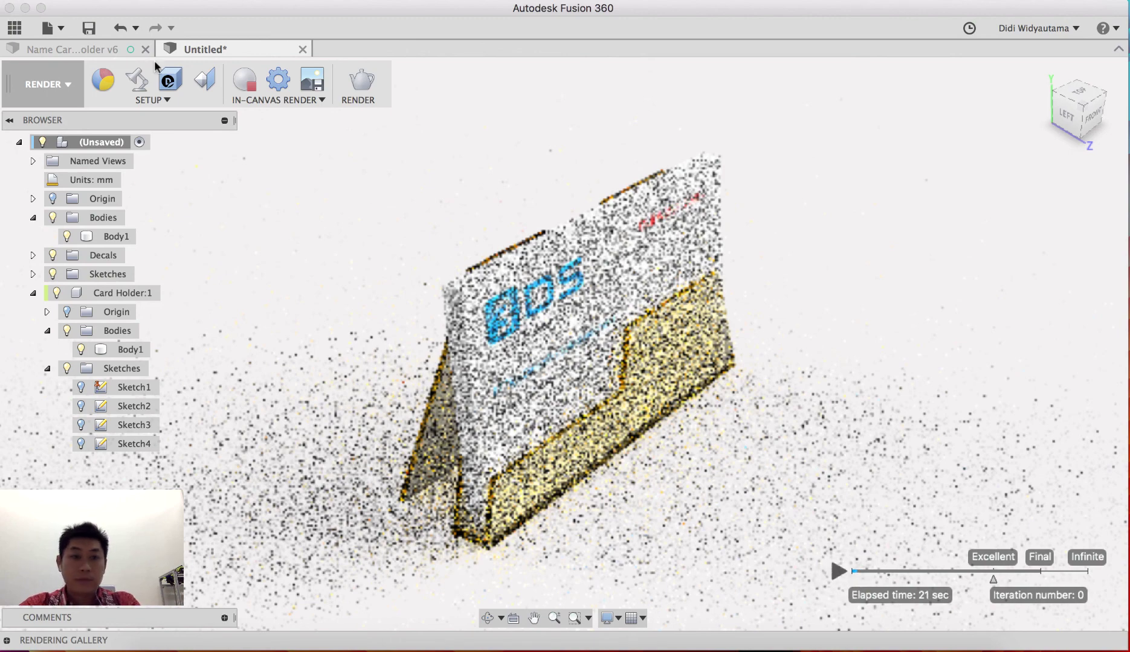
click(245, 80)
Step: Examine the shaded card holder from behind, including its support legs, and again from the front and front-left
shift+middle_drag(785, 418, 809, 352)
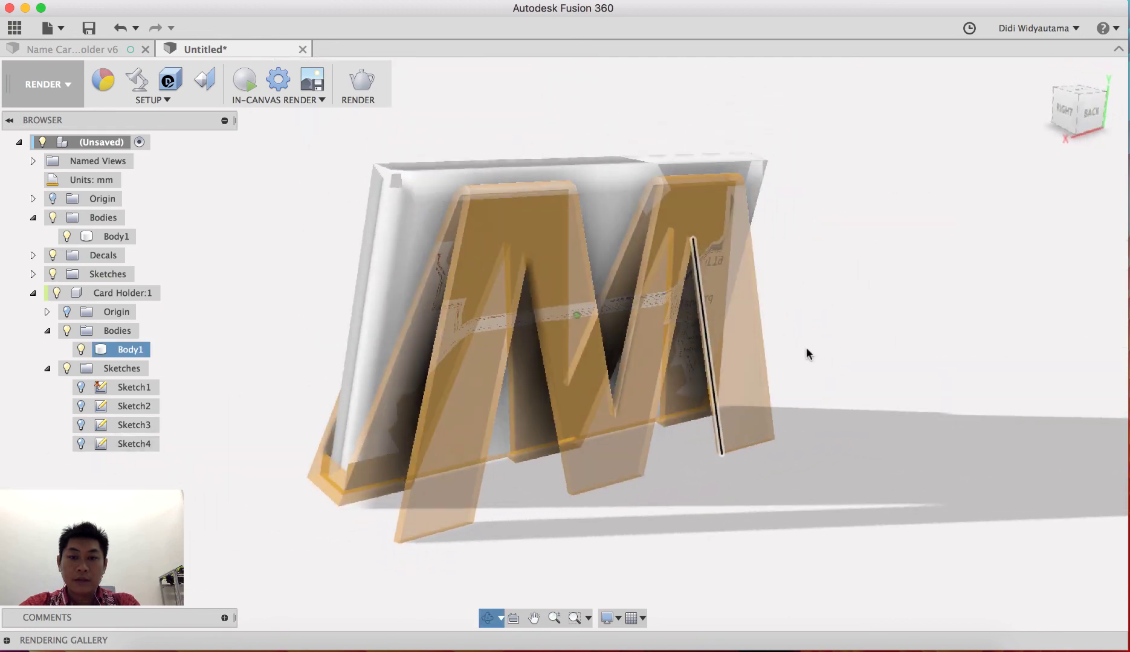
middle_drag(803, 395, 852, 399)
click(635, 479)
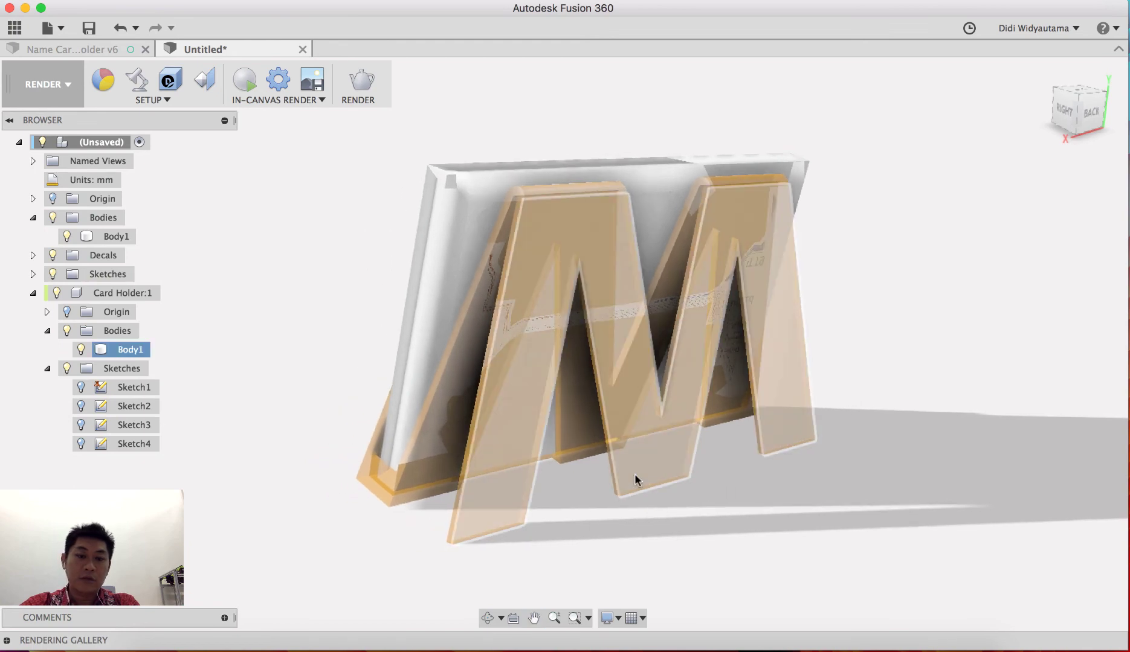
shift+middle_drag(635, 480, 757, 487)
shift+middle_drag(527, 389, 531, 375)
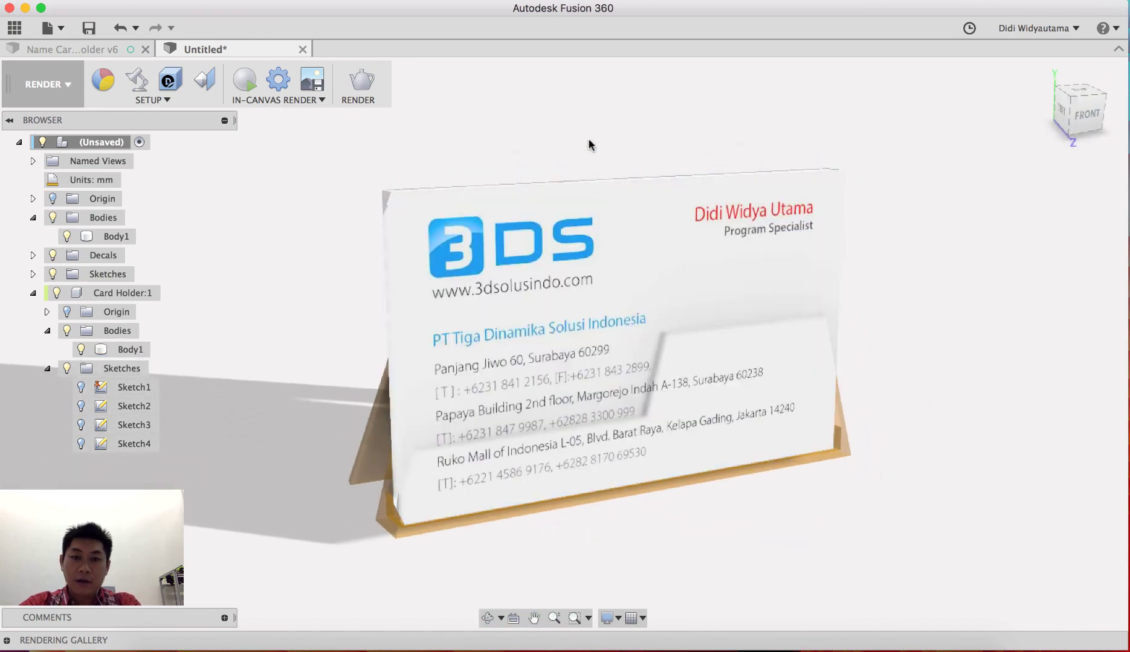
shift+middle_drag(643, 176, 664, 150)
shift+middle_drag(688, 554, 729, 557)
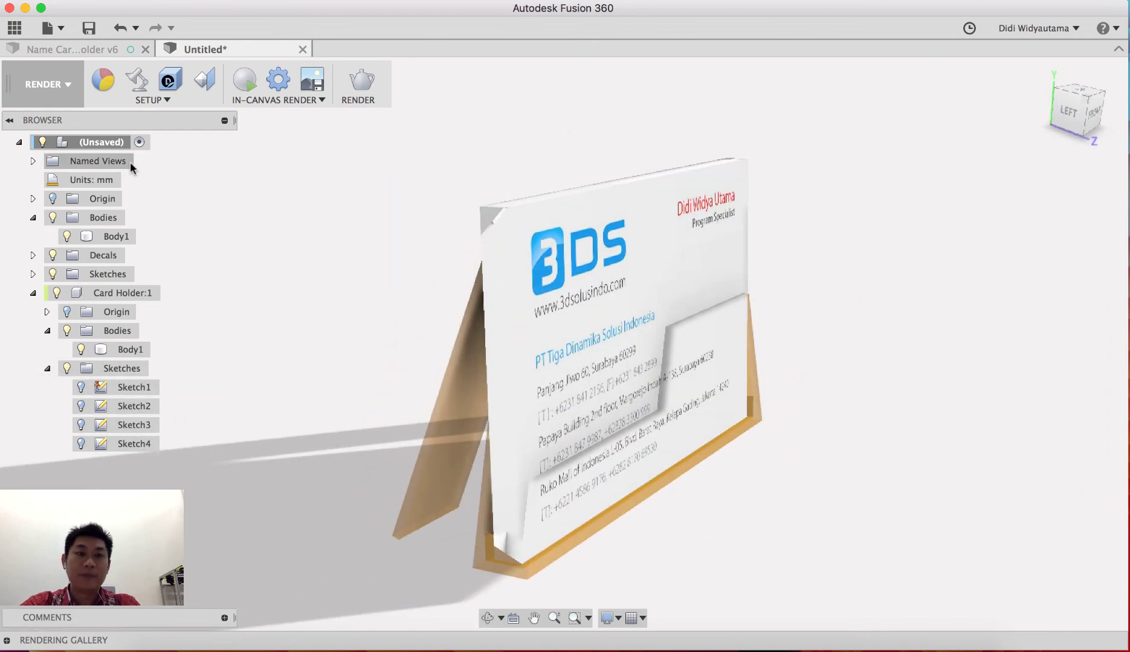
Step: Return to the Model workspace and view the finished card holder from a raised front angle
click(59, 84)
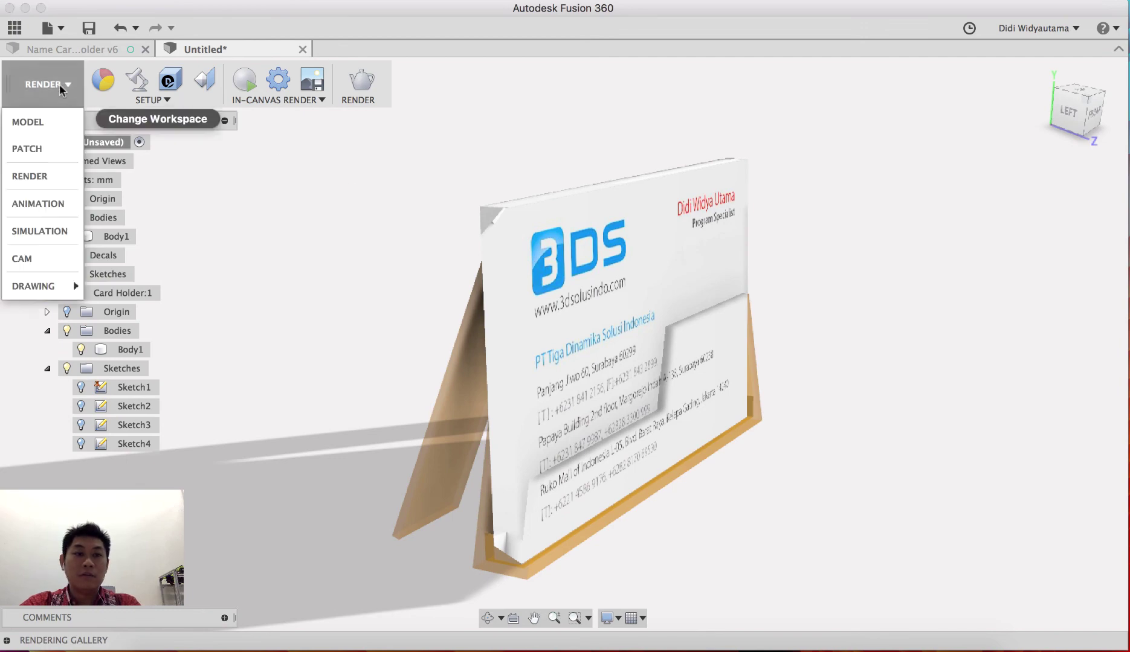
click(56, 116)
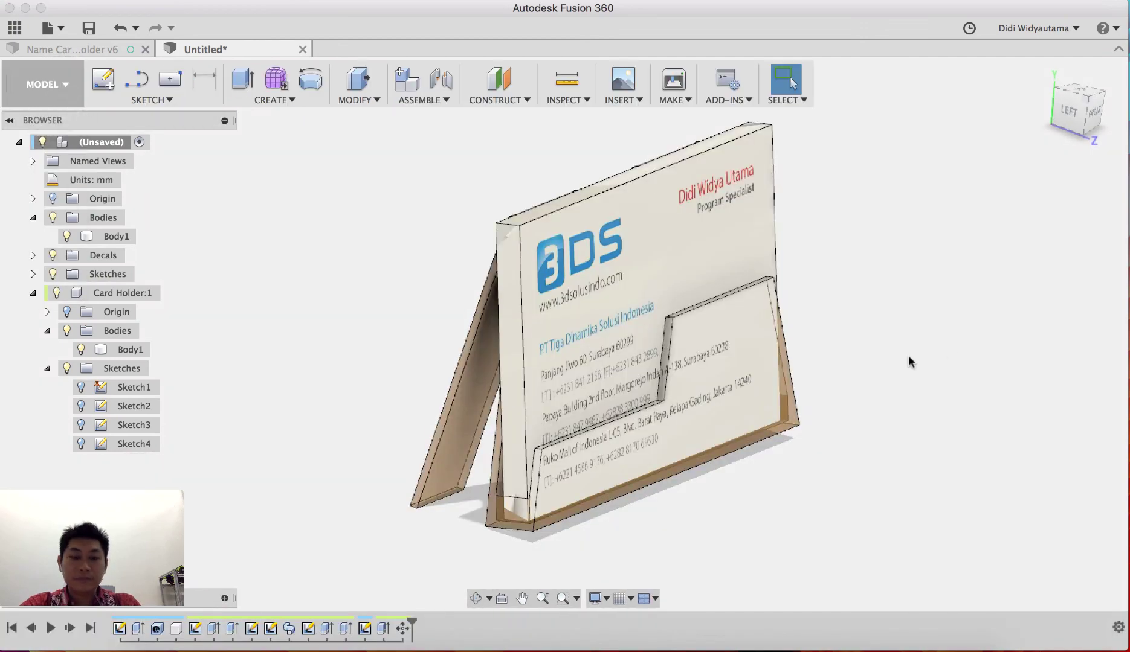
shift+middle_drag(910, 361, 861, 383)
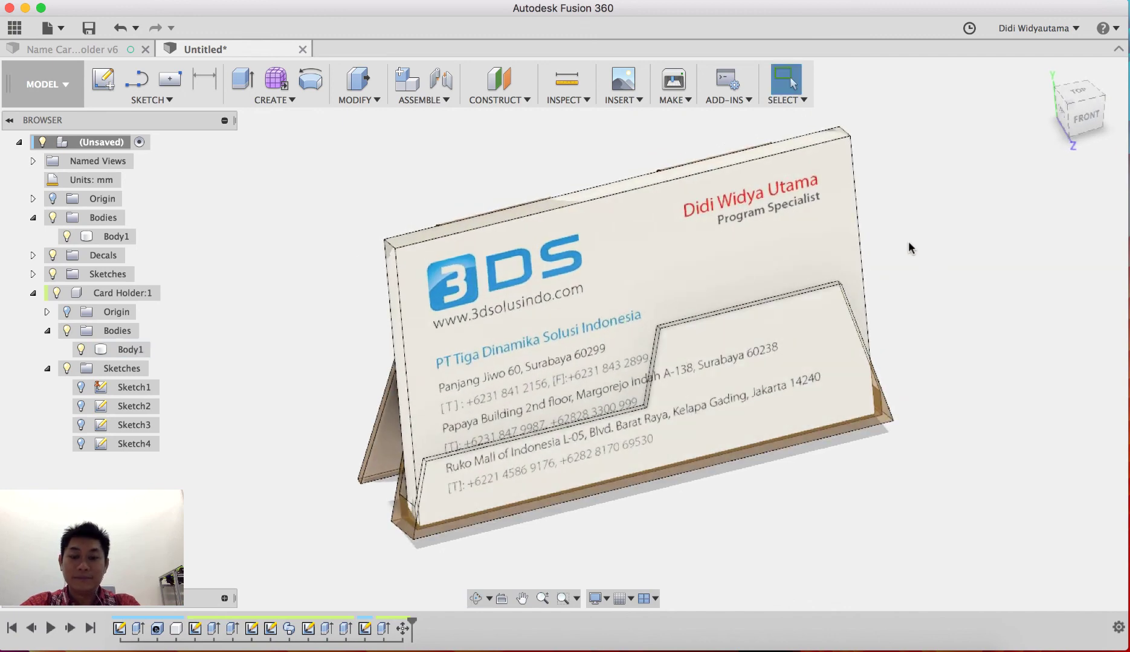
click(749, 5)
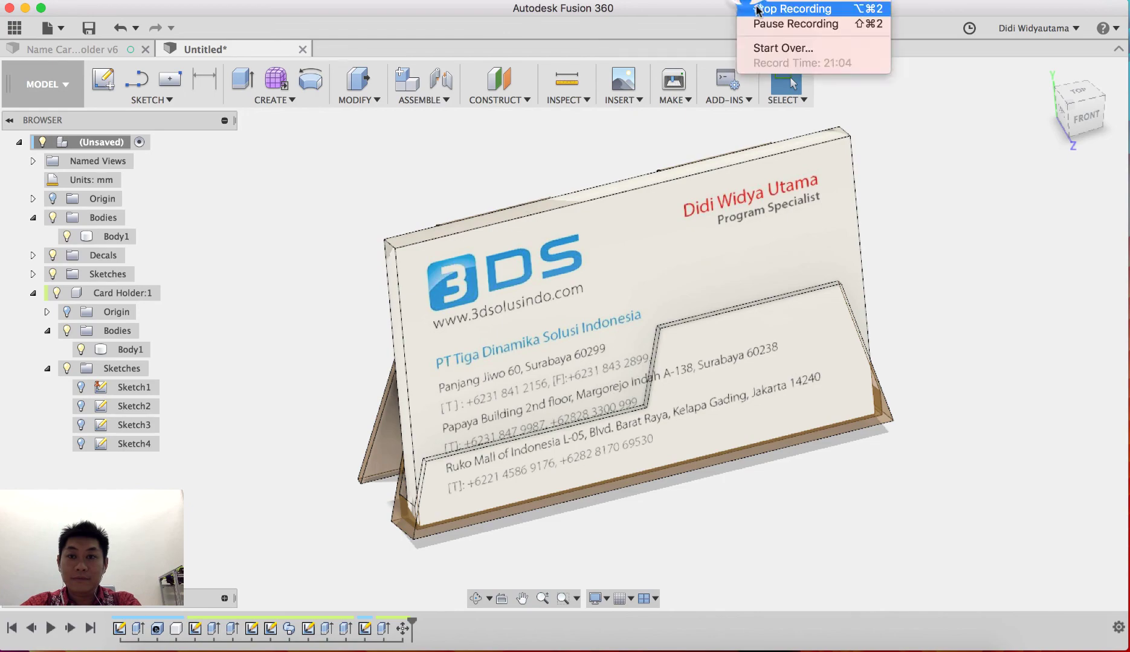